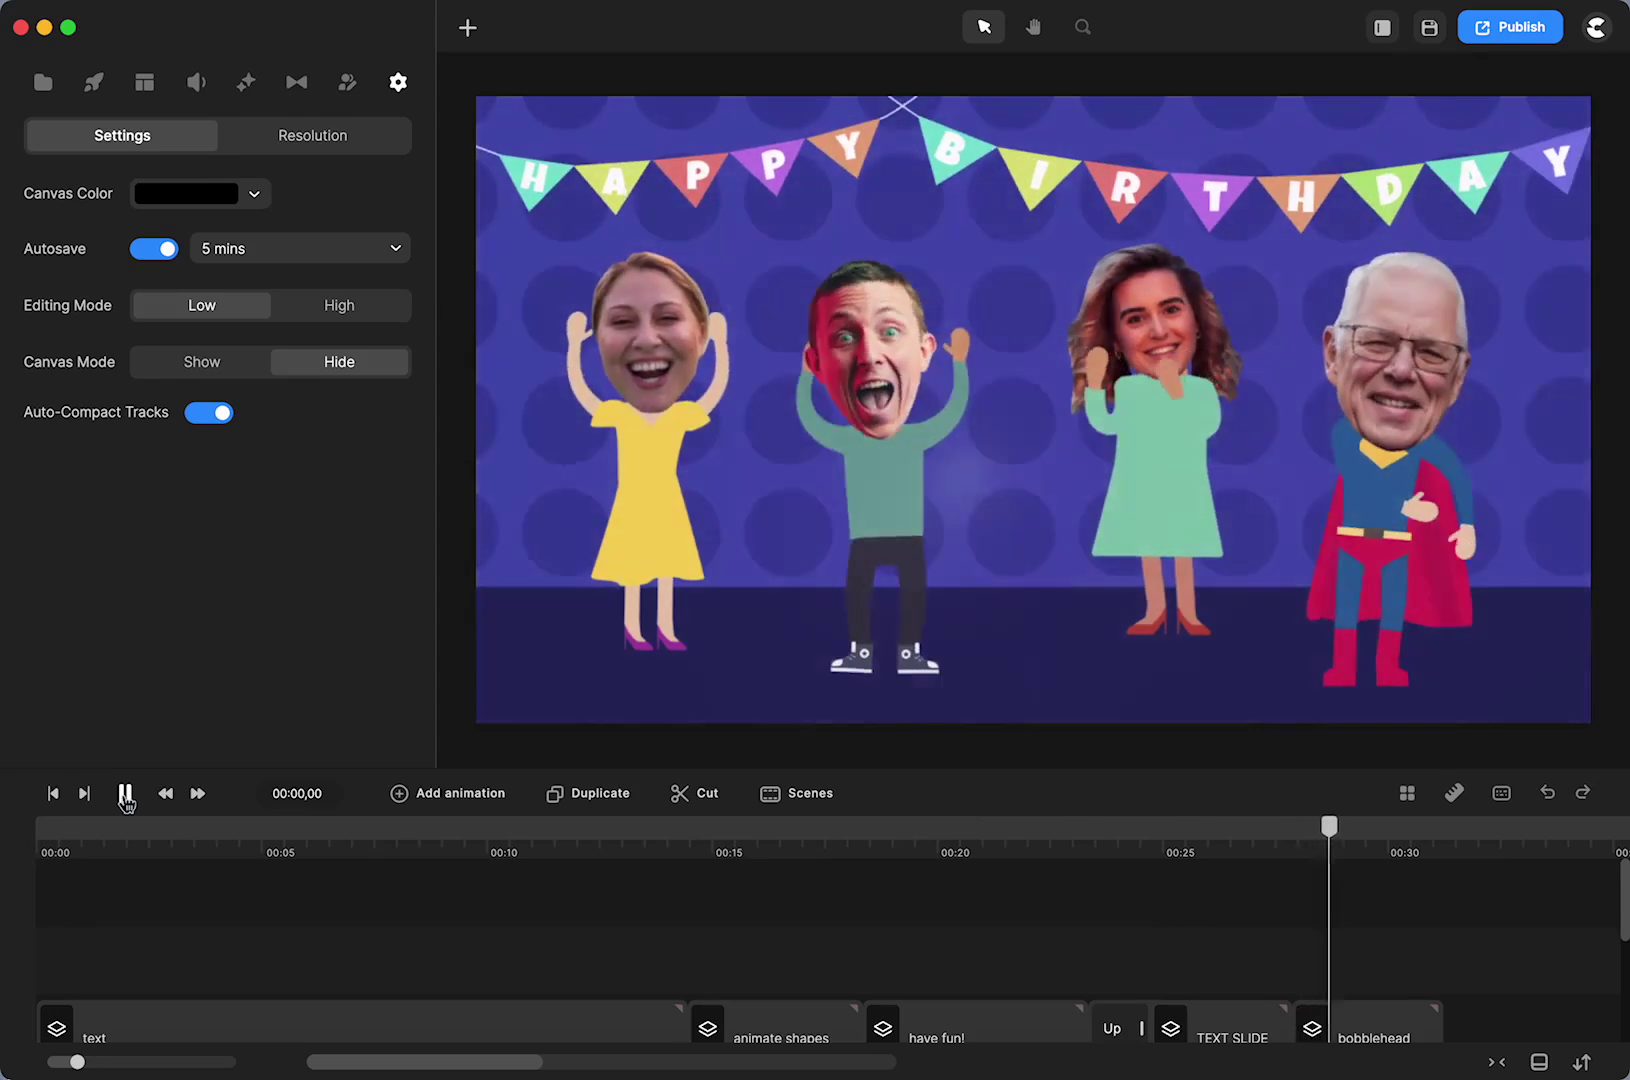
Step: Pause the birthday scene preview and rewind the playhead to the start
click(125, 795)
click(56, 796)
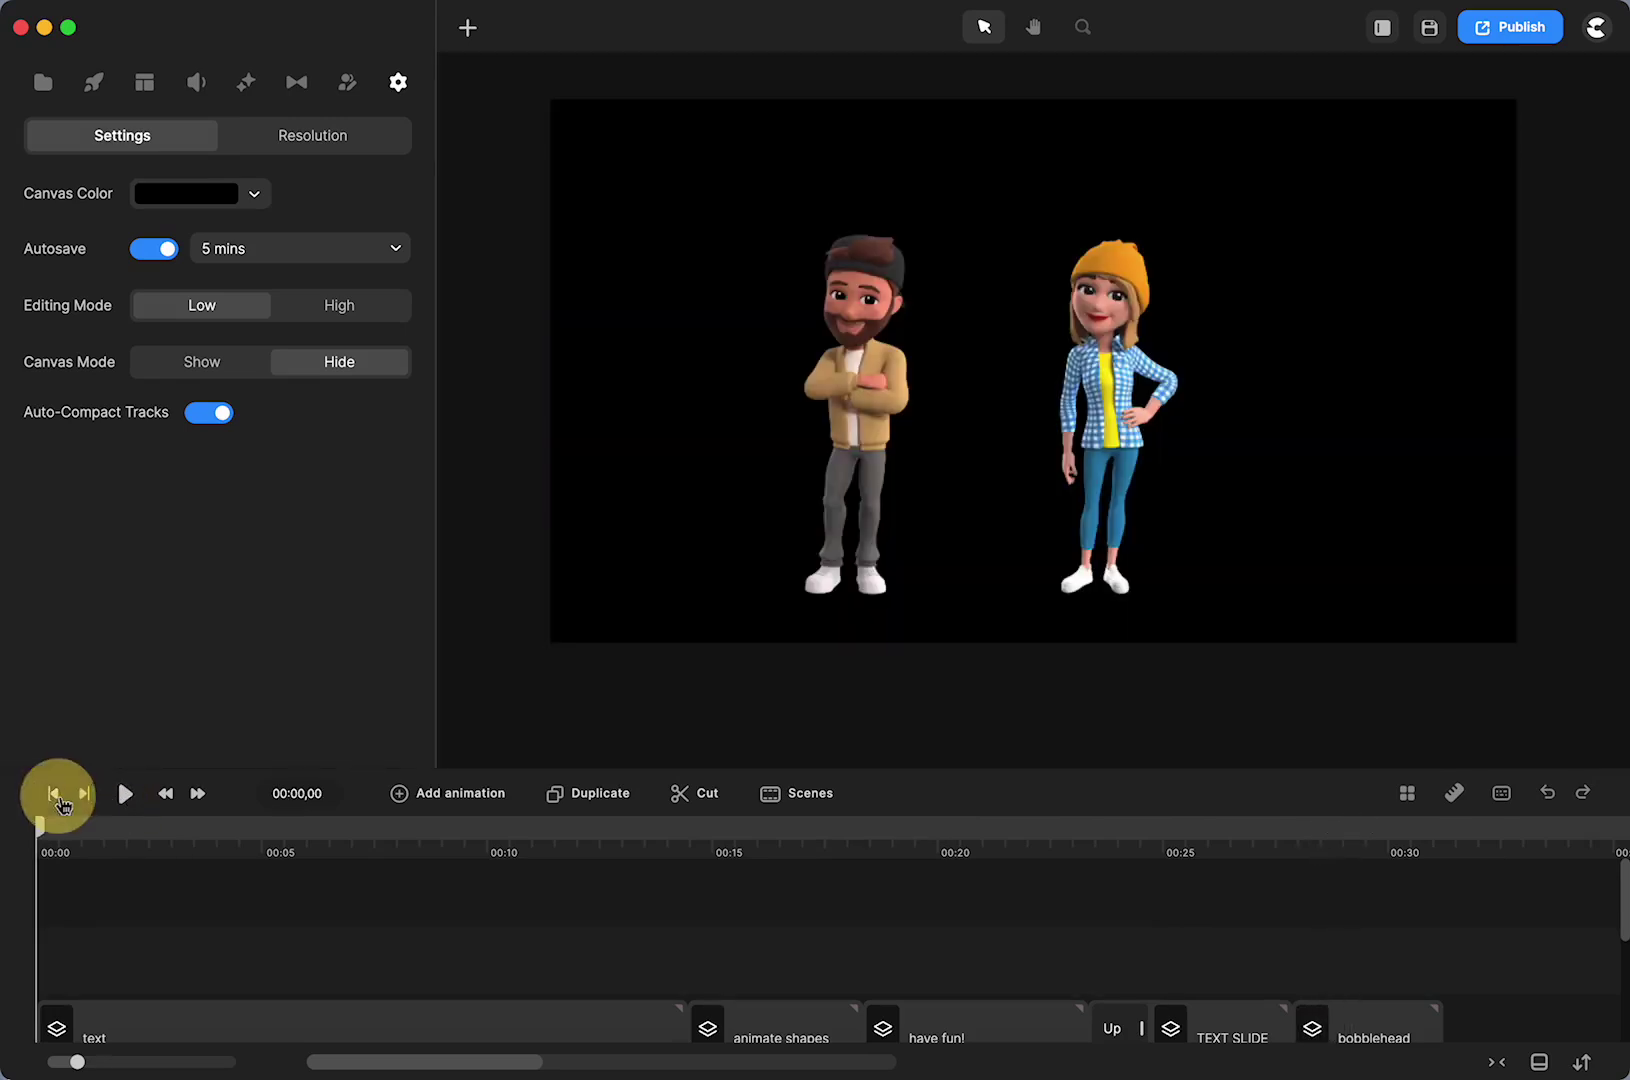
Step: Ungroup the 'text' clip into Memoji Guy and two group clips, then make the timeline panel taller
click(143, 1029)
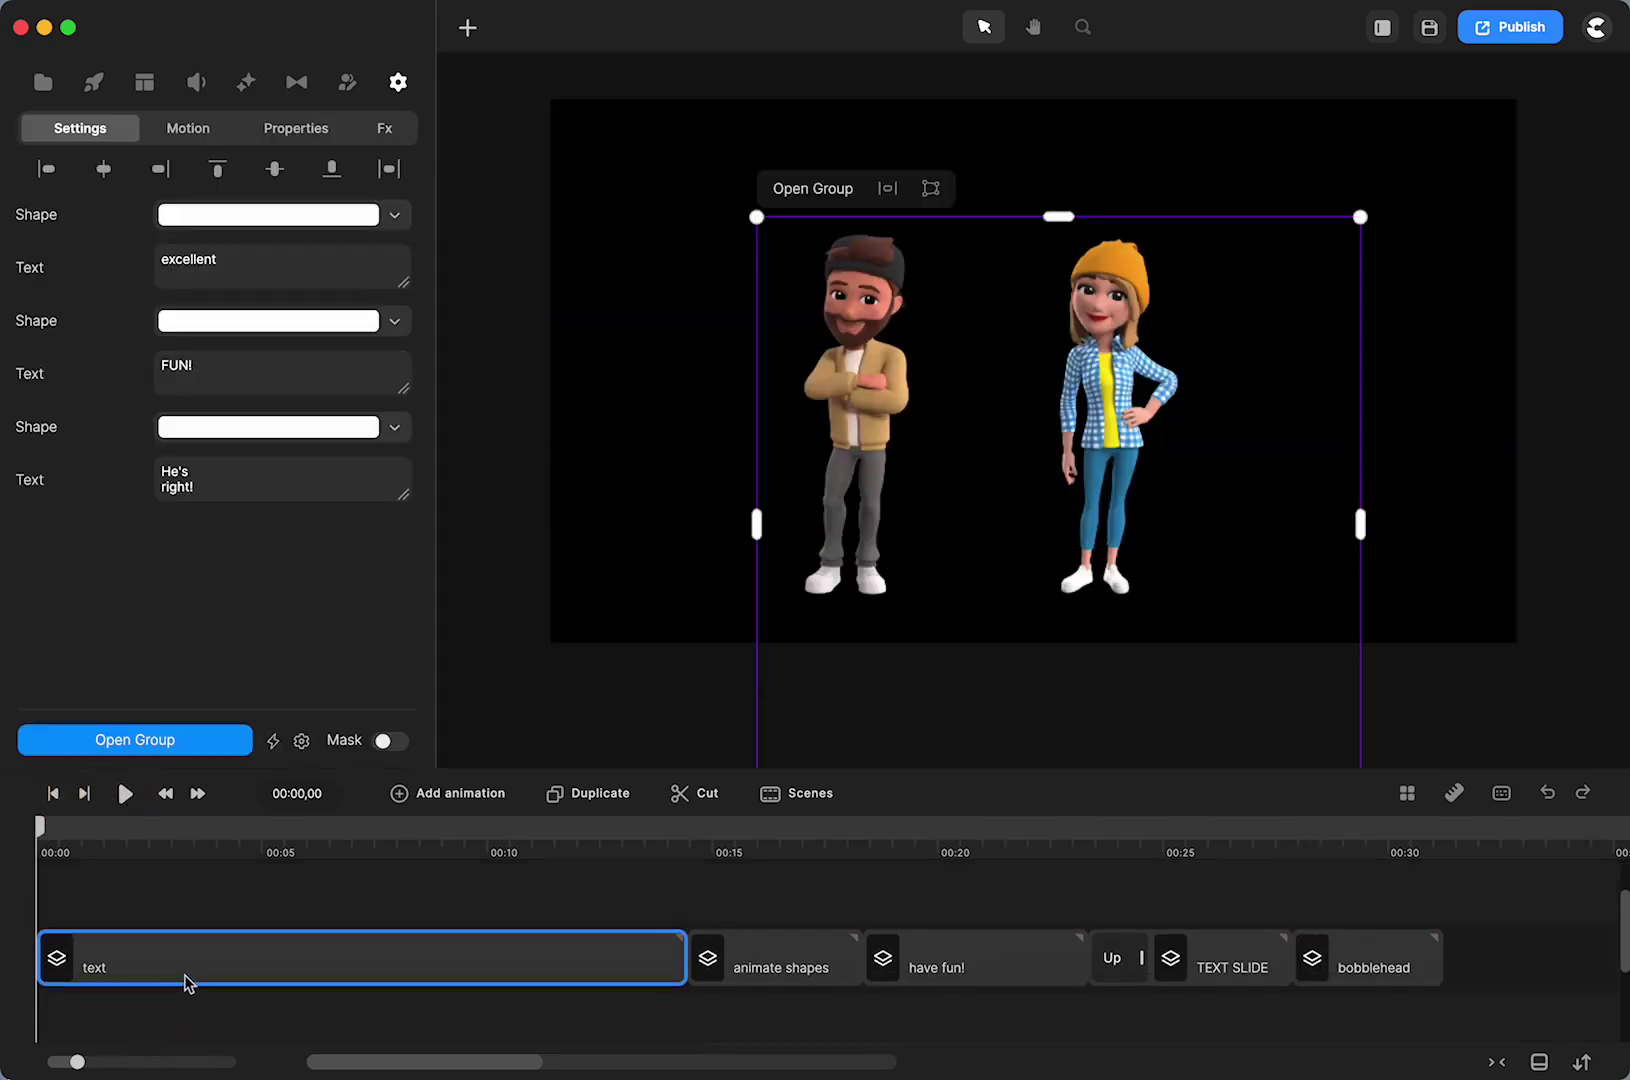
right_click(185, 980)
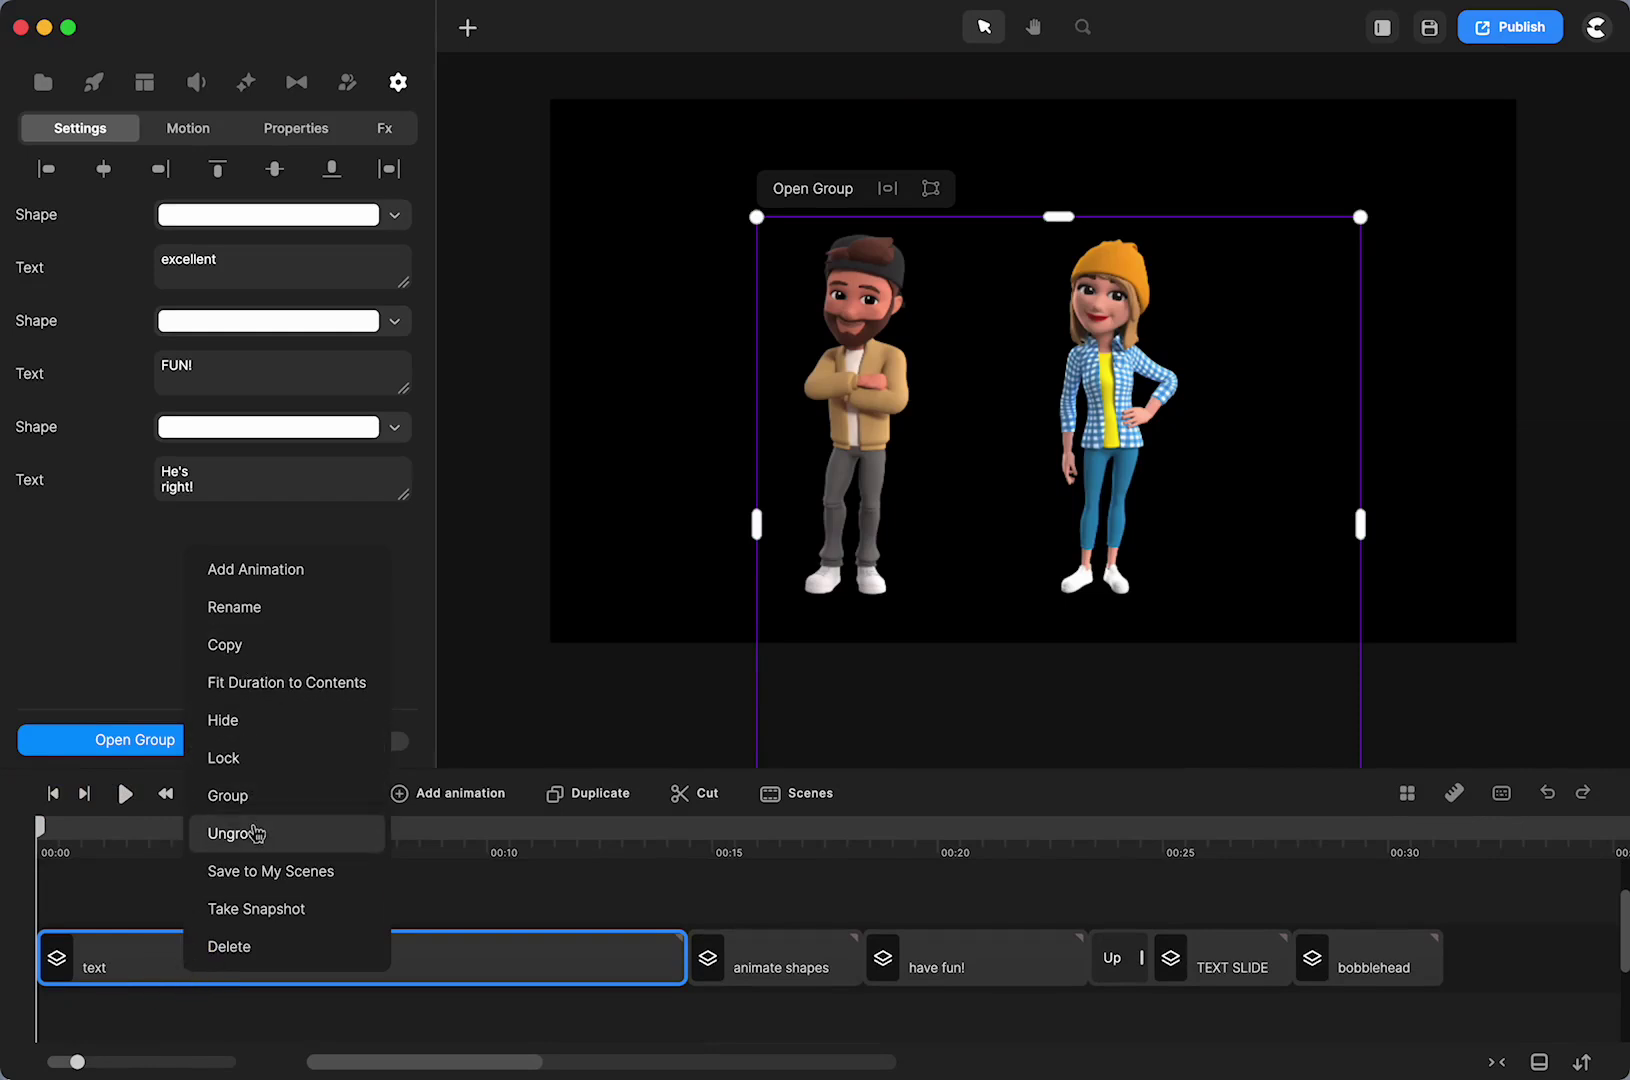
click(258, 834)
drag(772, 770, 466, 1011)
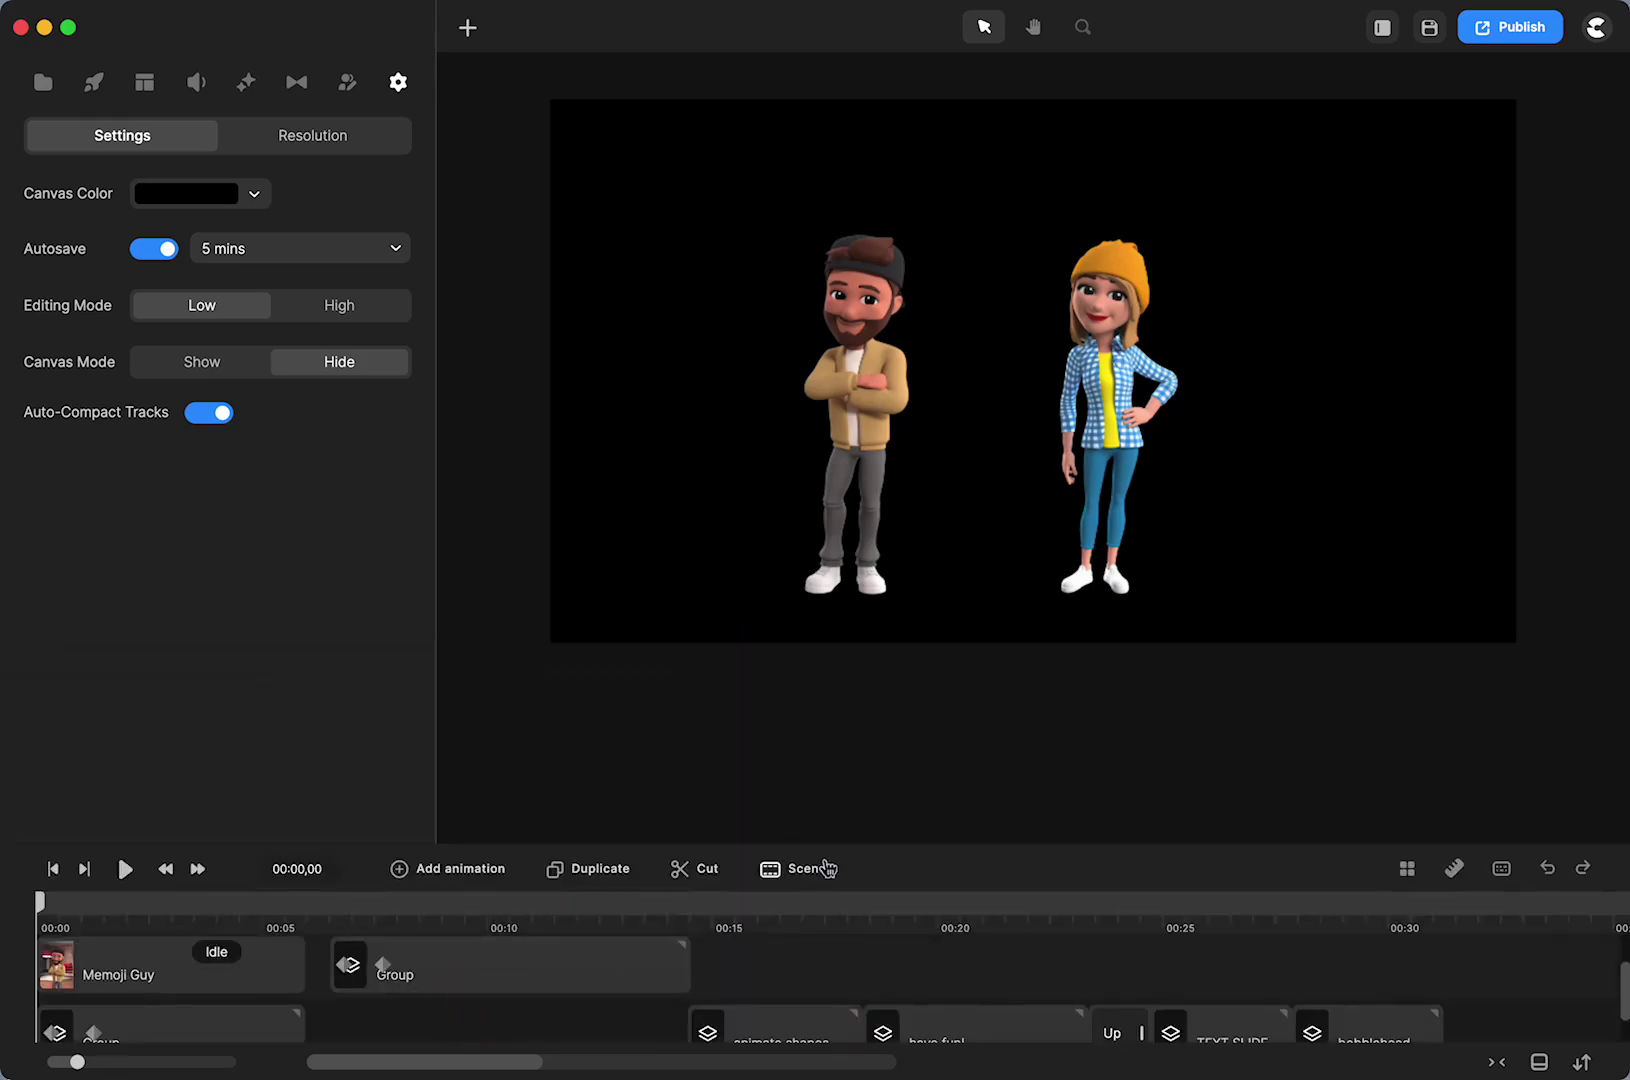
drag(844, 845, 848, 671)
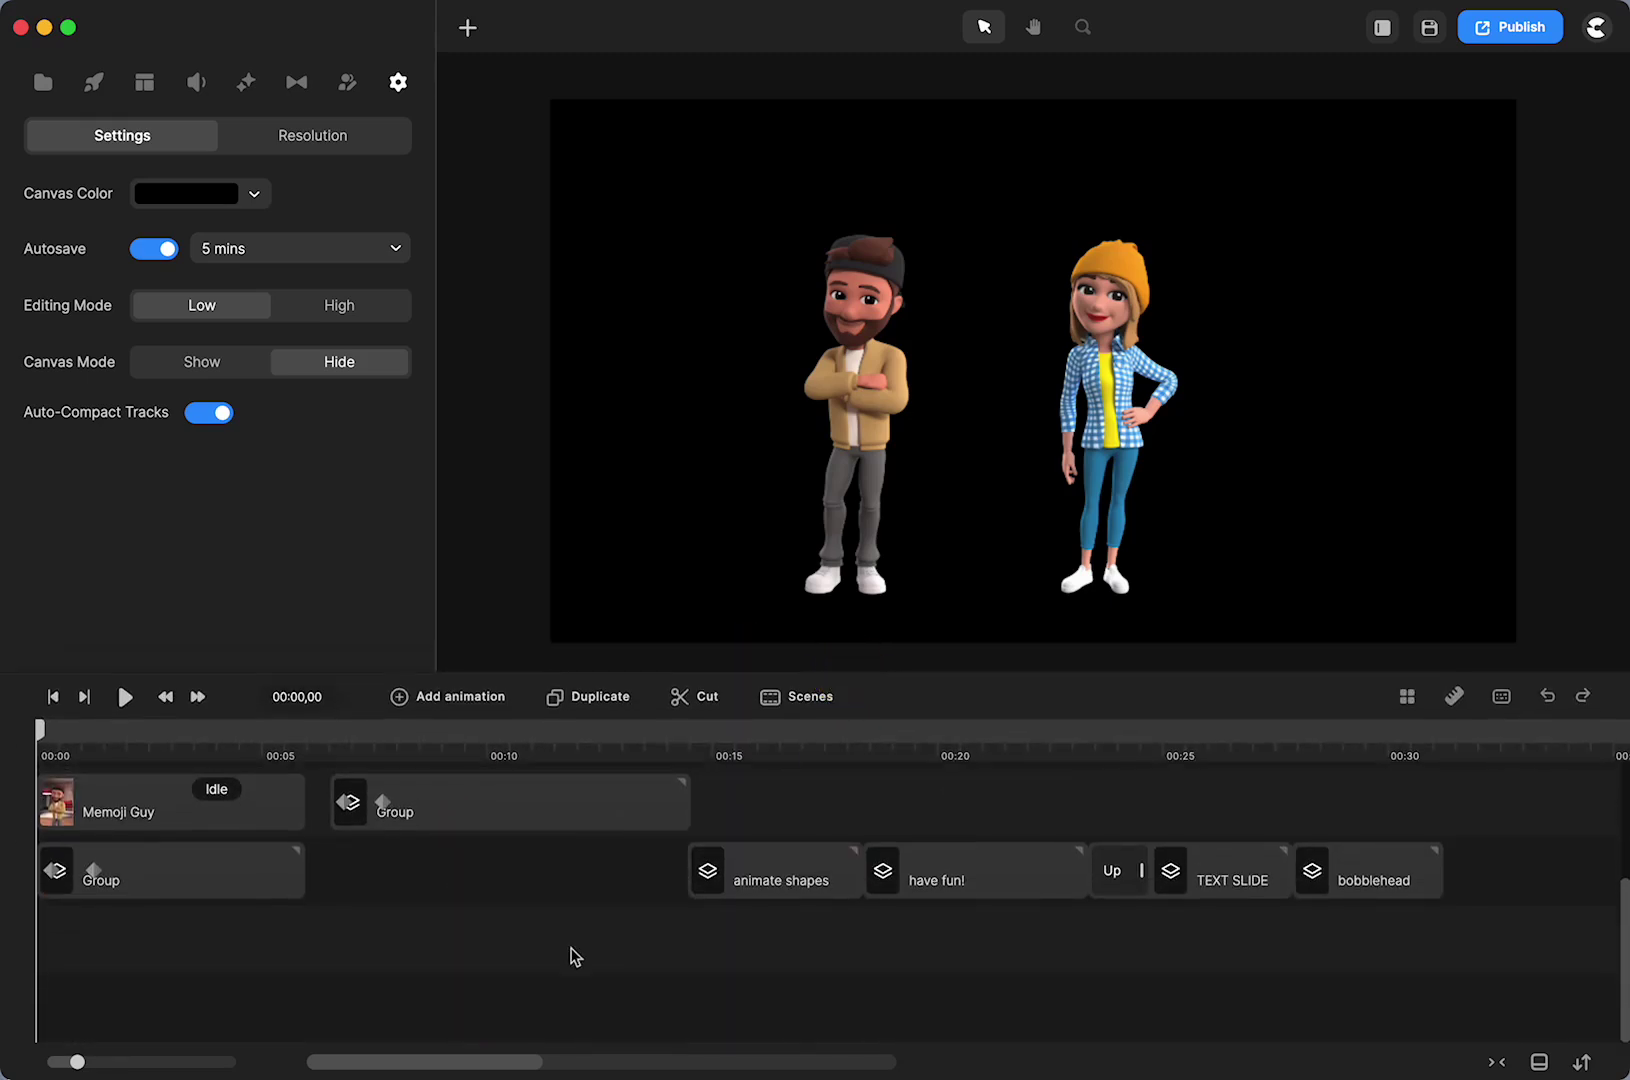
scroll(575, 957, up, 3)
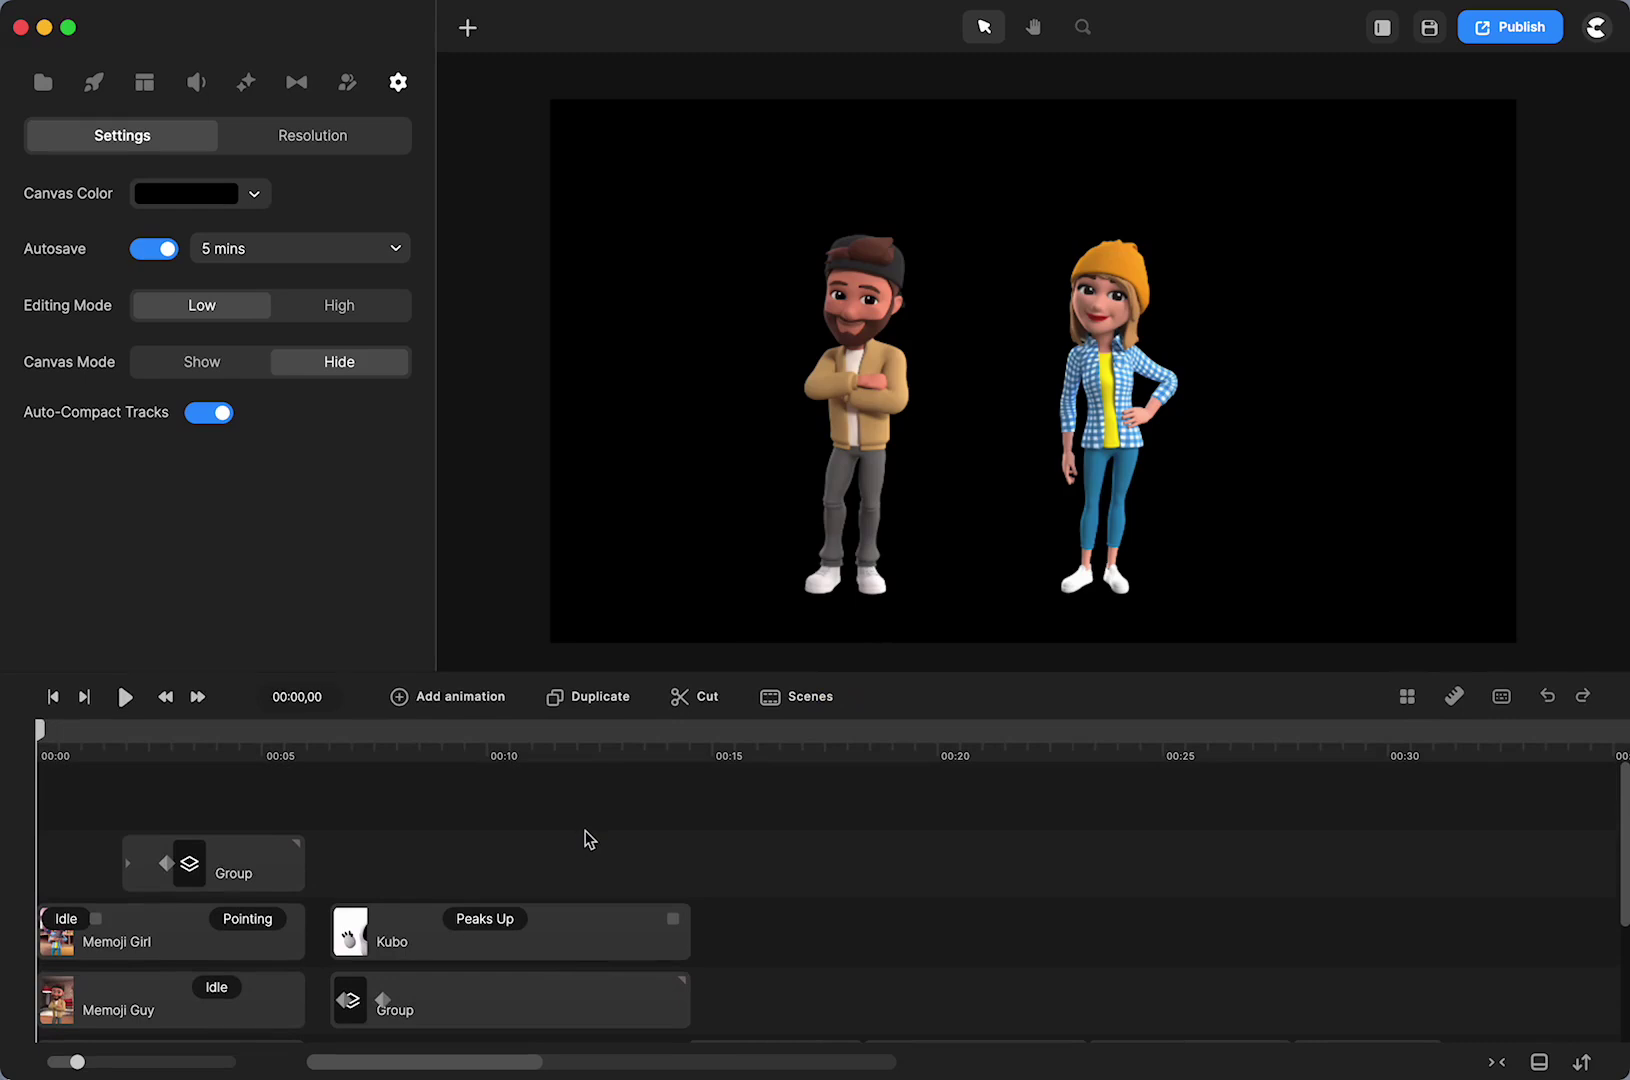
scroll(590, 840, down, 1)
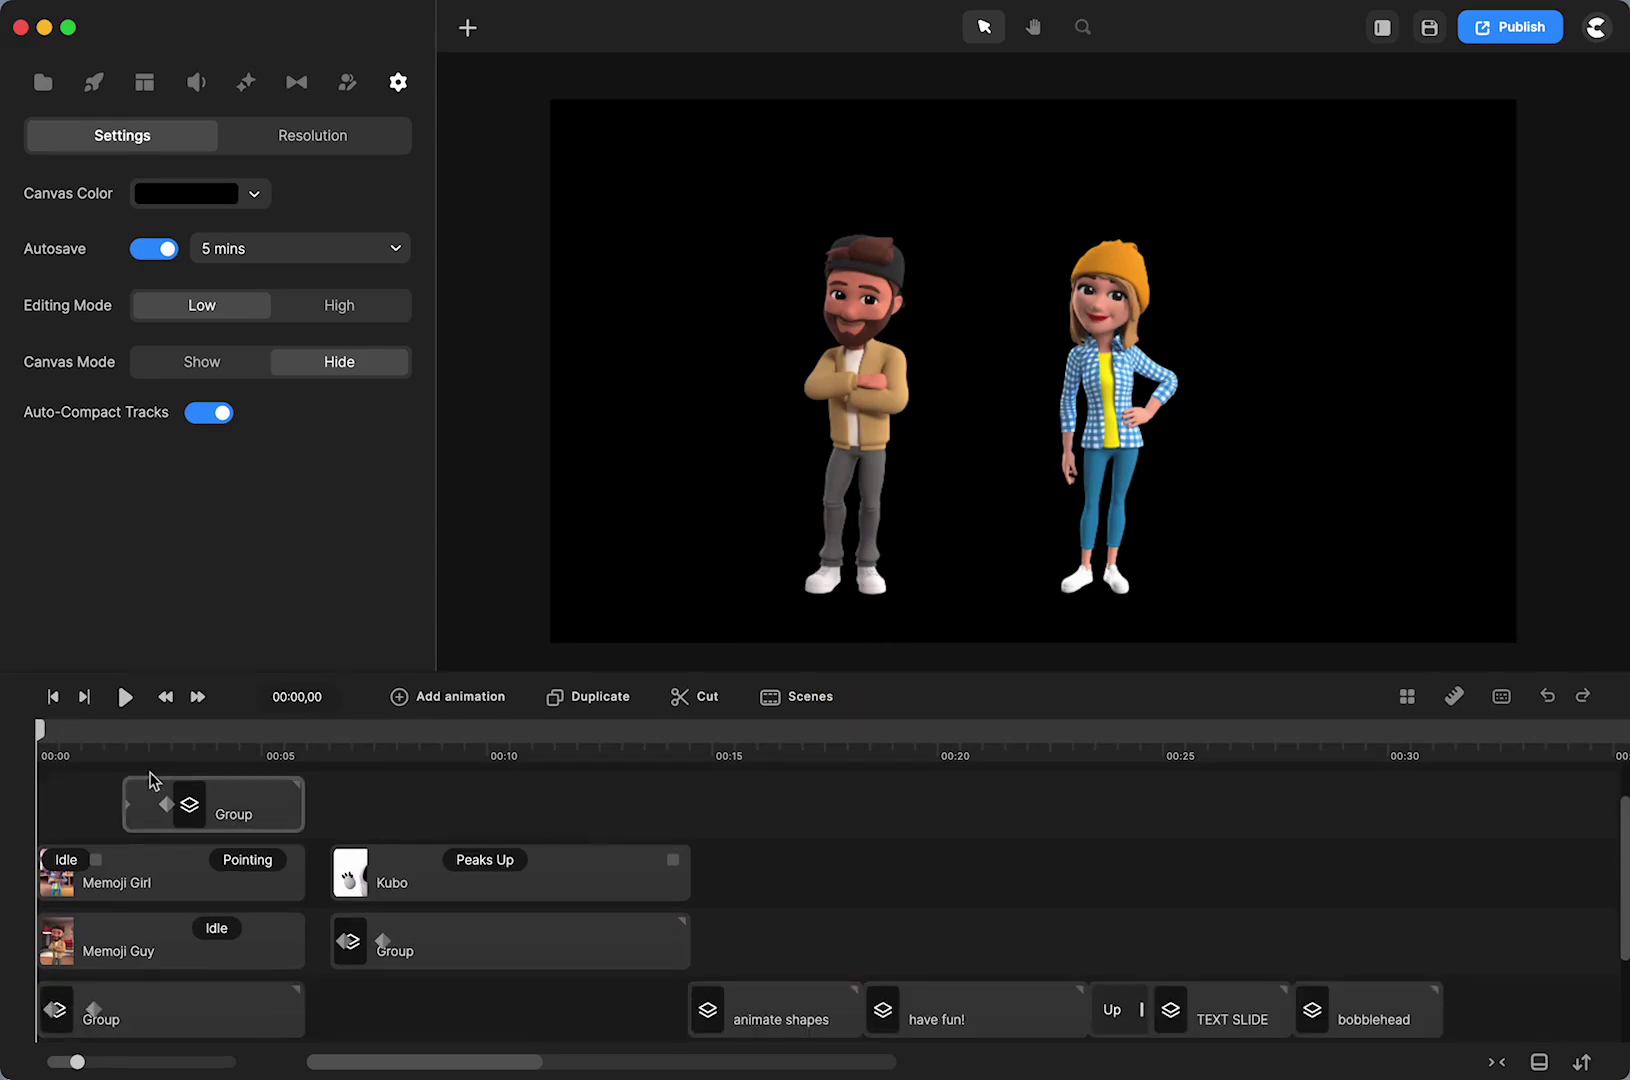
click(90, 888)
click(163, 890)
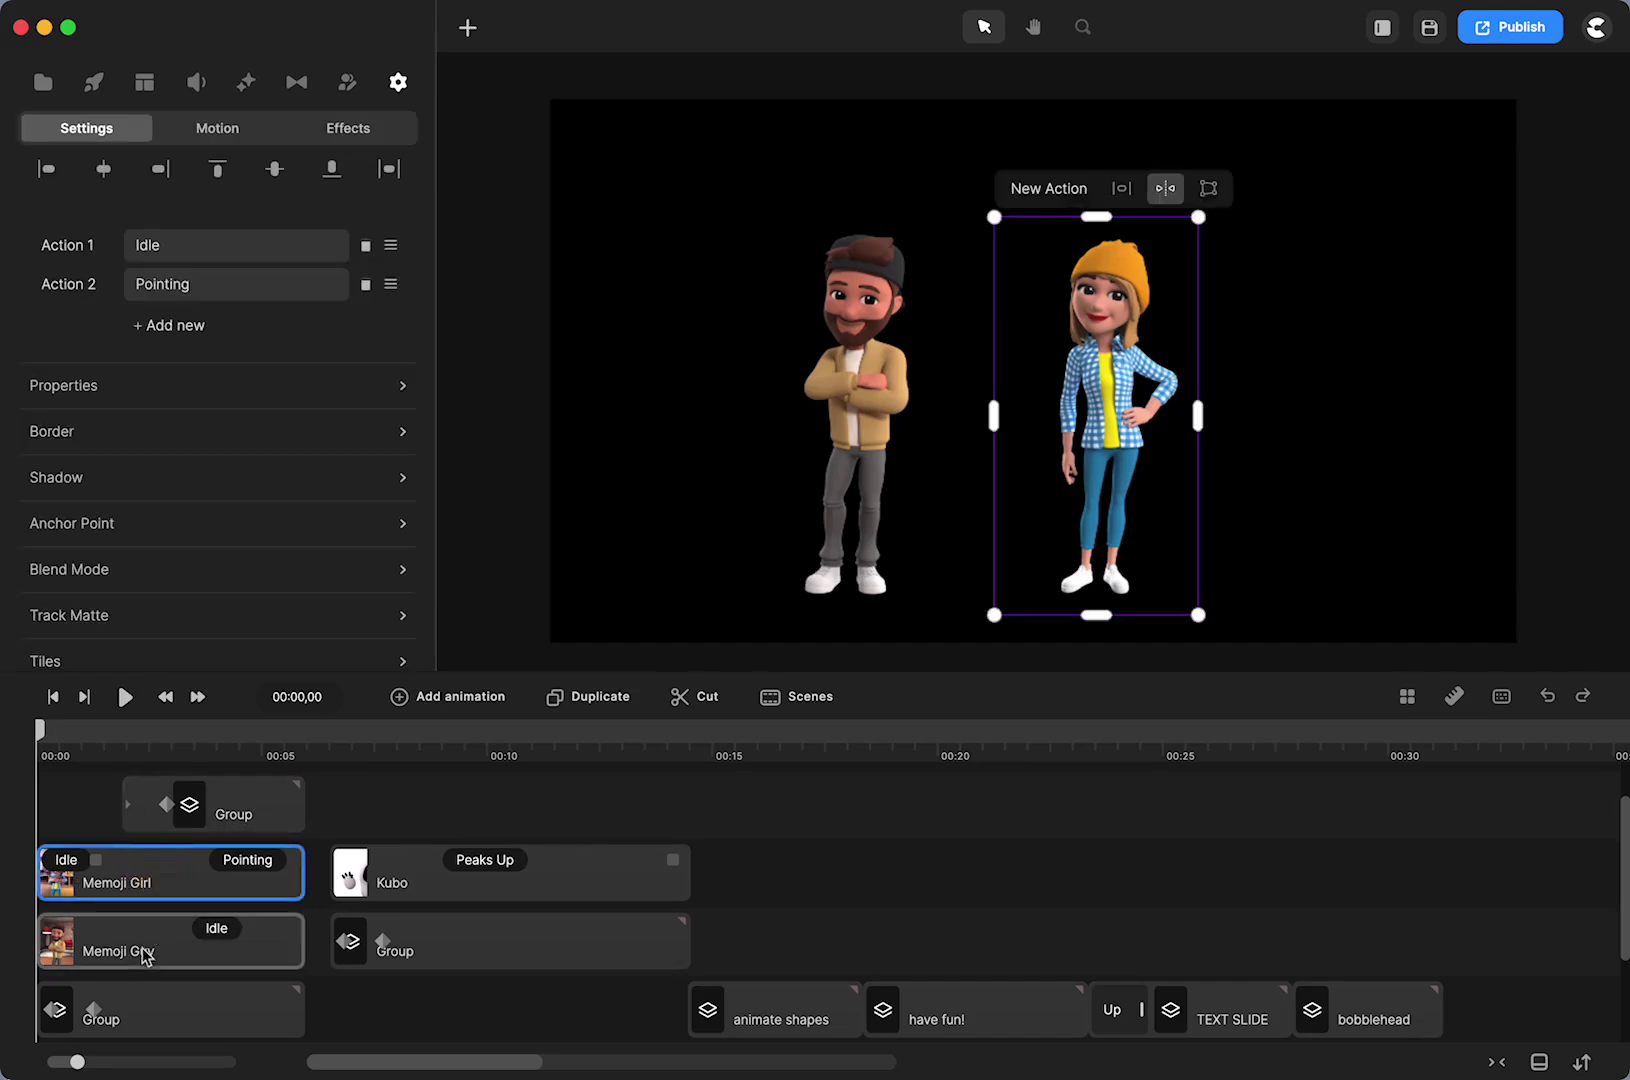
click(138, 950)
click(172, 1020)
scroll(174, 1022, down, 2)
drag(40, 733, 80, 787)
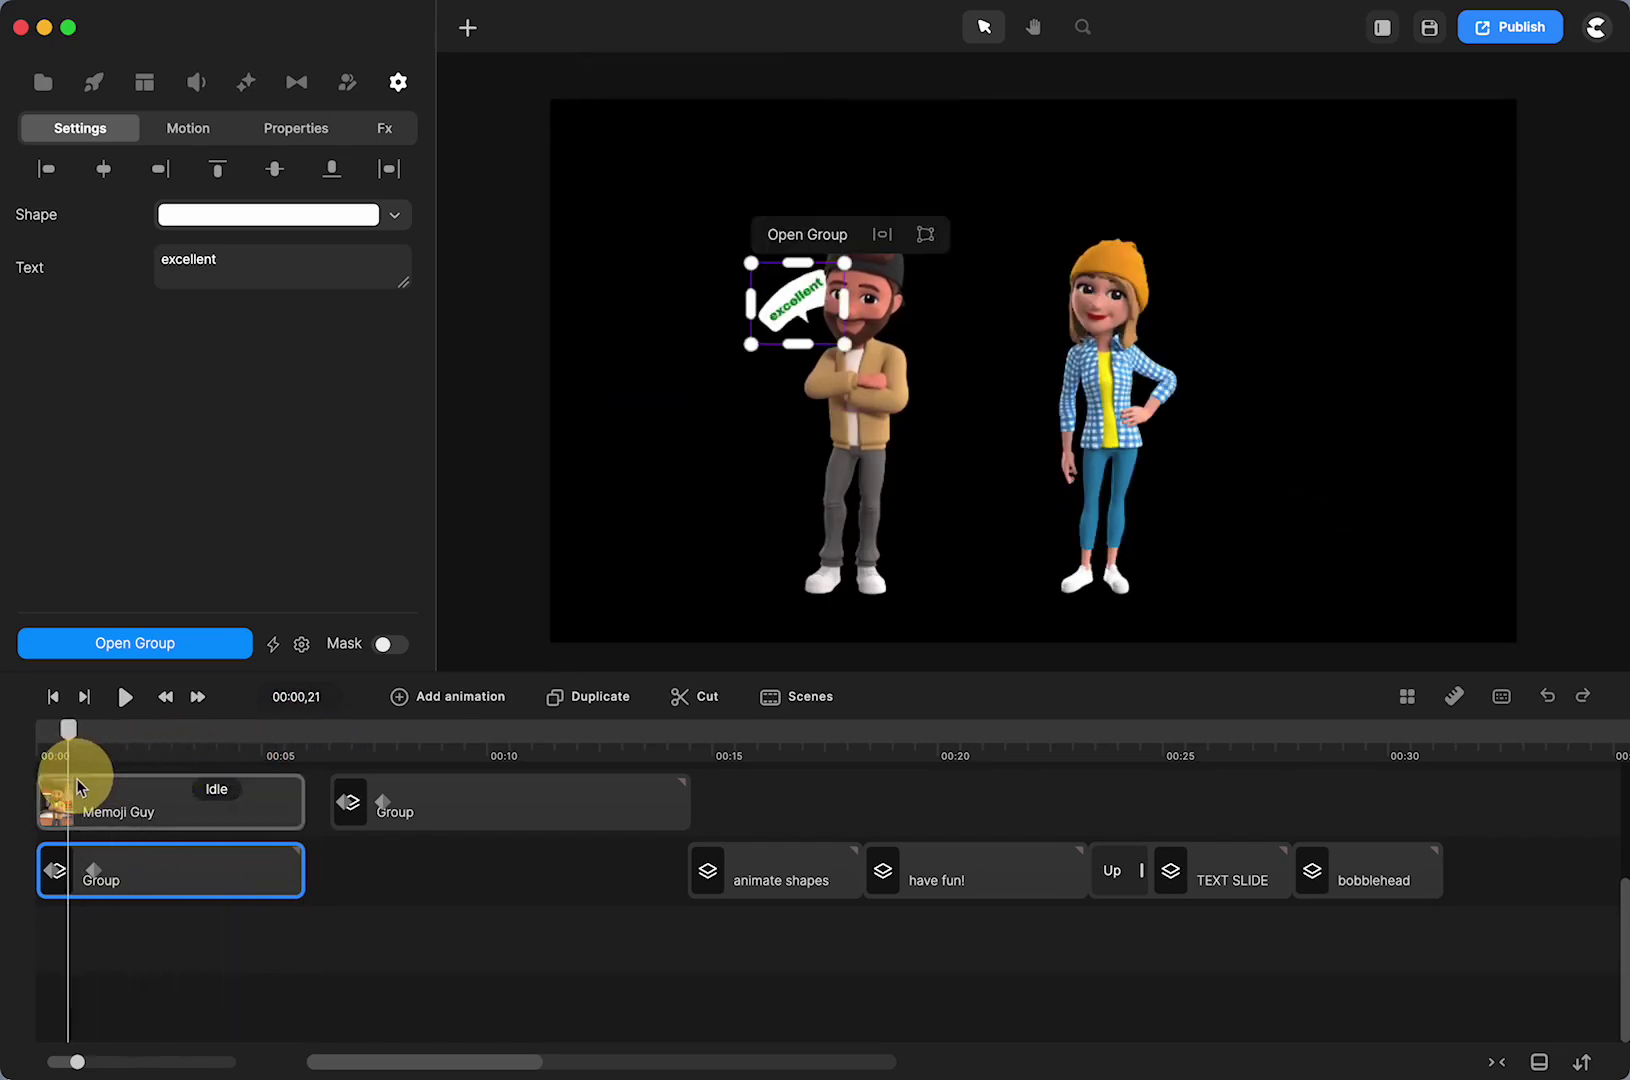
Step: Scrub to 00:03,08, where both bubbles show, and open the 'excellent' bubble Group clip
click(80, 787)
scroll(82, 860, up, 1)
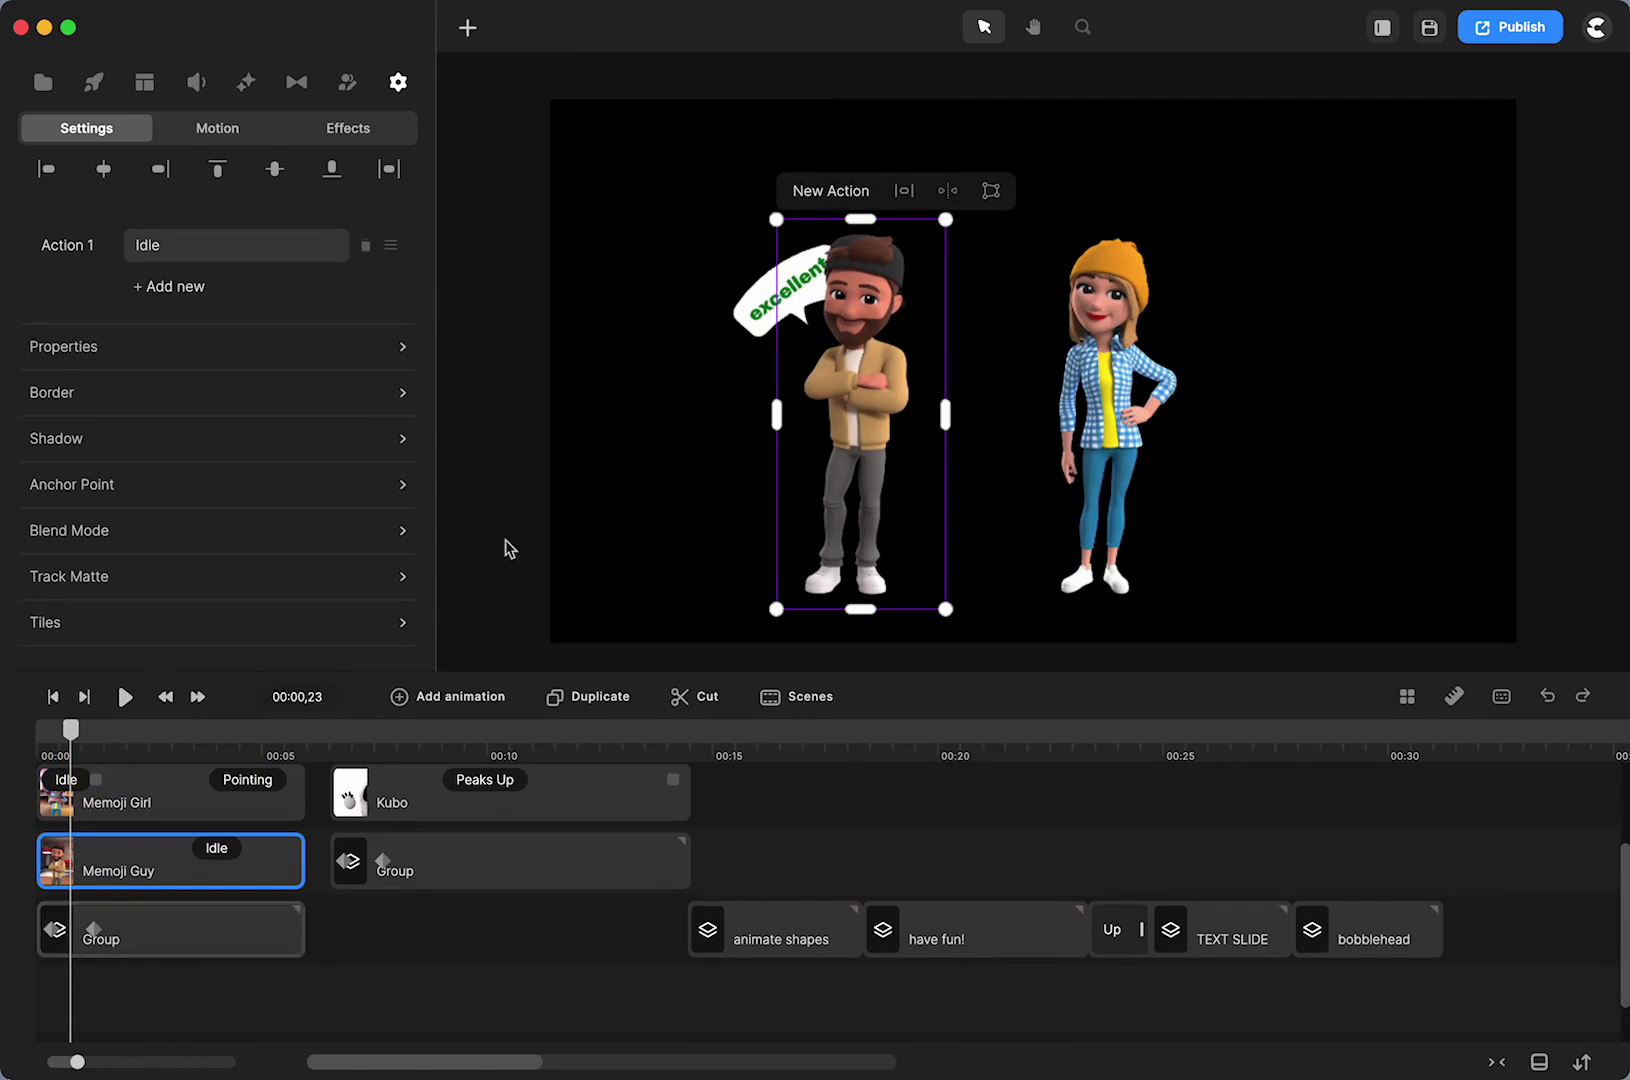
drag(76, 744, 184, 731)
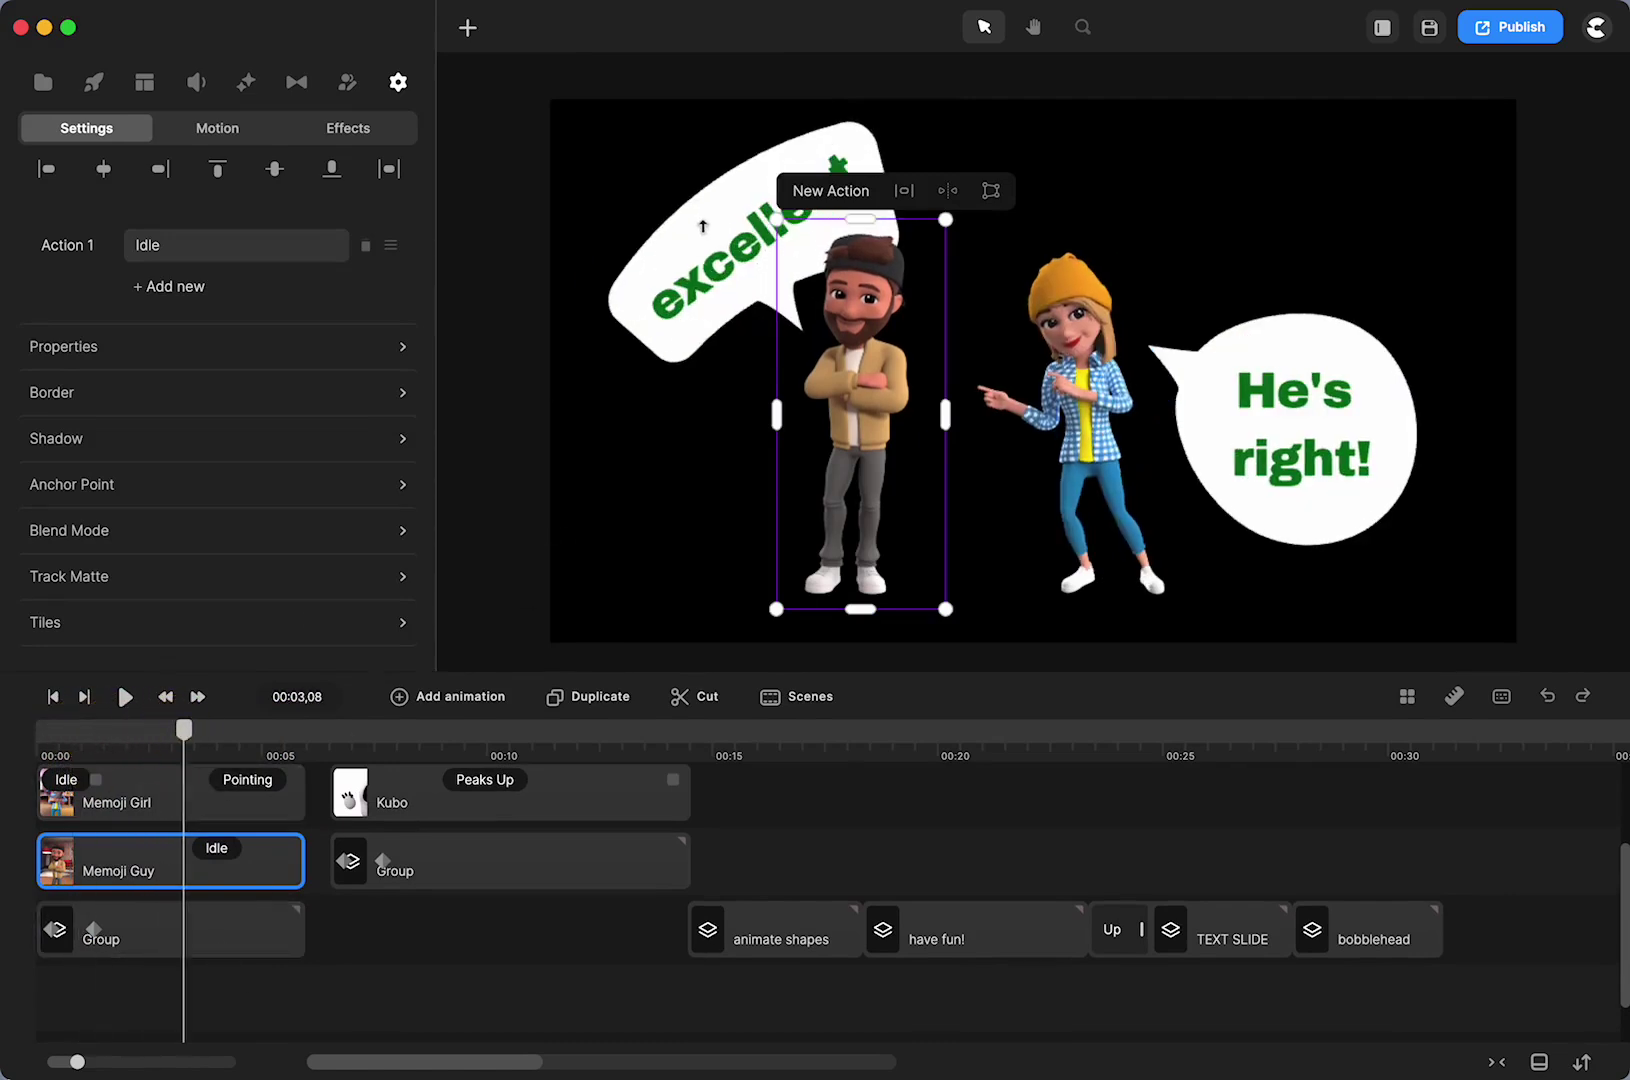
click(679, 273)
click(1275, 430)
scroll(158, 904, down, 2)
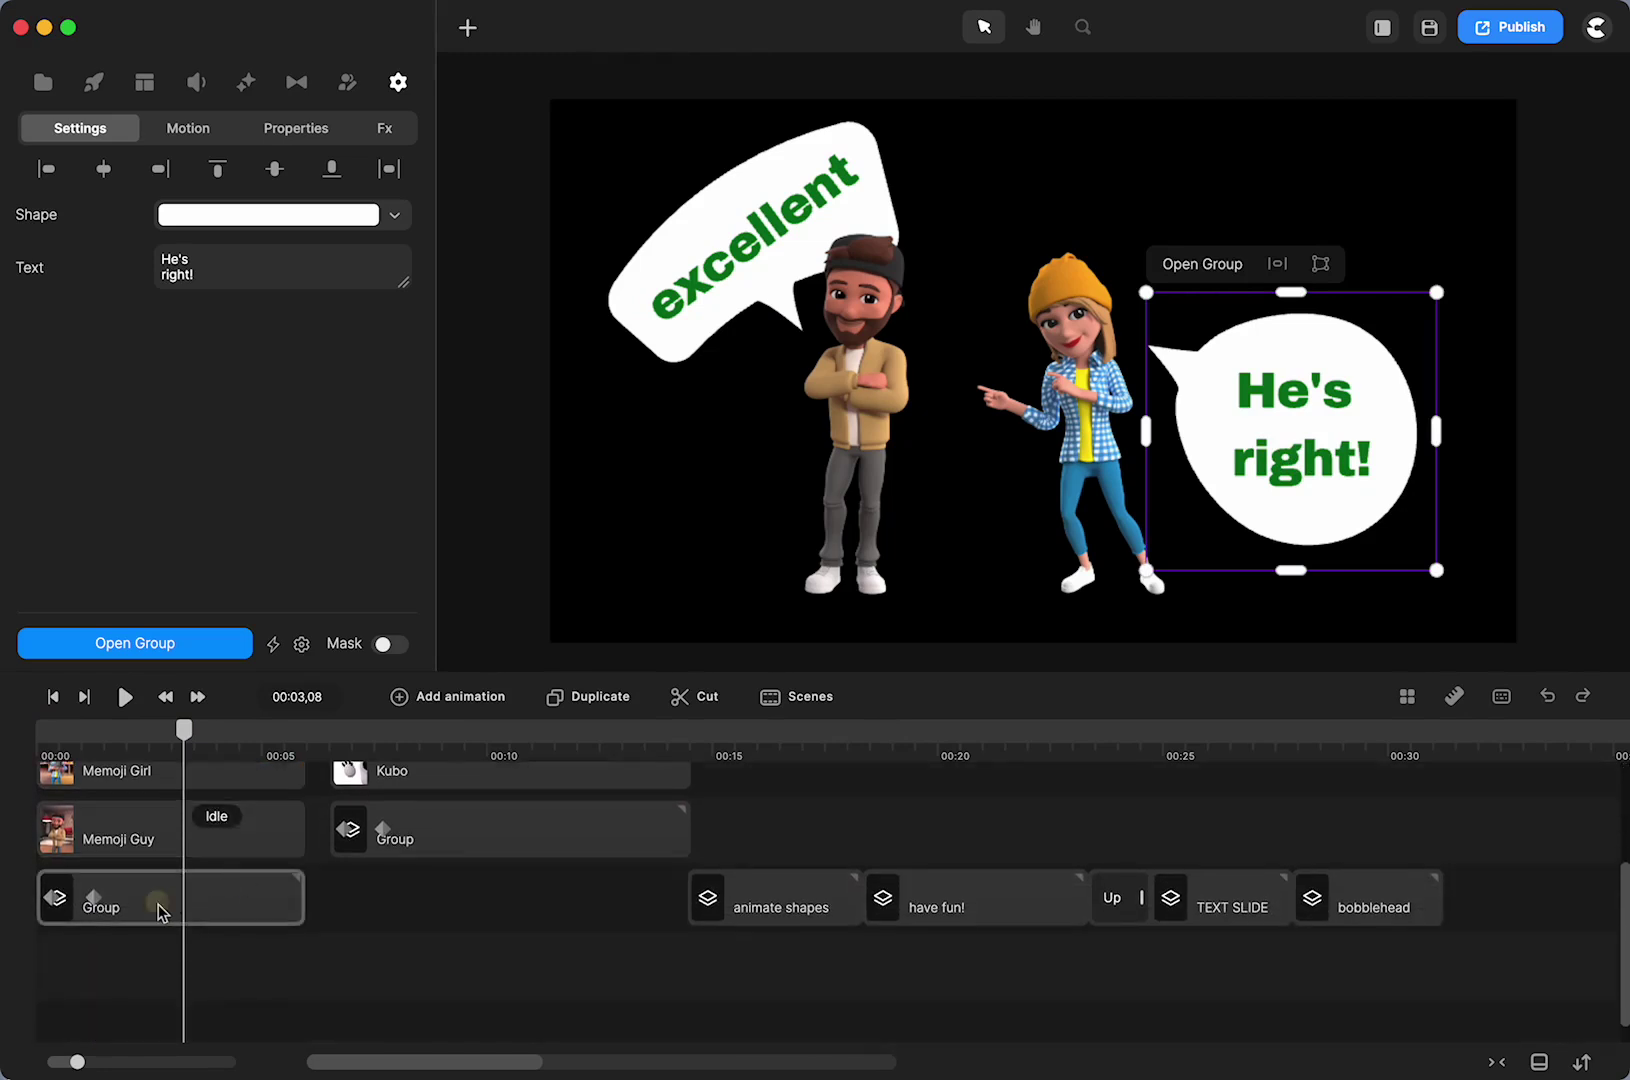
click(158, 904)
click(166, 650)
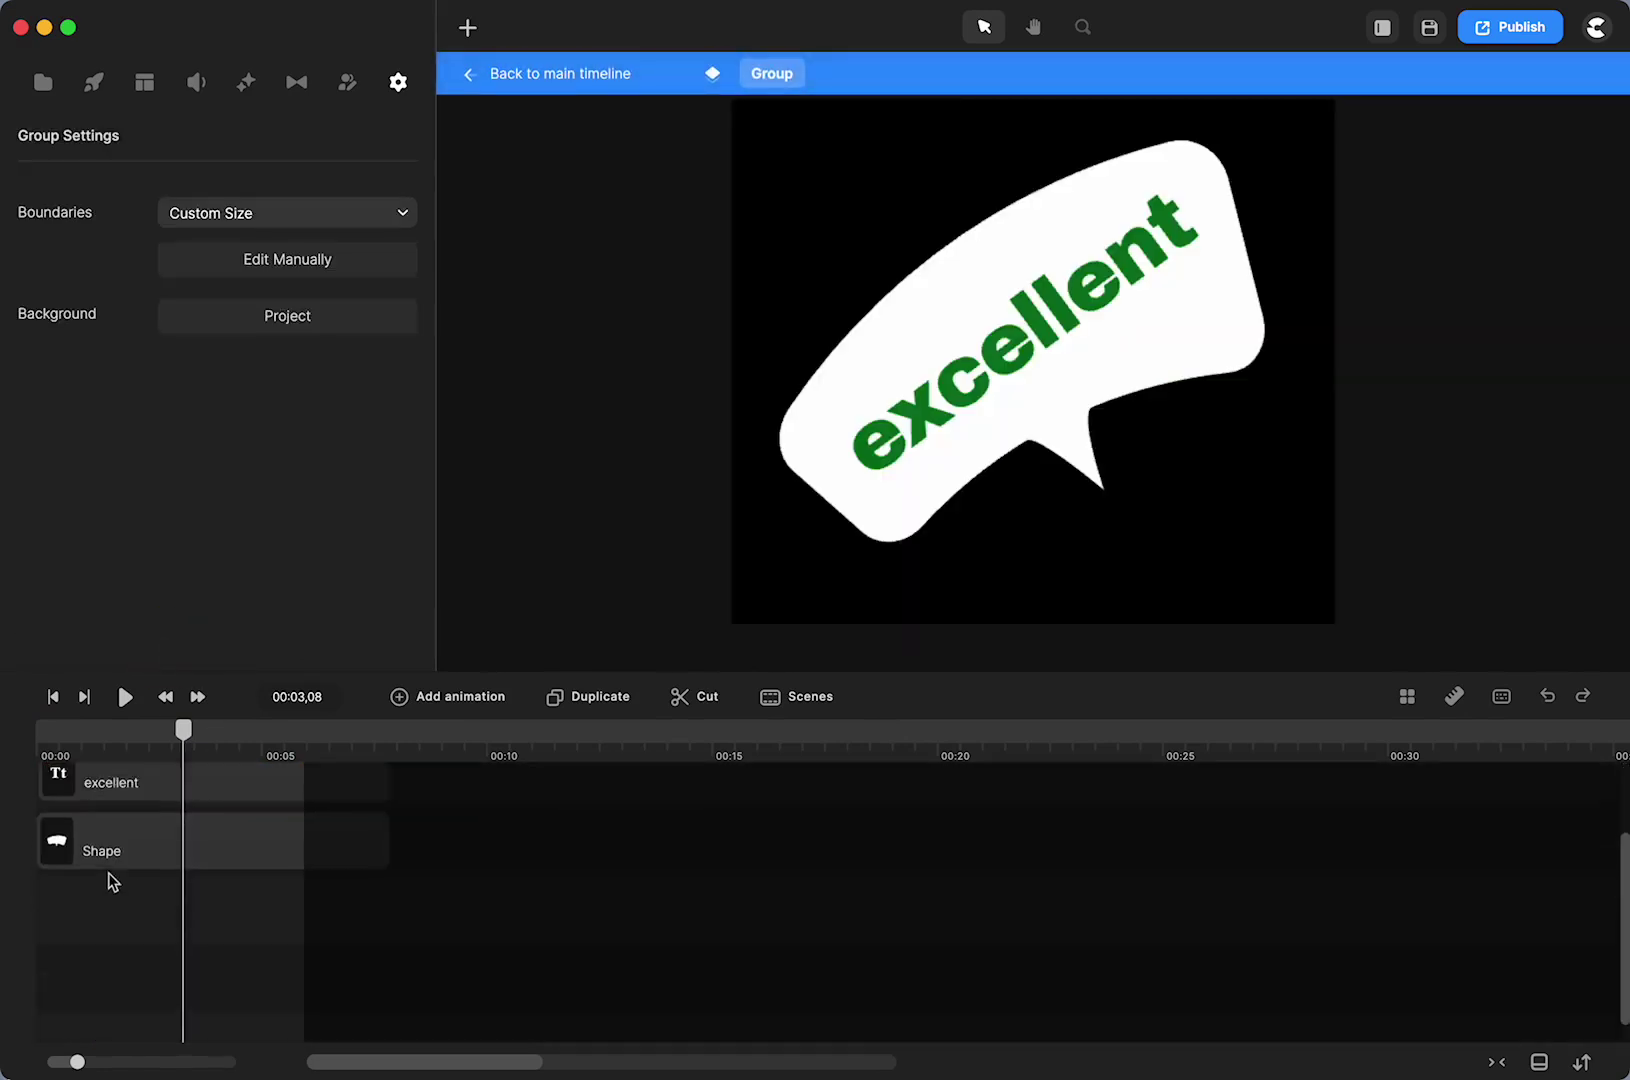
Step: Select the bubble Shape and 'excellent' text layers, then search Studio elements for 'text bubble'
click(785, 443)
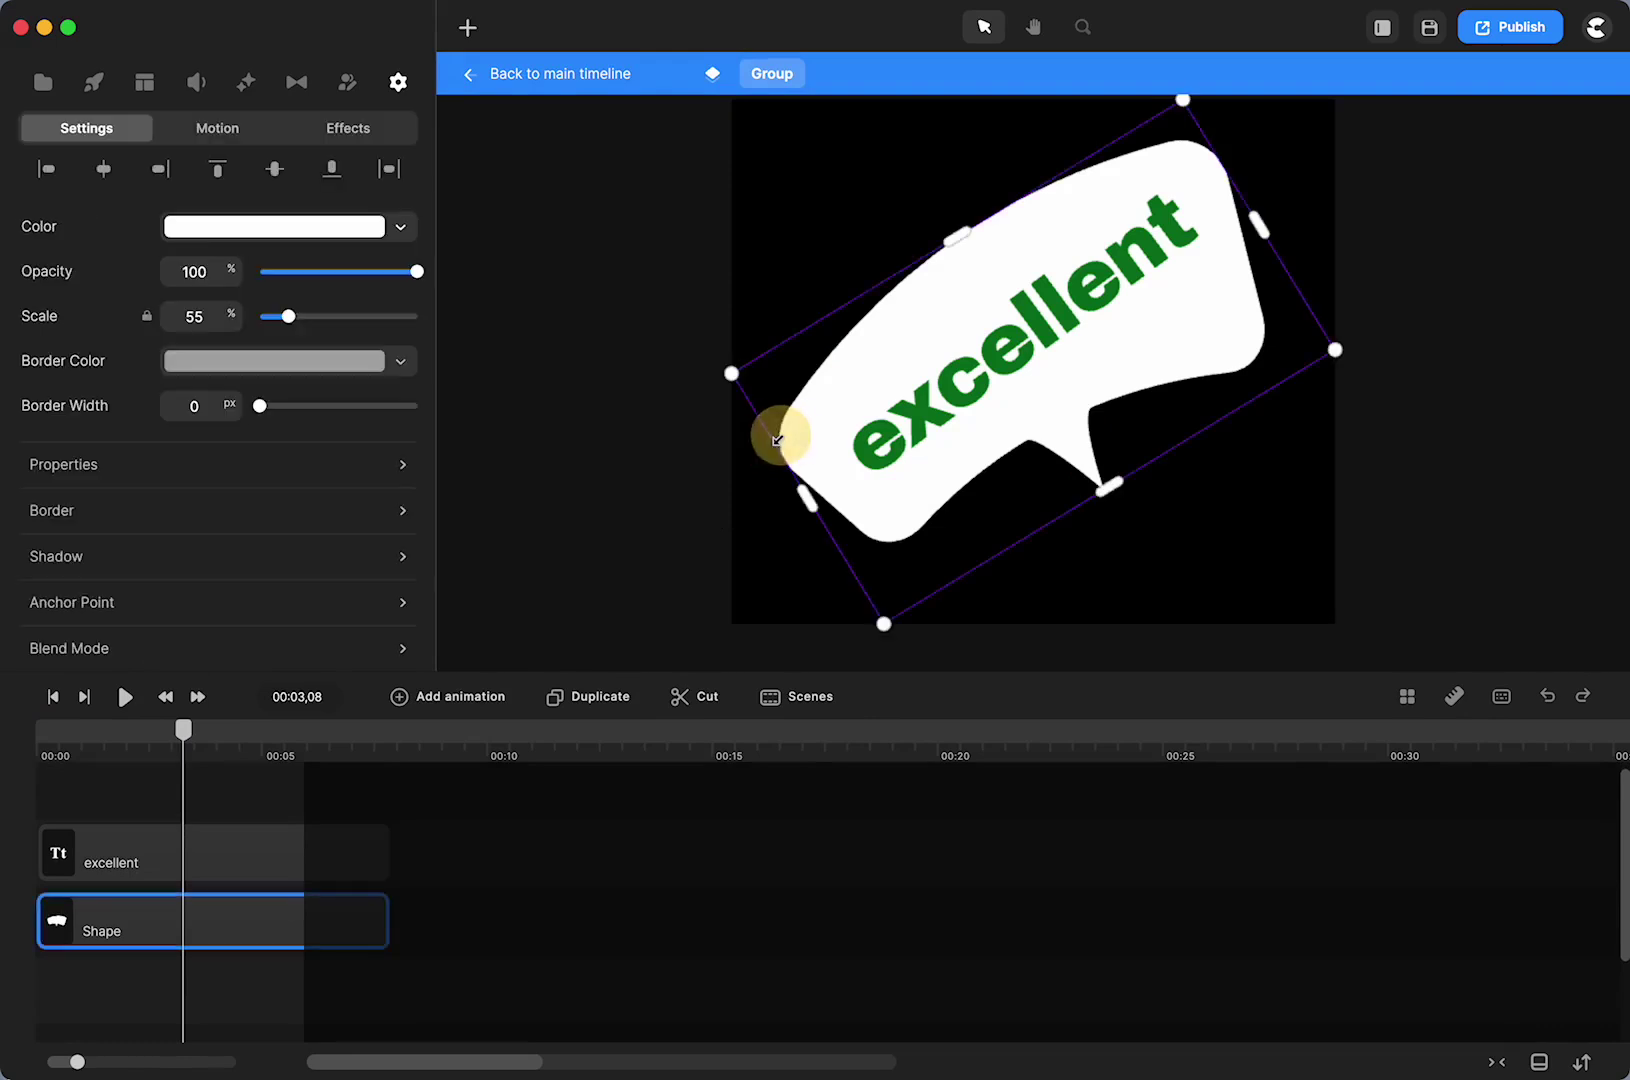
click(222, 861)
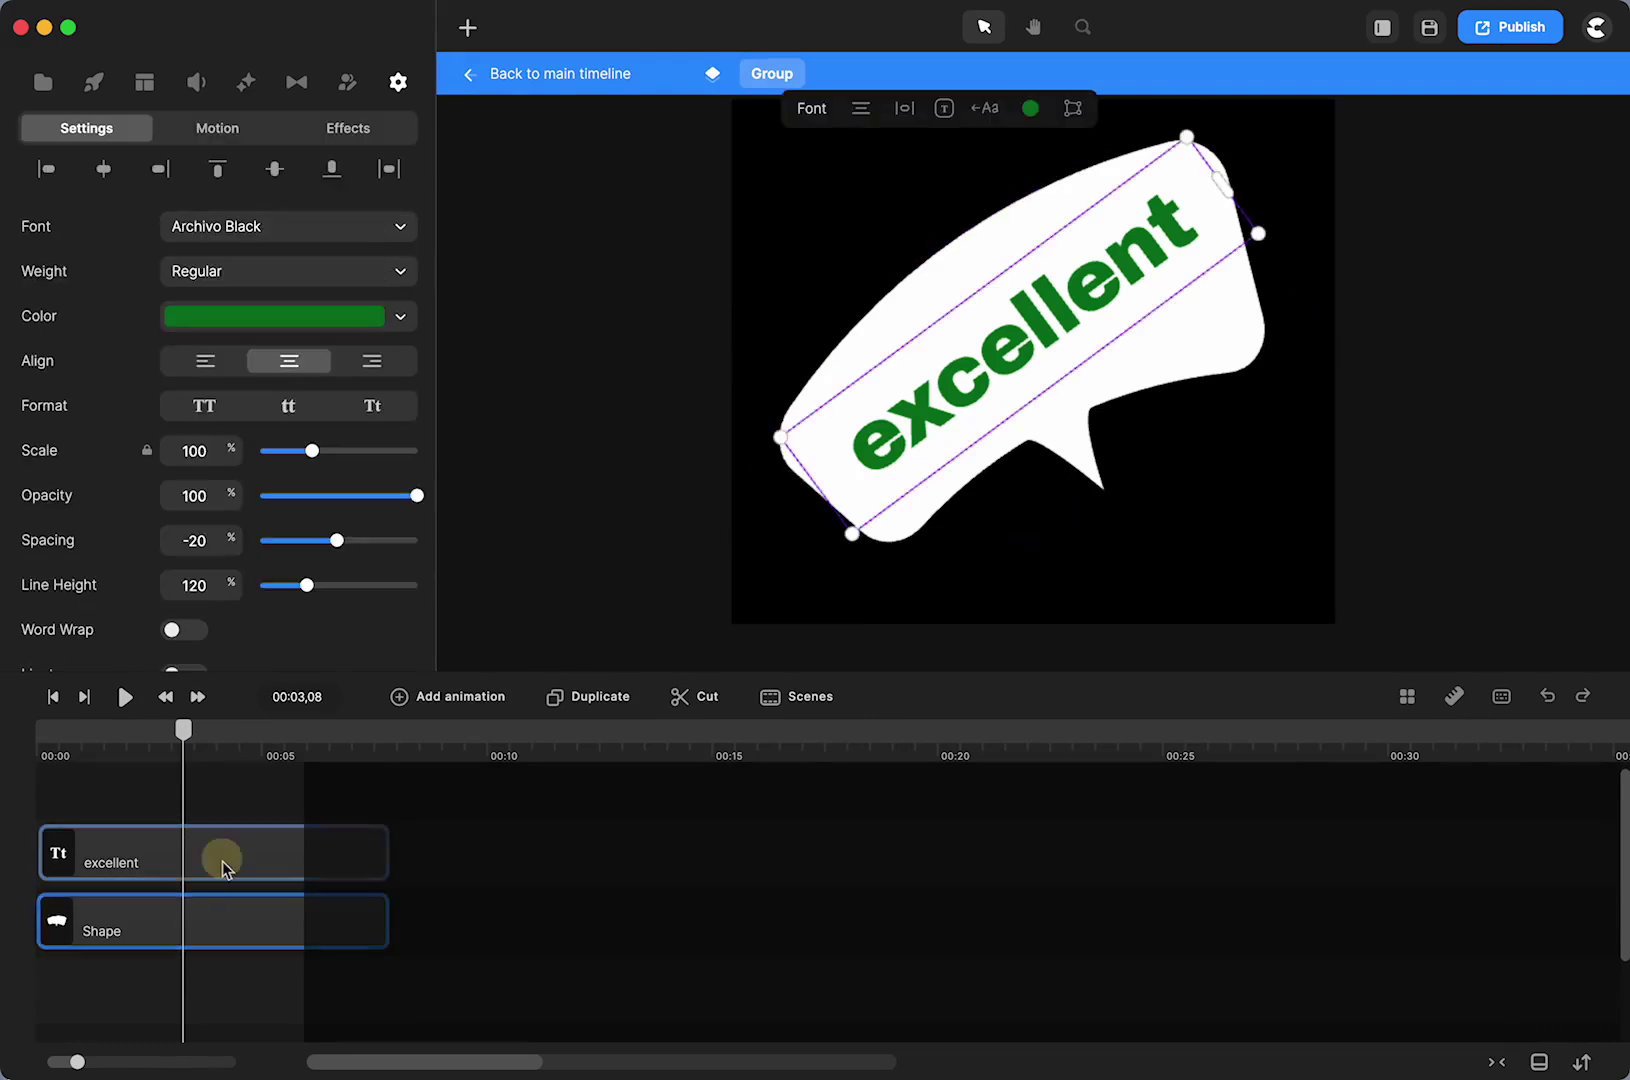
click(92, 90)
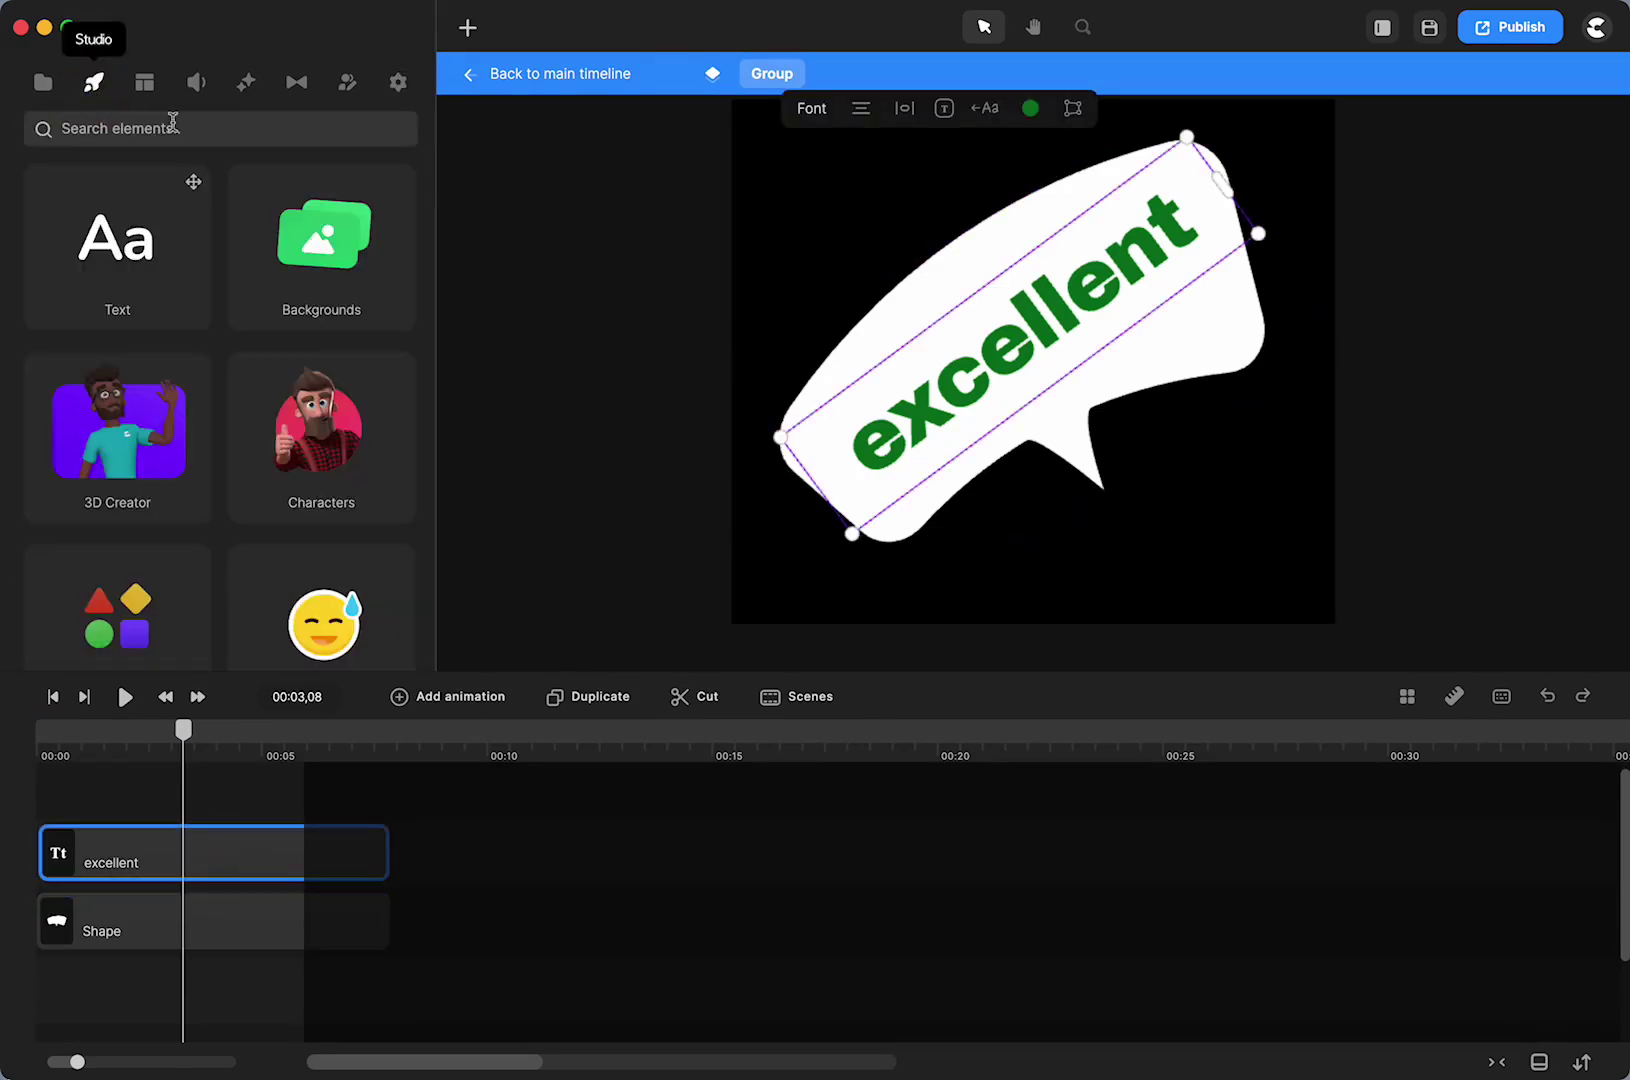
click(132, 130)
text(te)
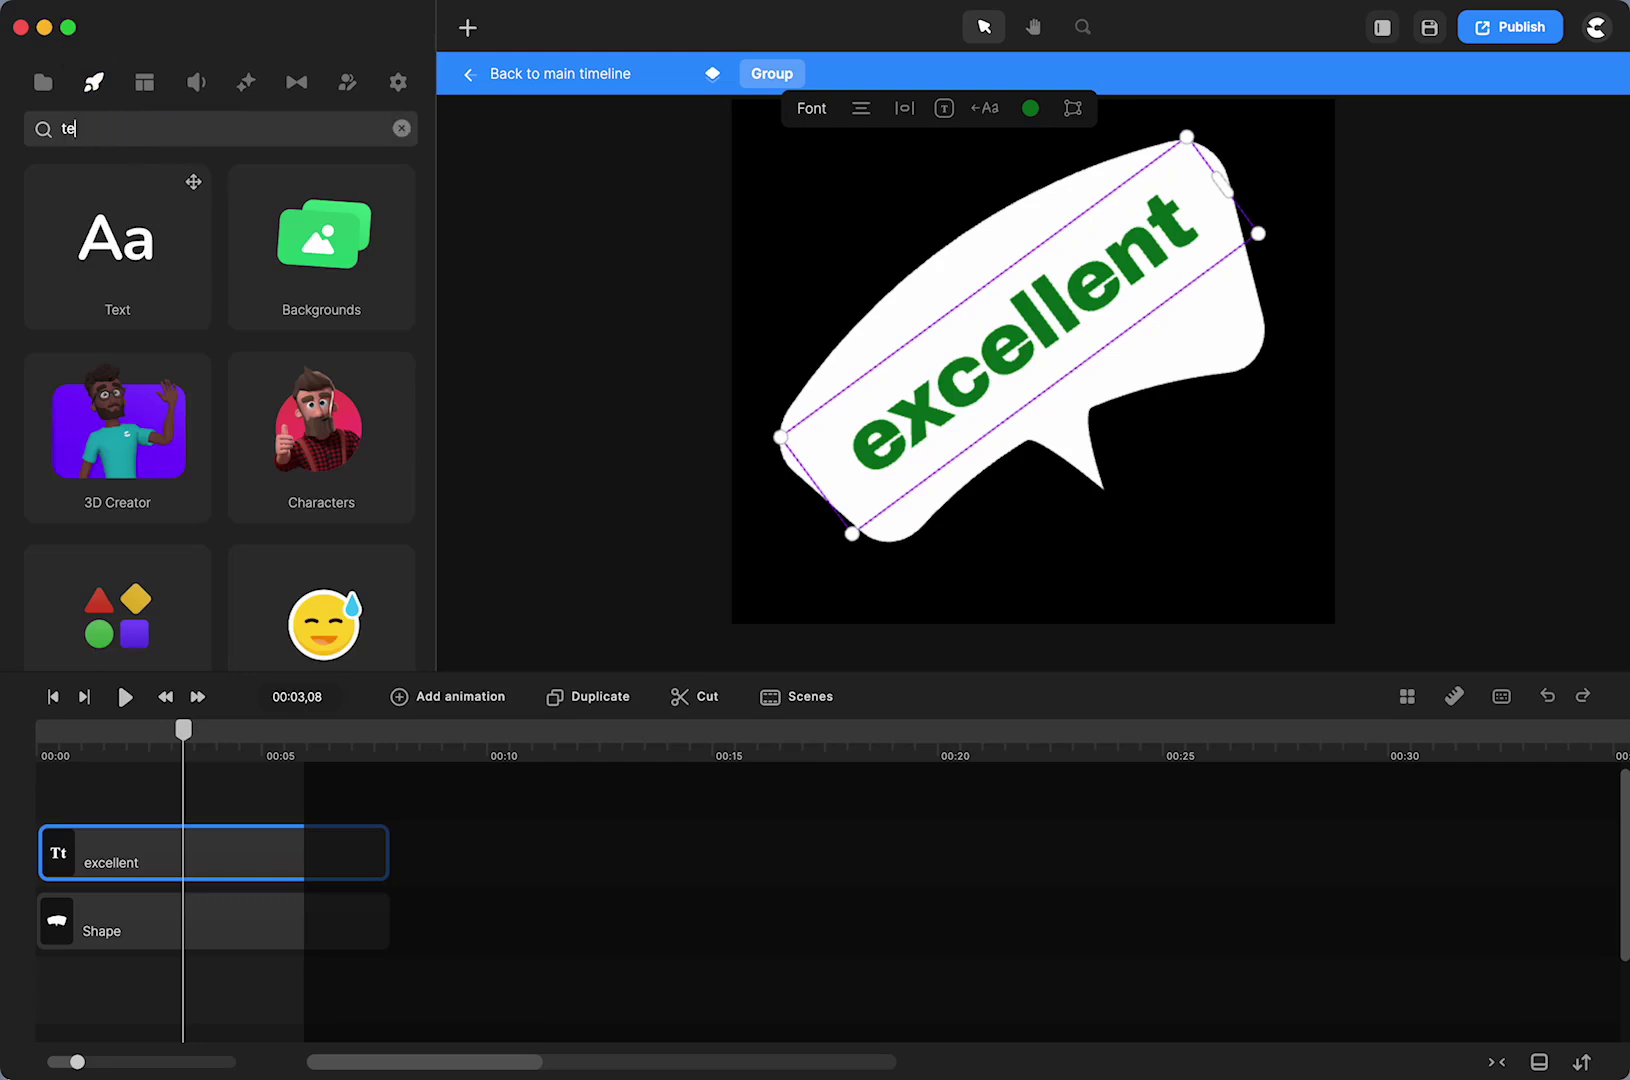
text(xt bubble)
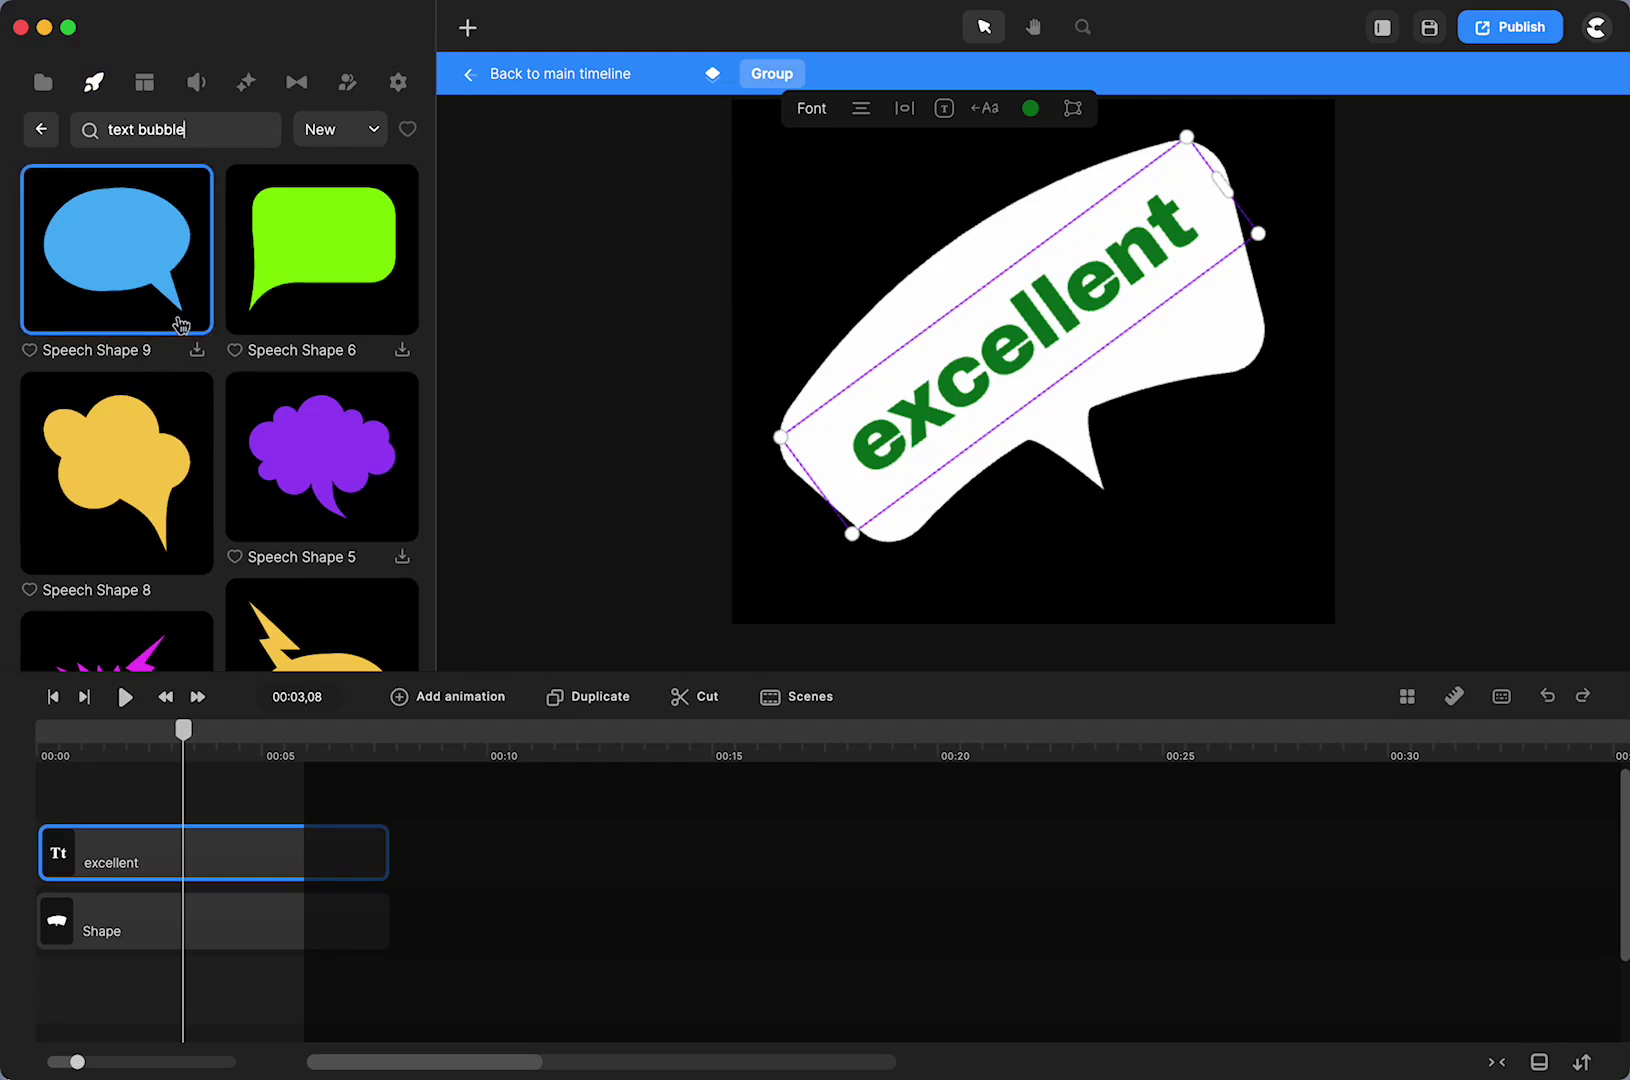
Step: Browse the 'text bubble' results, leave the search, and return to the main timeline
scroll(178, 322, down, 10)
scroll(180, 323, down, 5)
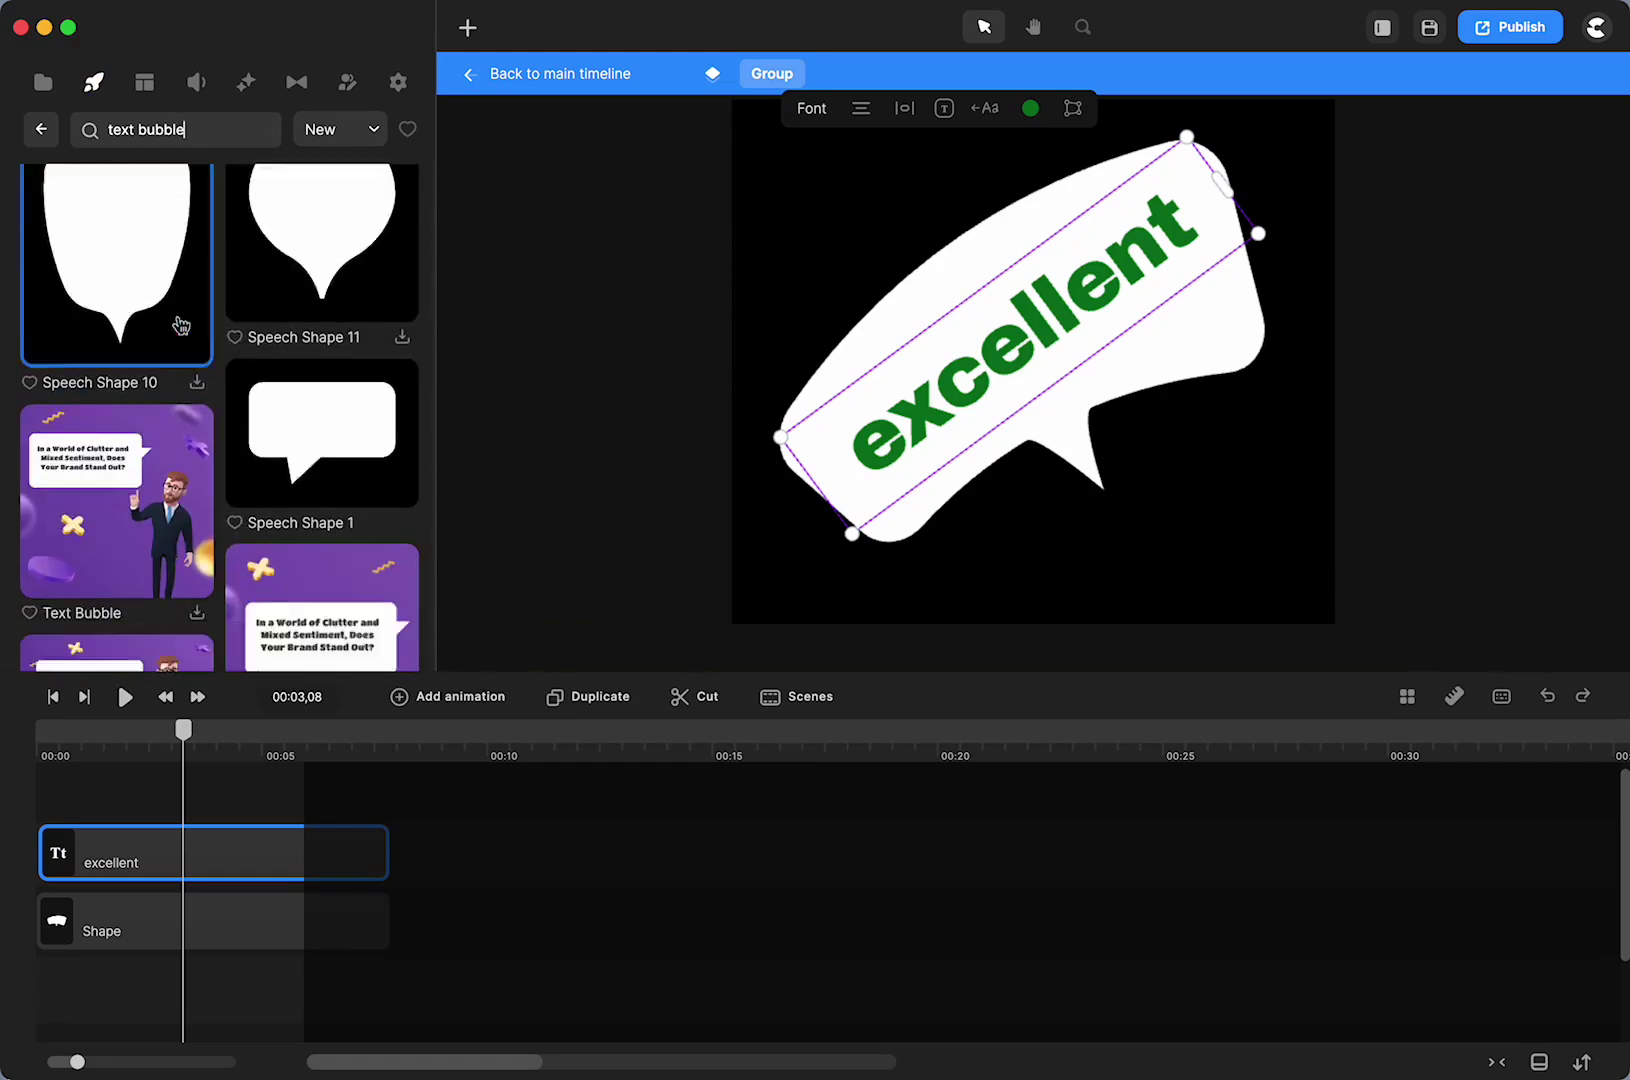
scroll(180, 323, up, 3)
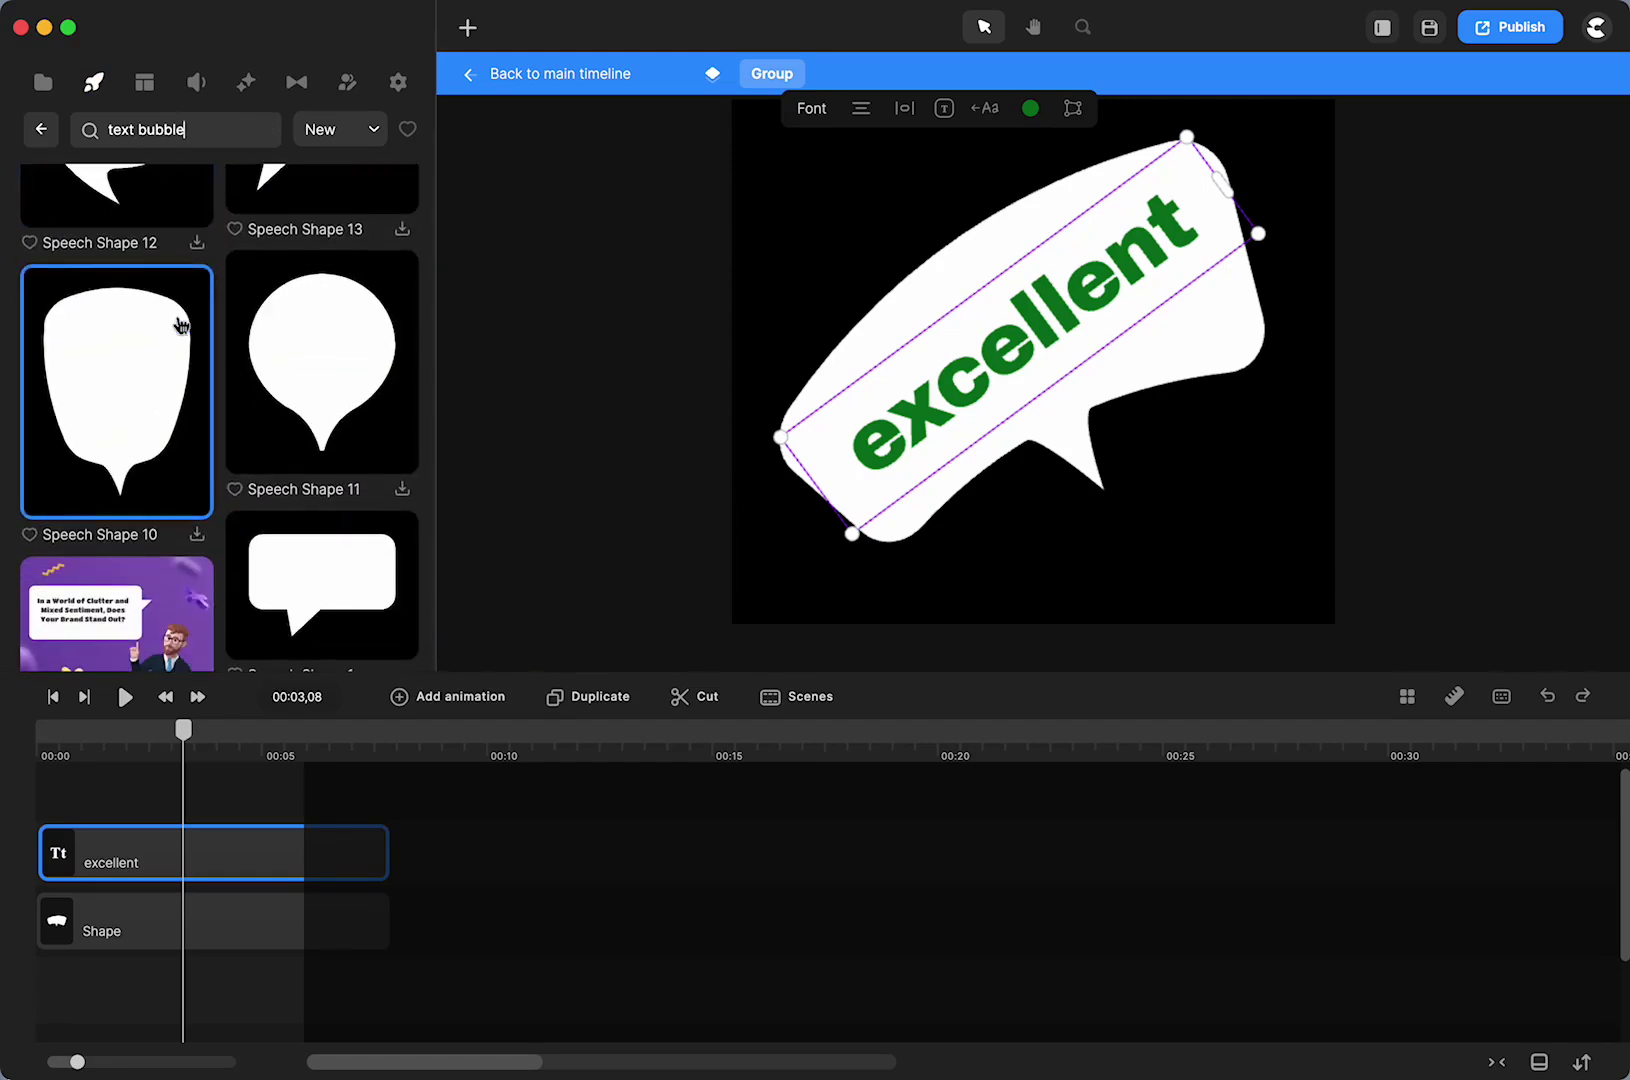
scroll(204, 528, down, 3)
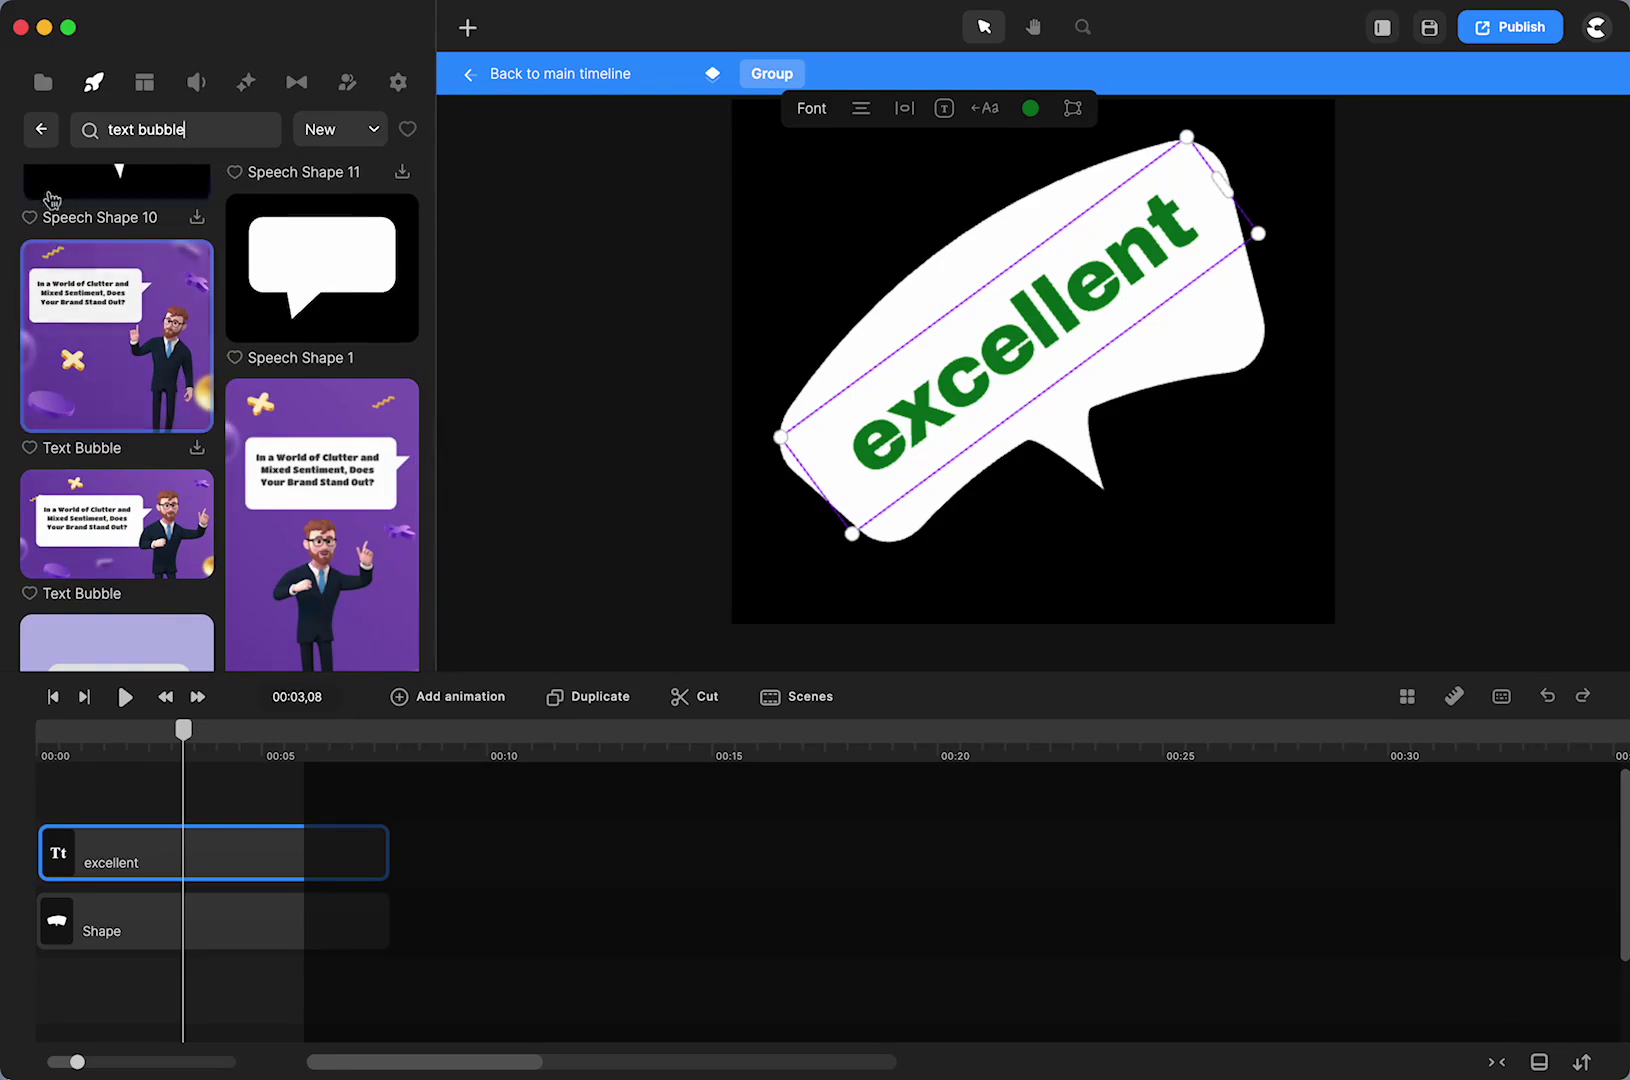
click(41, 130)
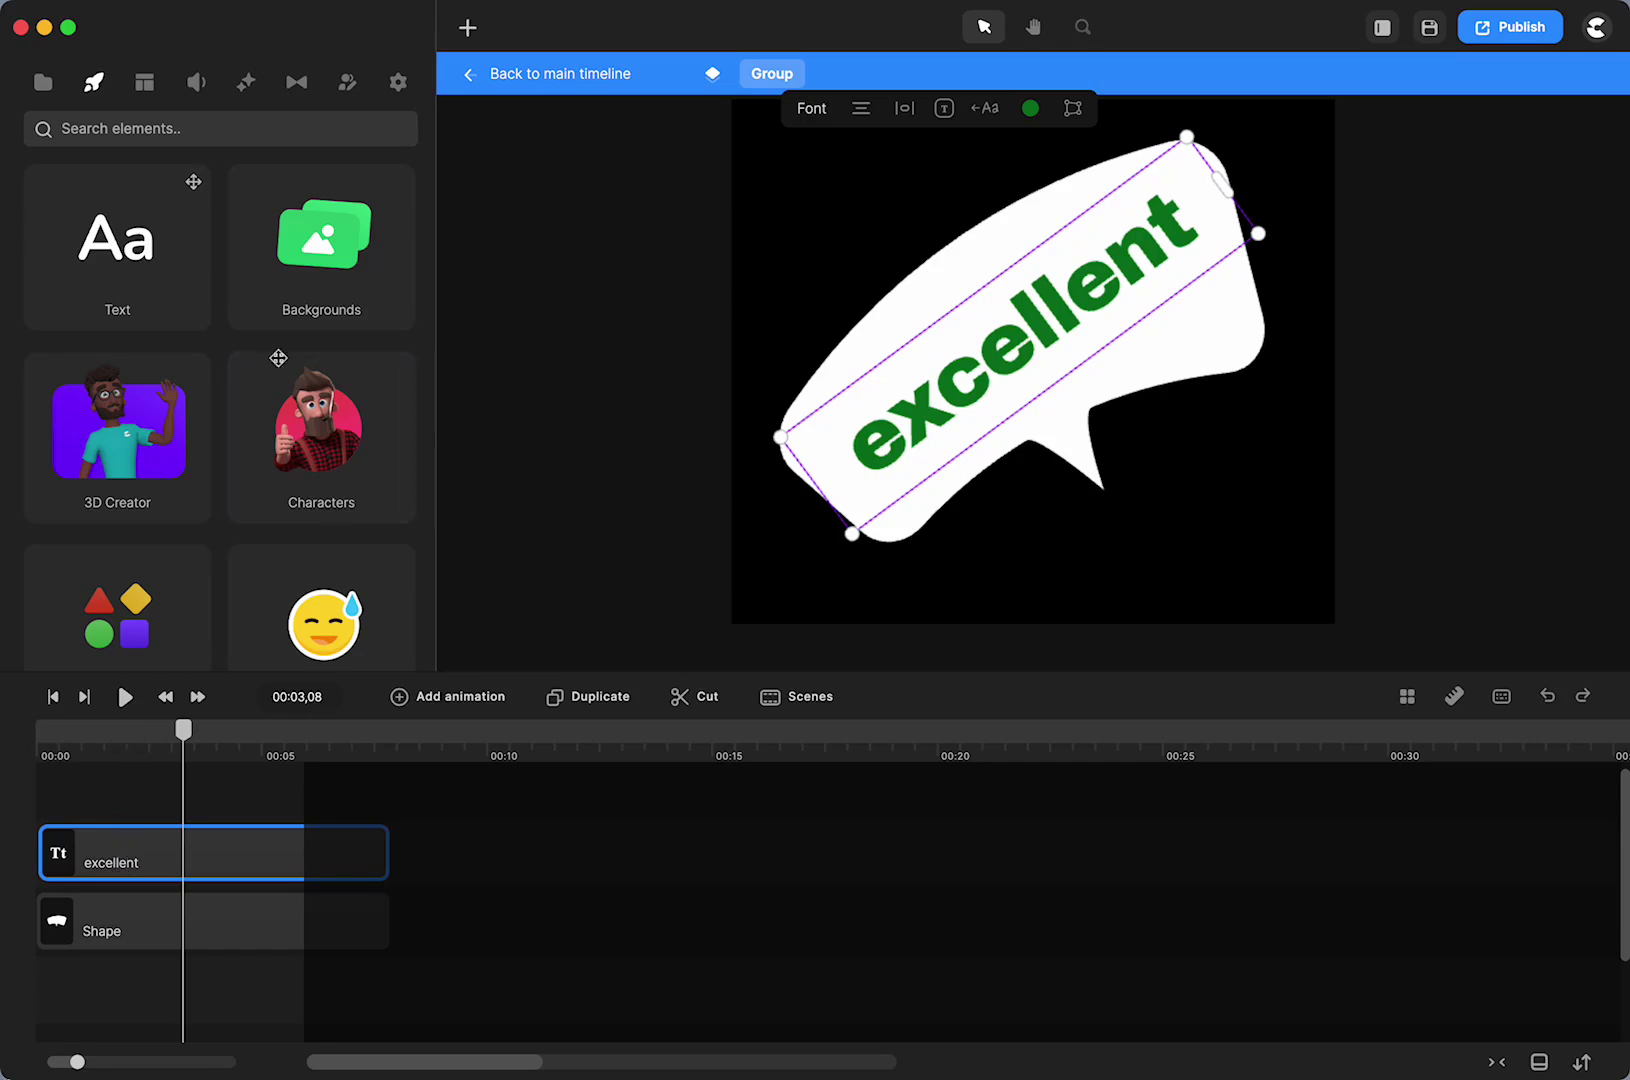
click(613, 80)
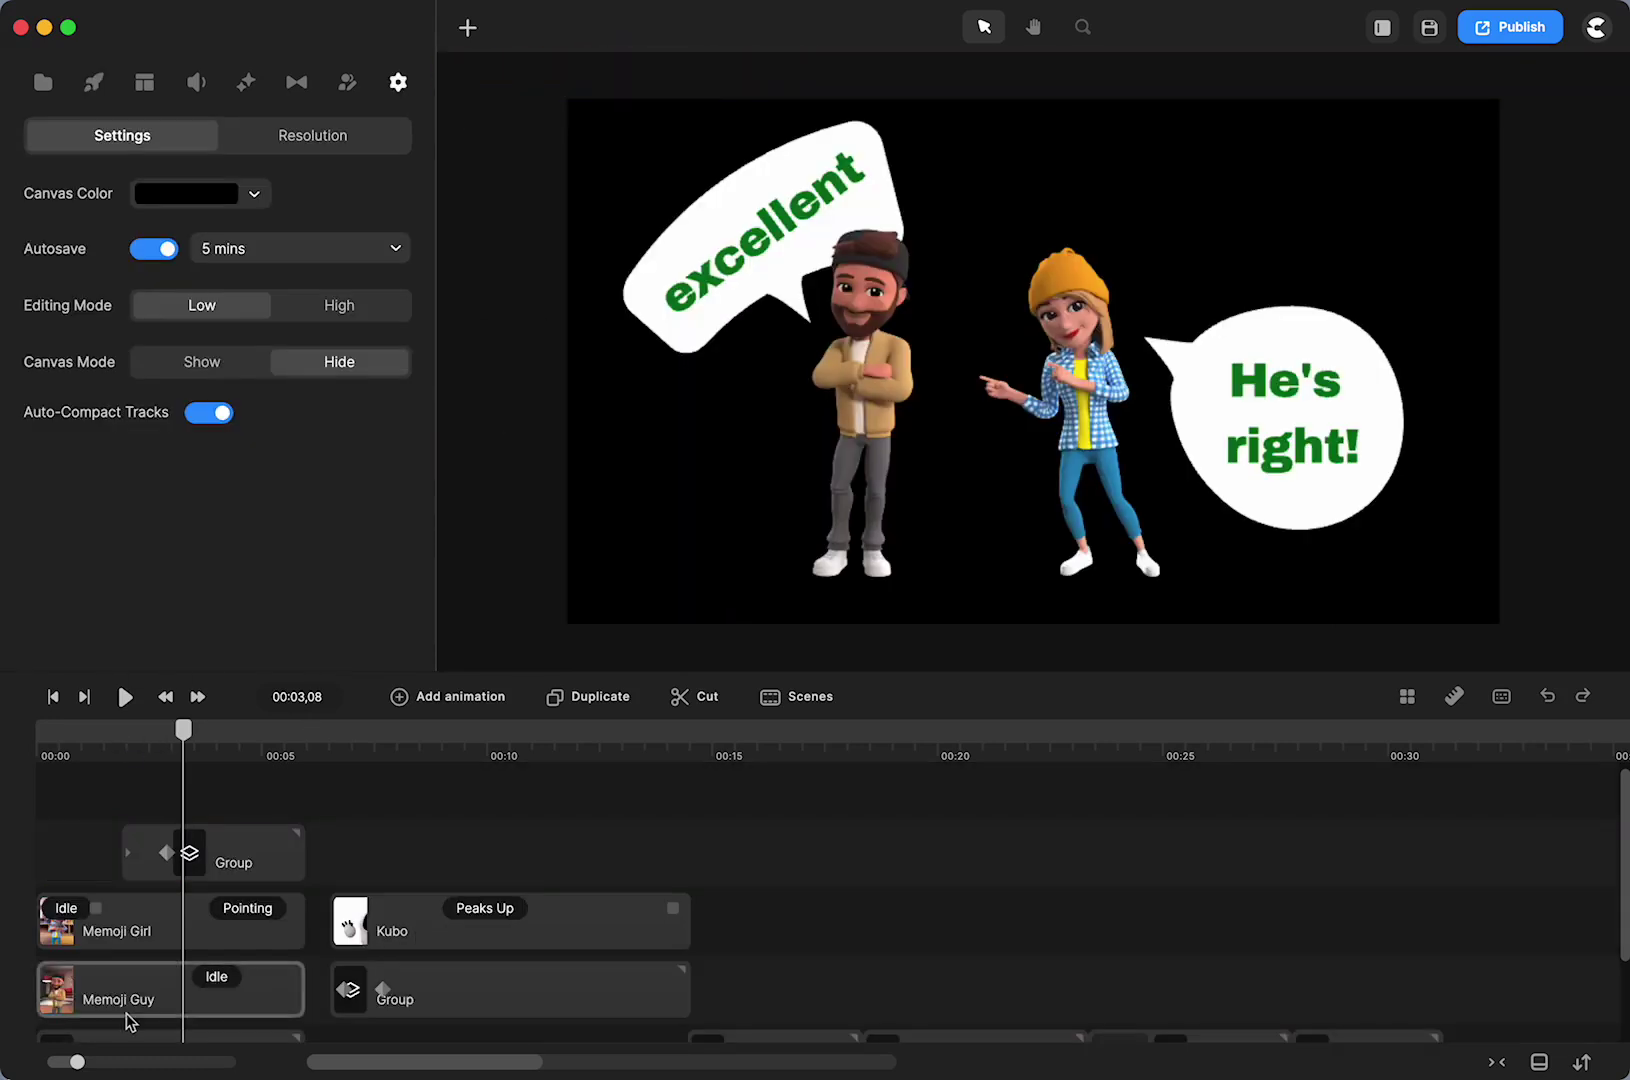
Step: Change the 'excellent' bubble group's entry animation easing from Smooth to Linear
scroll(126, 1012, down, 3)
click(115, 951)
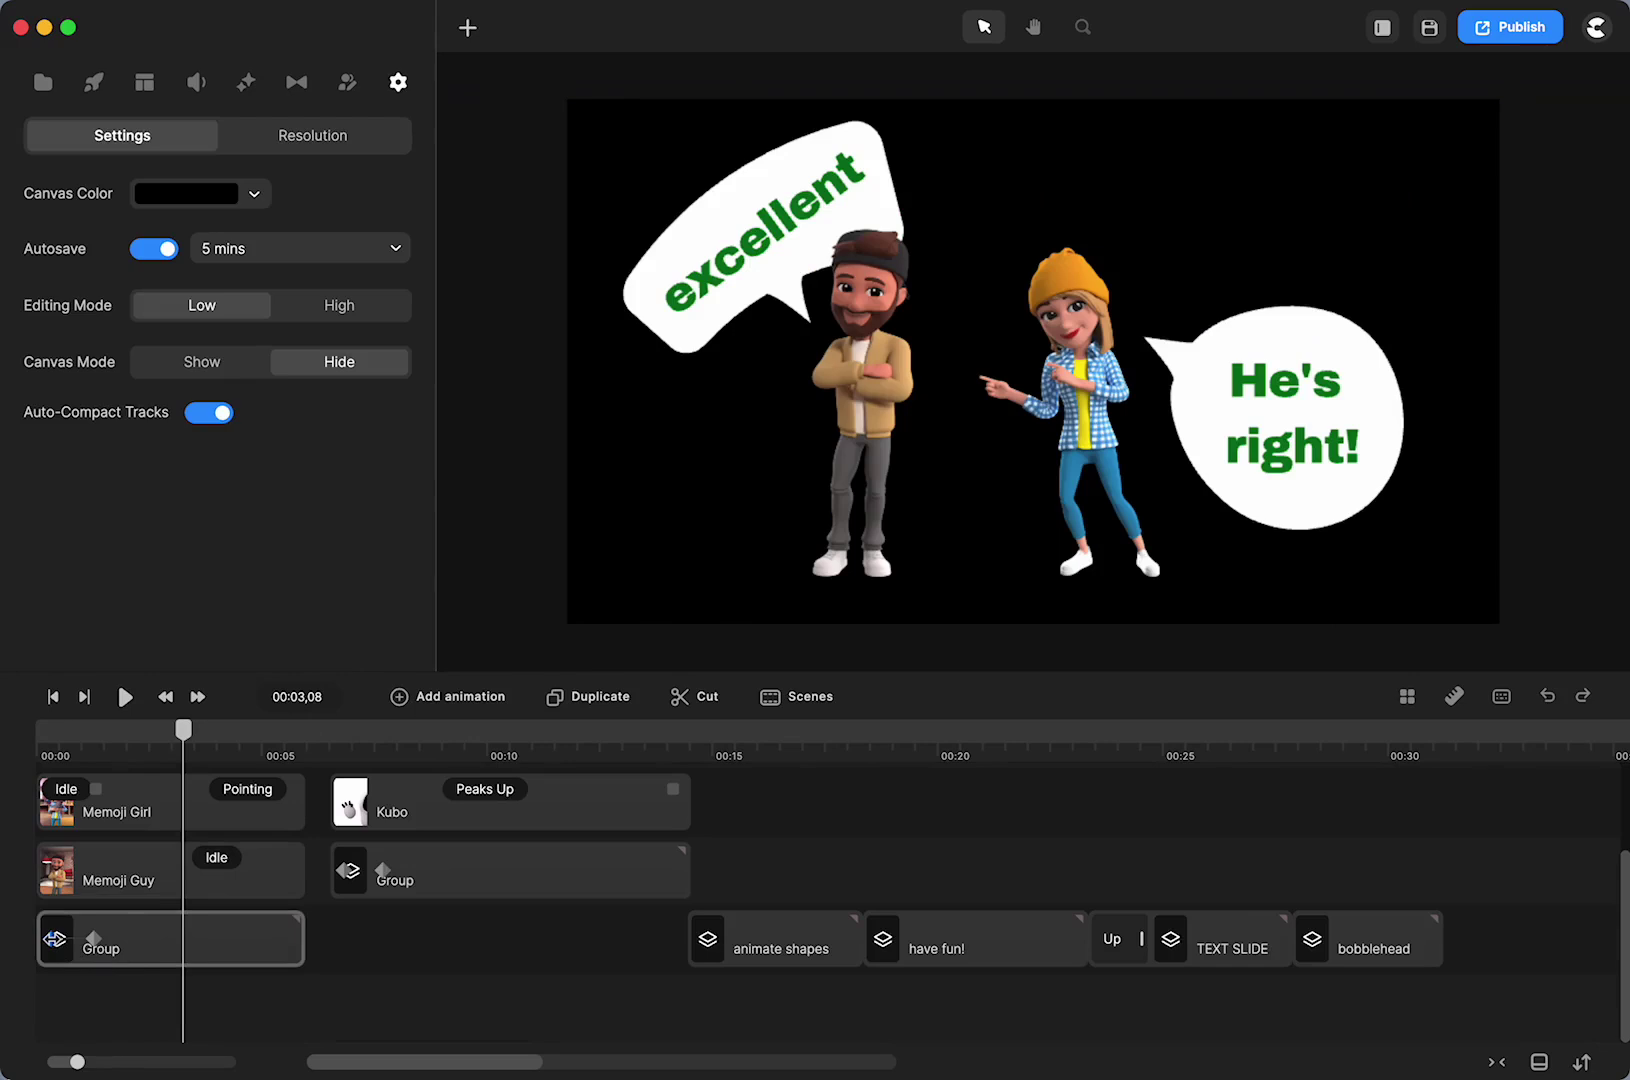
click(78, 952)
click(80, 952)
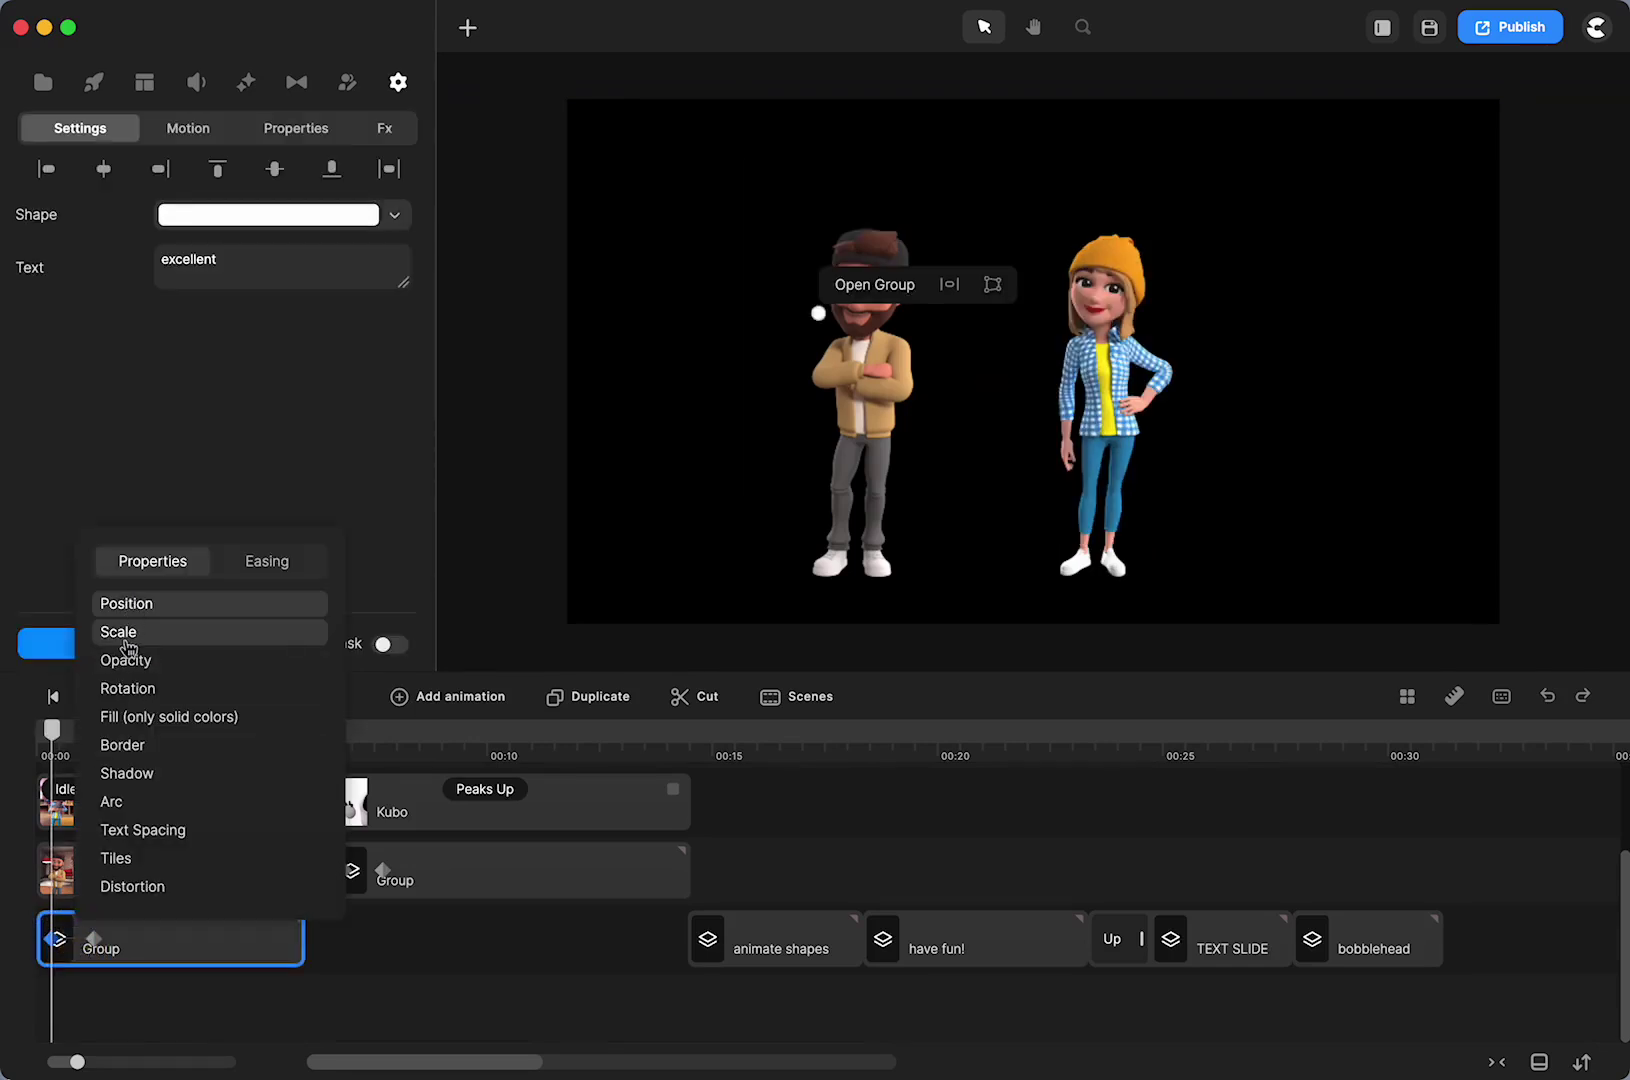
click(267, 566)
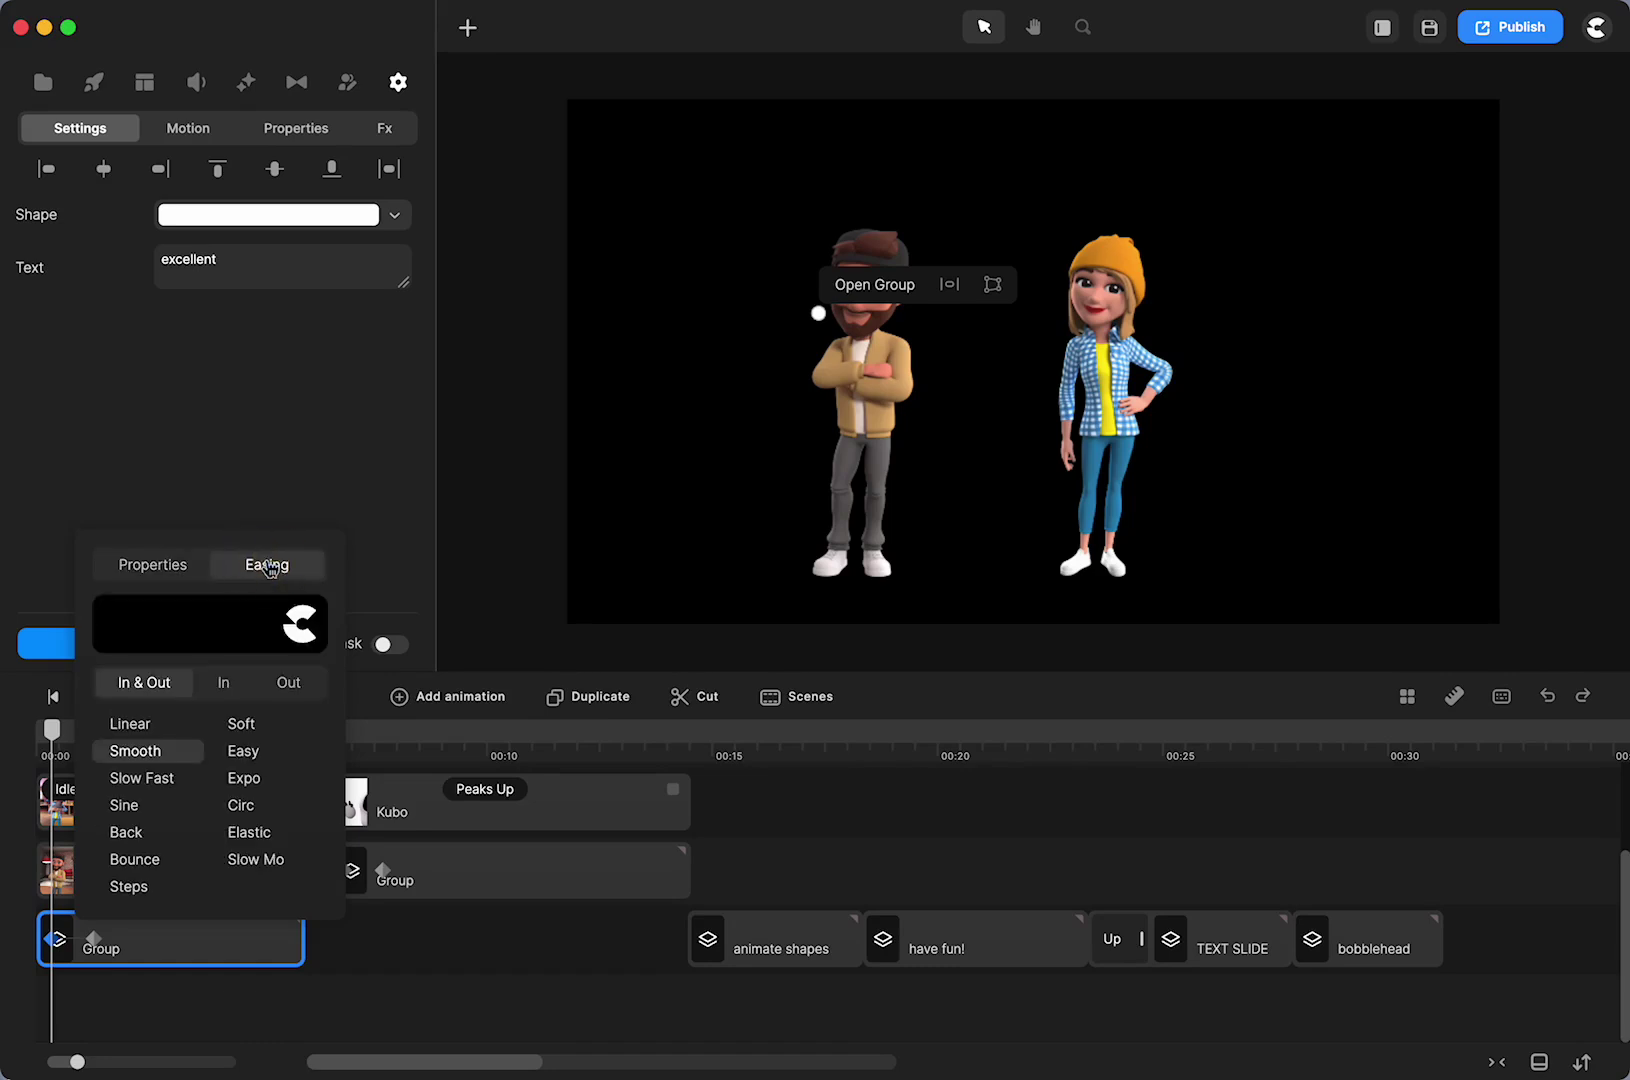
click(137, 733)
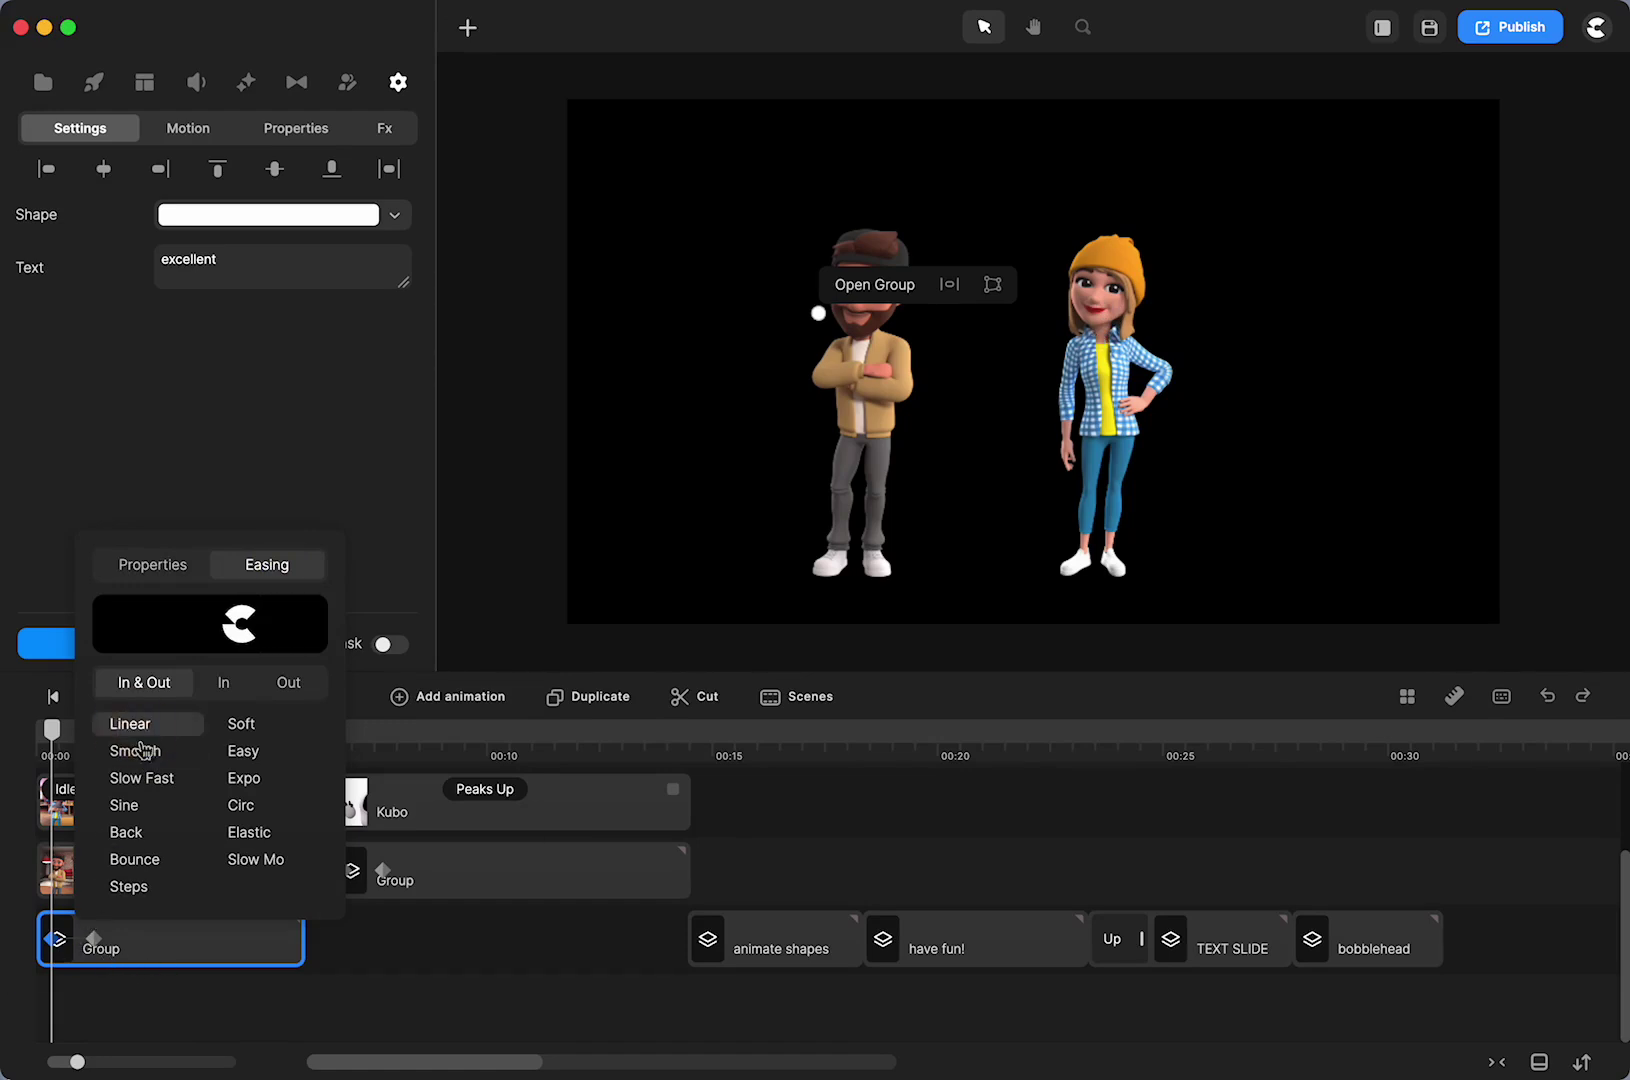
click(94, 940)
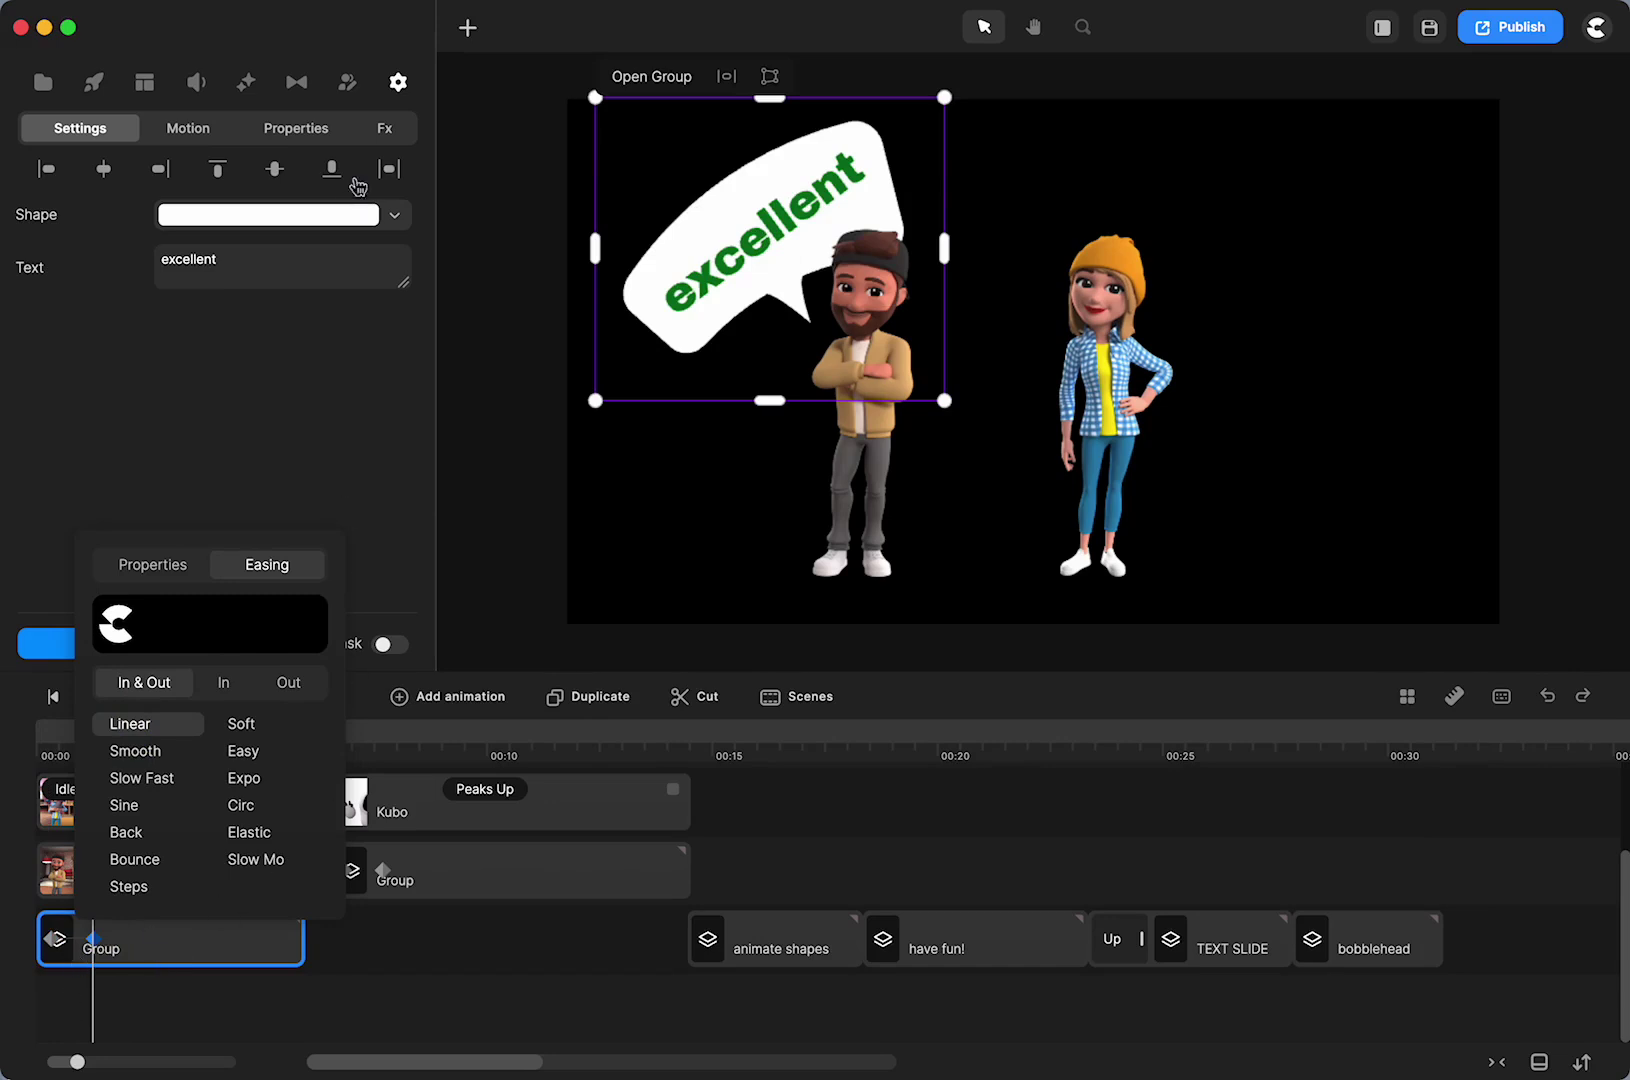
click(300, 129)
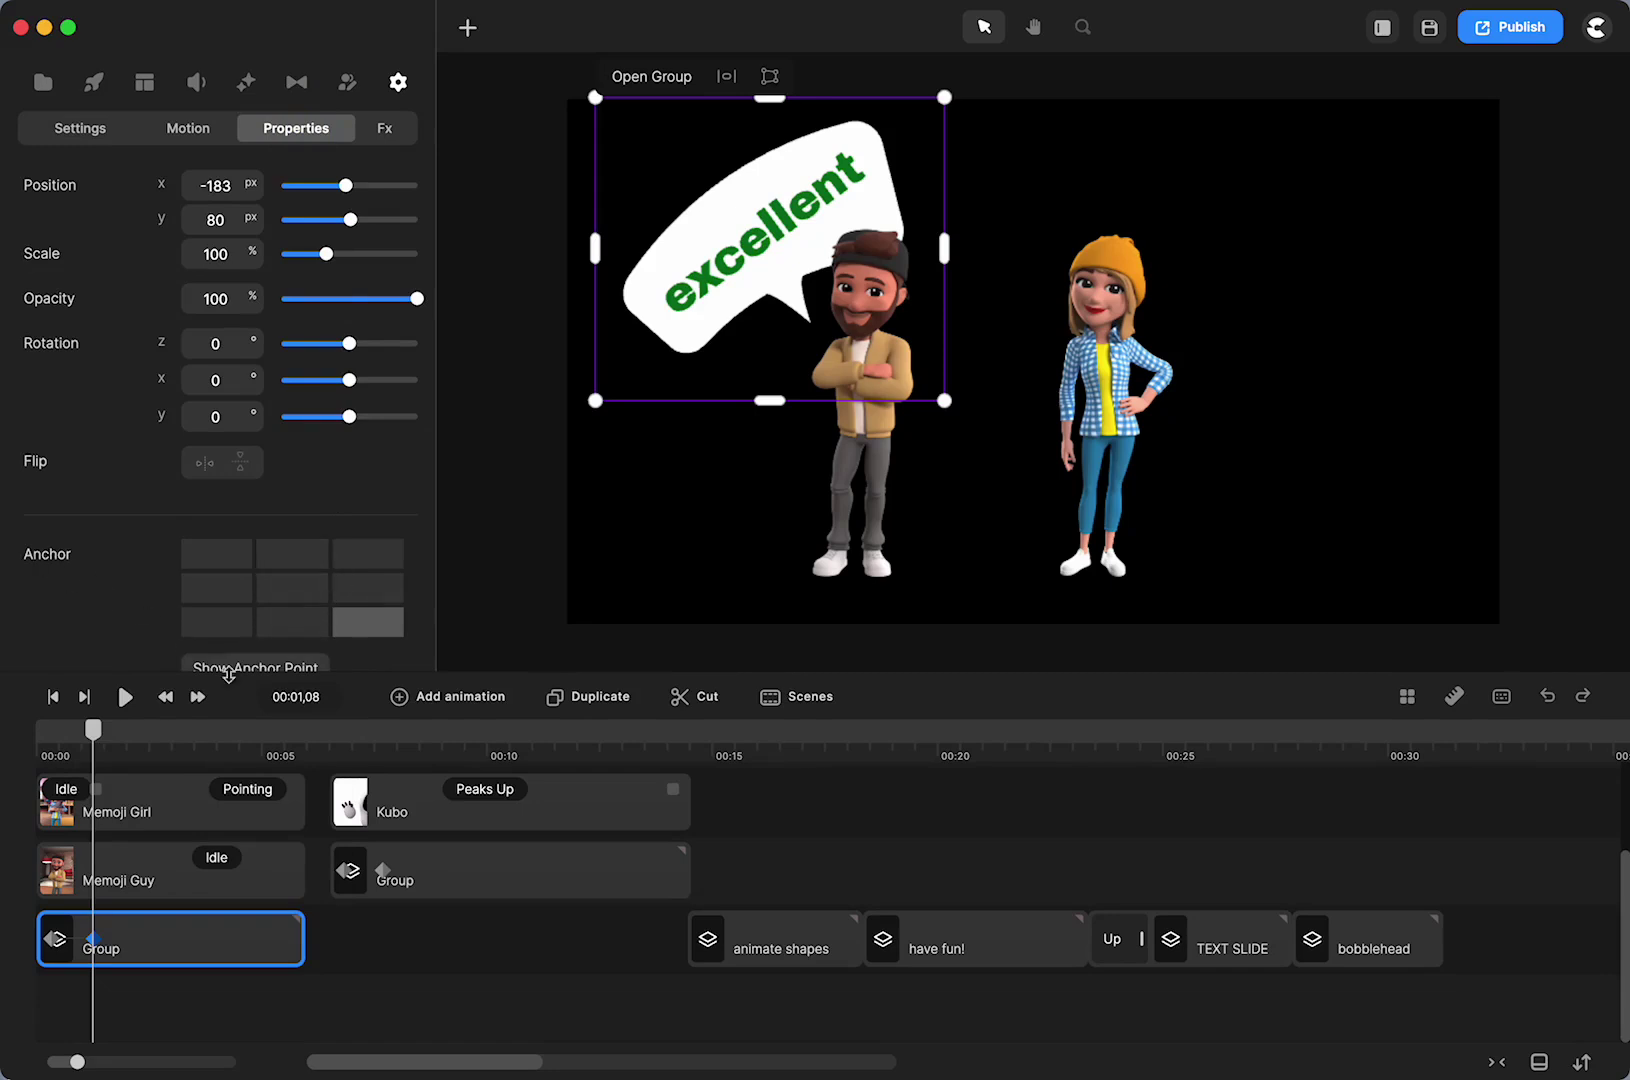
Step: Show the 'excellent' group's anchor point and preview its scale-in from 35%
scroll(254, 668, down, 1)
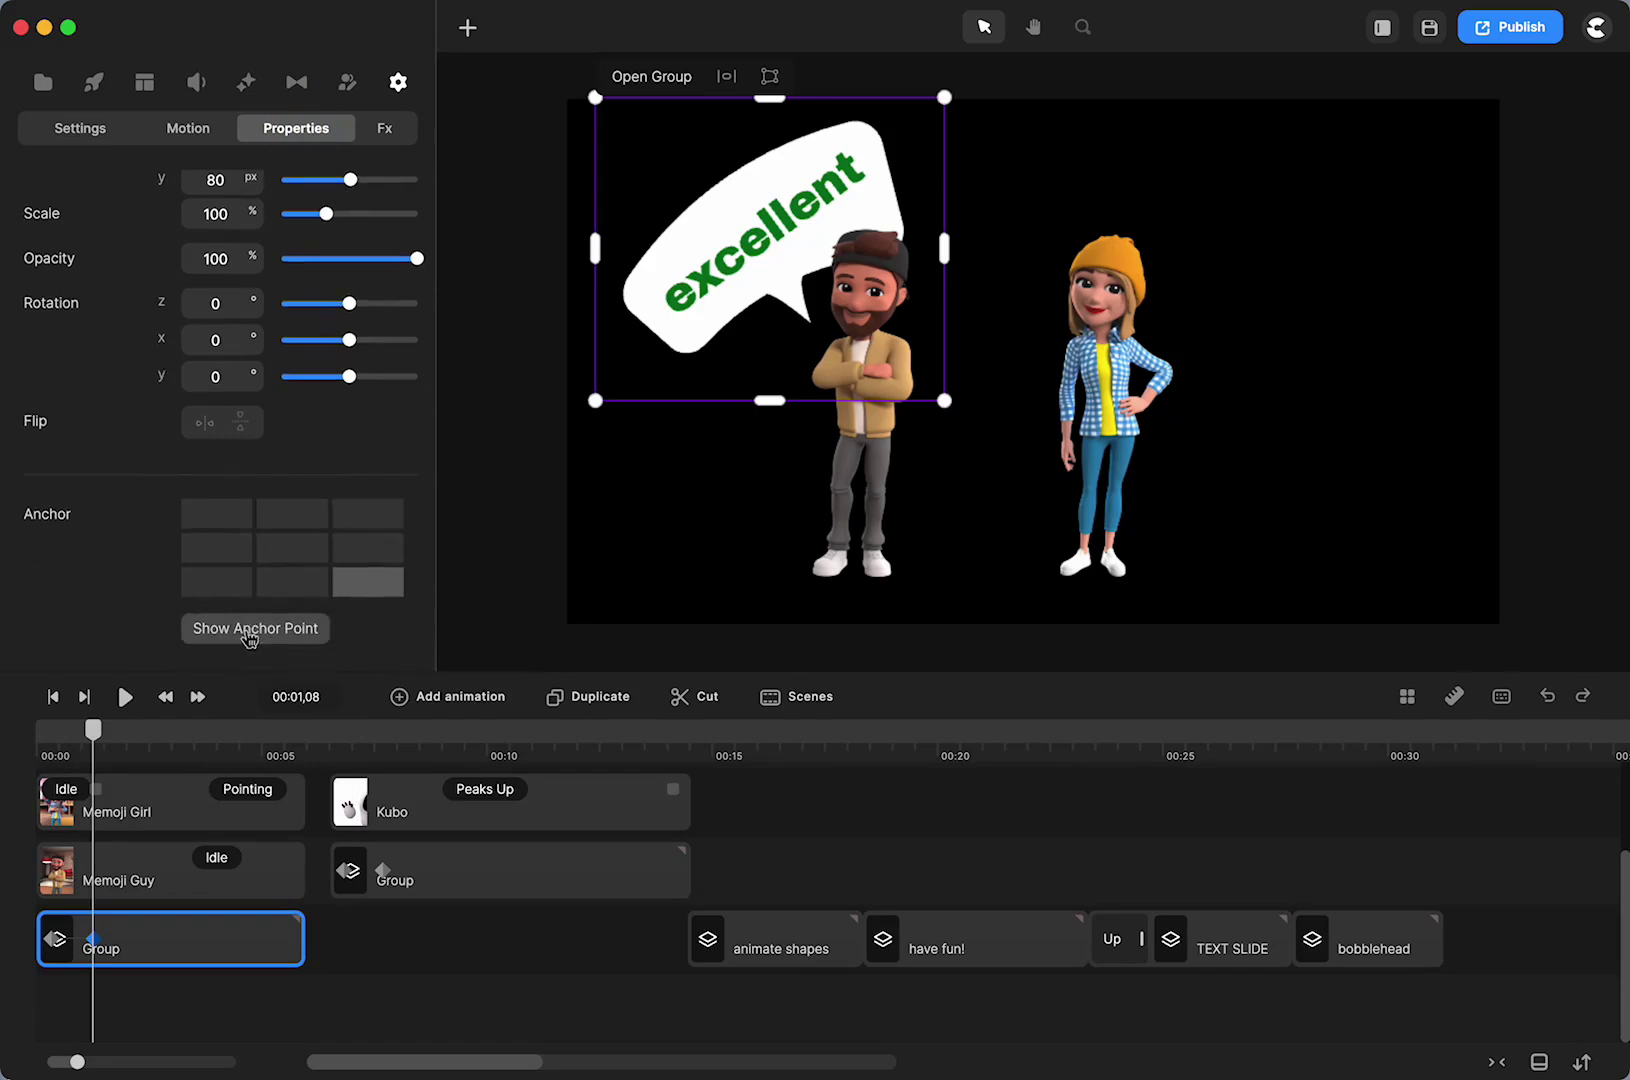
click(248, 632)
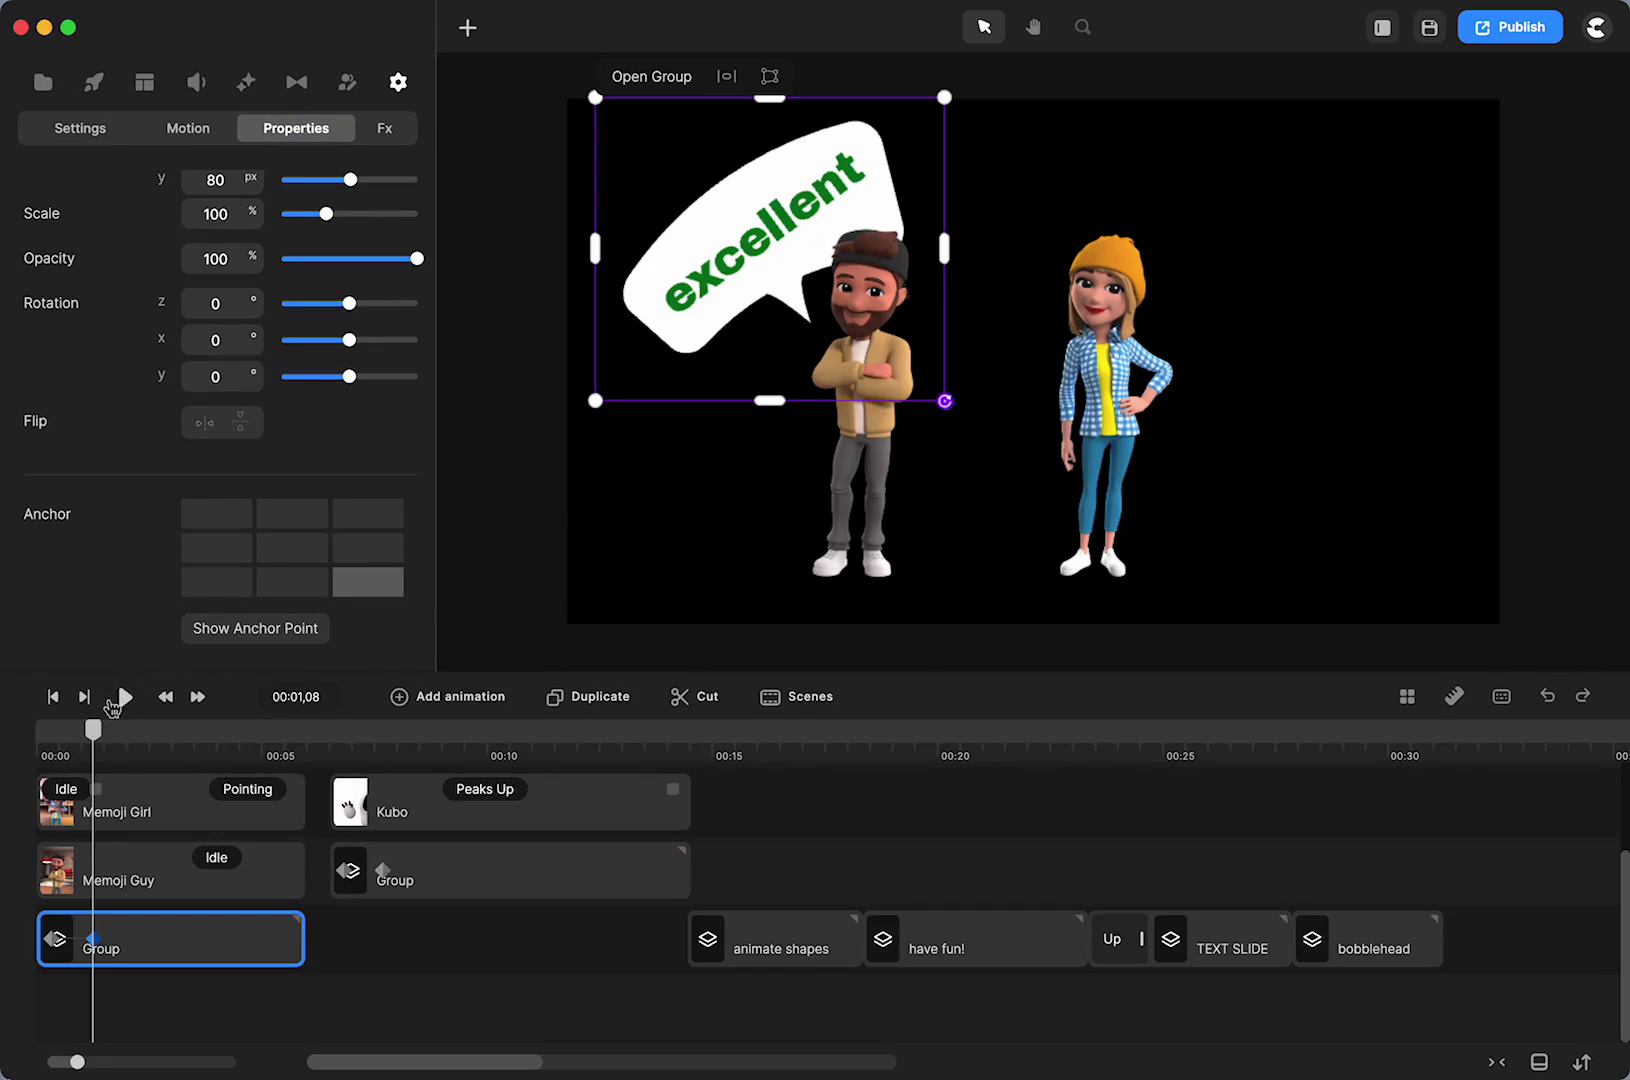
drag(97, 740, 131, 742)
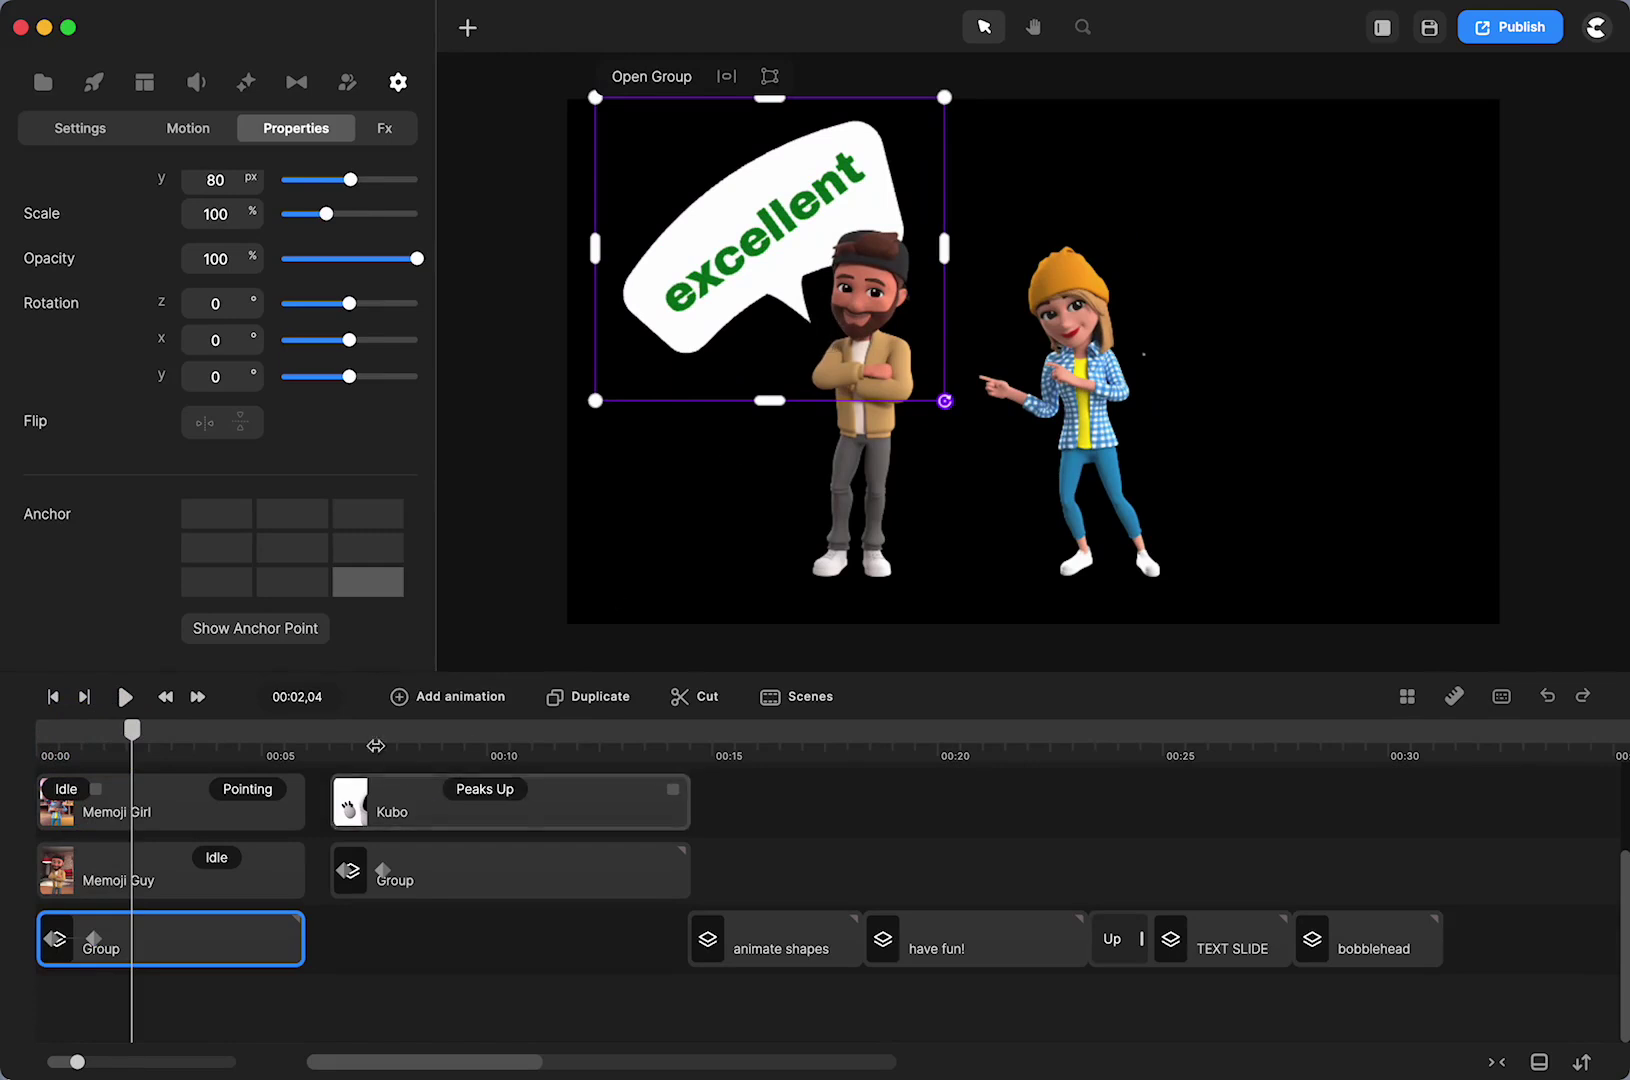
Step: Scrub to about 4 s and select the 'He's right!' bubble Group clip
drag(133, 742, 229, 752)
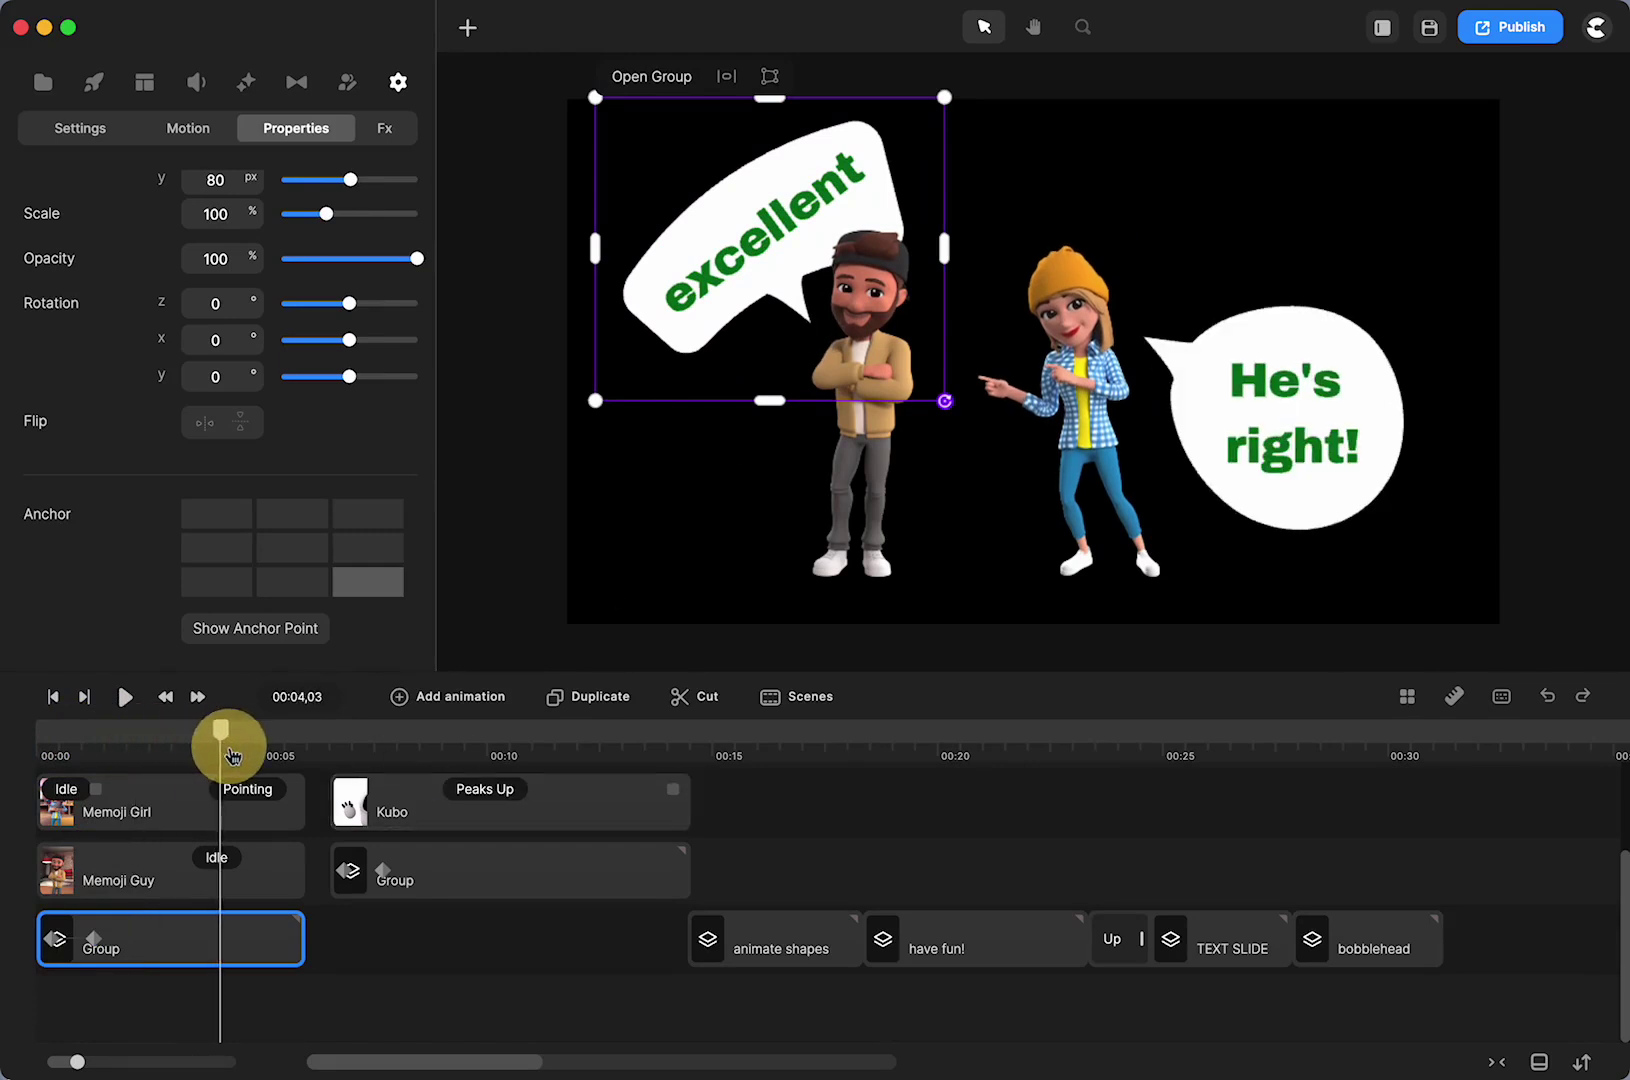
scroll(228, 850, up, 2)
click(230, 866)
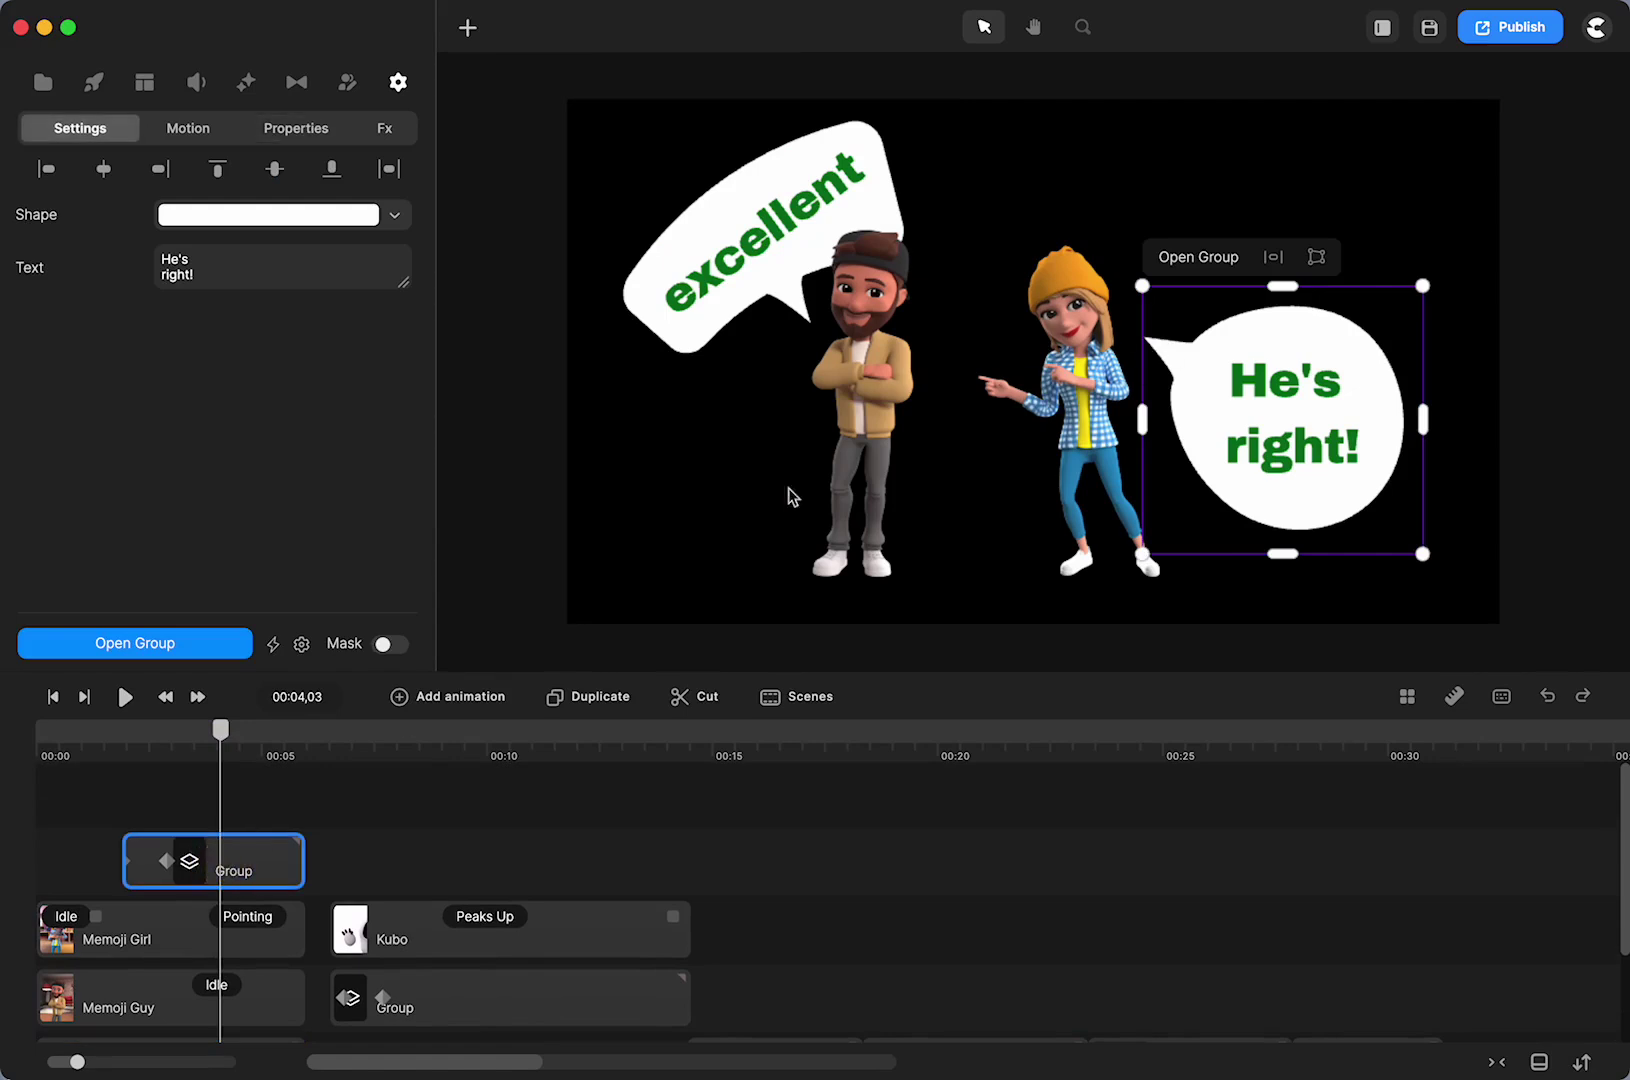
Step: Check the 'He's right!' and 'excellent' groups' transform properties and show the 'excellent' group's anchor point
click(296, 128)
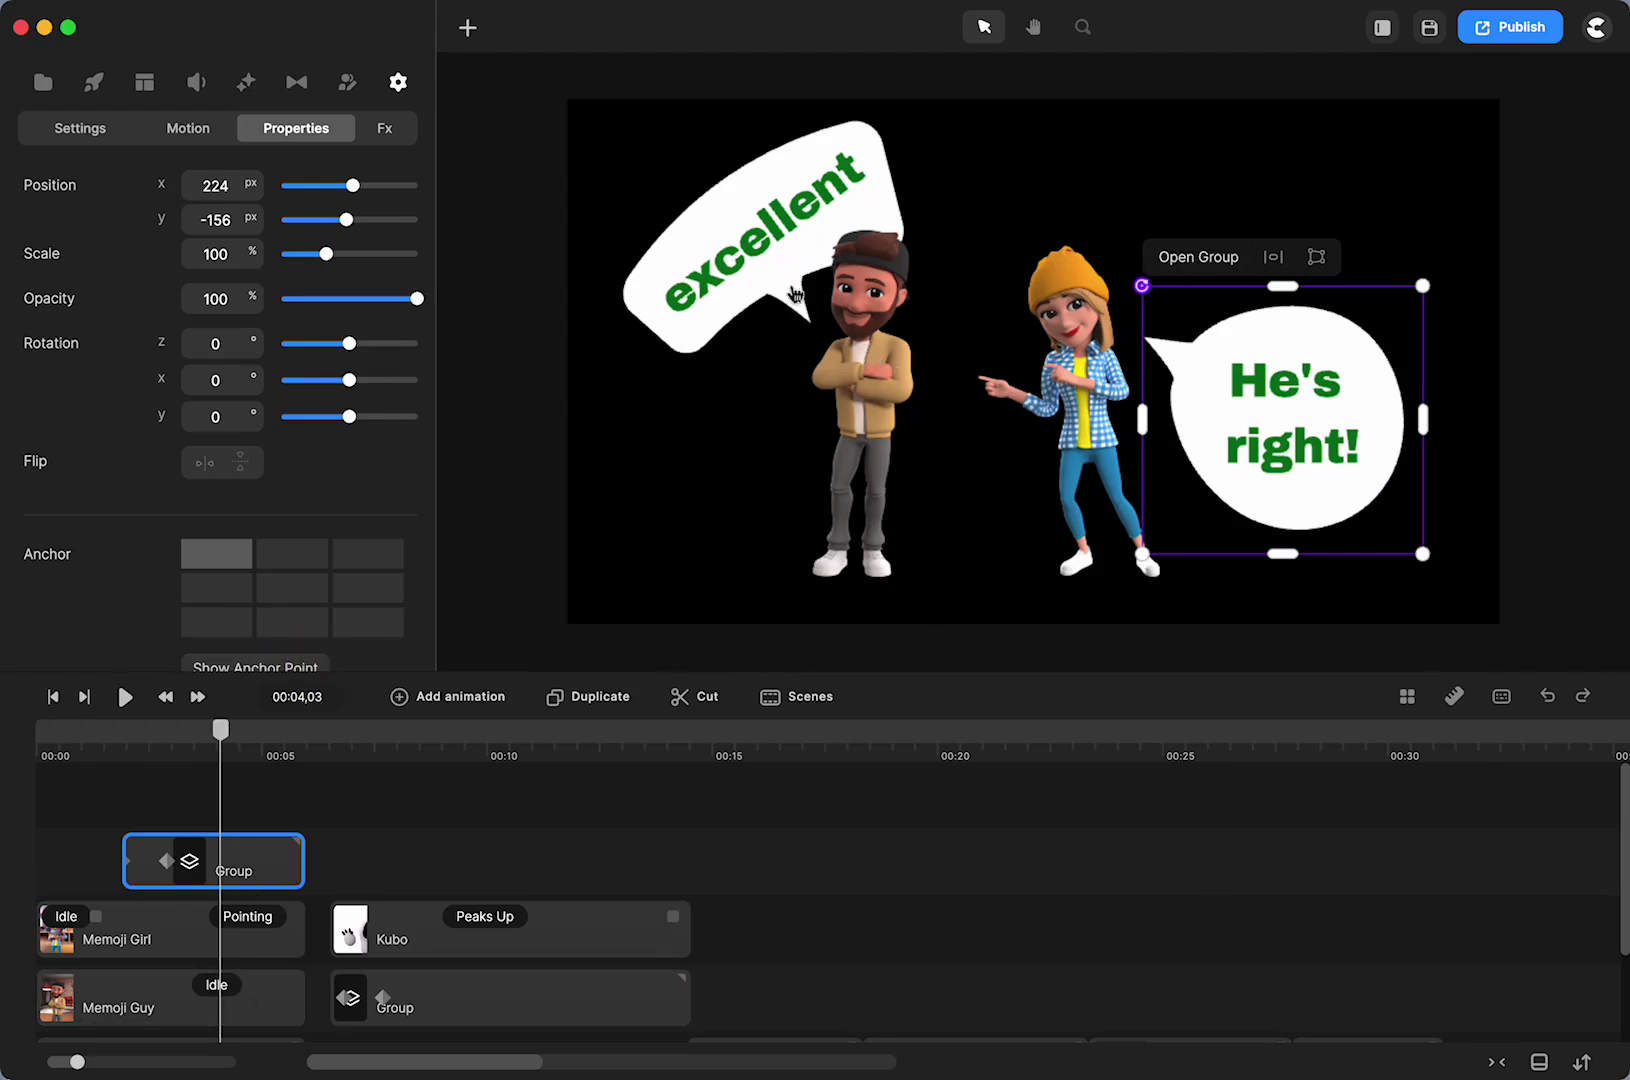
click(798, 298)
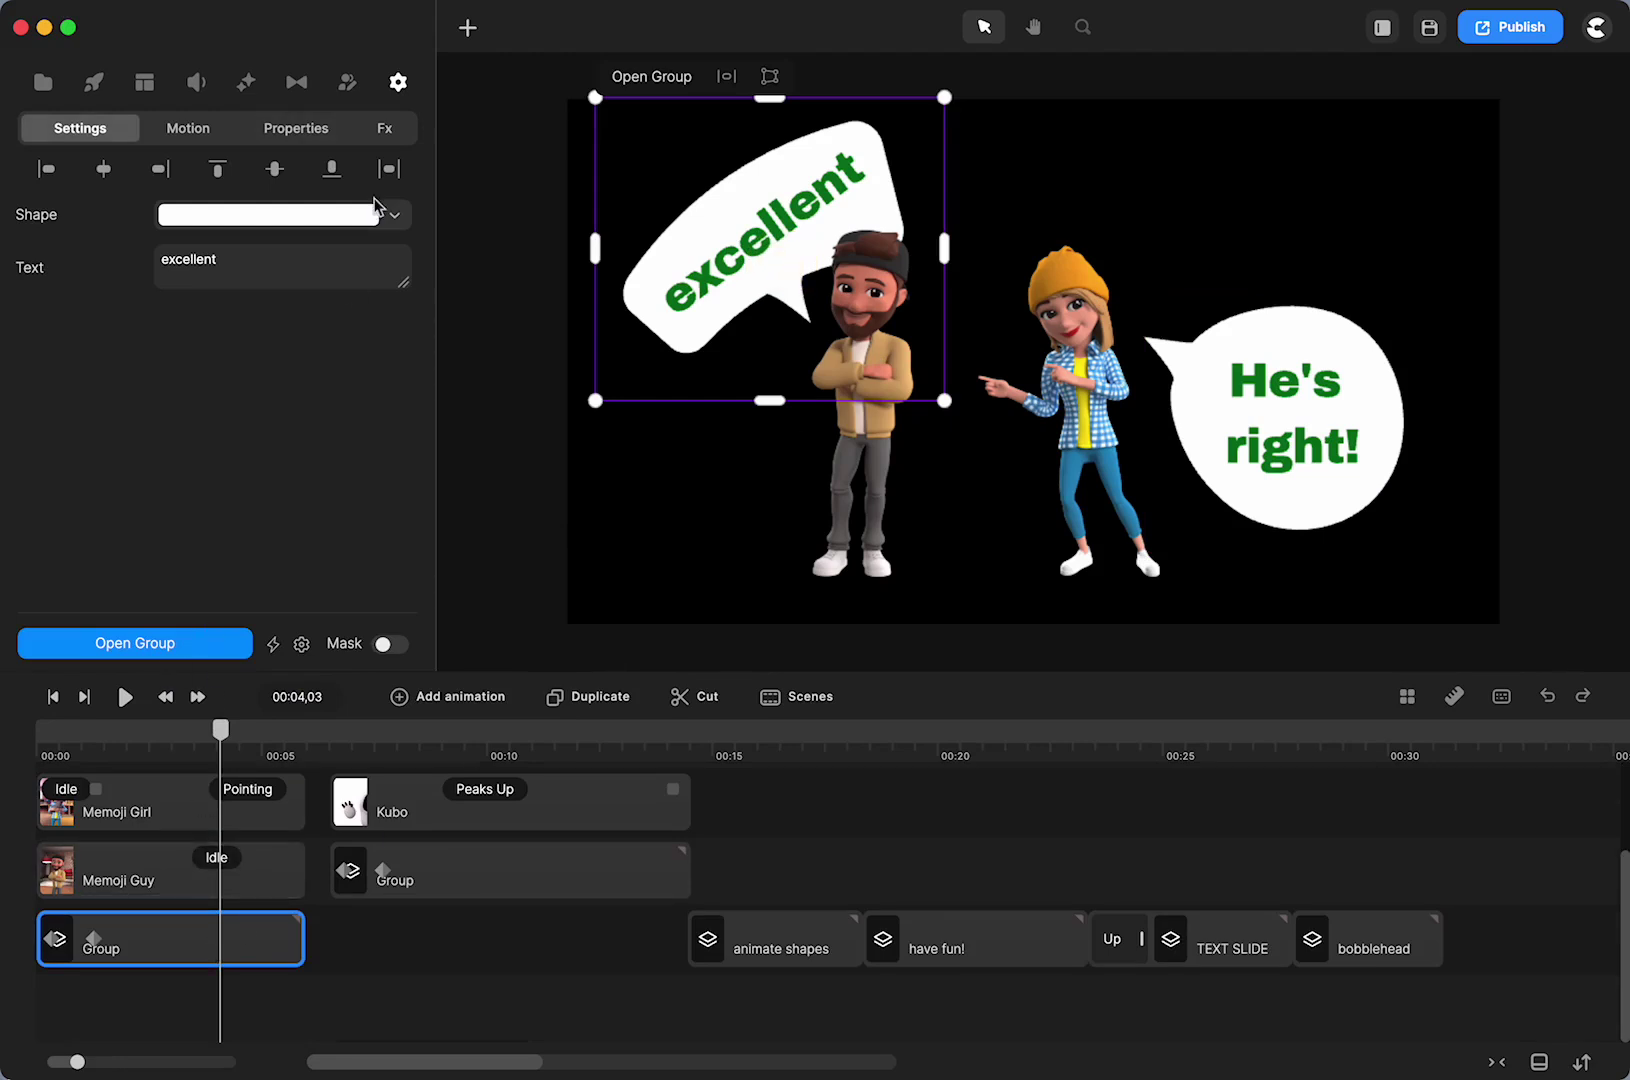
click(316, 137)
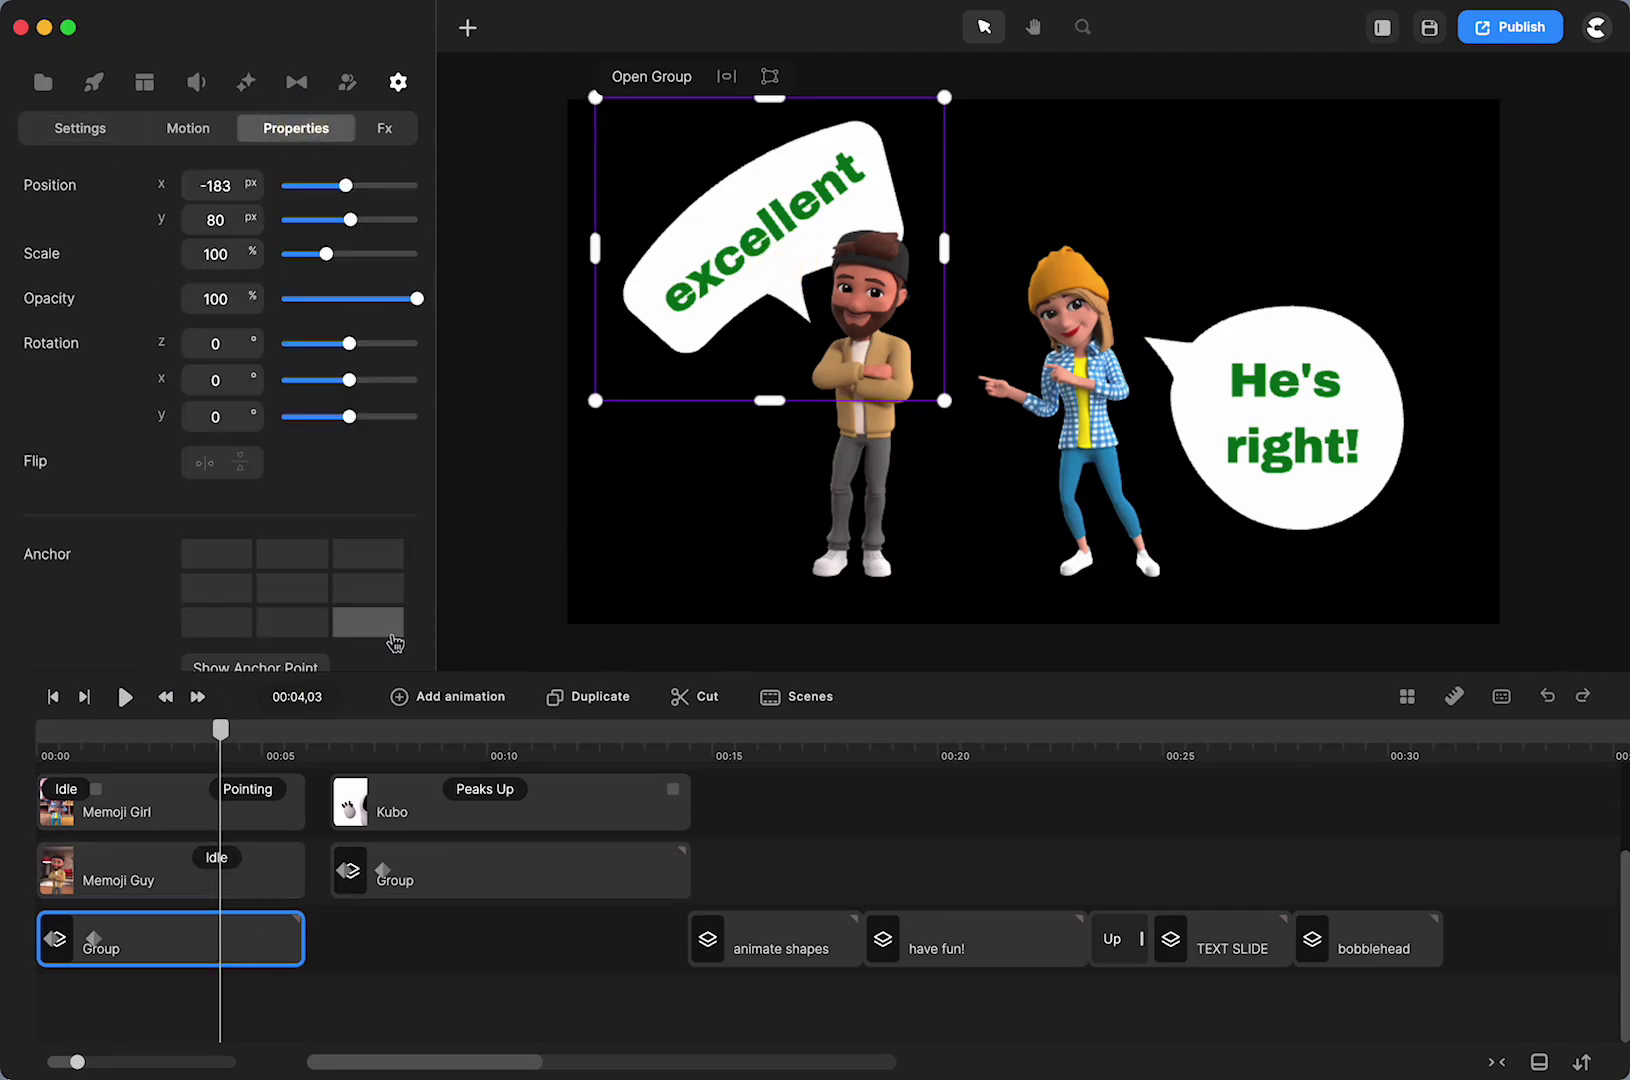
click(282, 670)
click(295, 670)
Step: Scrub to 00:07,30 and select the 'FUN!' bubble group above Kubo
drag(220, 733, 396, 735)
click(487, 947)
click(479, 885)
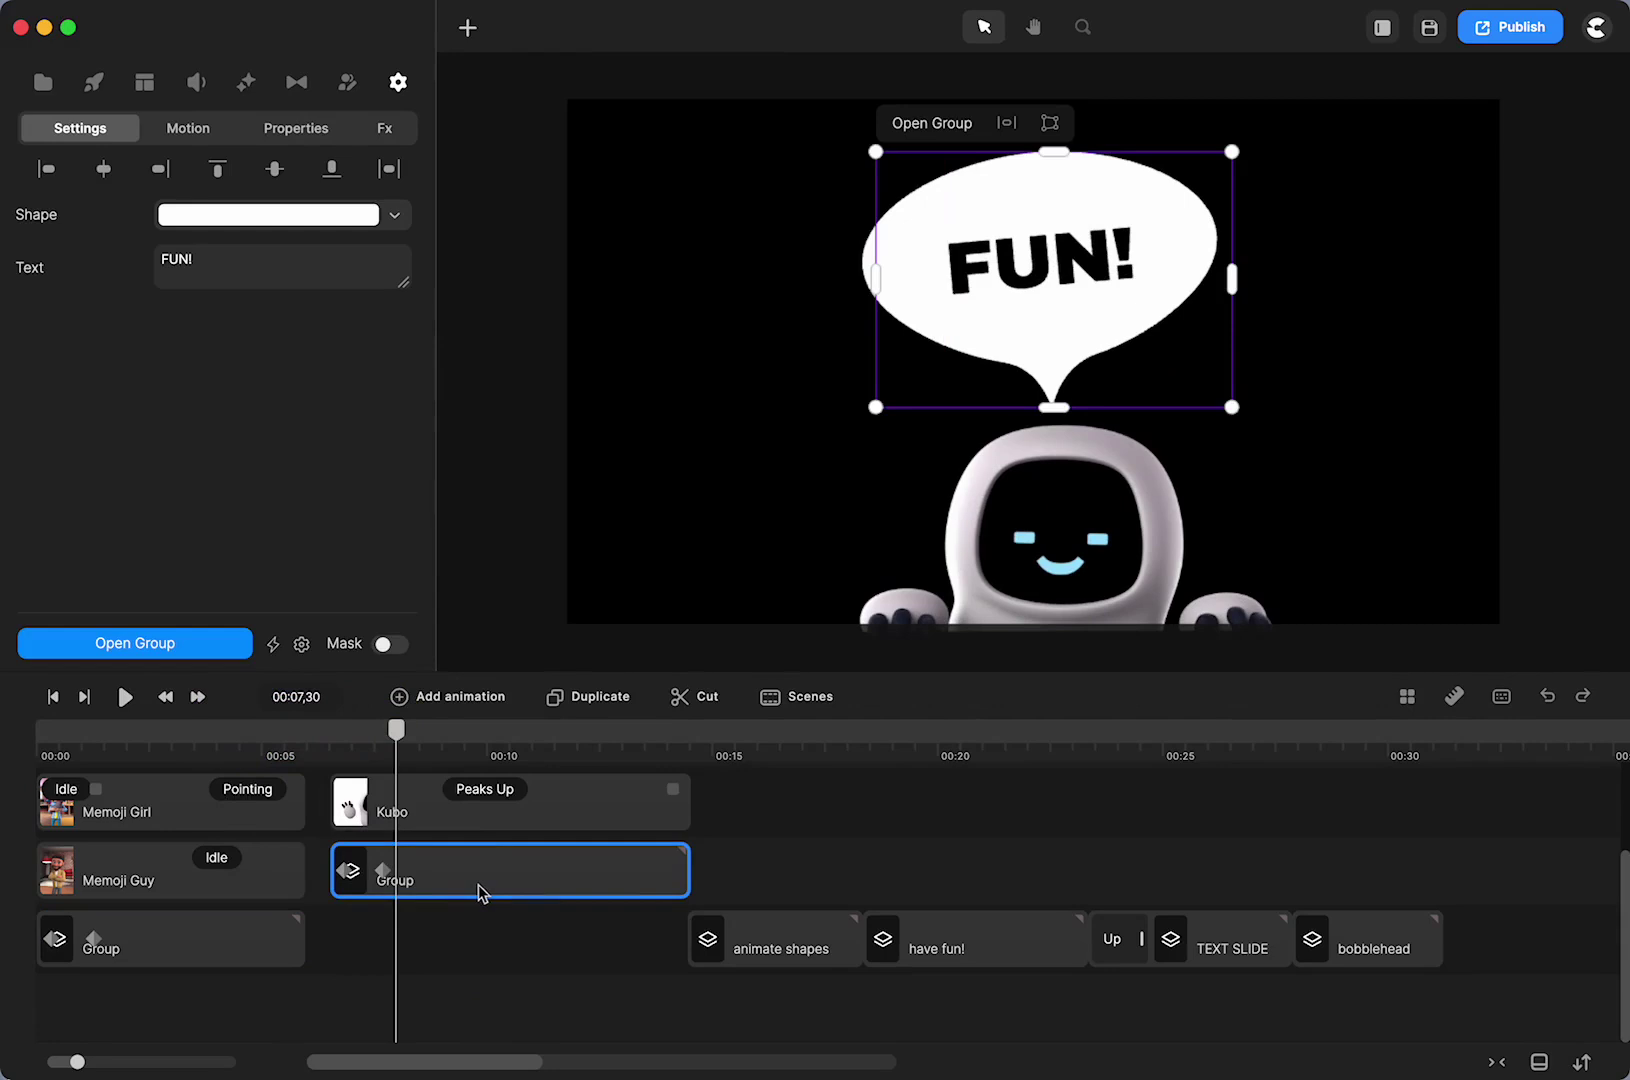
Step: Preview the Kubo scene, save with Cmd+S, and open the 'FUN!' Group clip
mouse_move(403, 731)
mouse_down()
mouse_move(346, 748)
mouse_move(527, 753)
mouse_move(349, 785)
mouse_move(351, 731)
mouse_move(433, 743)
mouse_up()
click(350, 784)
key(super+s)
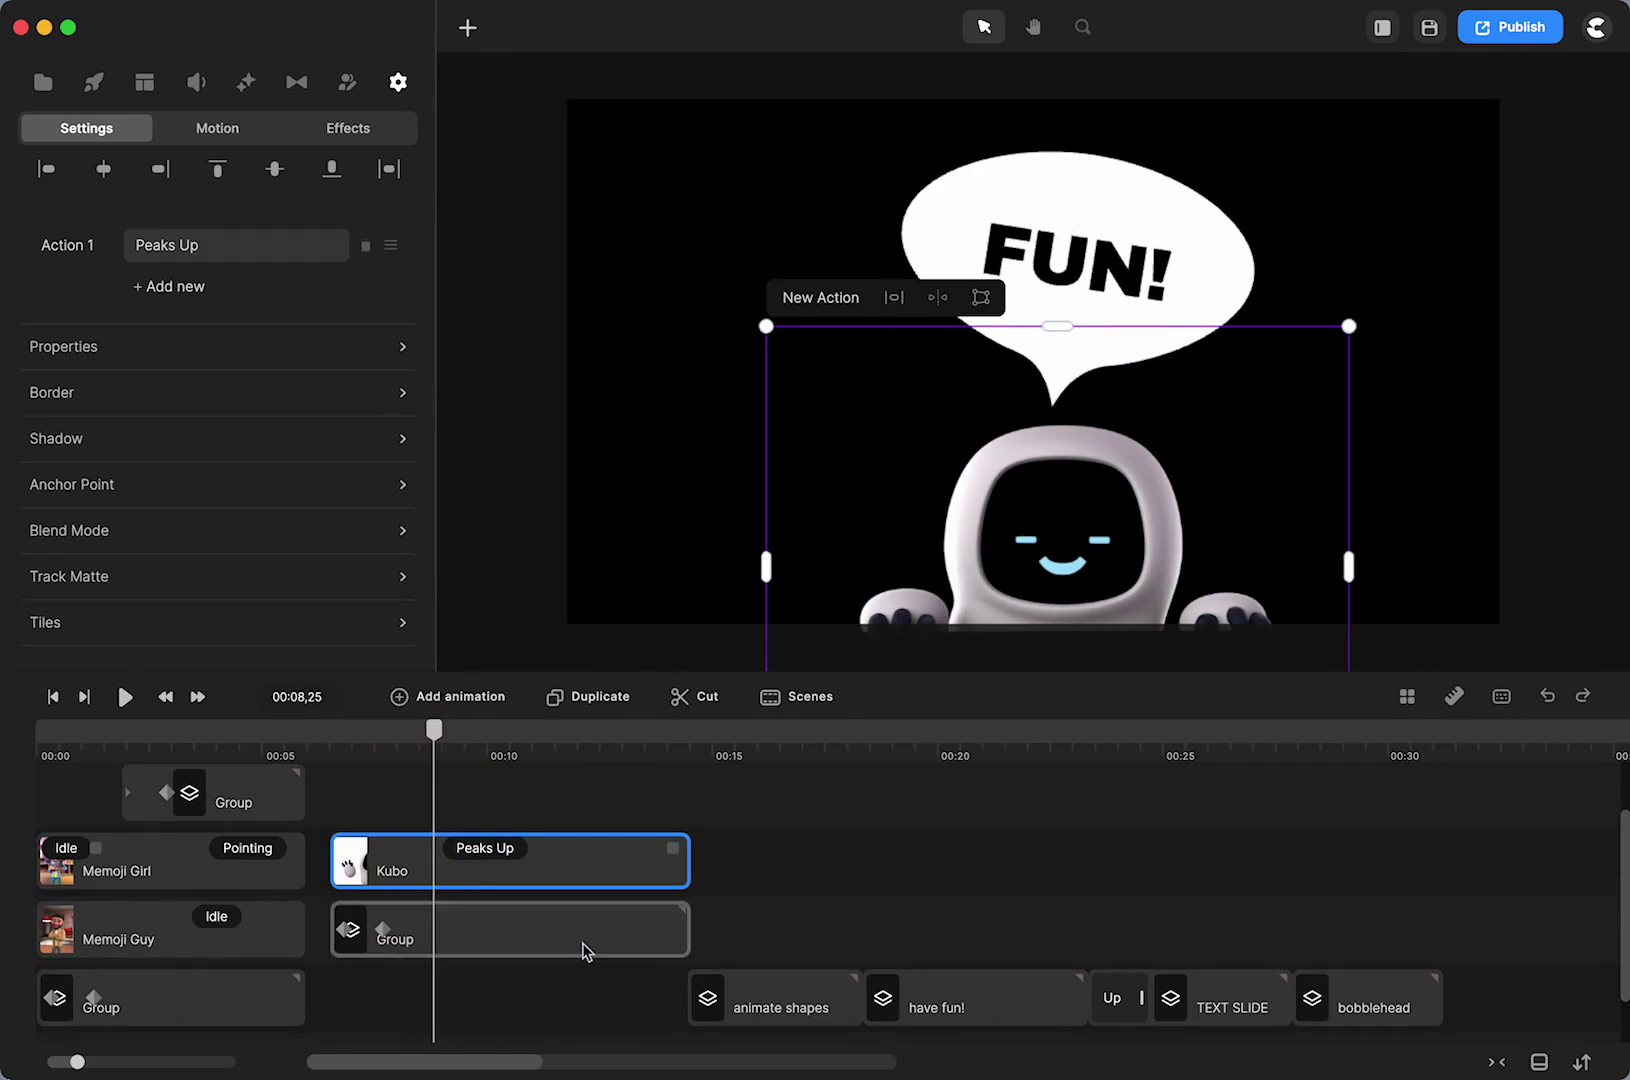
click(545, 925)
click(213, 657)
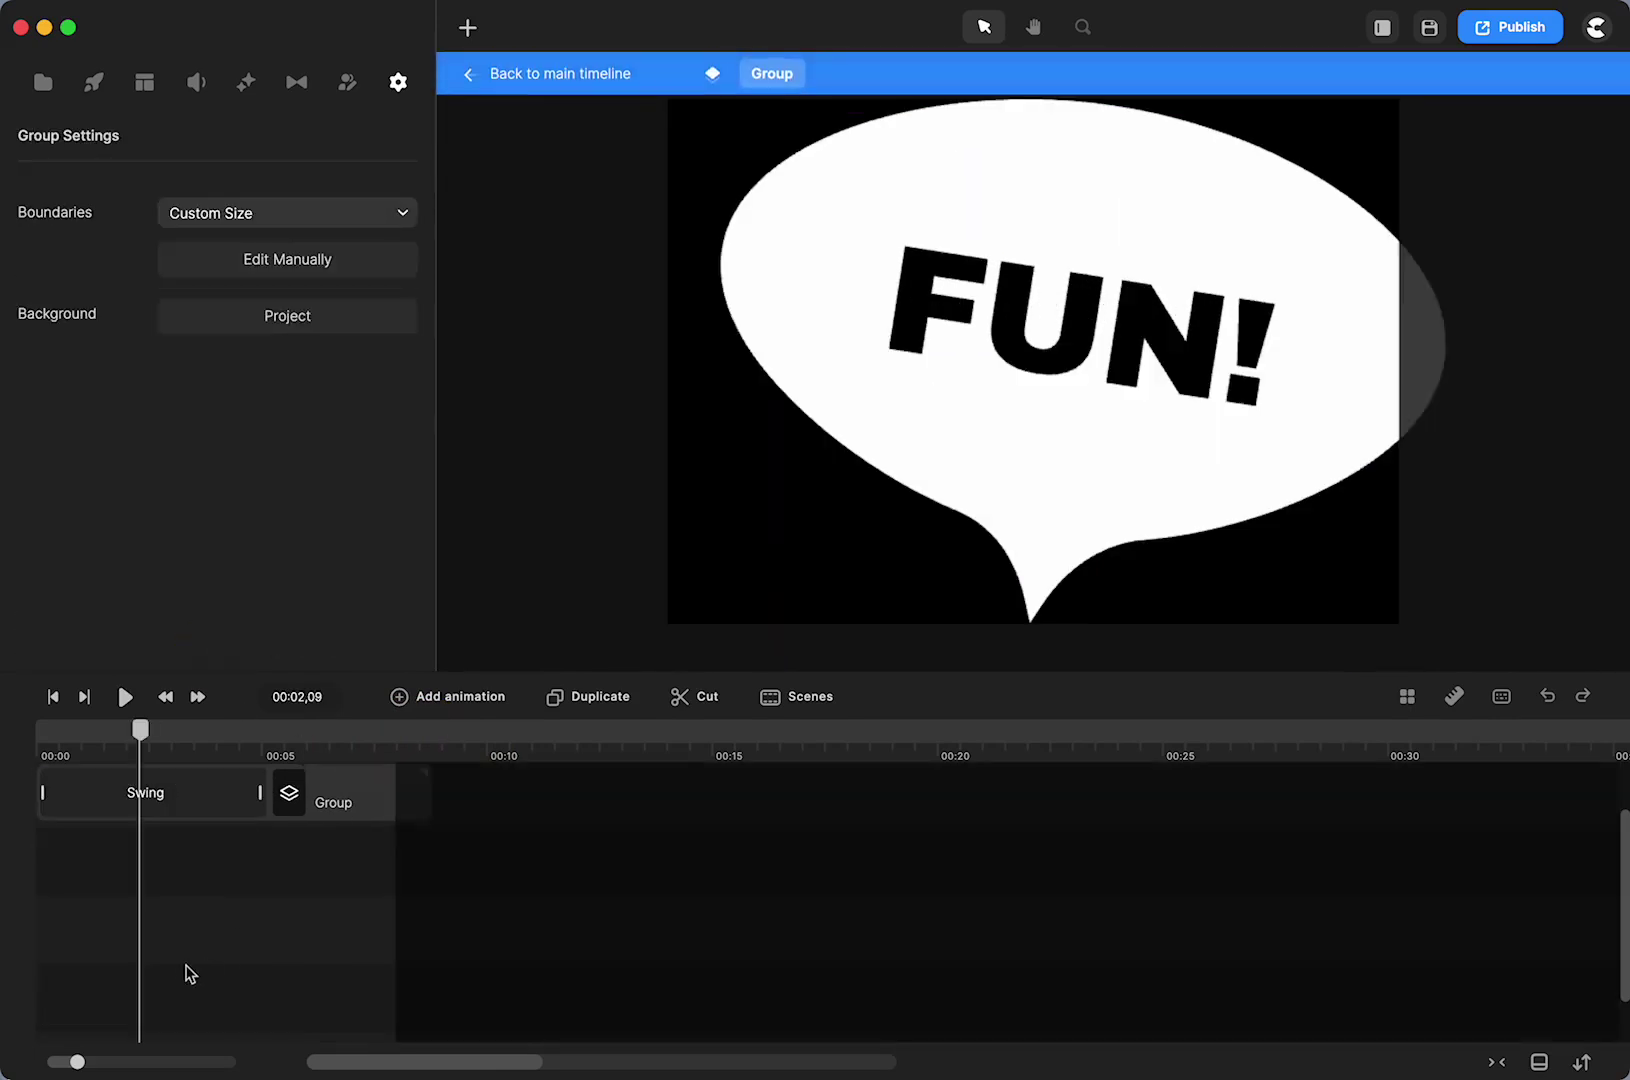
Step: Extend the Swing animation clip's right edge to about 00:08
click(255, 887)
drag(258, 866, 385, 872)
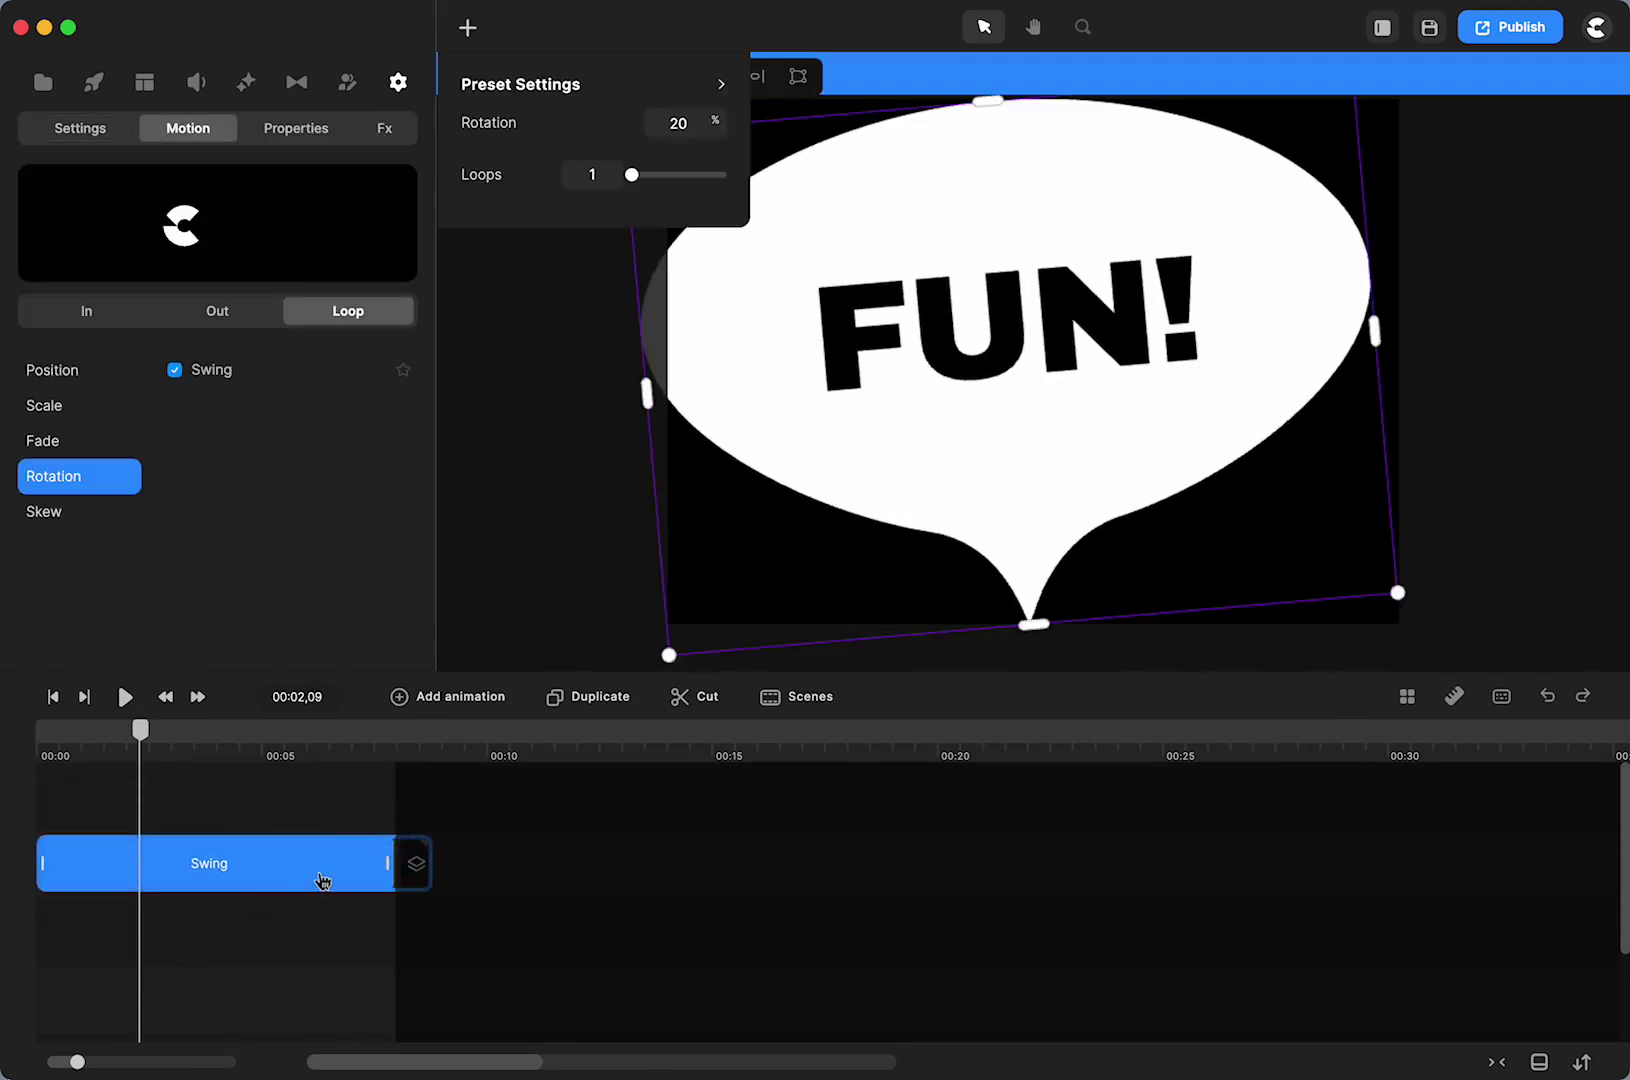
click(633, 175)
click(497, 530)
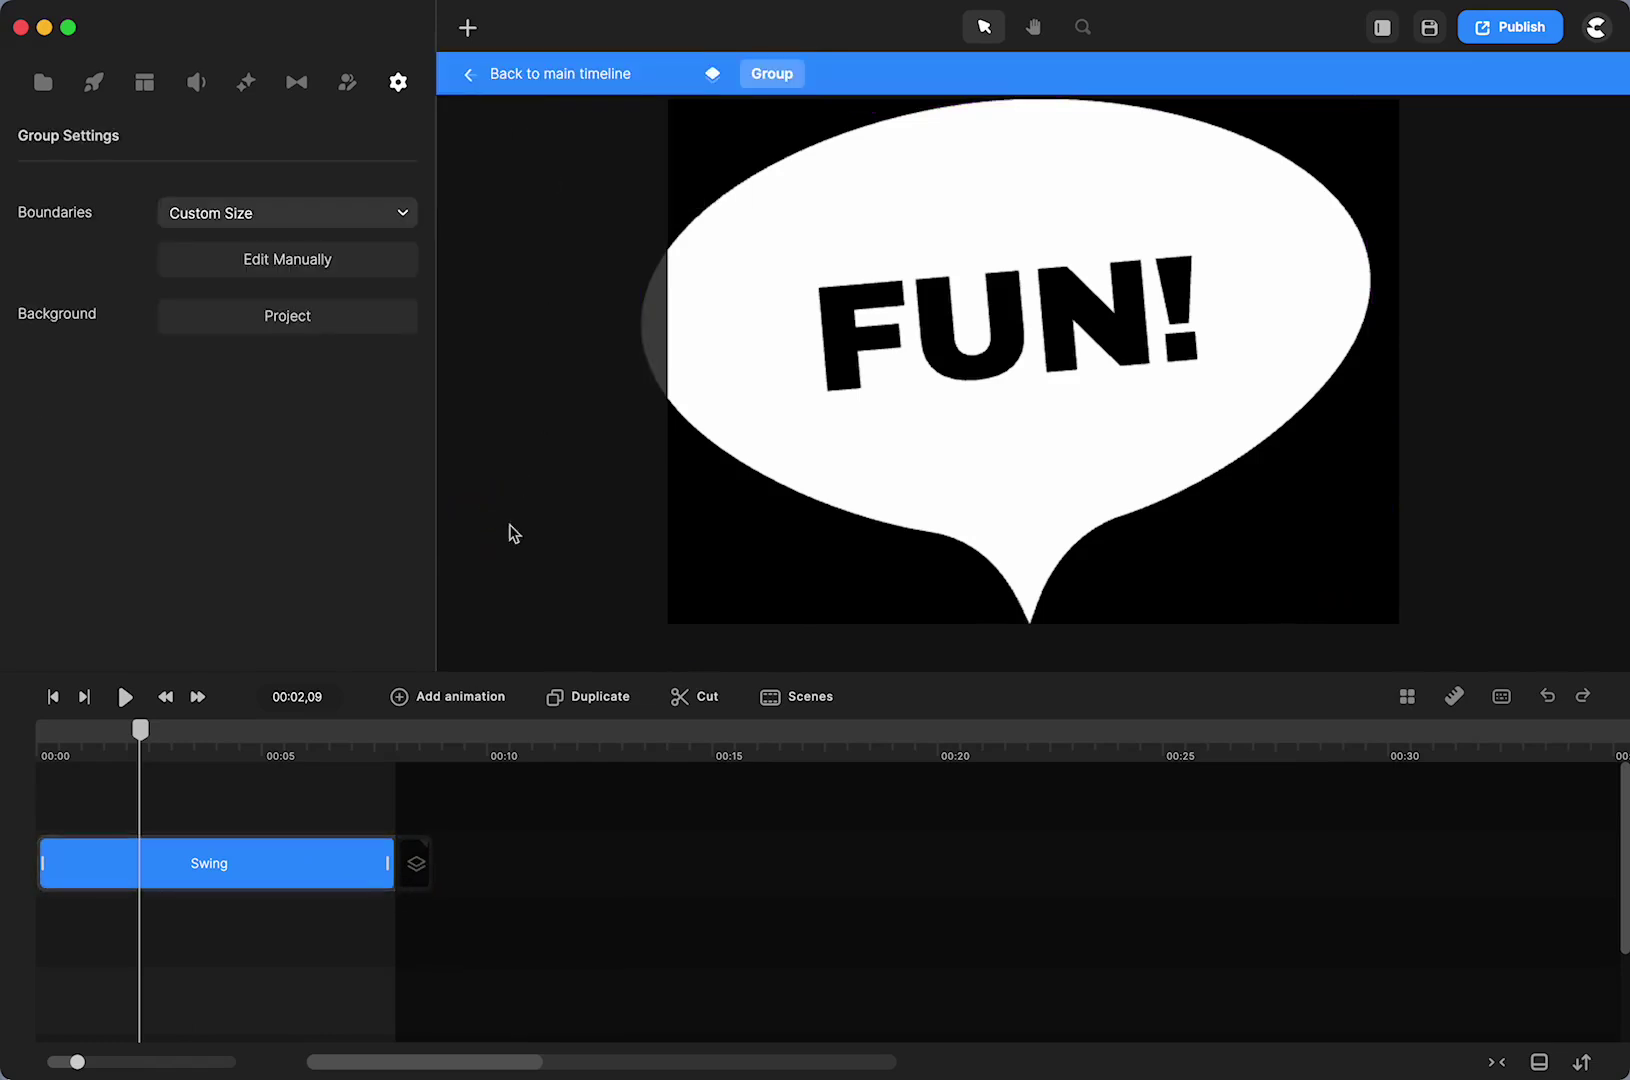
Step: Inspect the inner group's 'FUN!' text and Shape layers, then go back and recheck the Swing clip's length
click(412, 852)
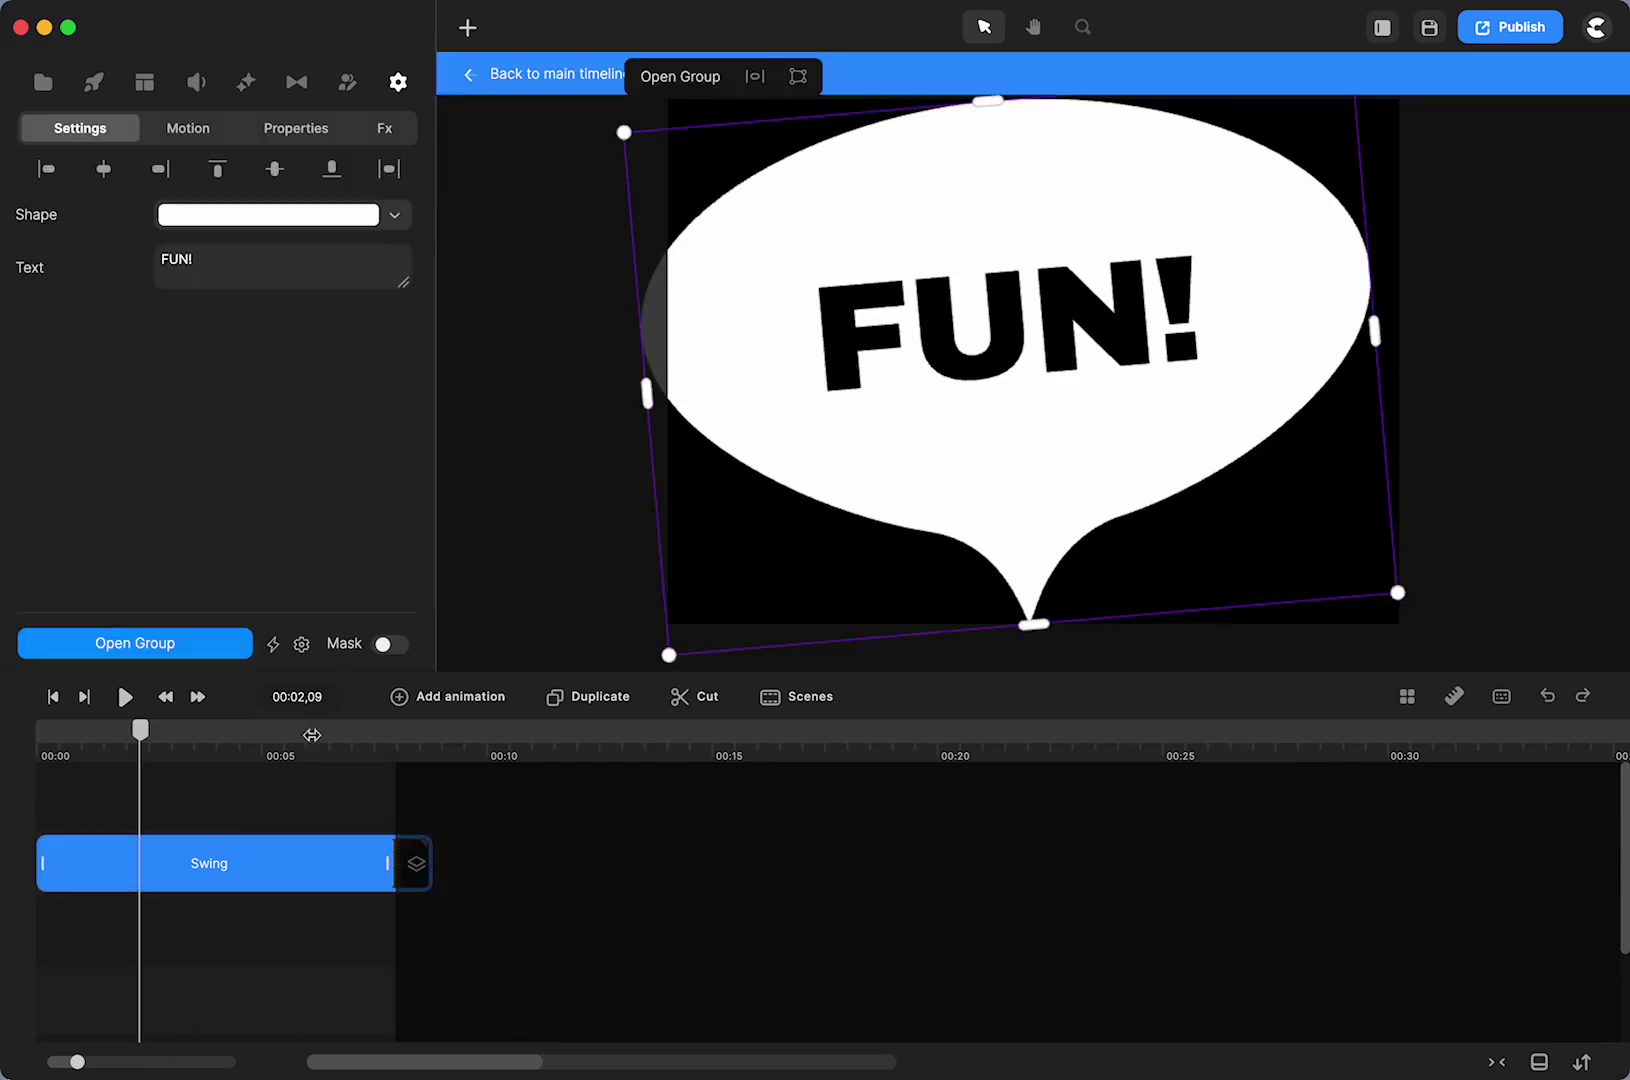
click(180, 641)
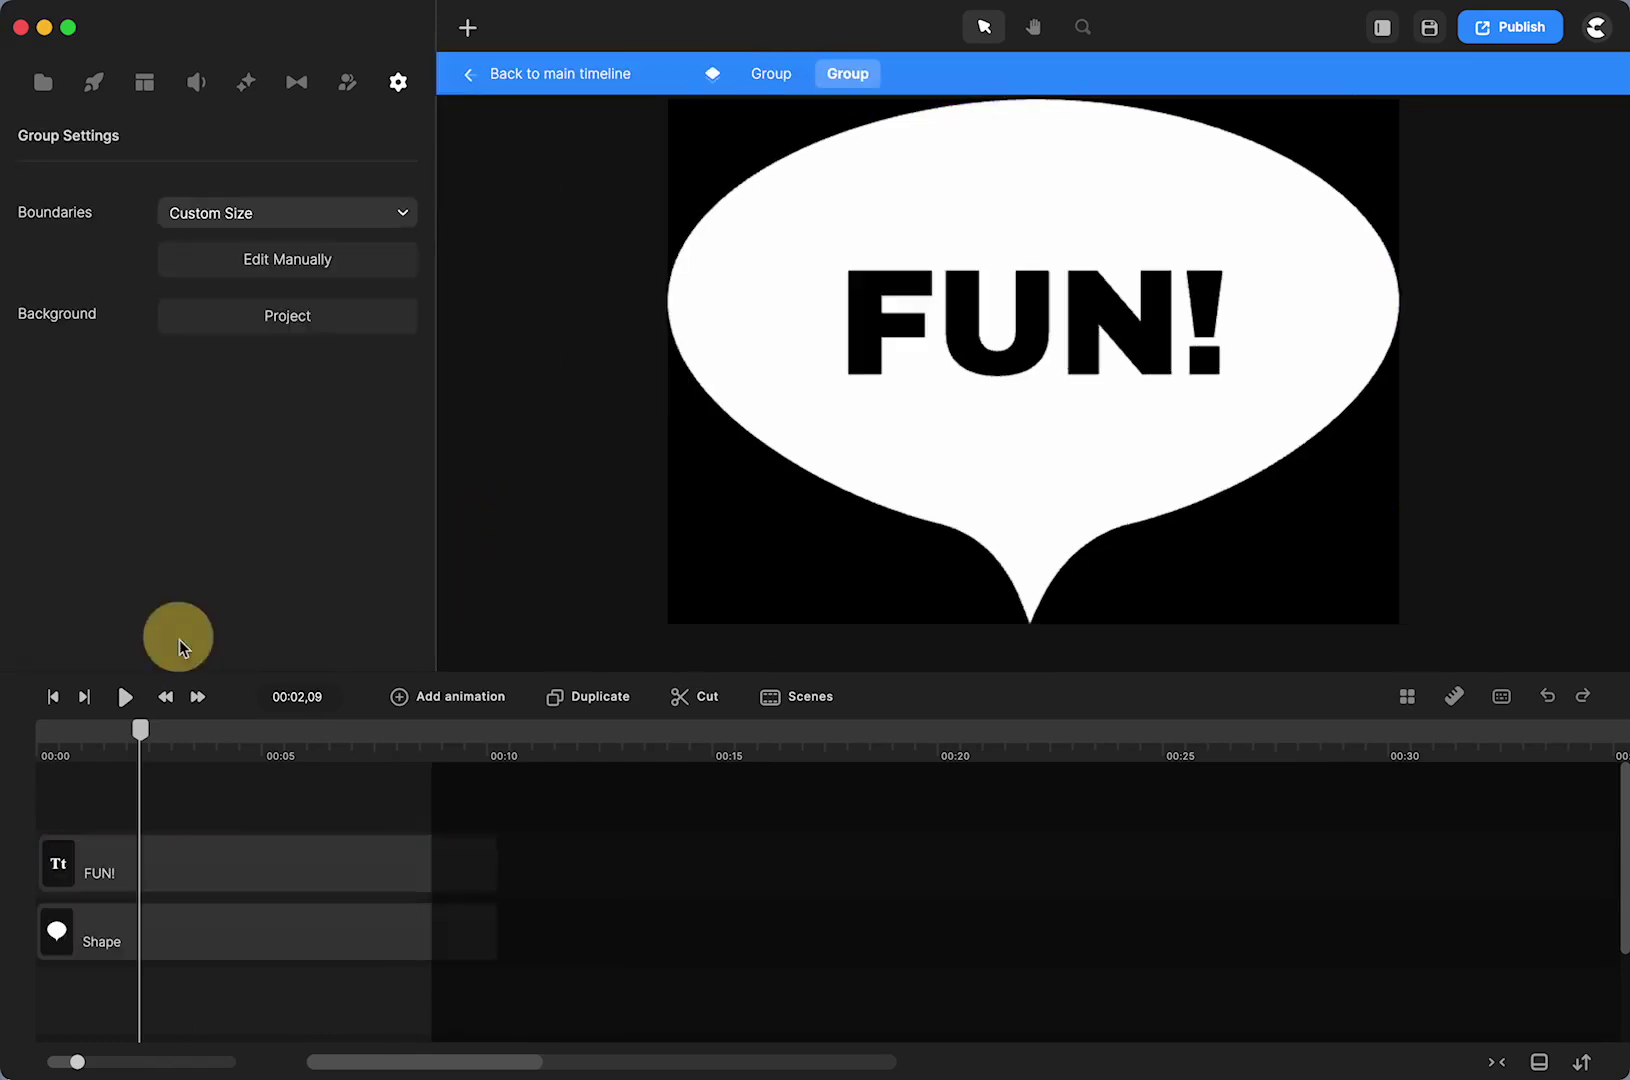
click(160, 867)
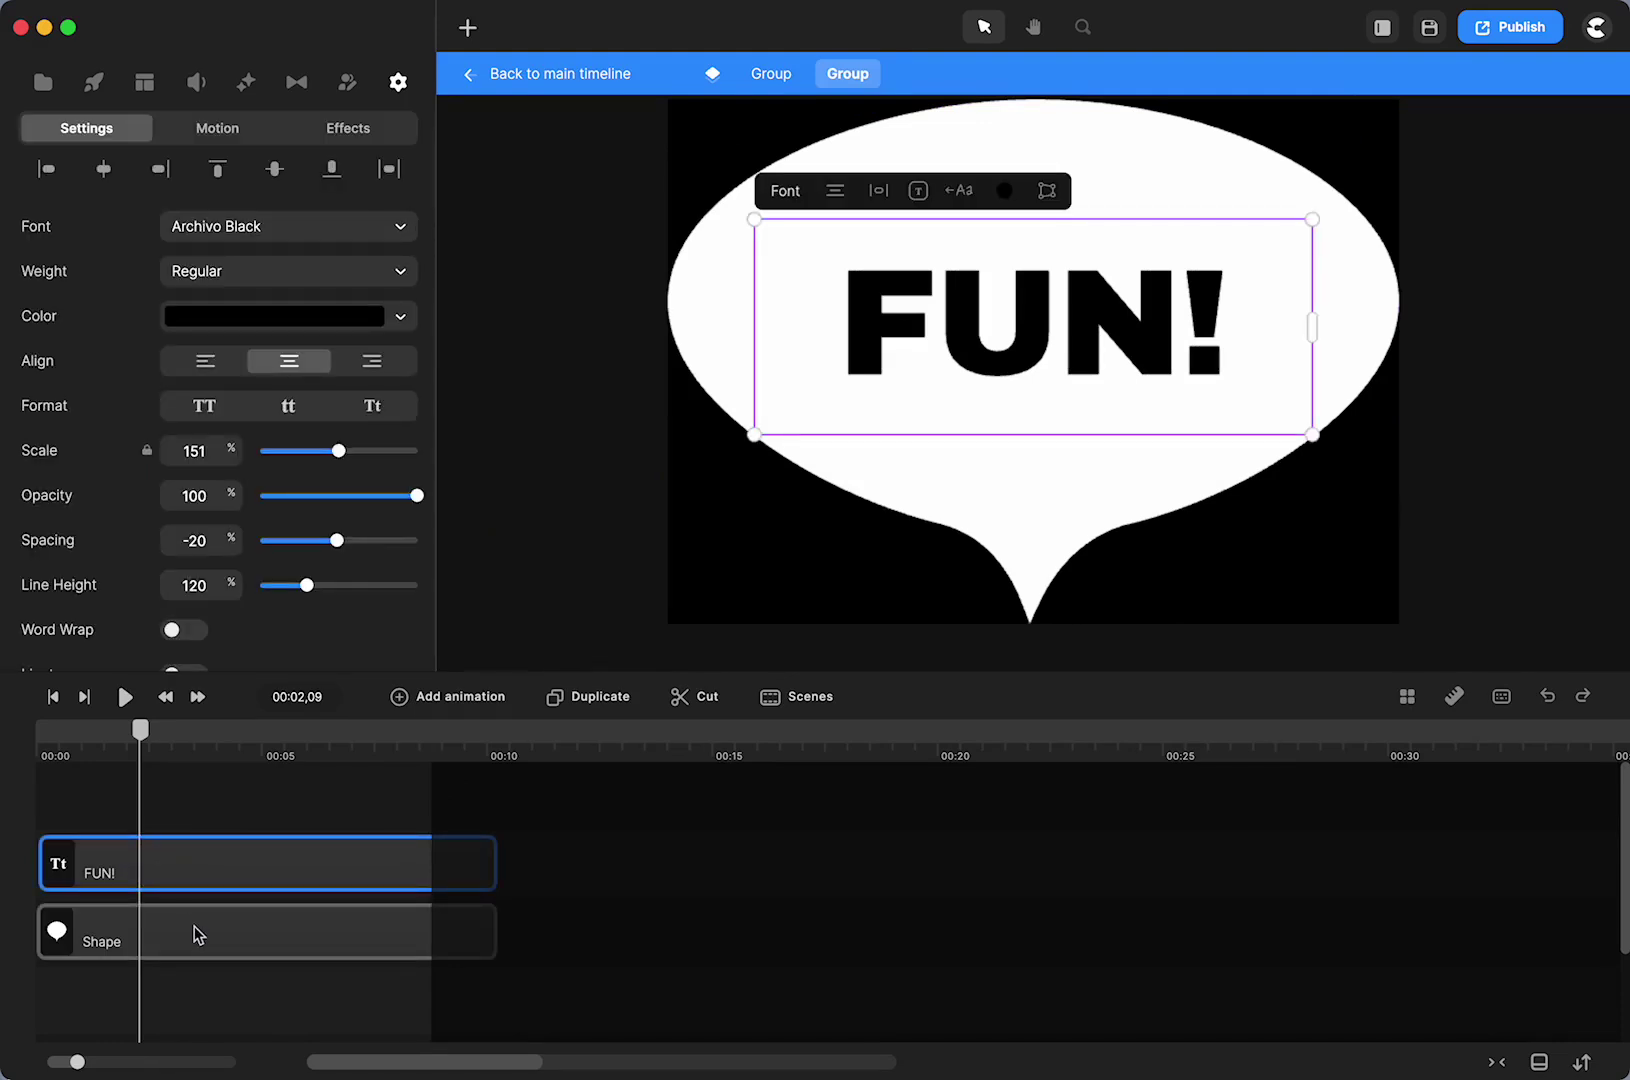
click(199, 935)
click(765, 73)
click(215, 870)
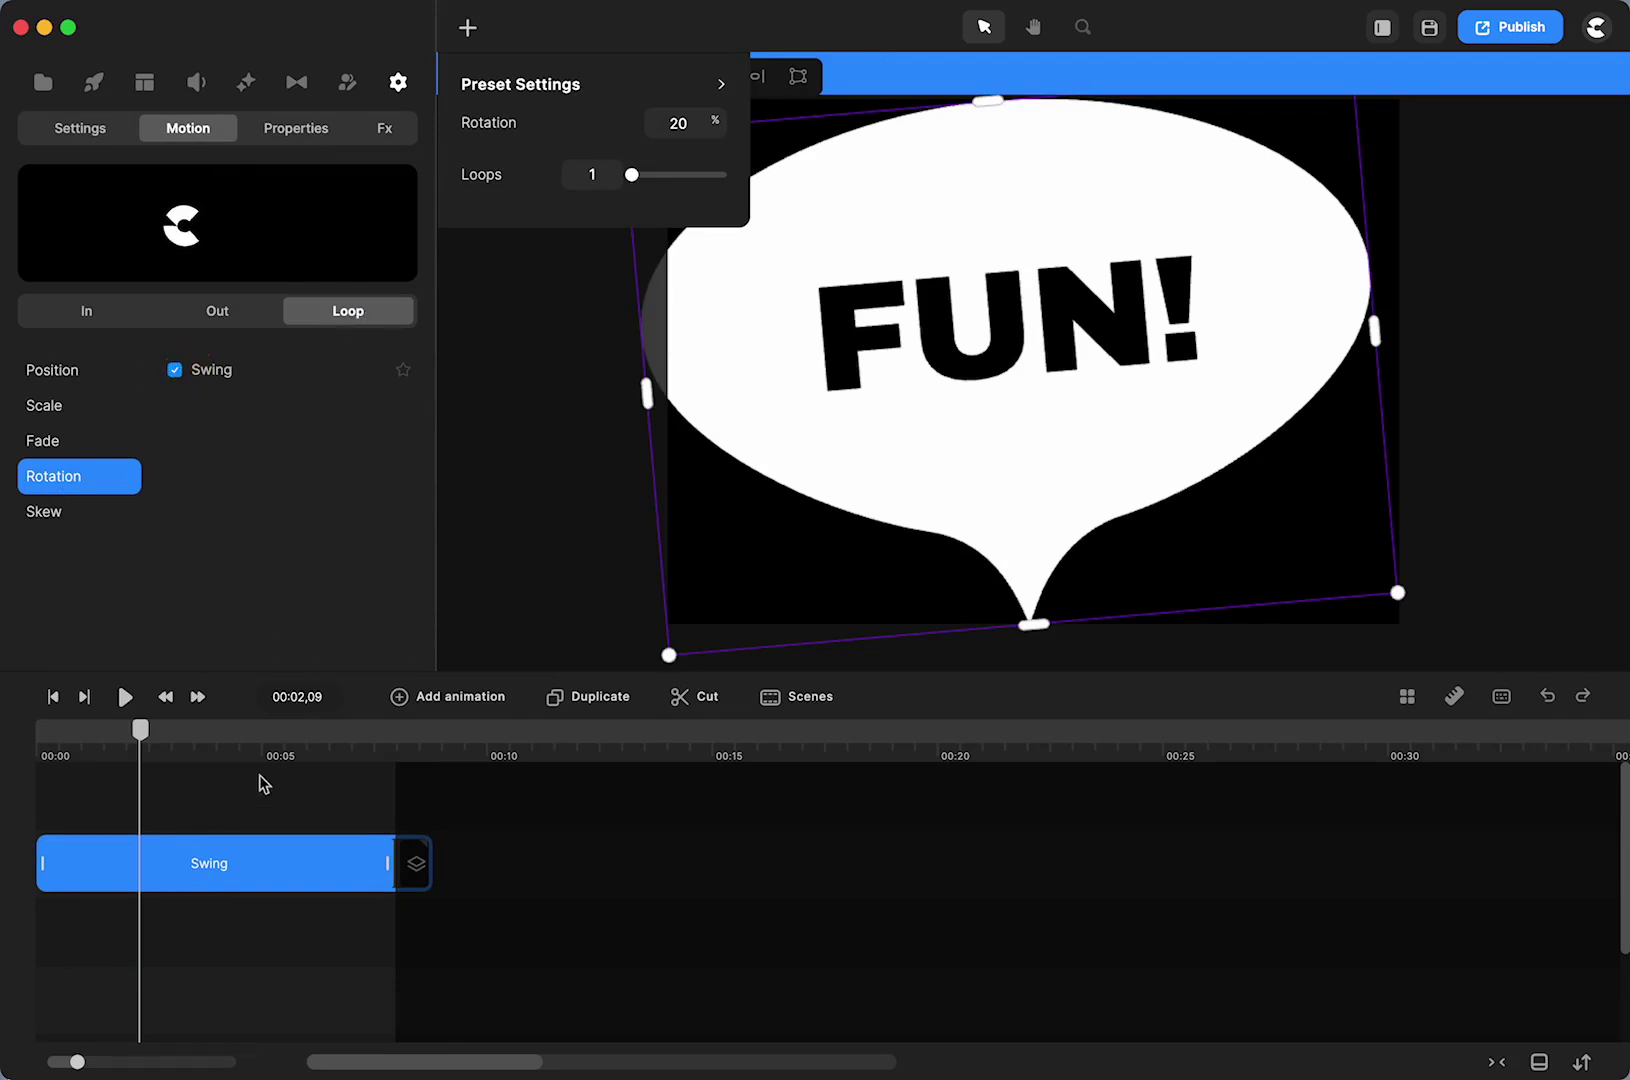
mouse_move(384, 864)
mouse_down()
mouse_move(255, 866)
mouse_move(400, 858)
mouse_move(240, 873)
mouse_move(404, 864)
mouse_up()
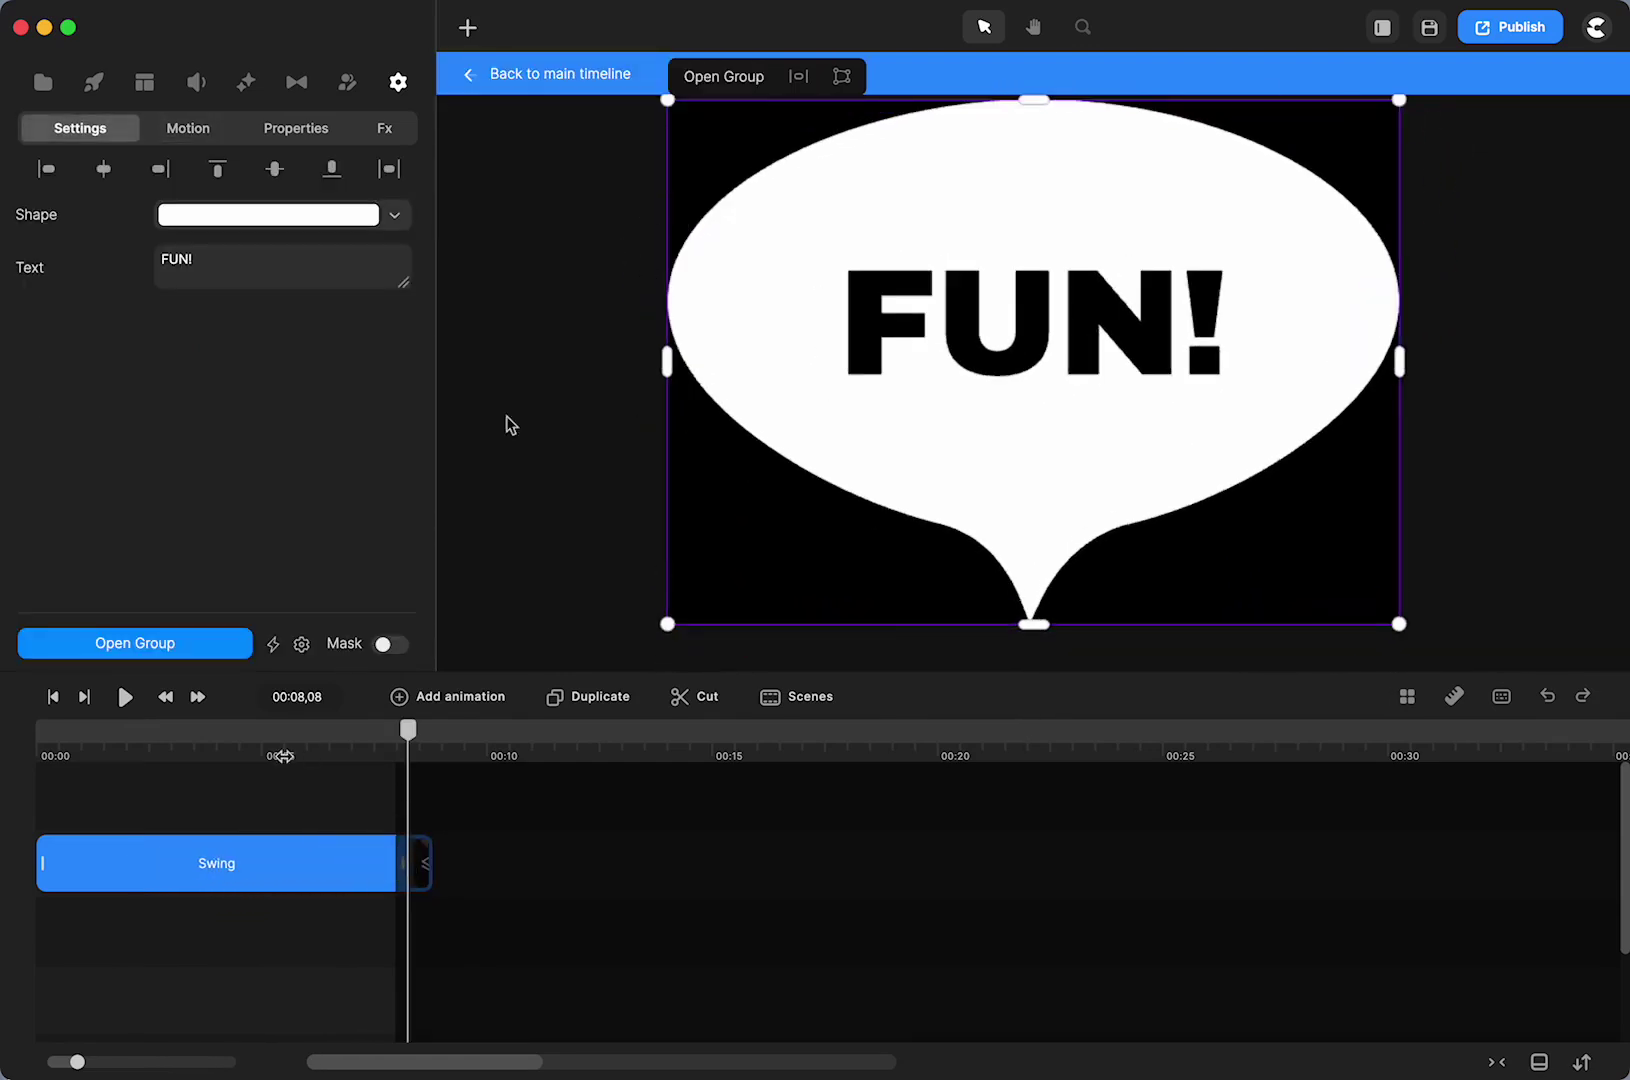
Step: Set the Swing preset to 2 loops with lower rotation and preview it
click(311, 876)
drag(626, 176, 636, 176)
mouse_move(716, 122)
mouse_down()
mouse_move(673, 121)
mouse_move(686, 124)
mouse_up()
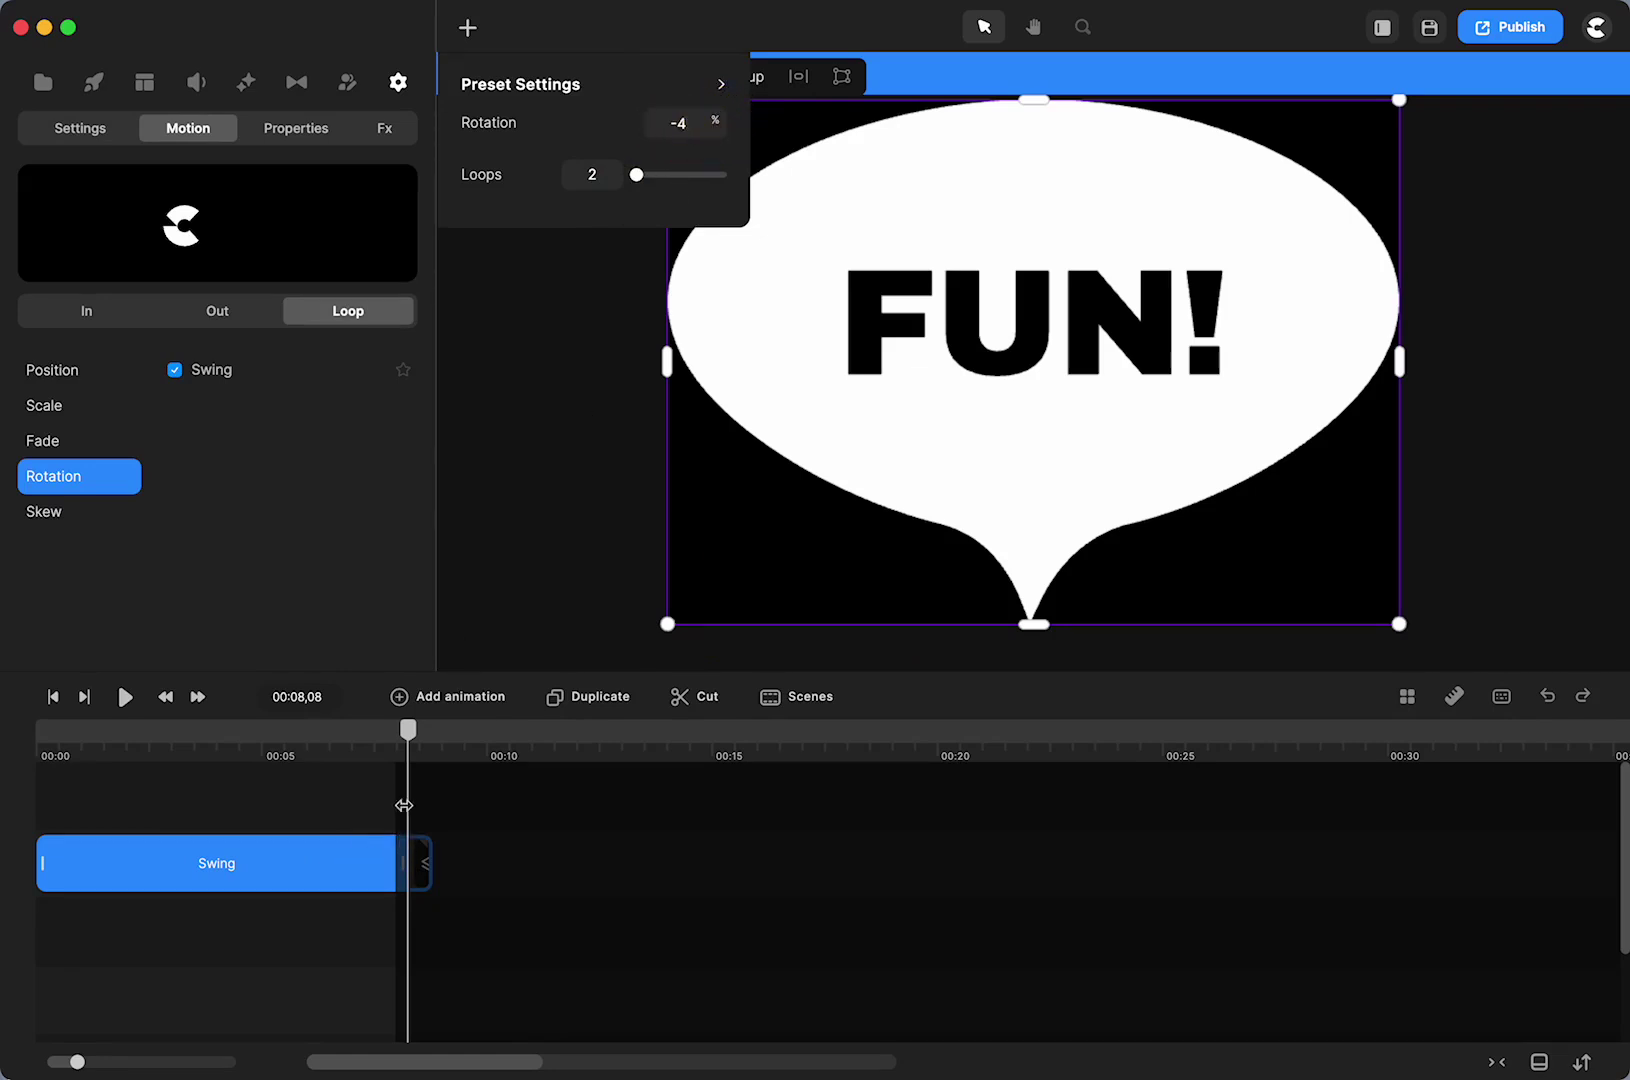
drag(411, 755, 284, 780)
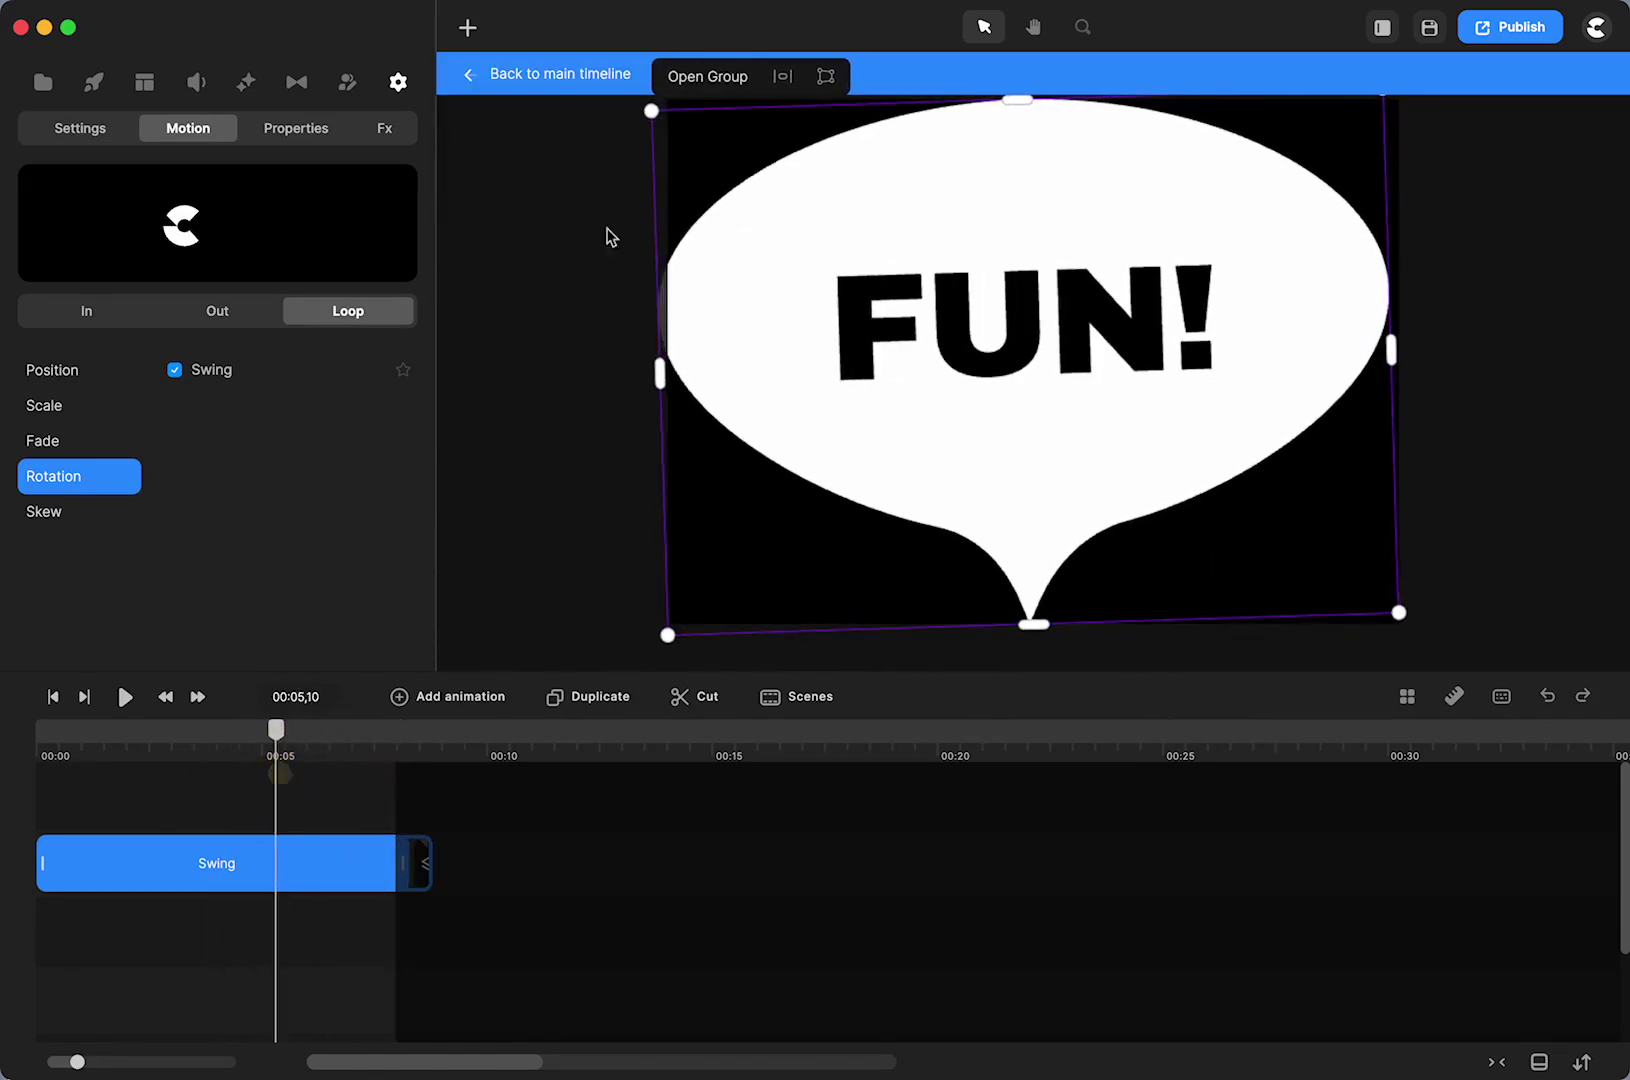
Step: Raise the Swing rotation to 29%, preview the swing, and return to the main timeline
click(245, 876)
drag(712, 120, 753, 121)
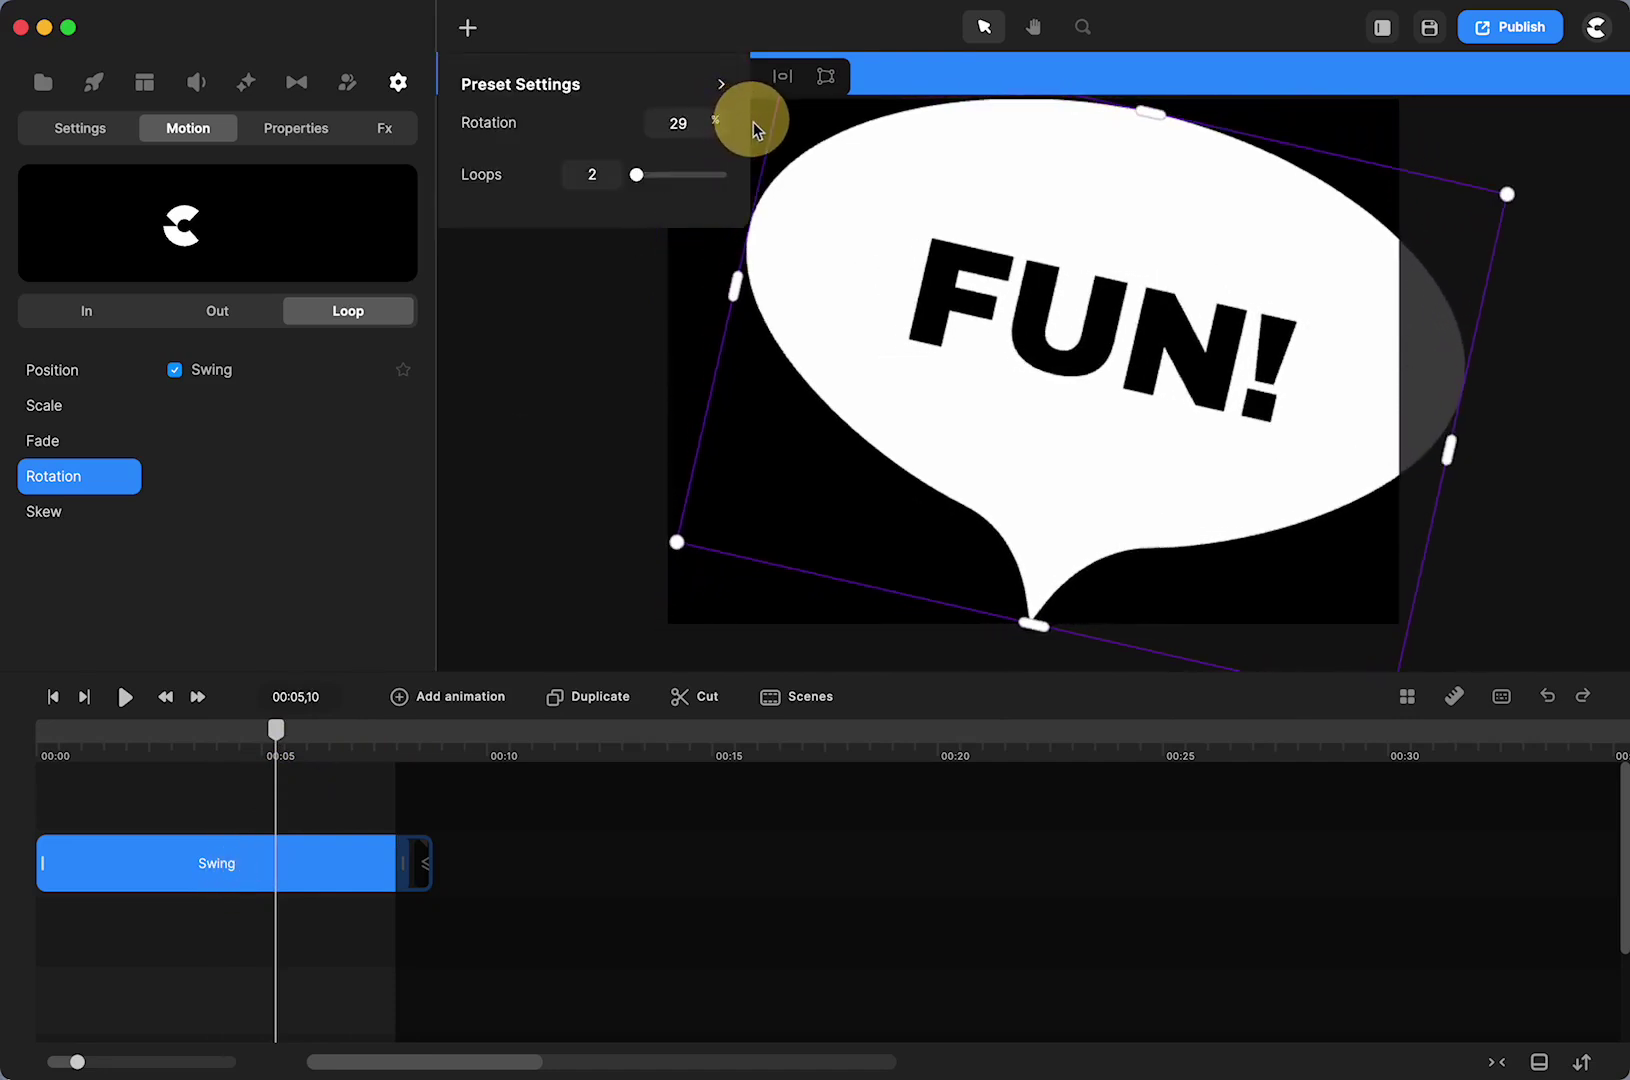
drag(279, 746, 220, 776)
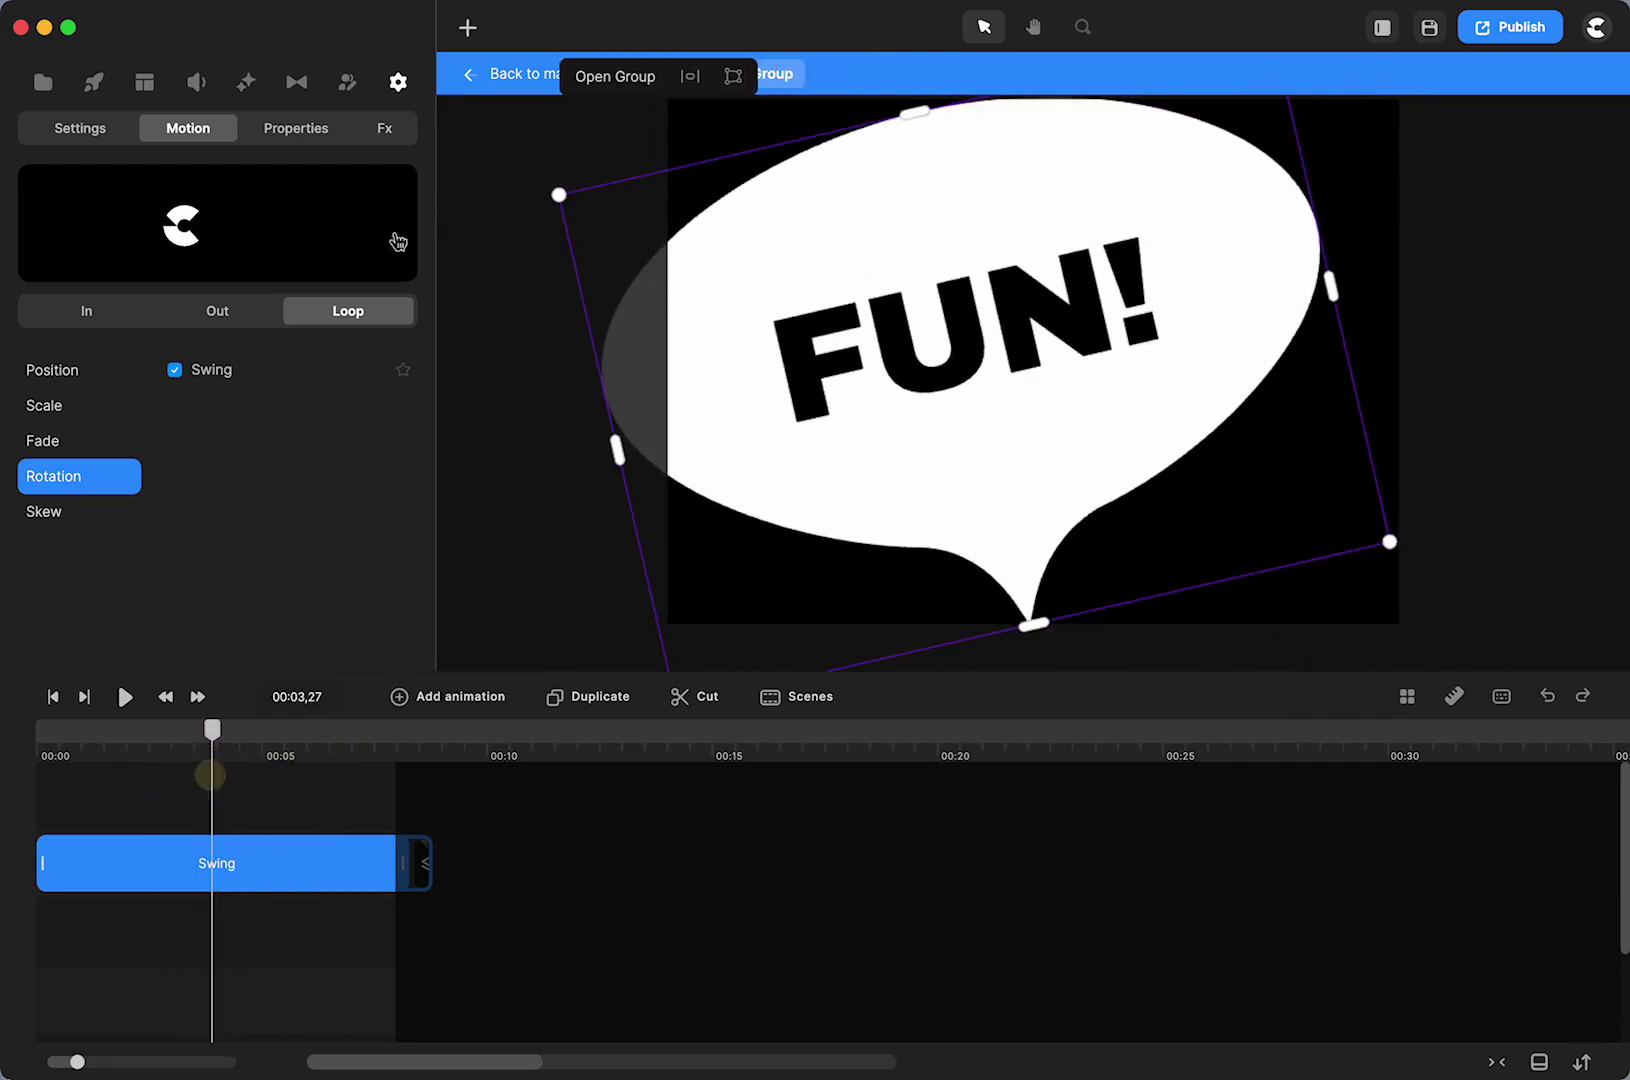
click(508, 80)
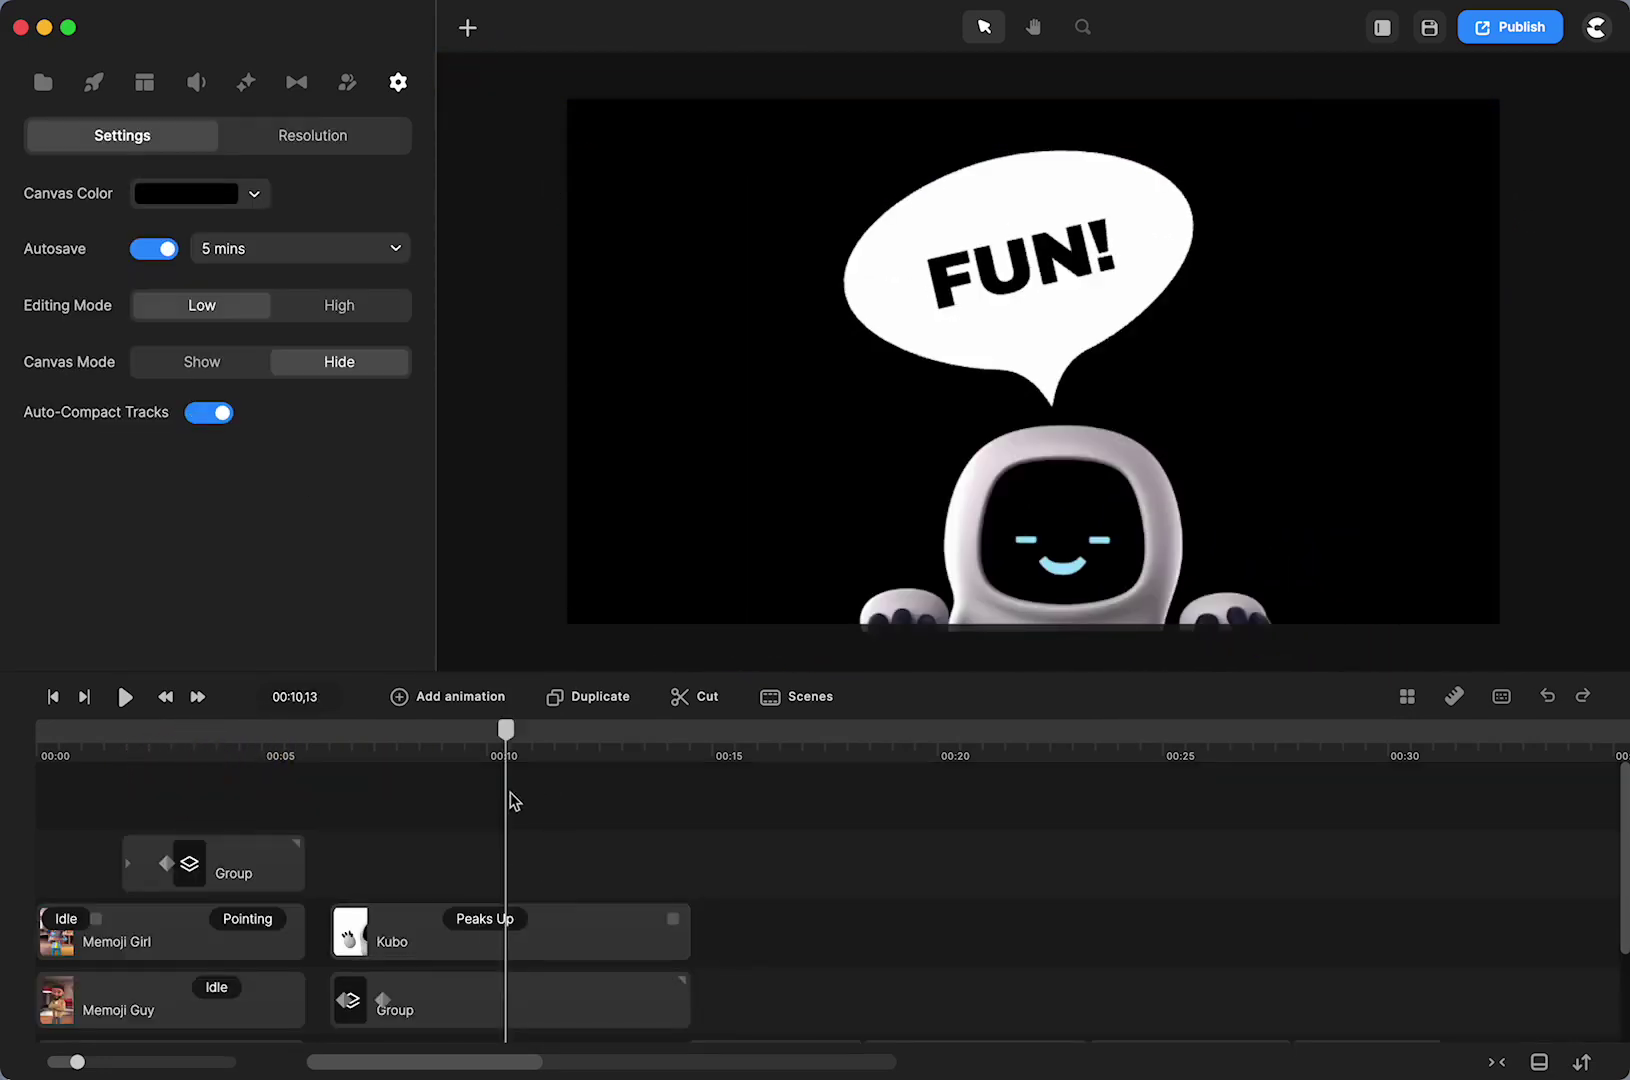
Step: Preview the robot scene near seven seconds, then enter the FUN! bubble group to its Swing animation
drag(517, 740, 392, 784)
click(563, 1001)
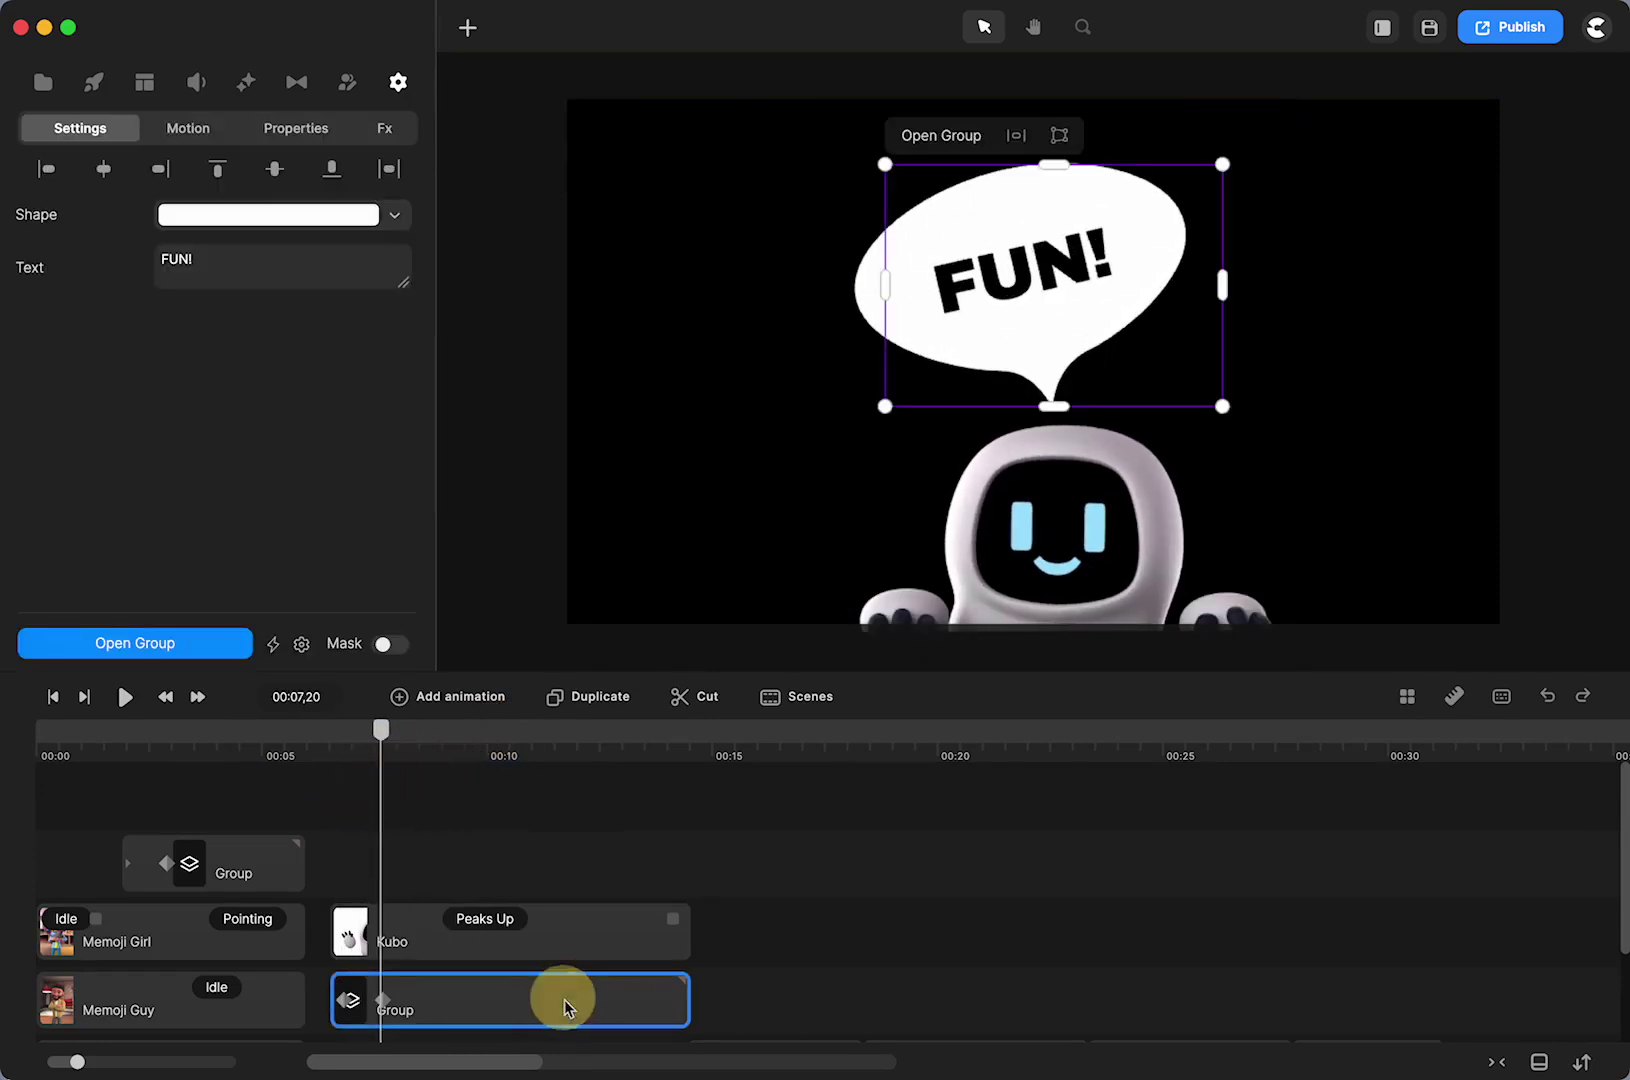
click(222, 646)
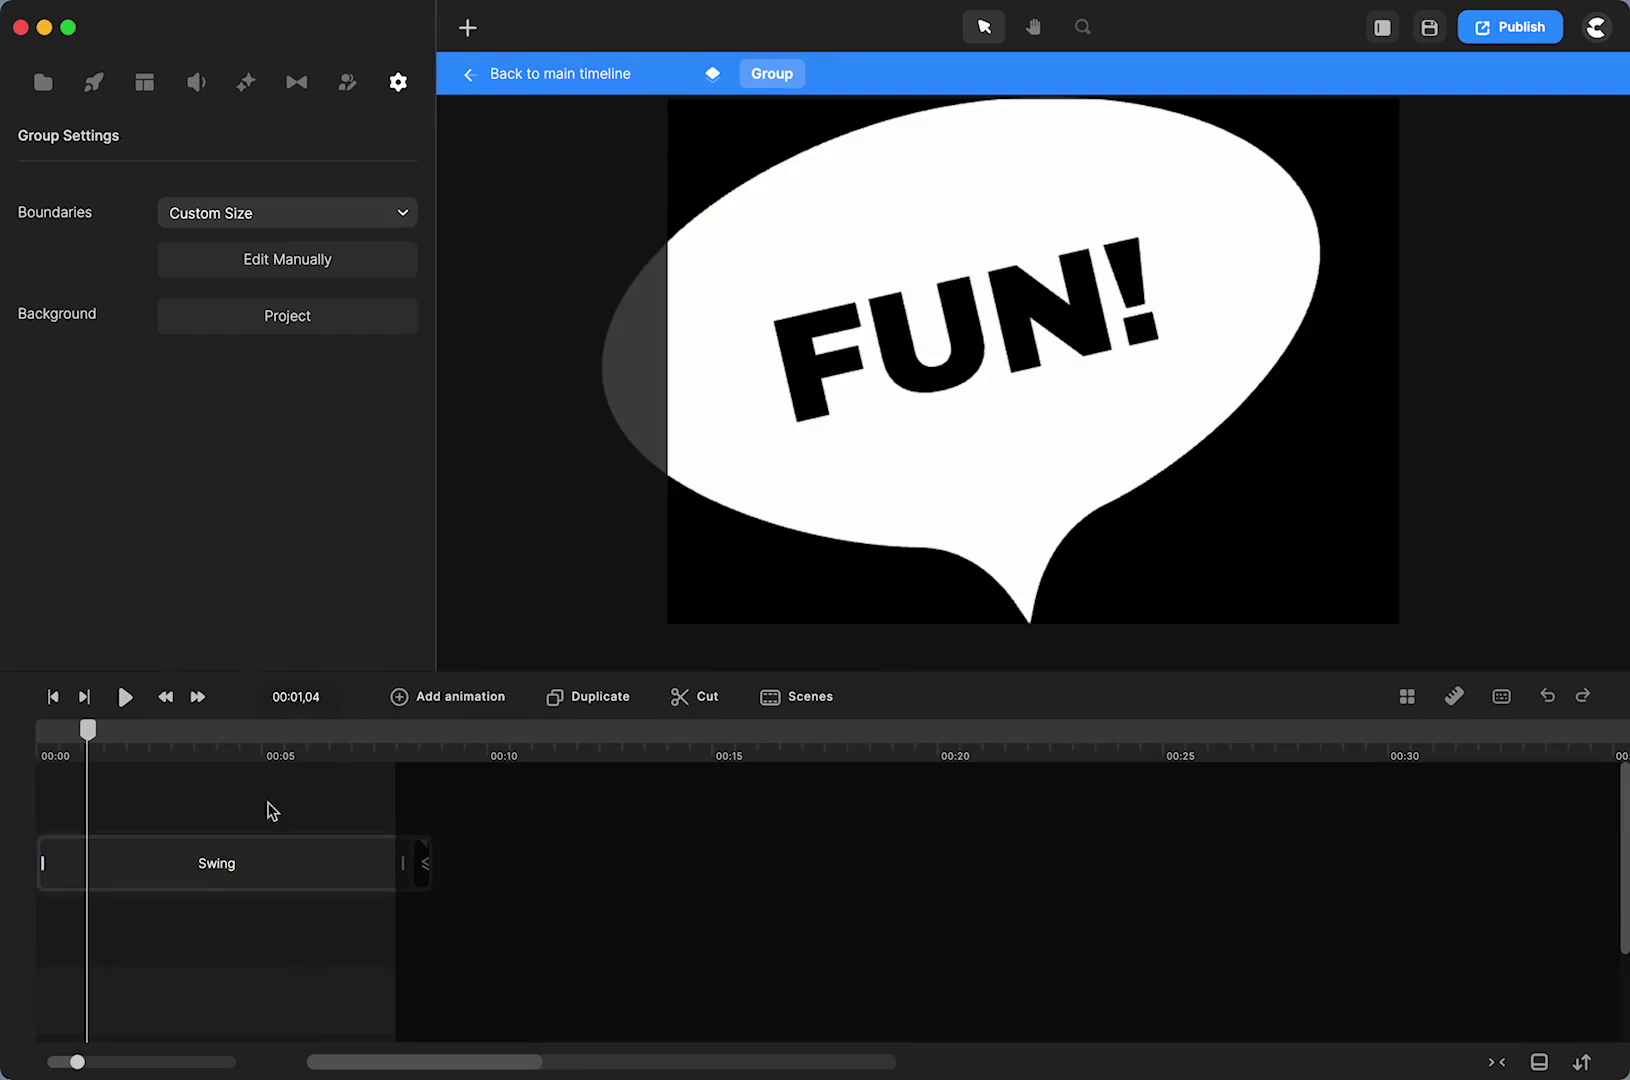
click(310, 866)
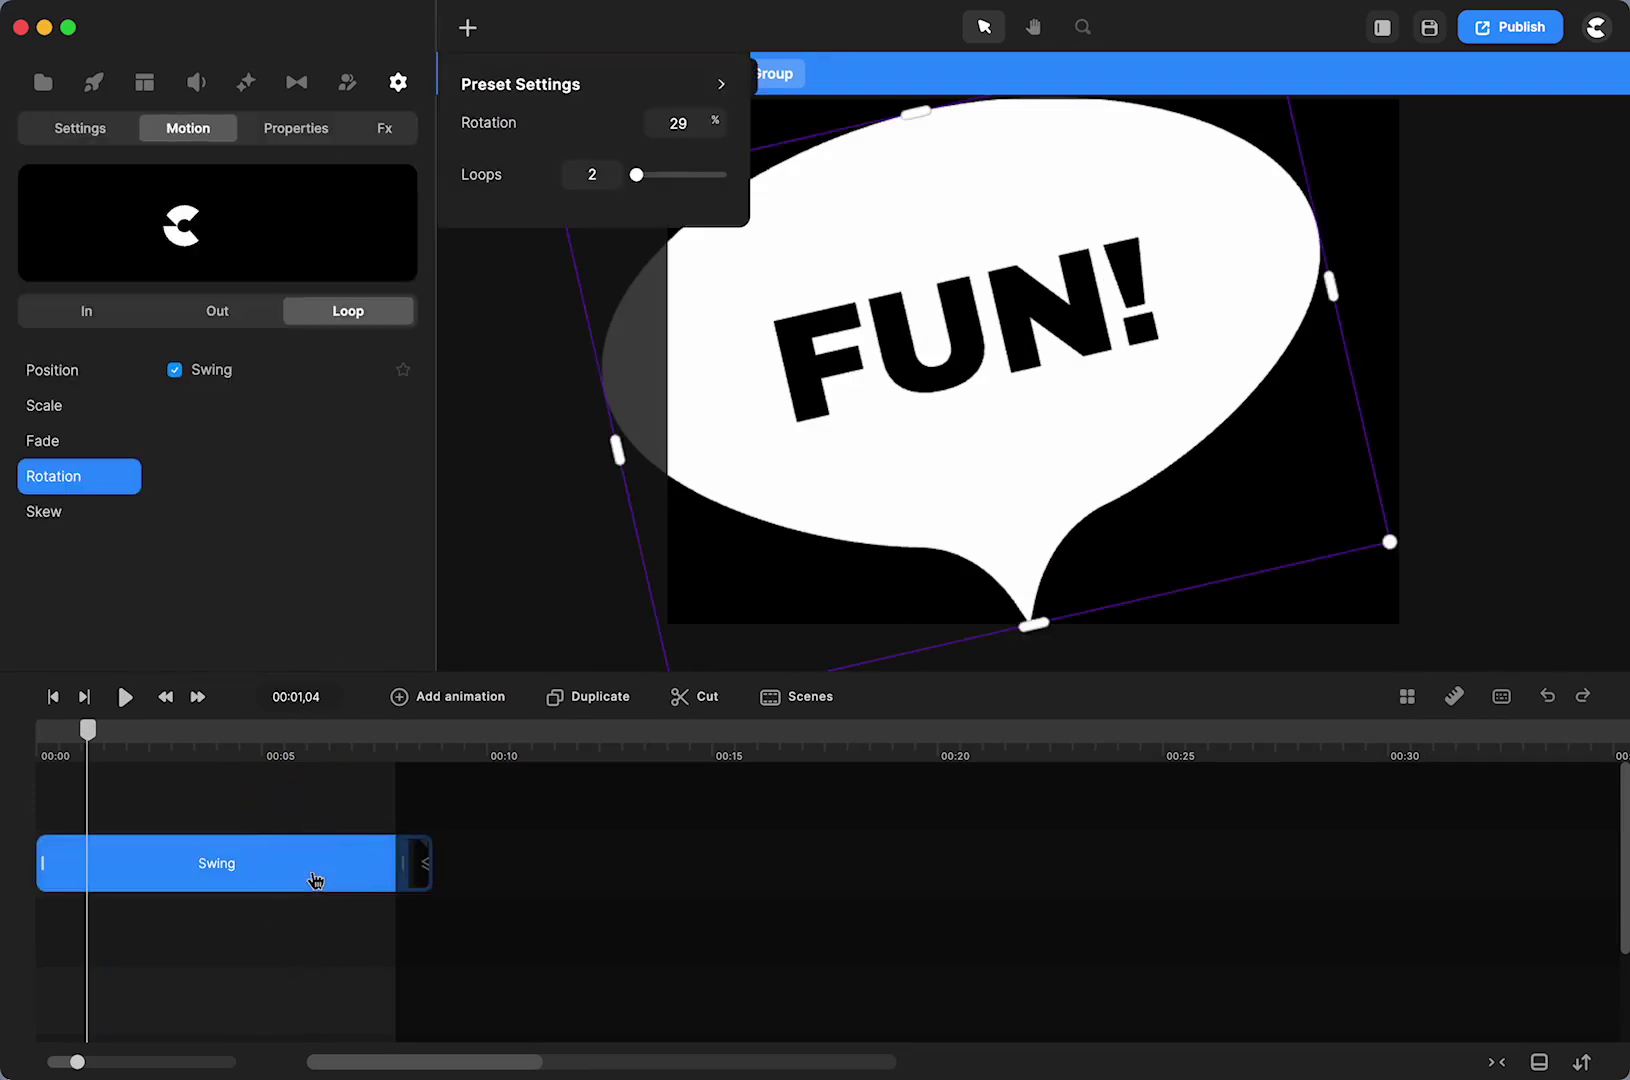
right_click(315, 879)
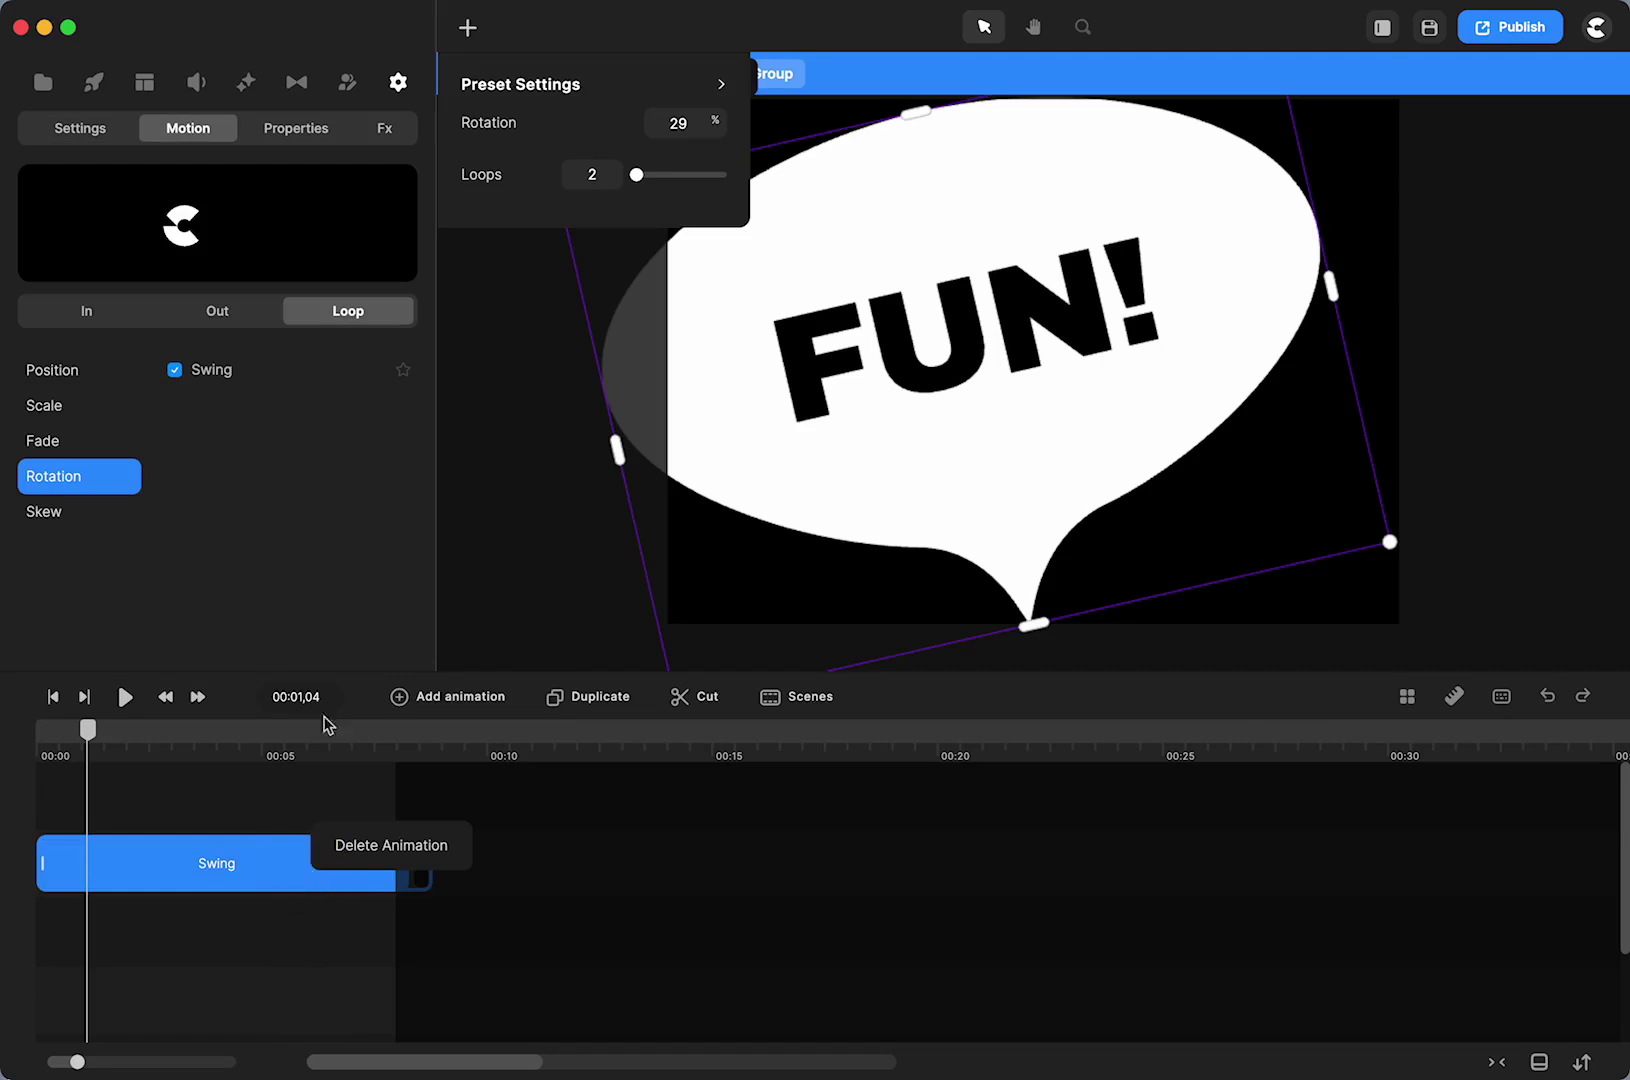
click(218, 820)
Step: Shorten the Swing clip and set its preset to 29% rotation with 2 loops
drag(278, 783, 318, 862)
drag(341, 795, 367, 869)
click(269, 858)
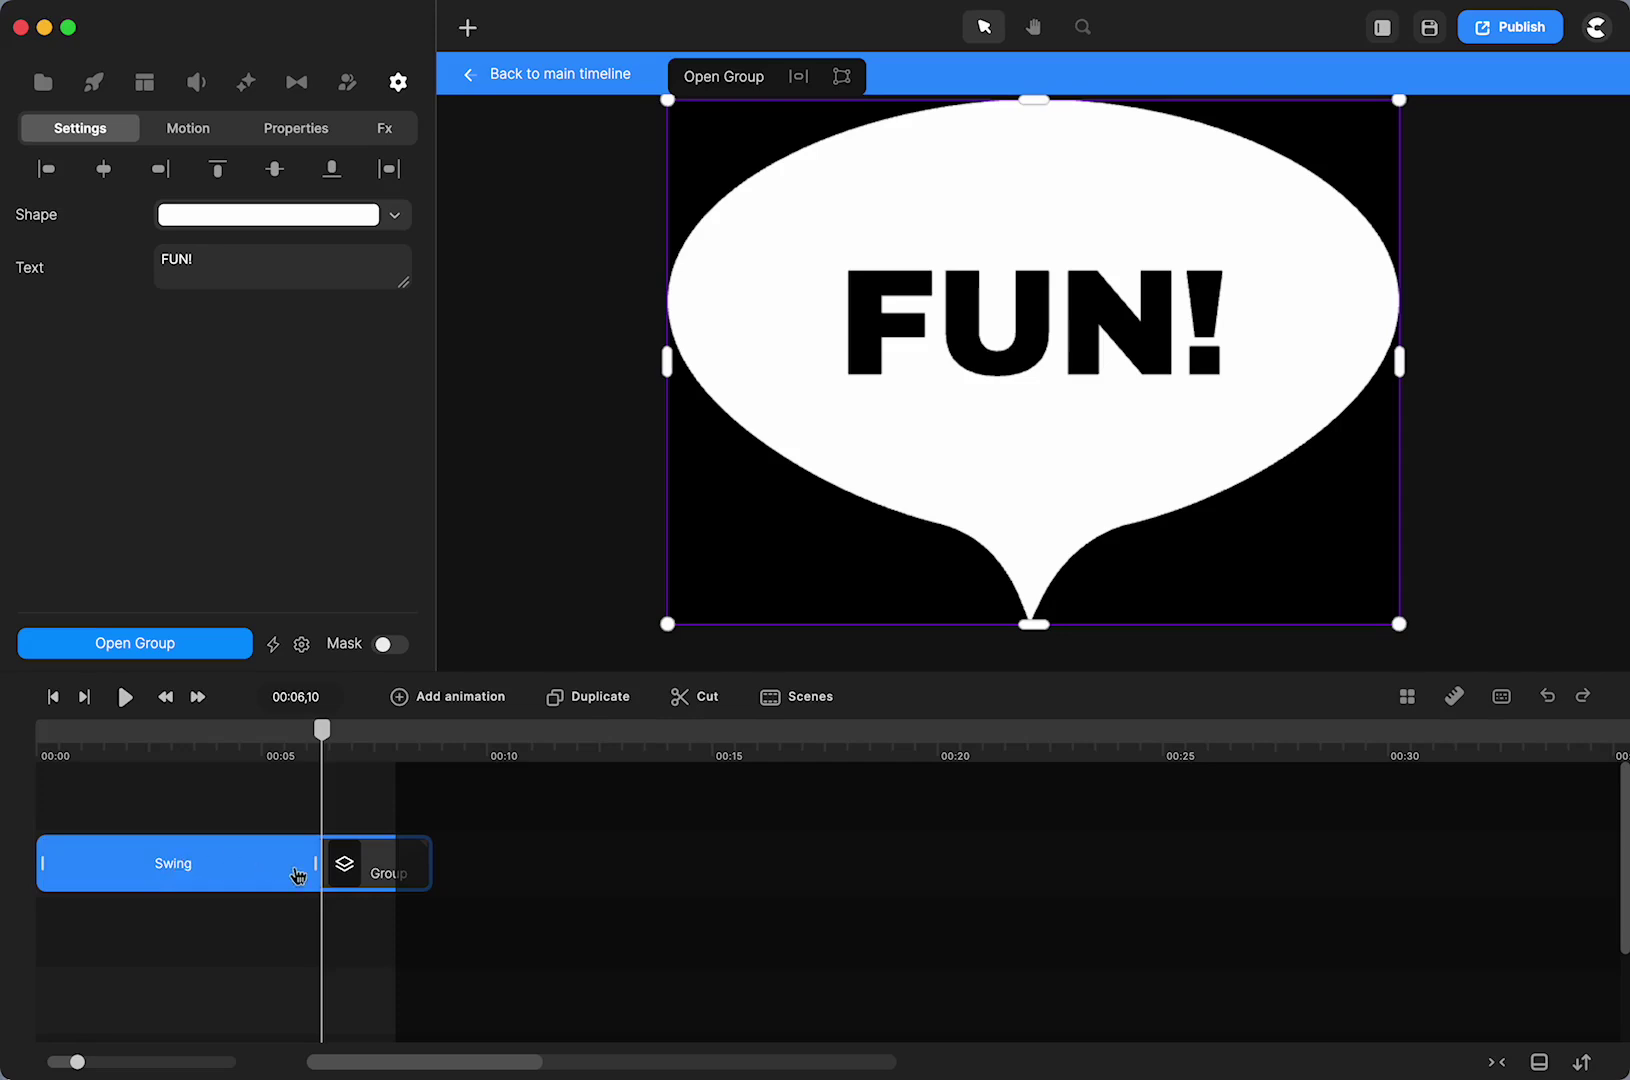
drag(309, 862, 392, 874)
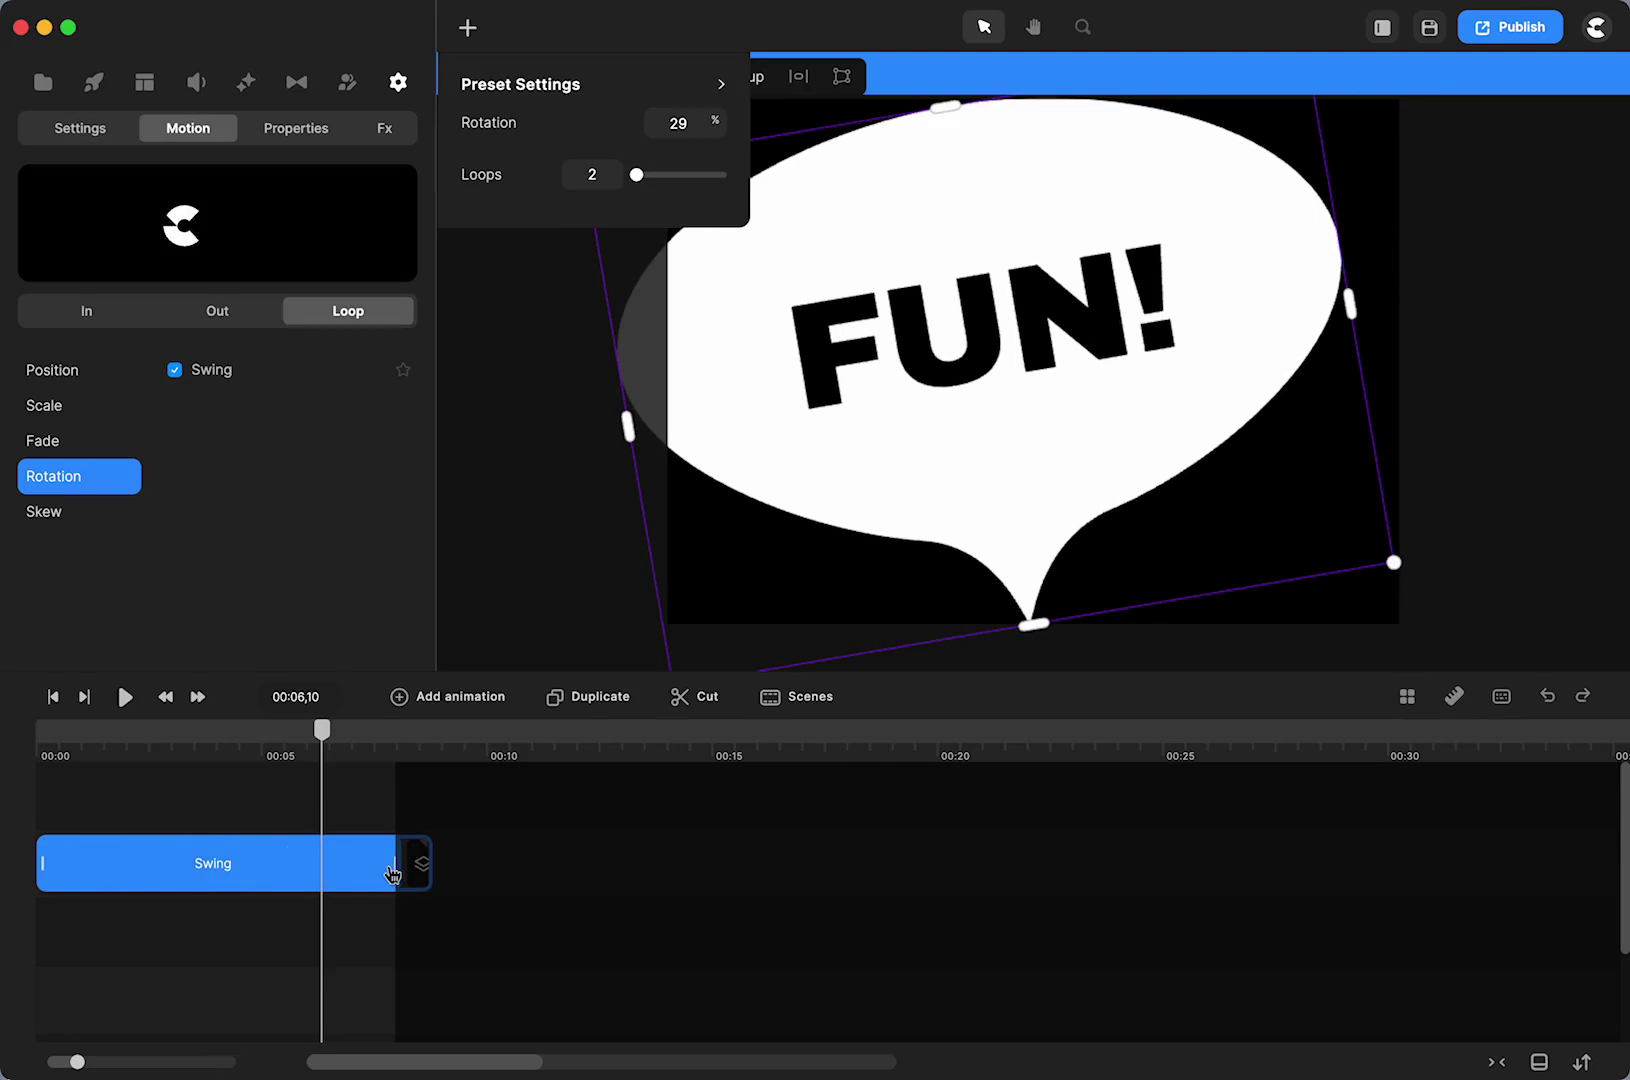
click(392, 874)
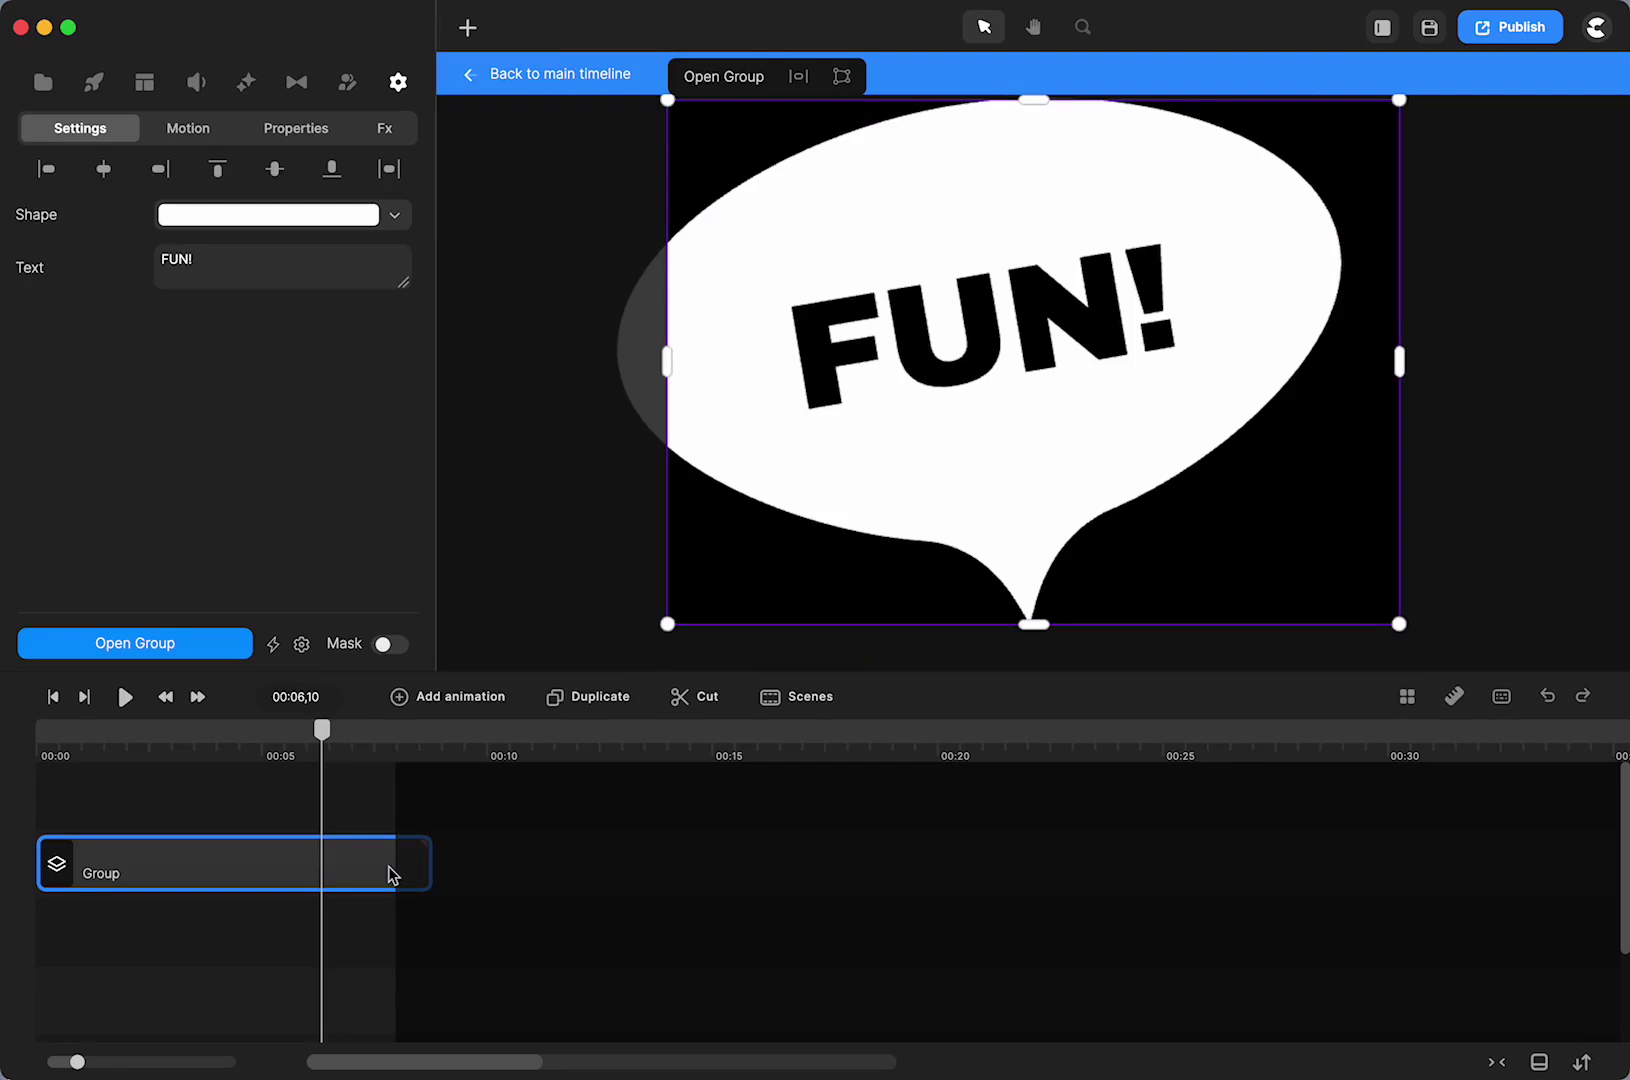
click(392, 874)
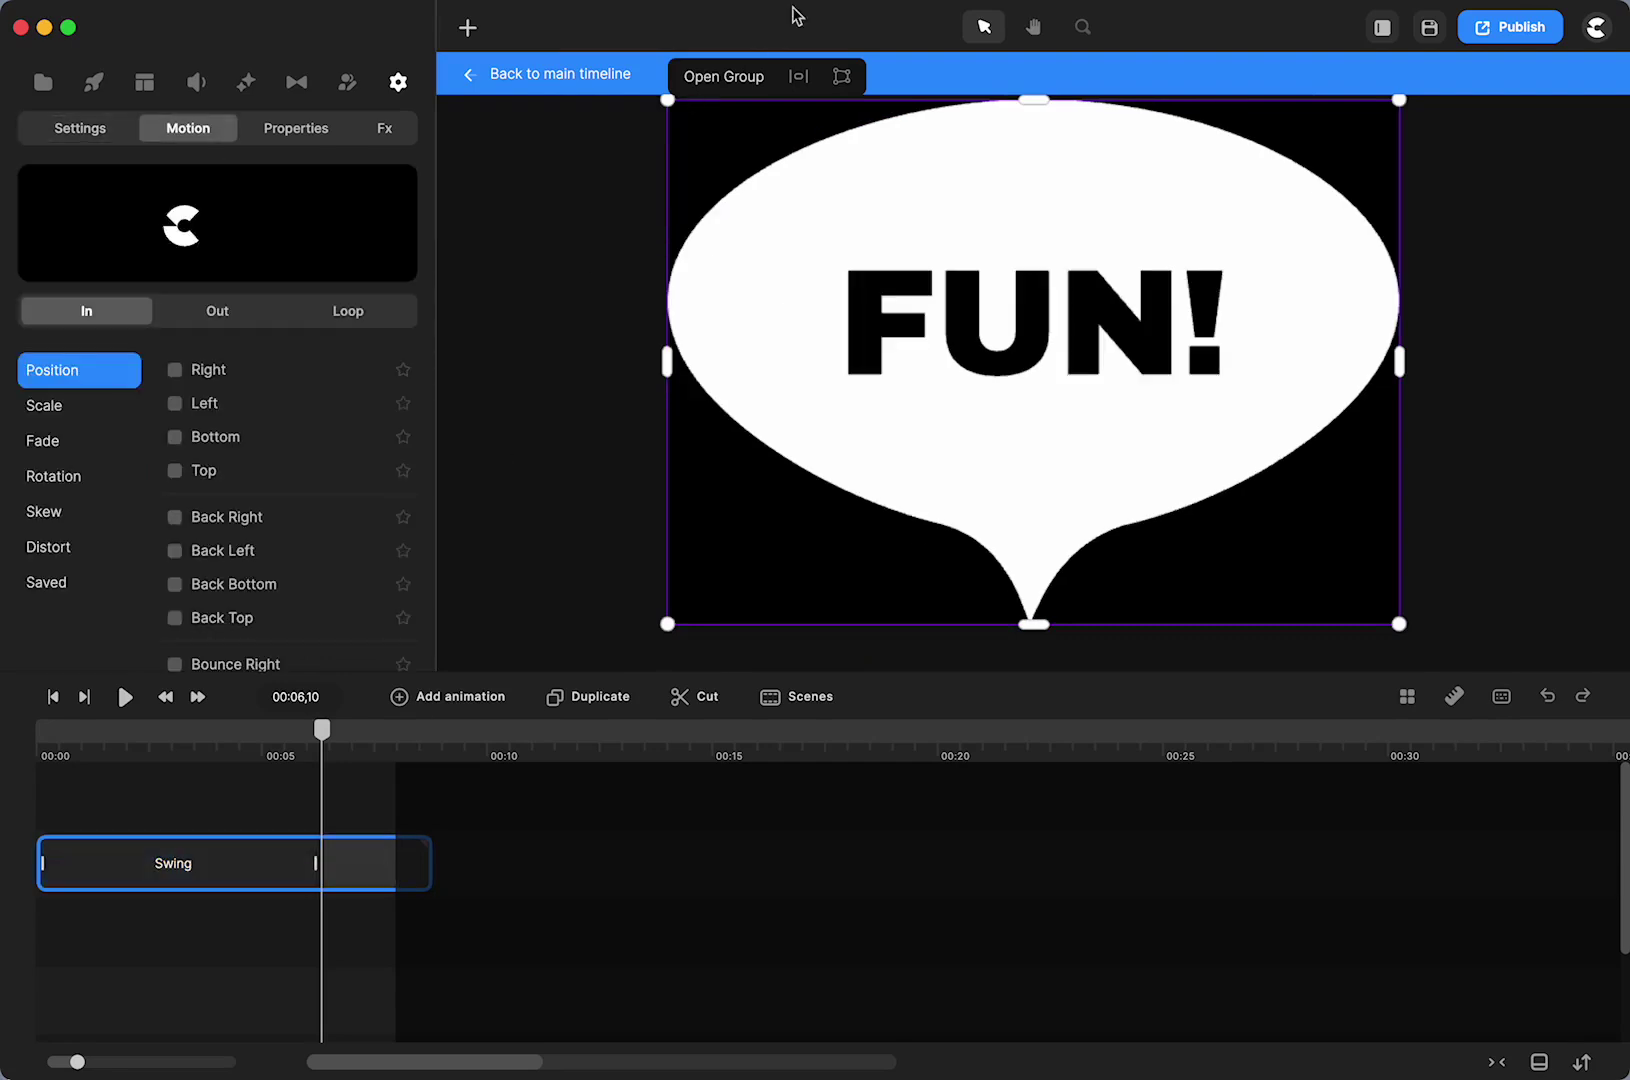
Step: Return to the main timeline and scrub around 6–7 seconds to watch the FUN! bubble pop in
click(585, 80)
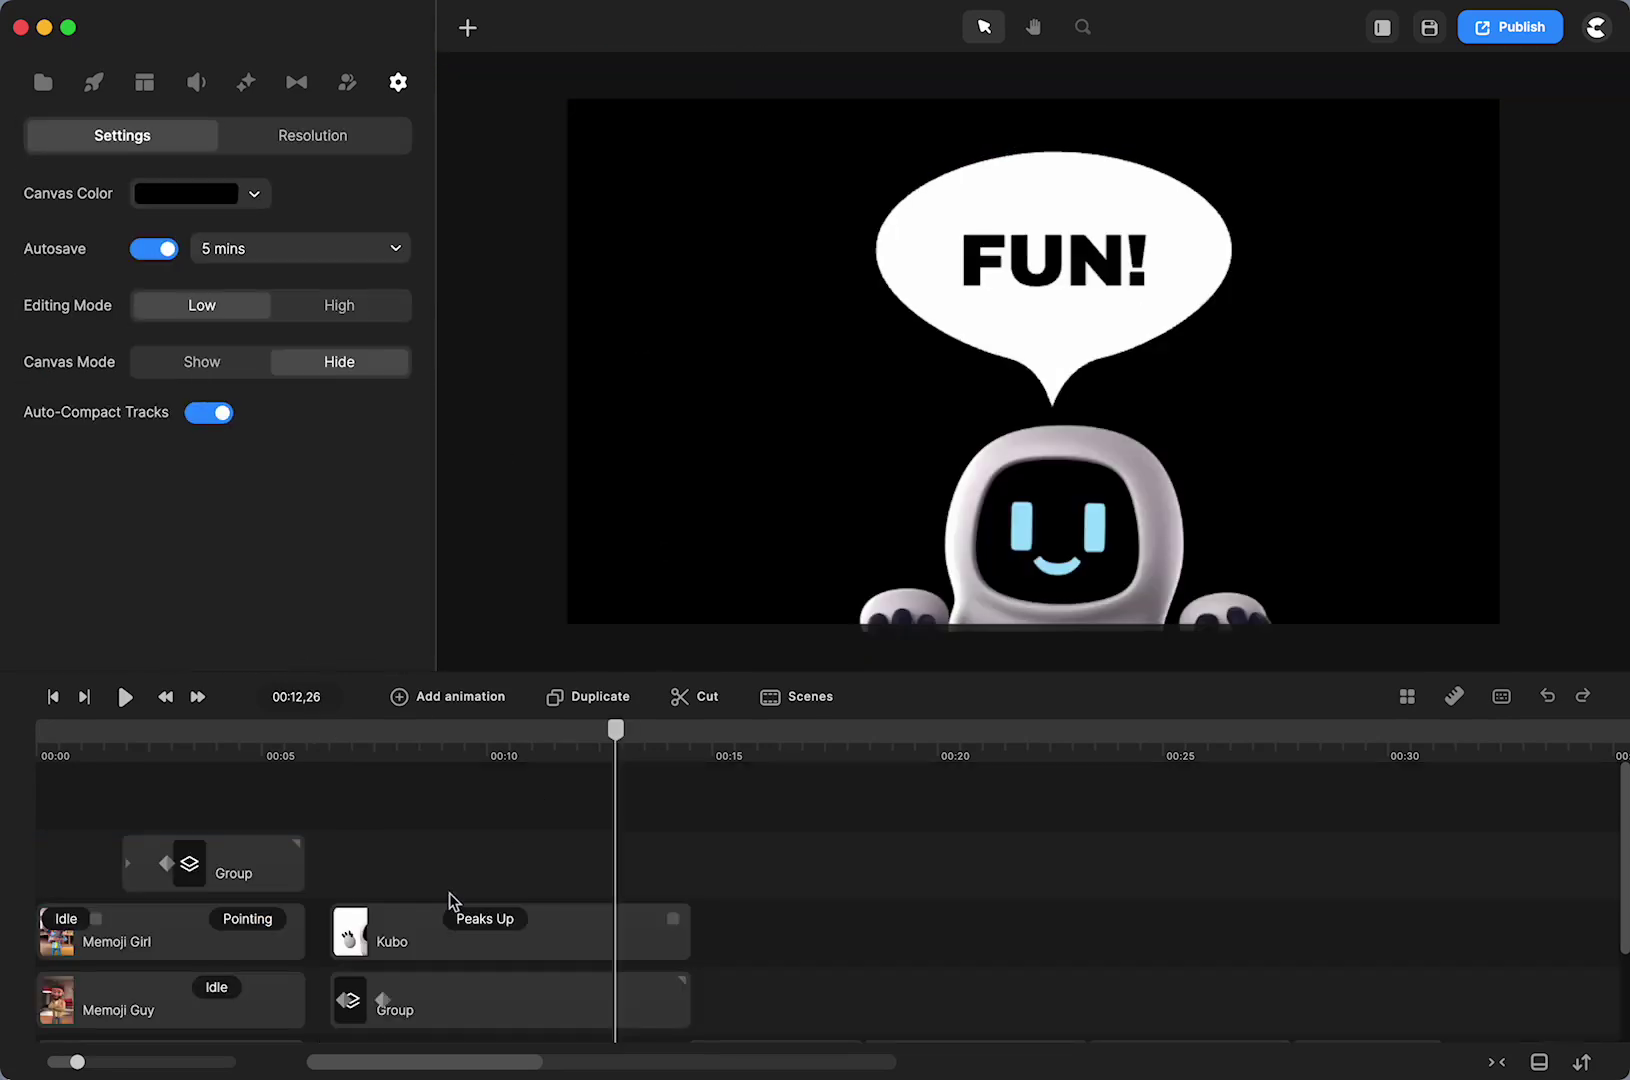
click(452, 901)
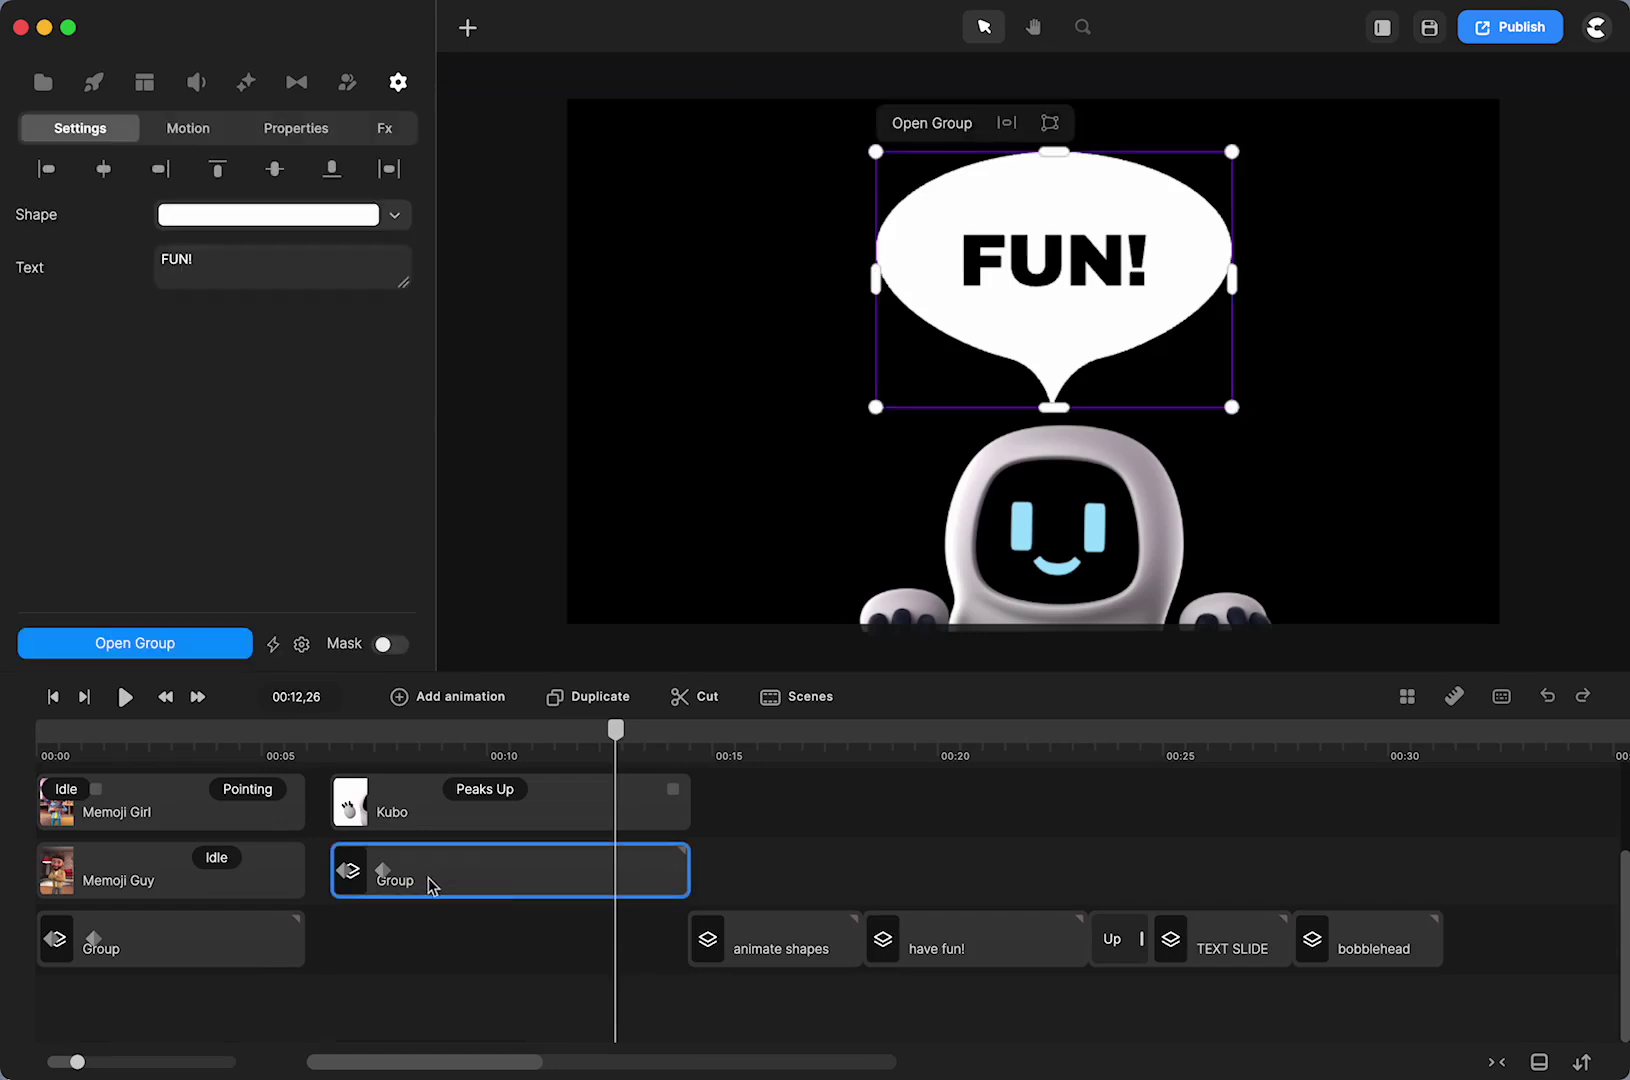
drag(613, 729, 337, 800)
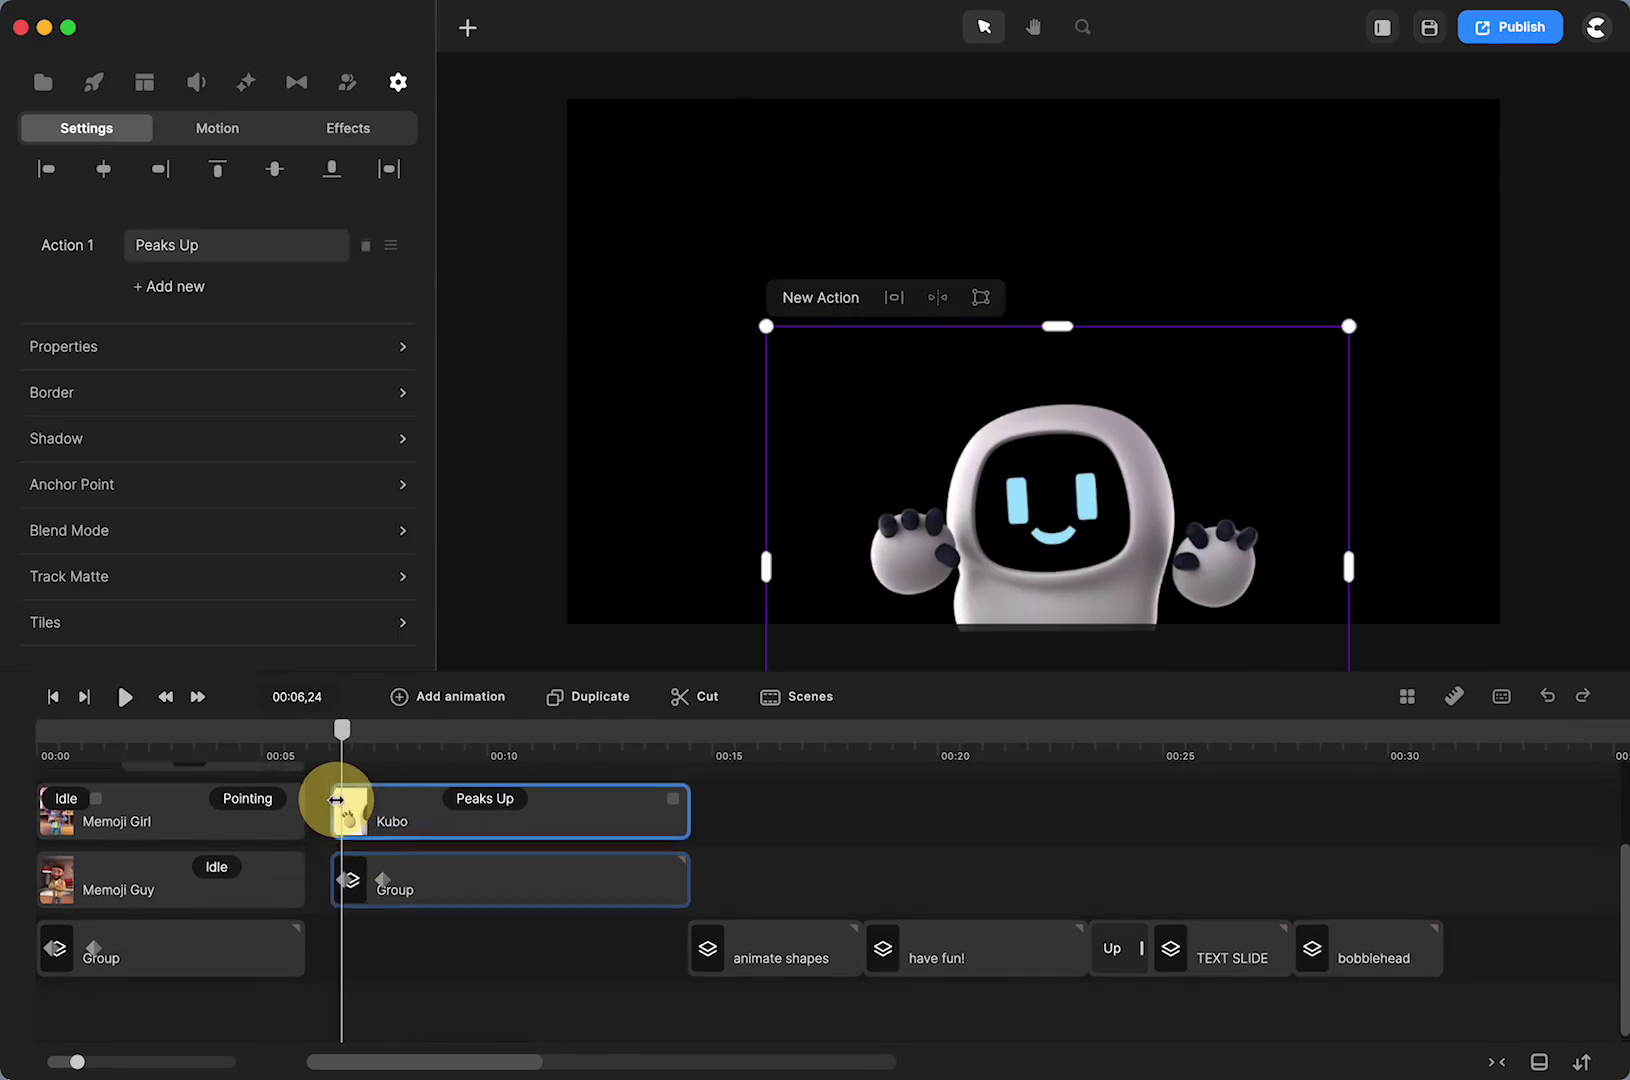
scroll(345, 860, up, 1)
click(347, 930)
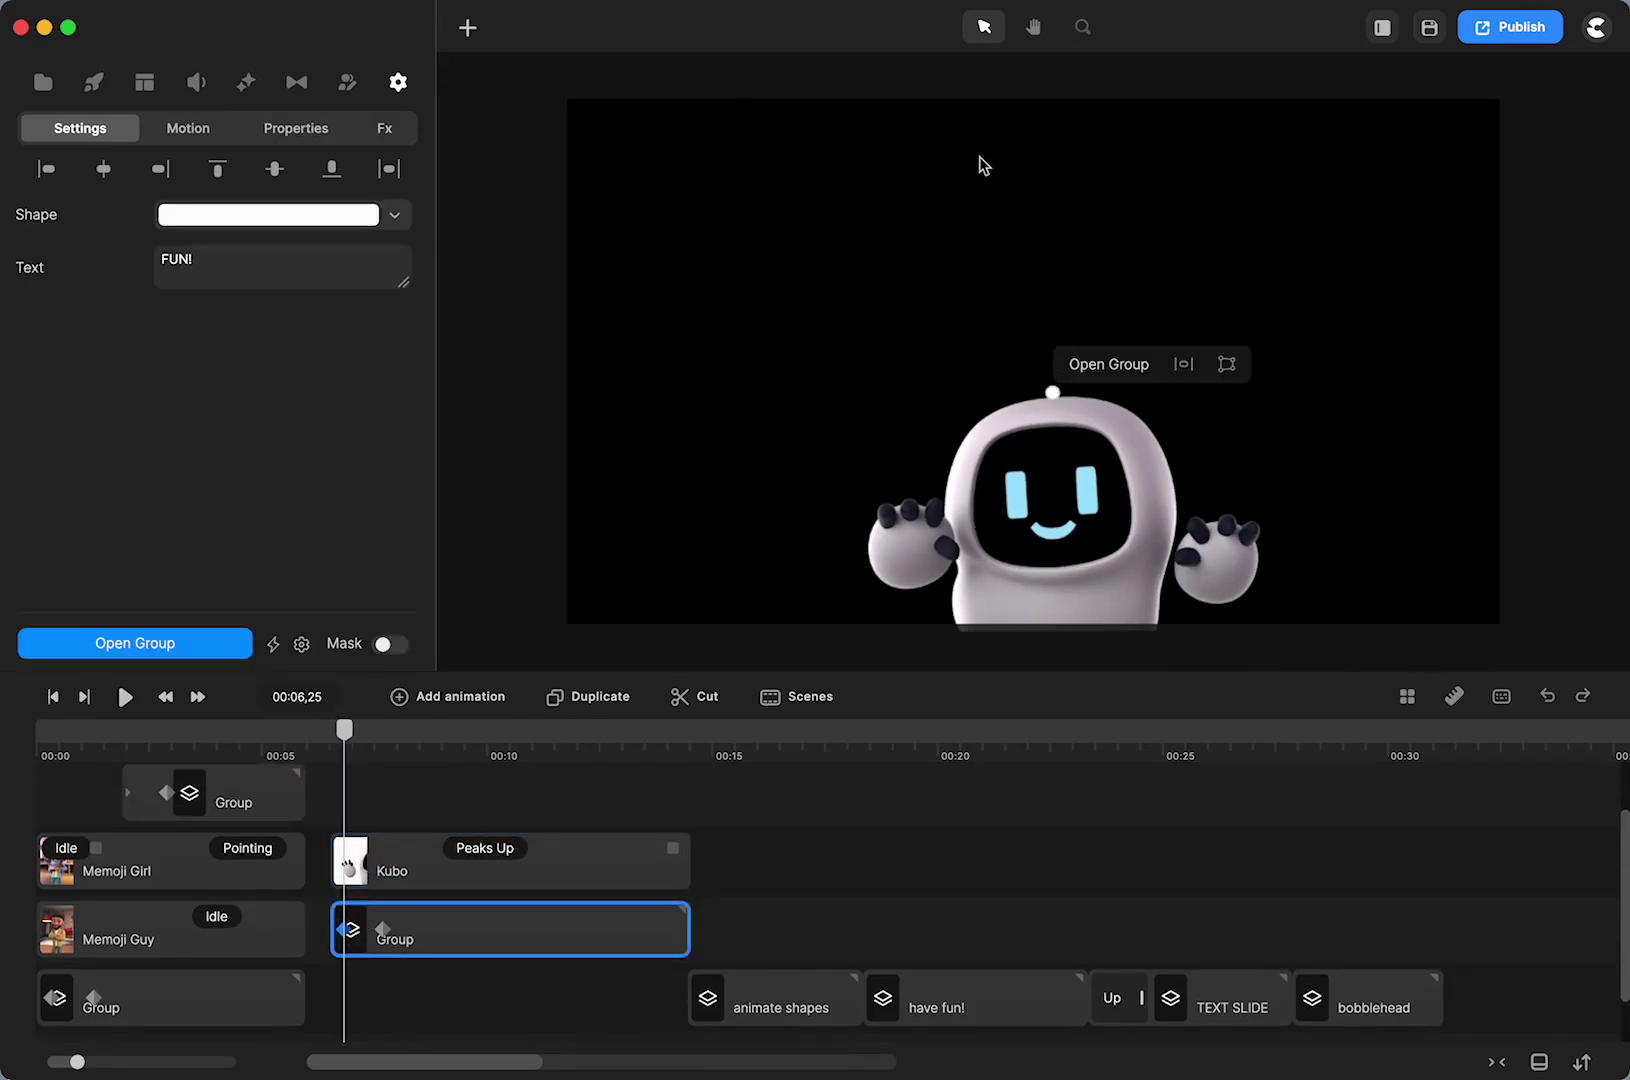
drag(346, 729, 352, 795)
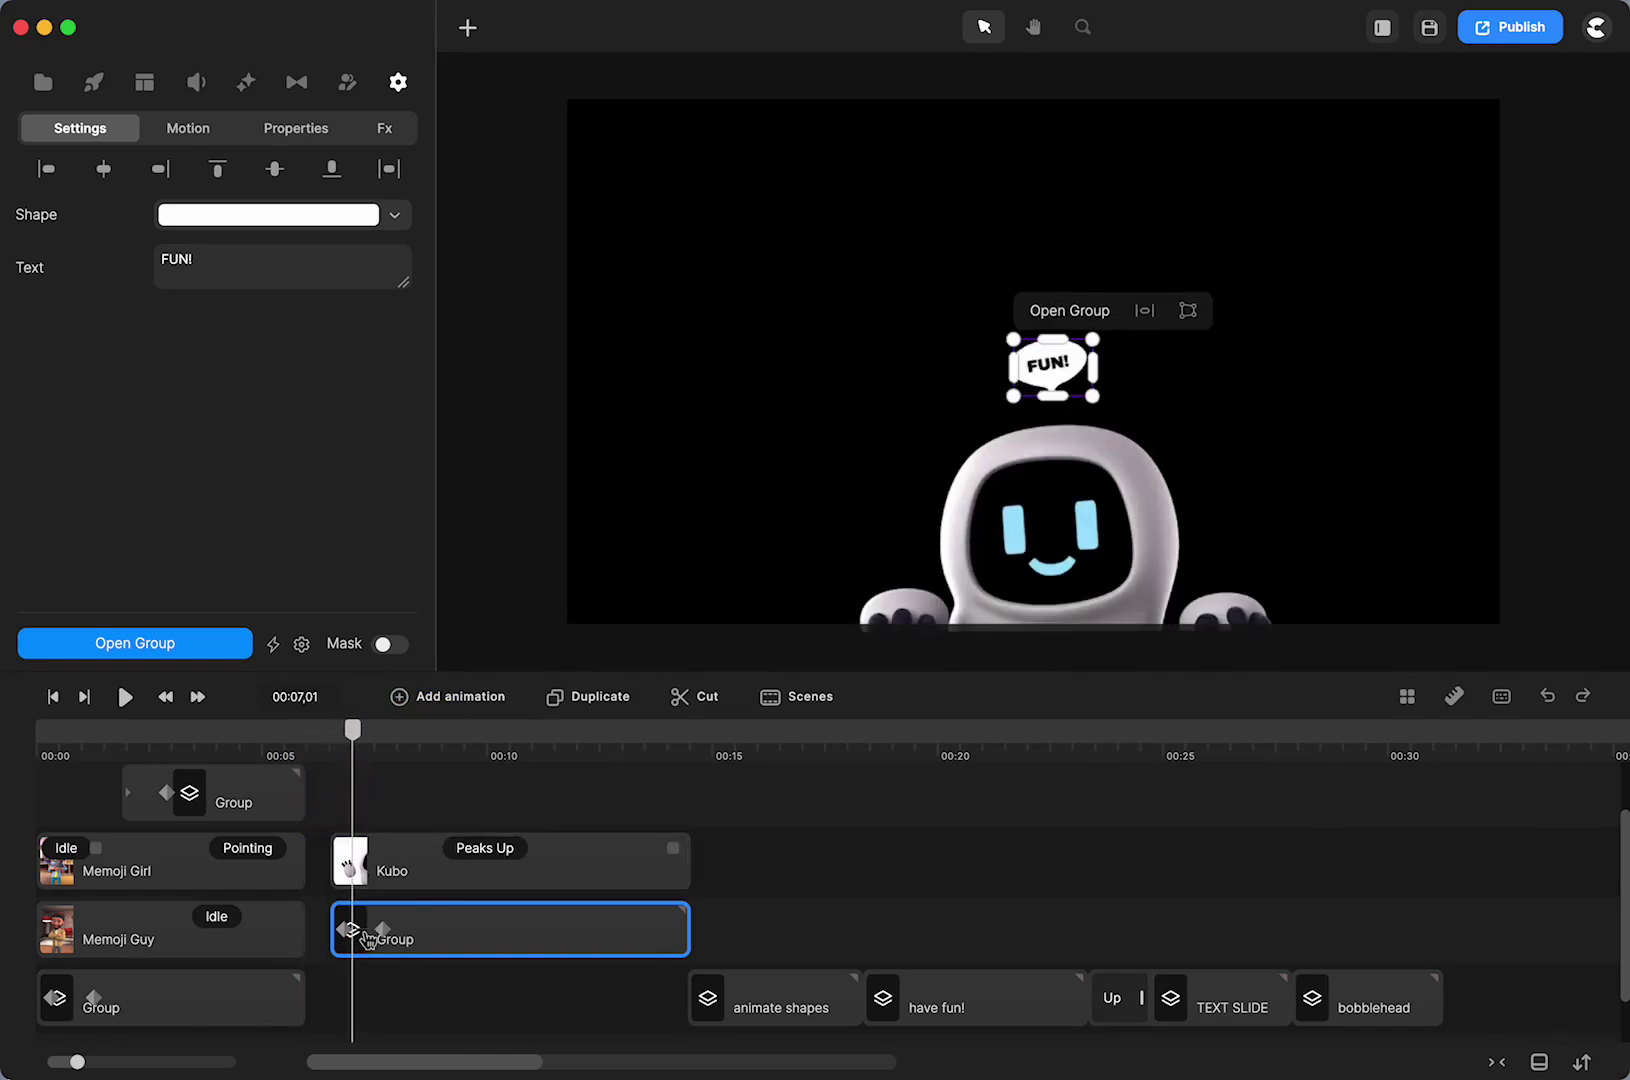
Step: Check the bubble keyframe's Linear easing and Properties, then scrub to 00:08,03 to watch it grow
click(367, 935)
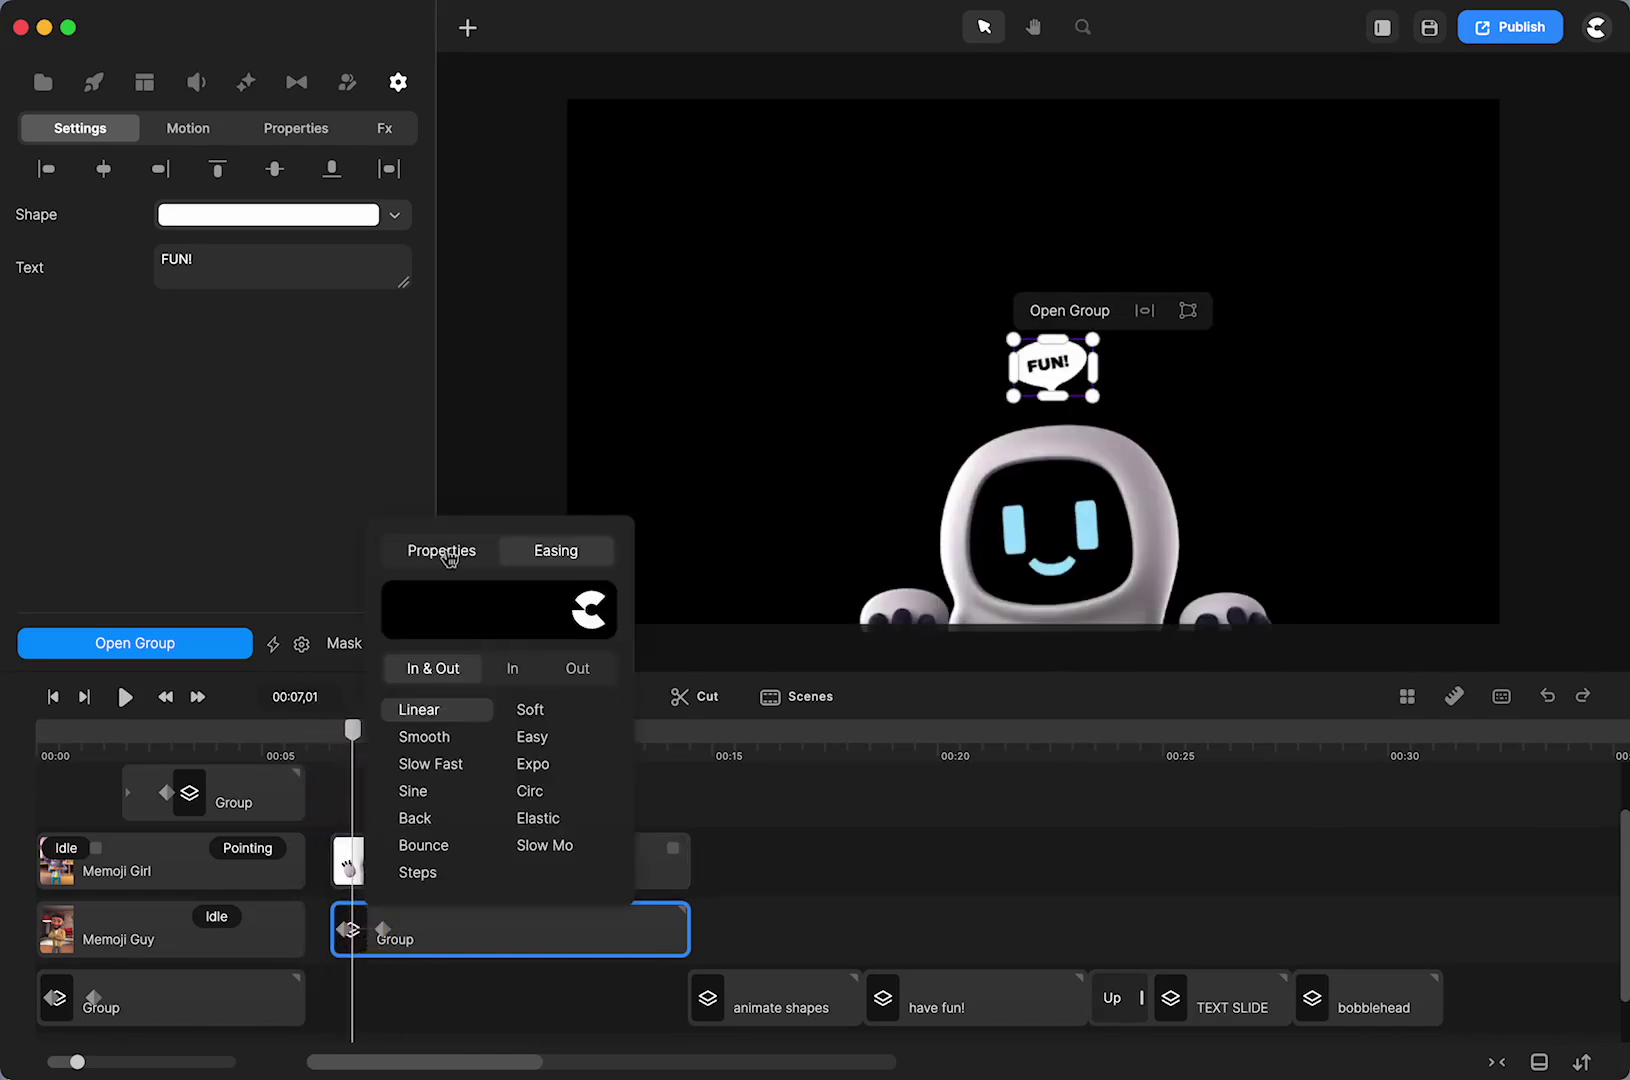
click(442, 550)
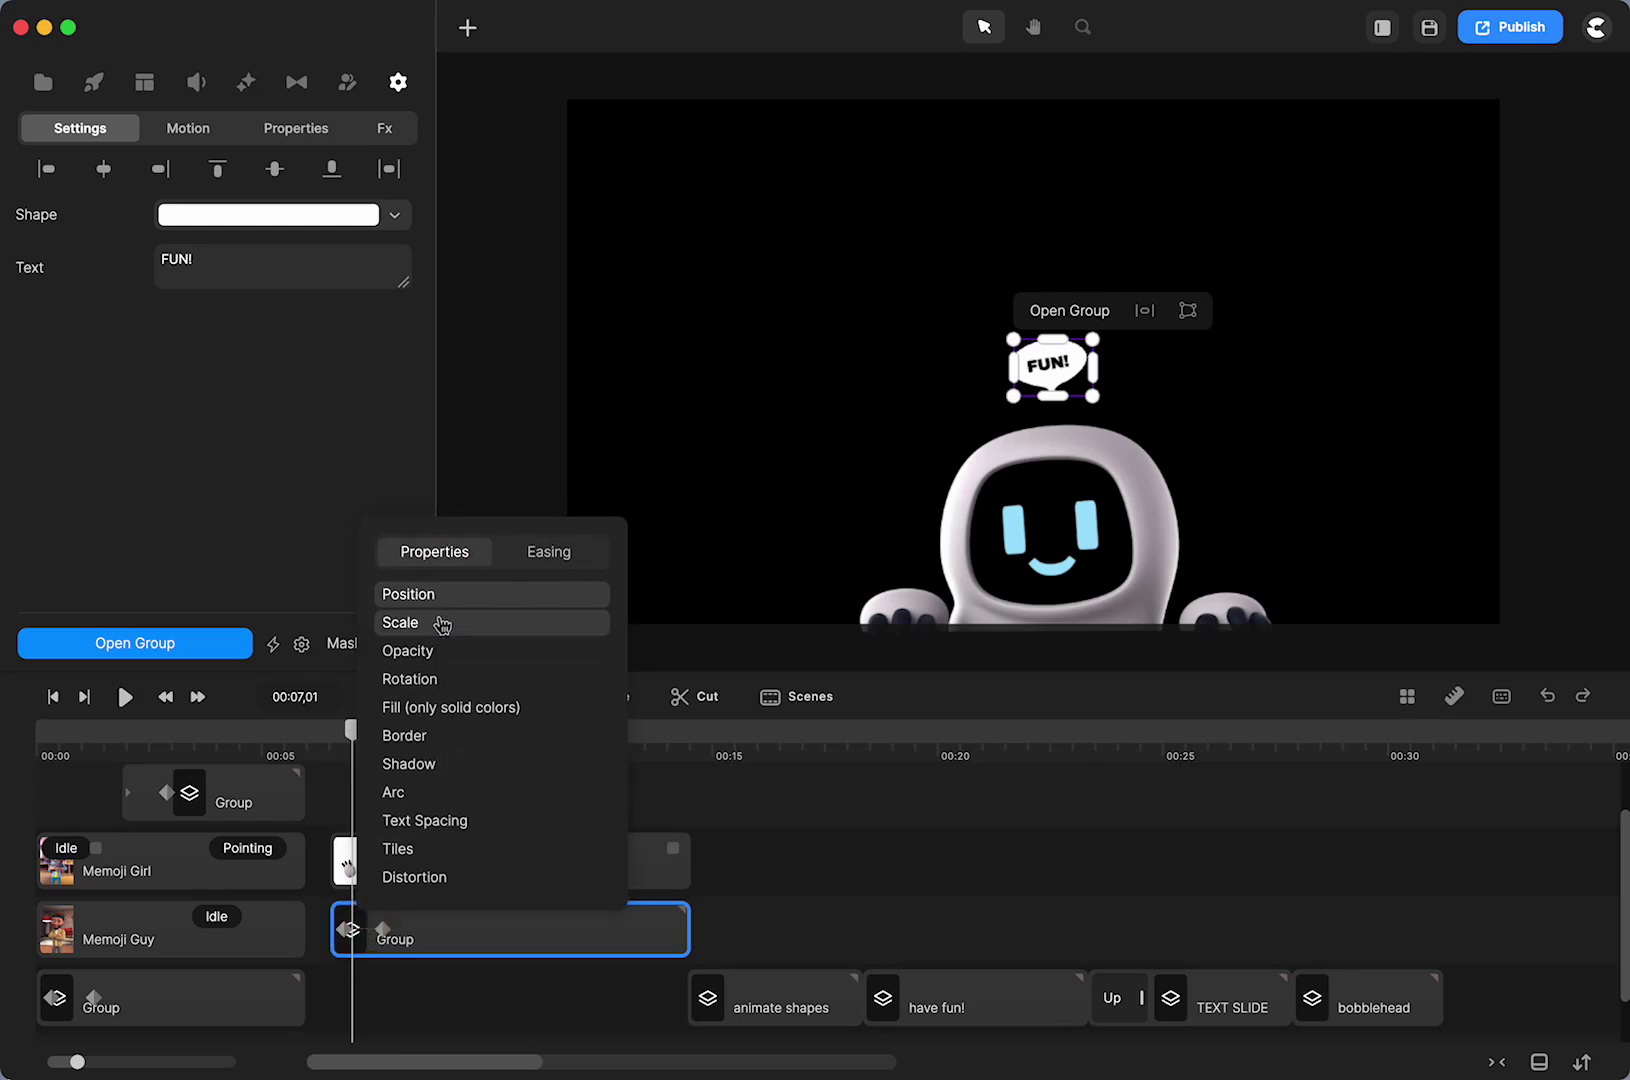
click(556, 552)
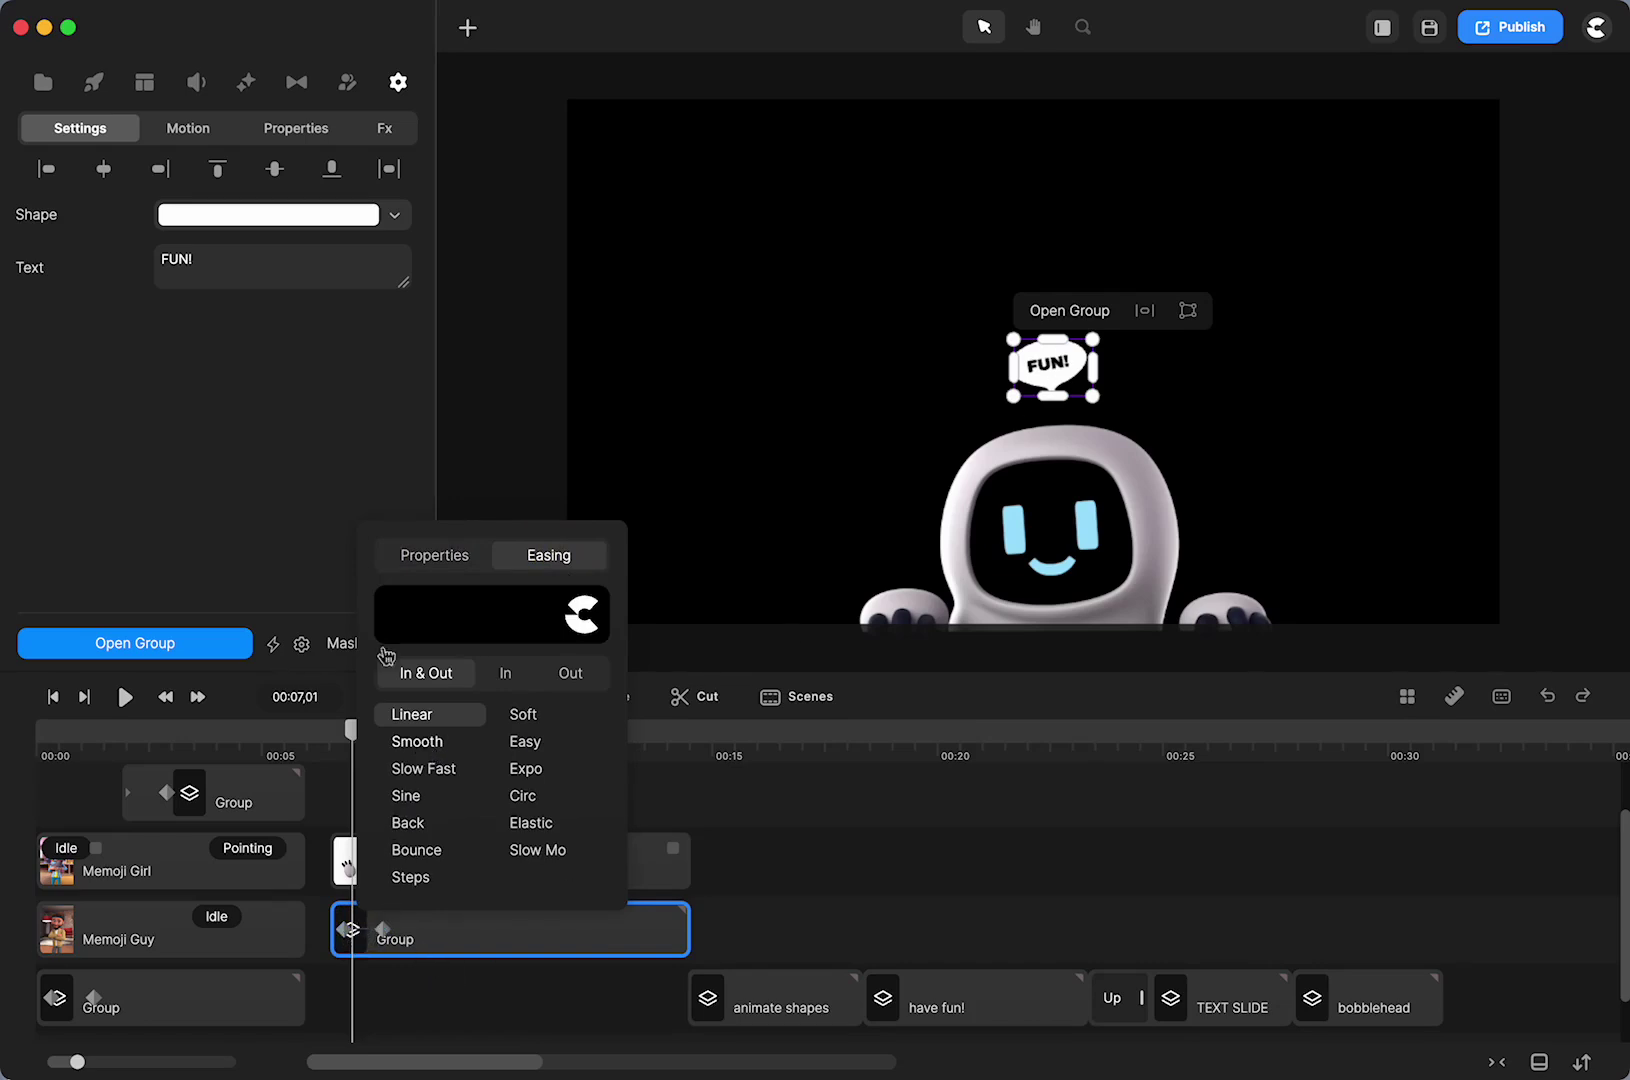
click(296, 128)
scroll(307, 565, down, 5)
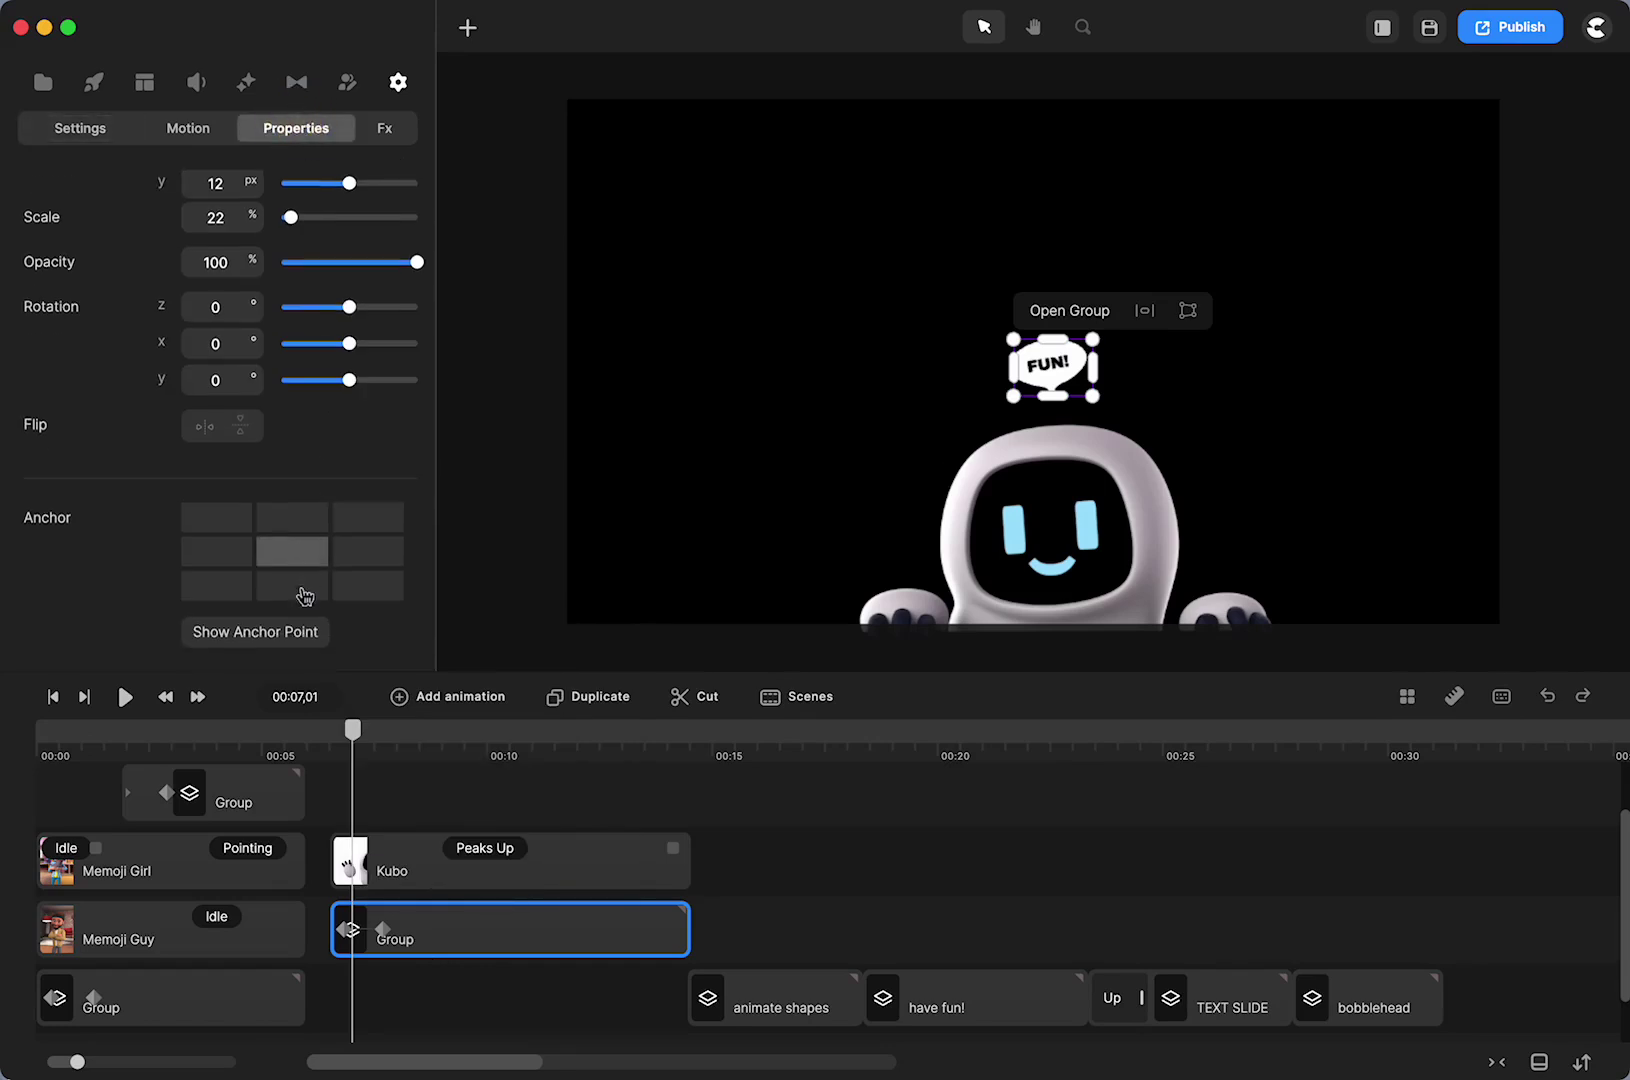
drag(355, 742, 401, 769)
Step: Show the bubble shape's anchor point and move it to top centre, position 68, -258 px
double_click(475, 920)
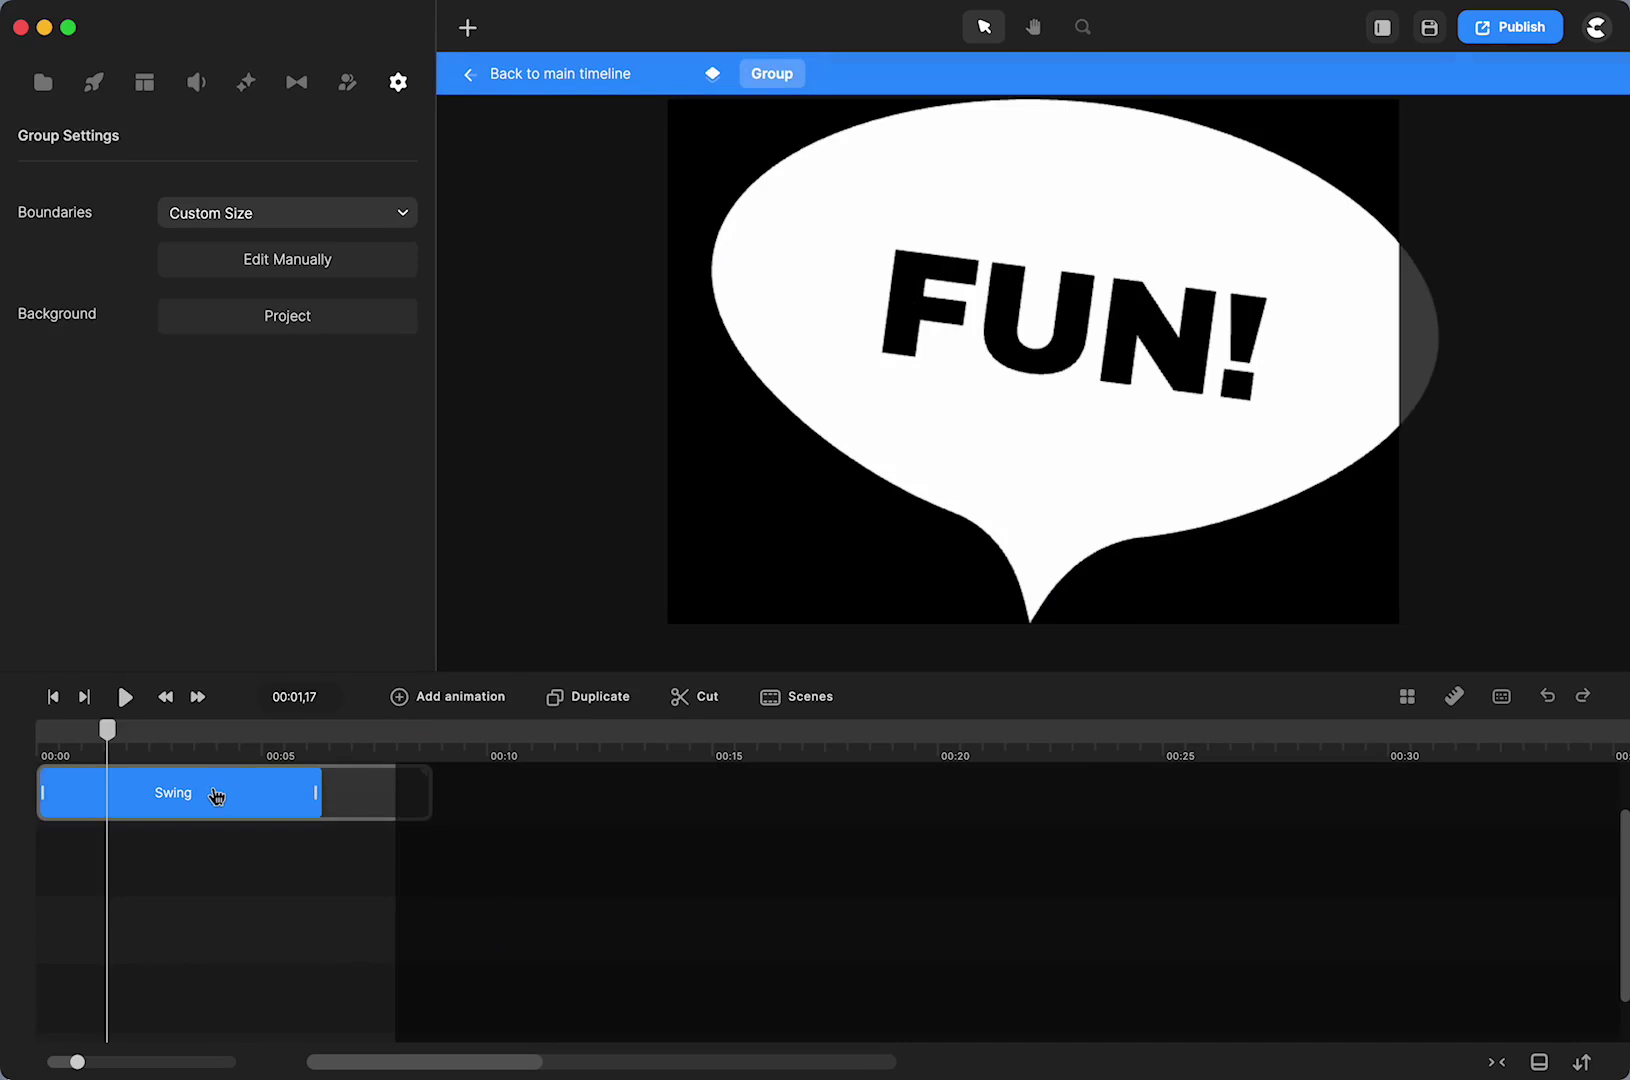
click(354, 791)
click(302, 135)
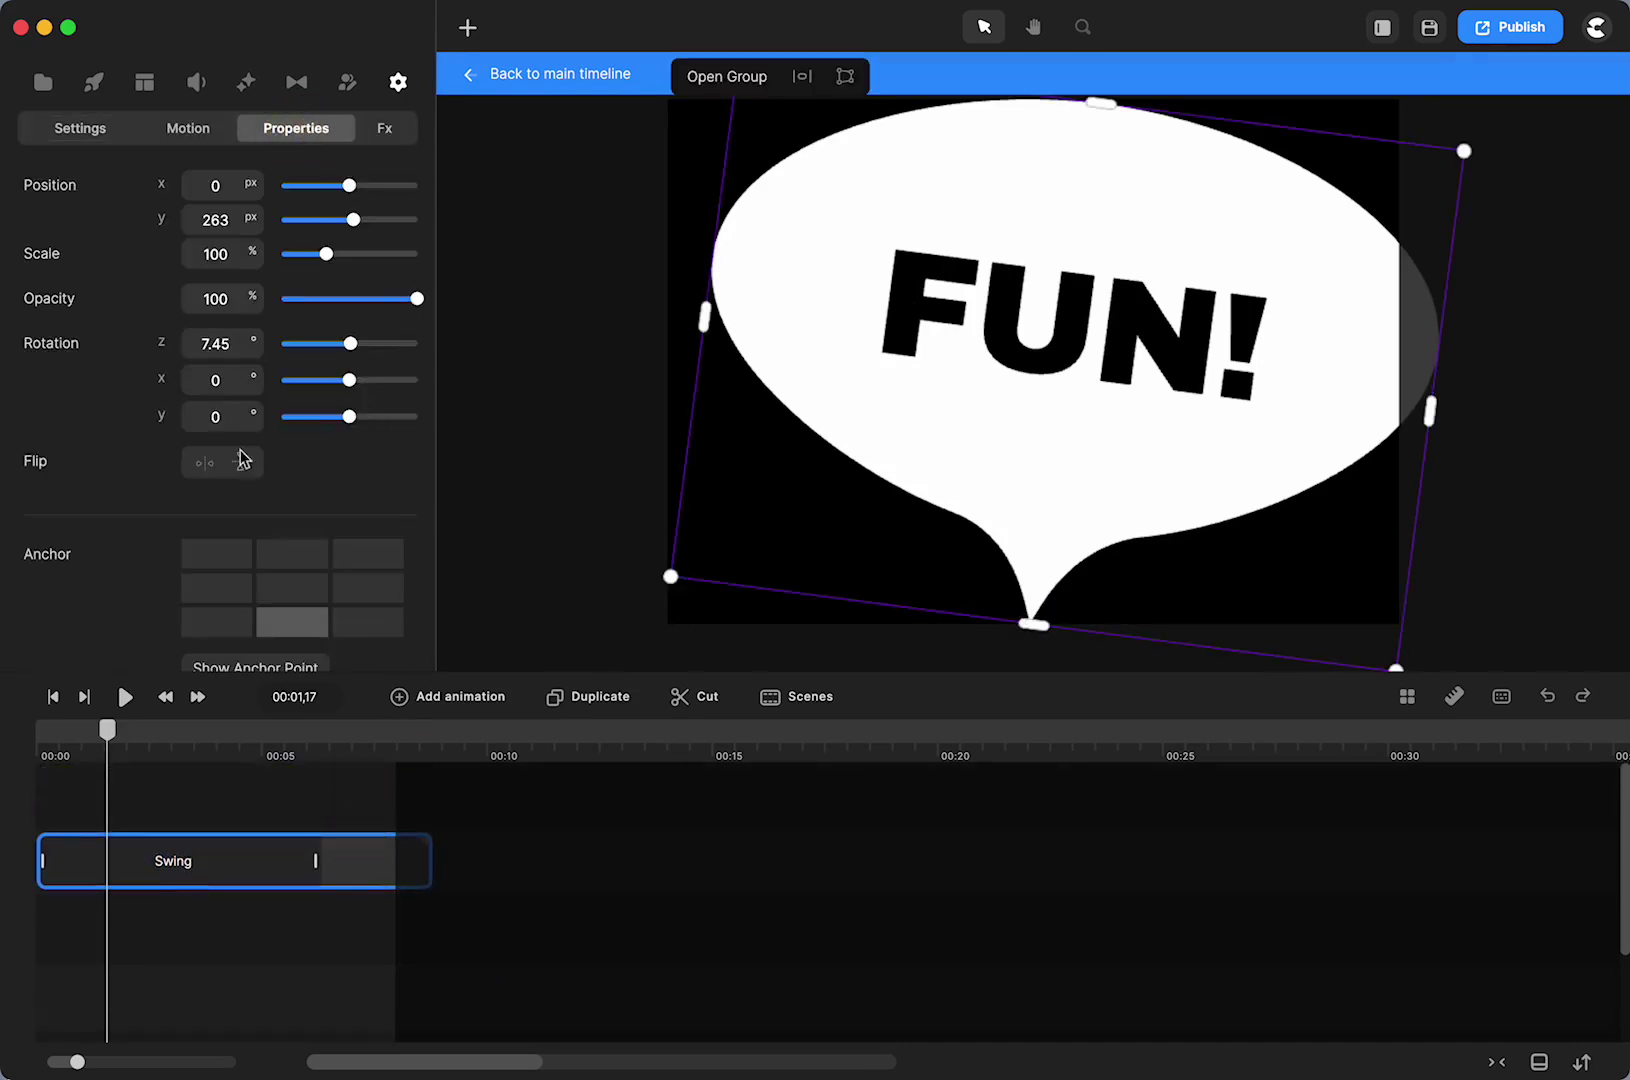
click(309, 670)
click(283, 563)
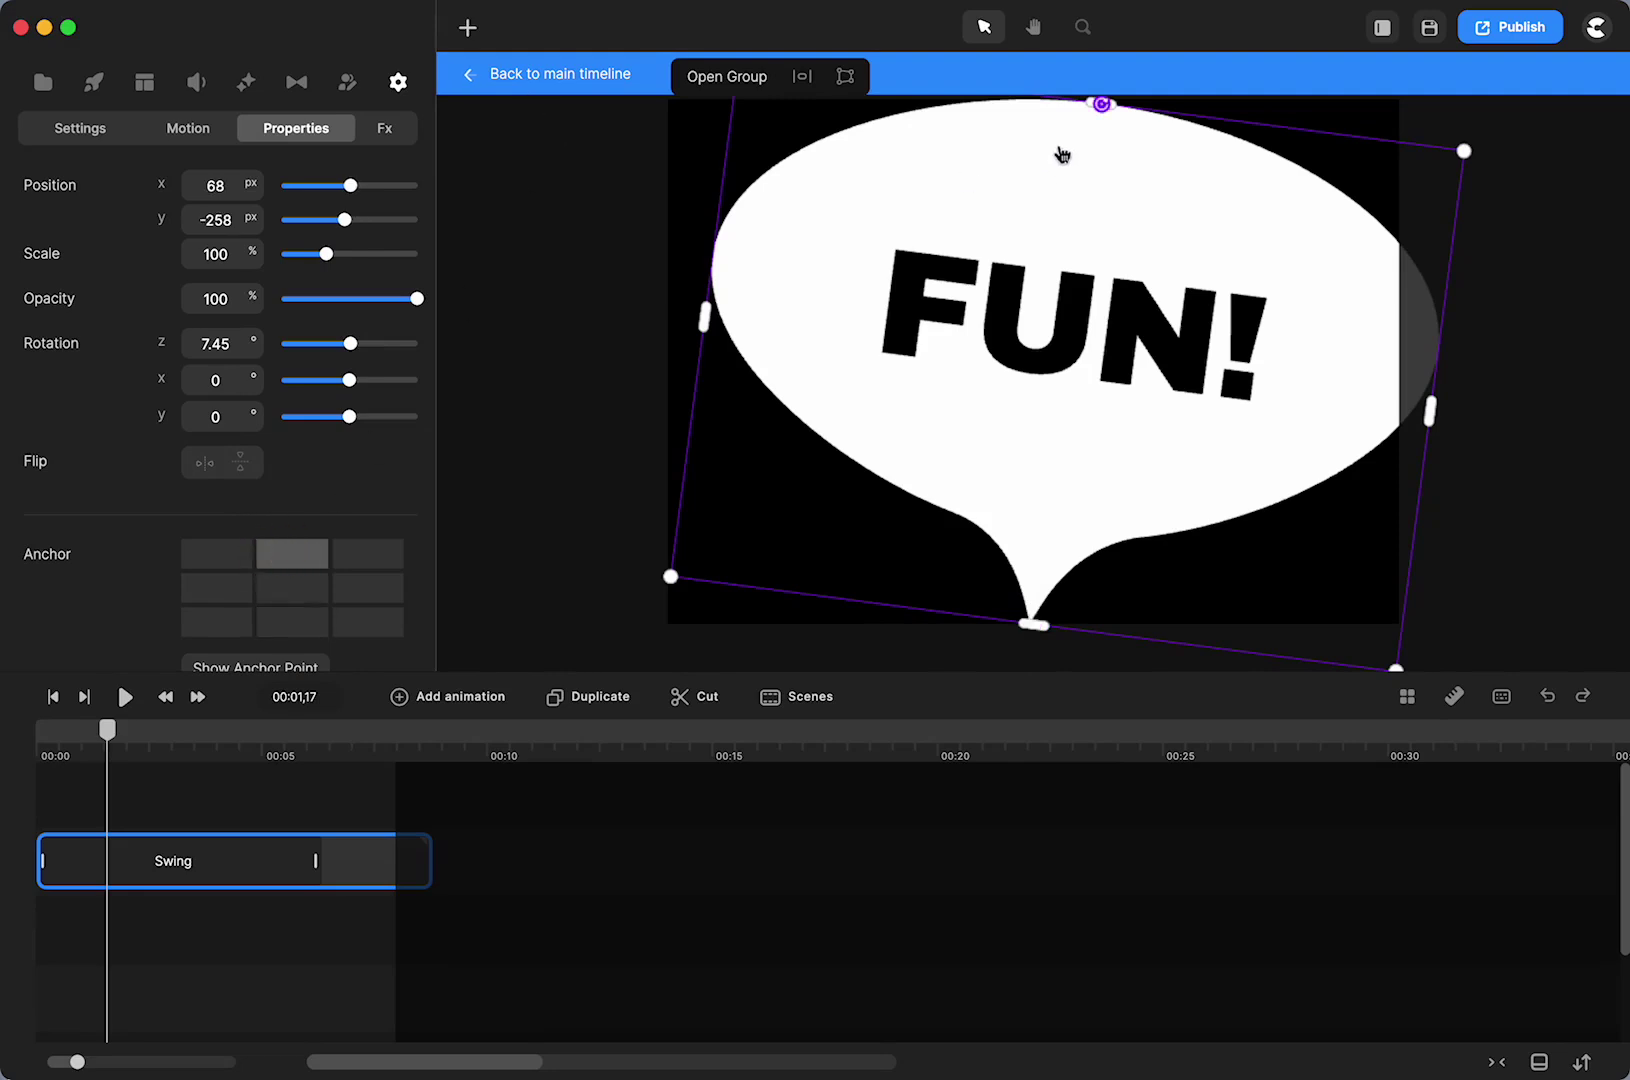
click(598, 73)
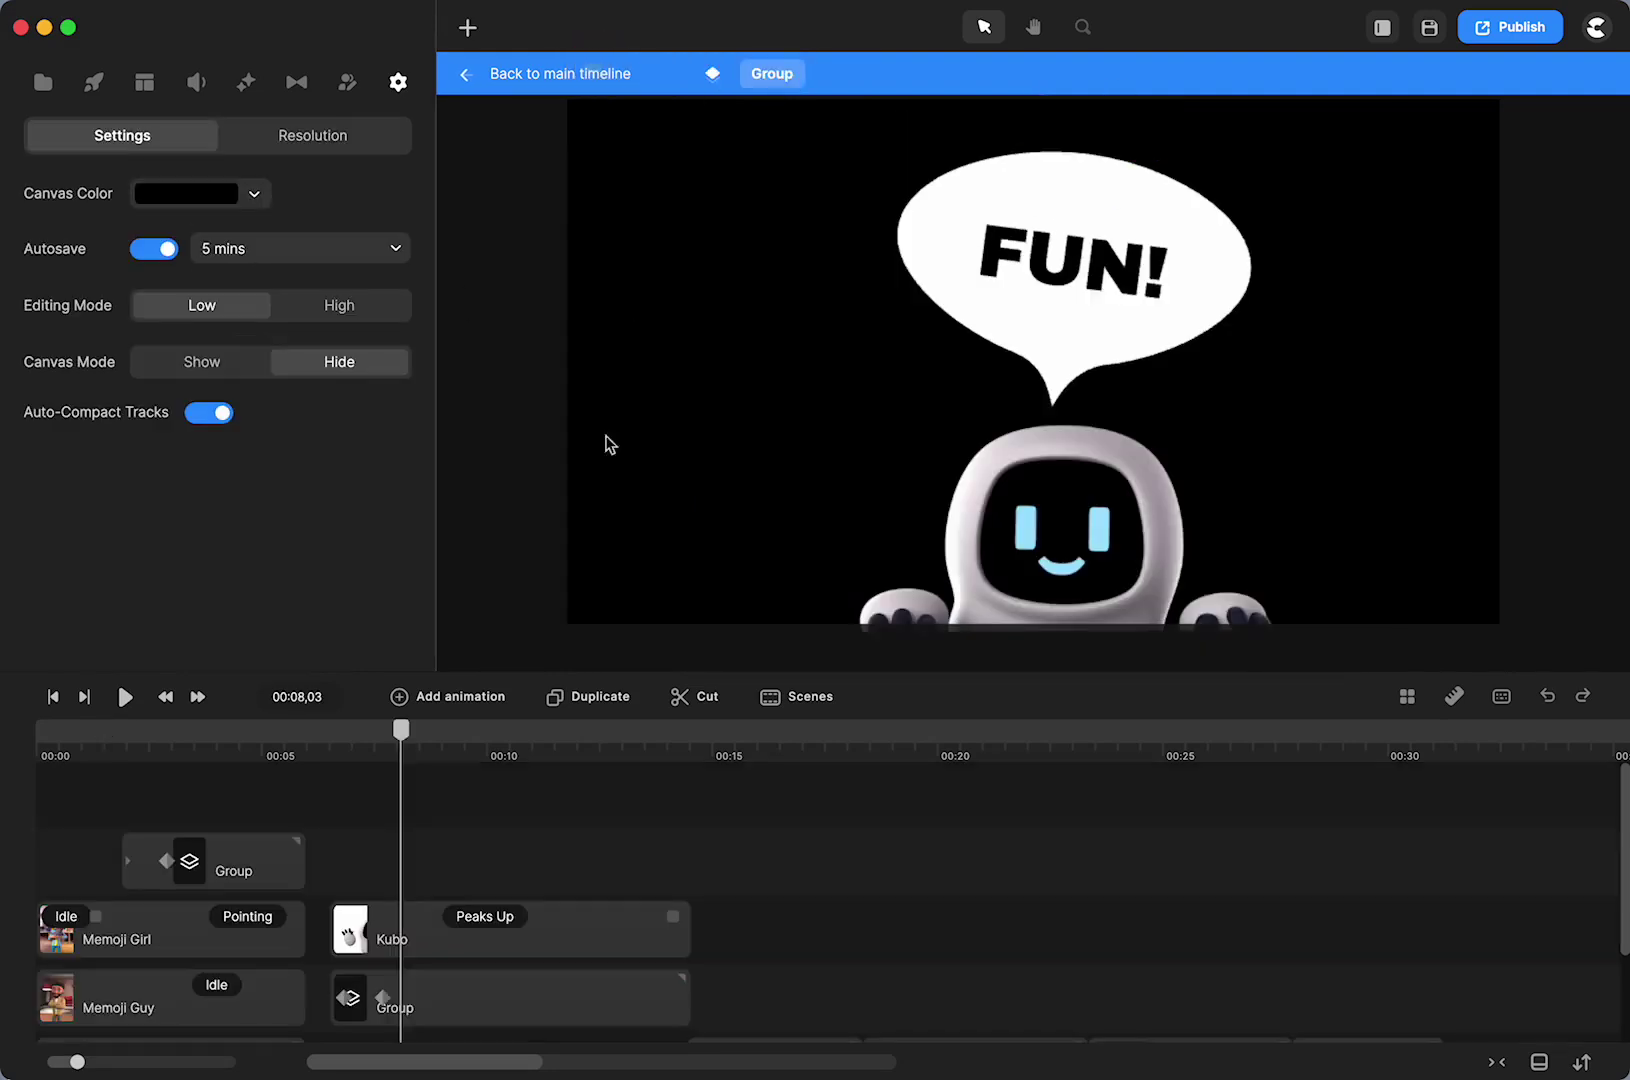
drag(398, 736, 430, 780)
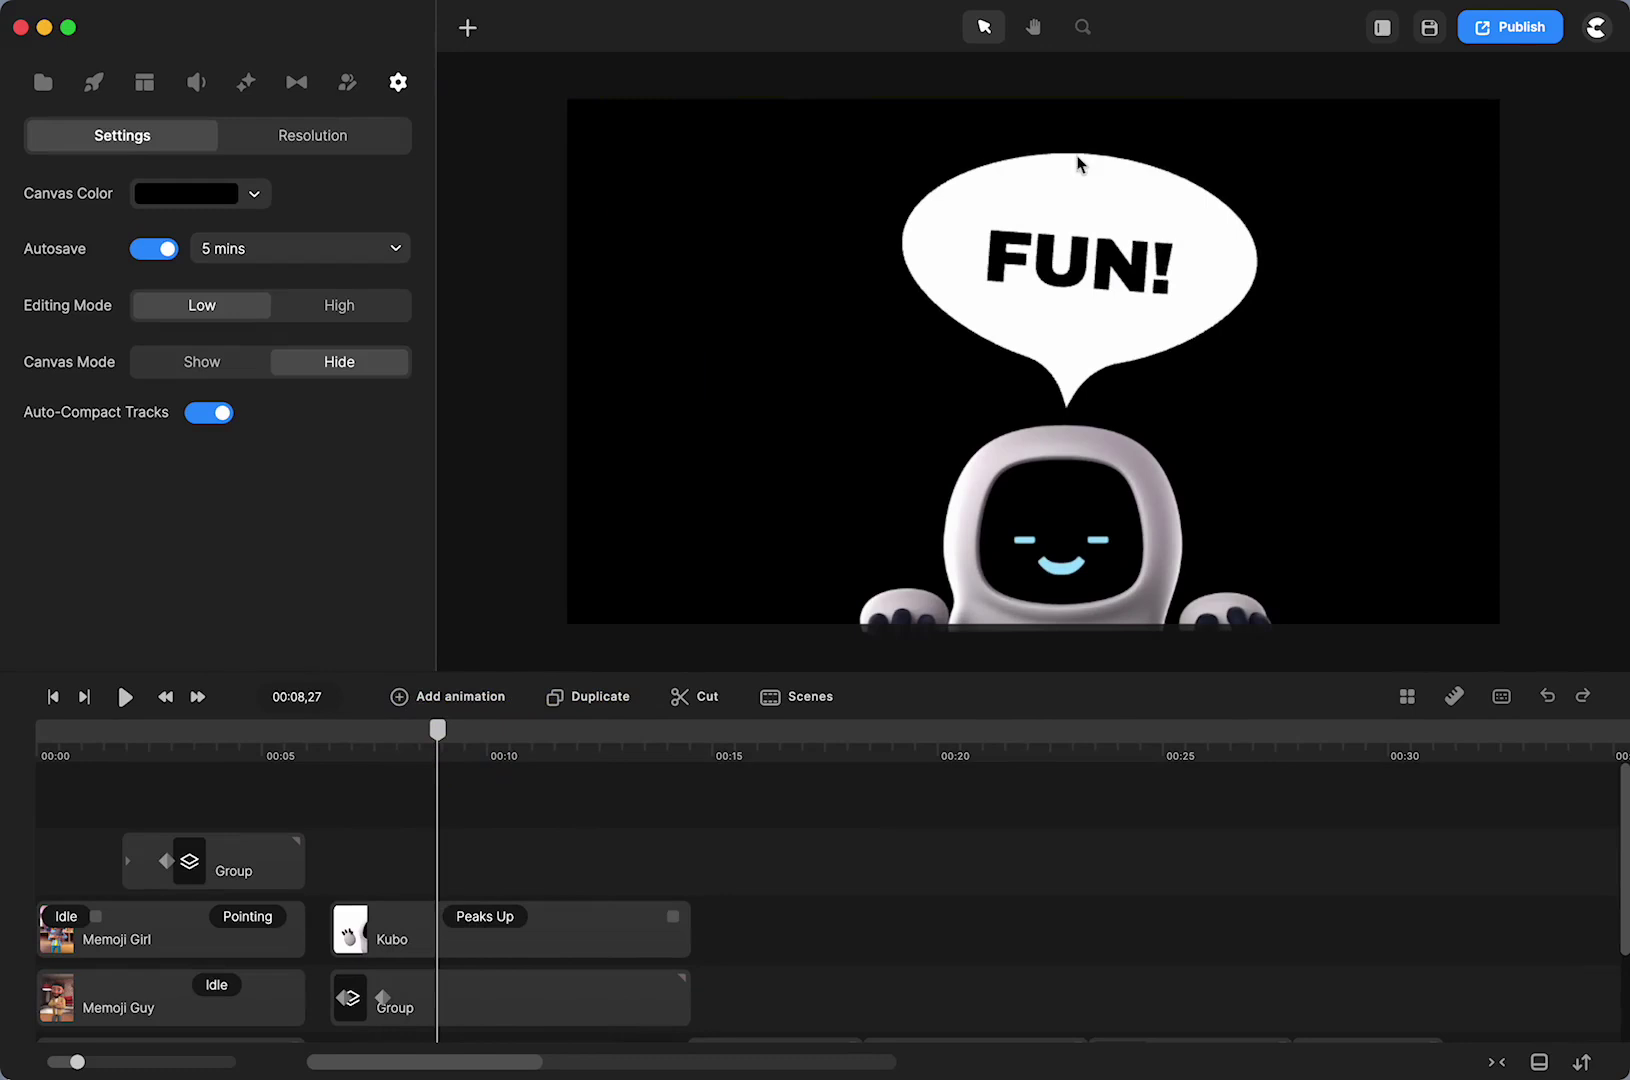
mouse_move(438, 735)
mouse_down()
mouse_move(411, 738)
mouse_move(451, 738)
mouse_move(364, 753)
mouse_move(440, 753)
mouse_move(431, 767)
mouse_up()
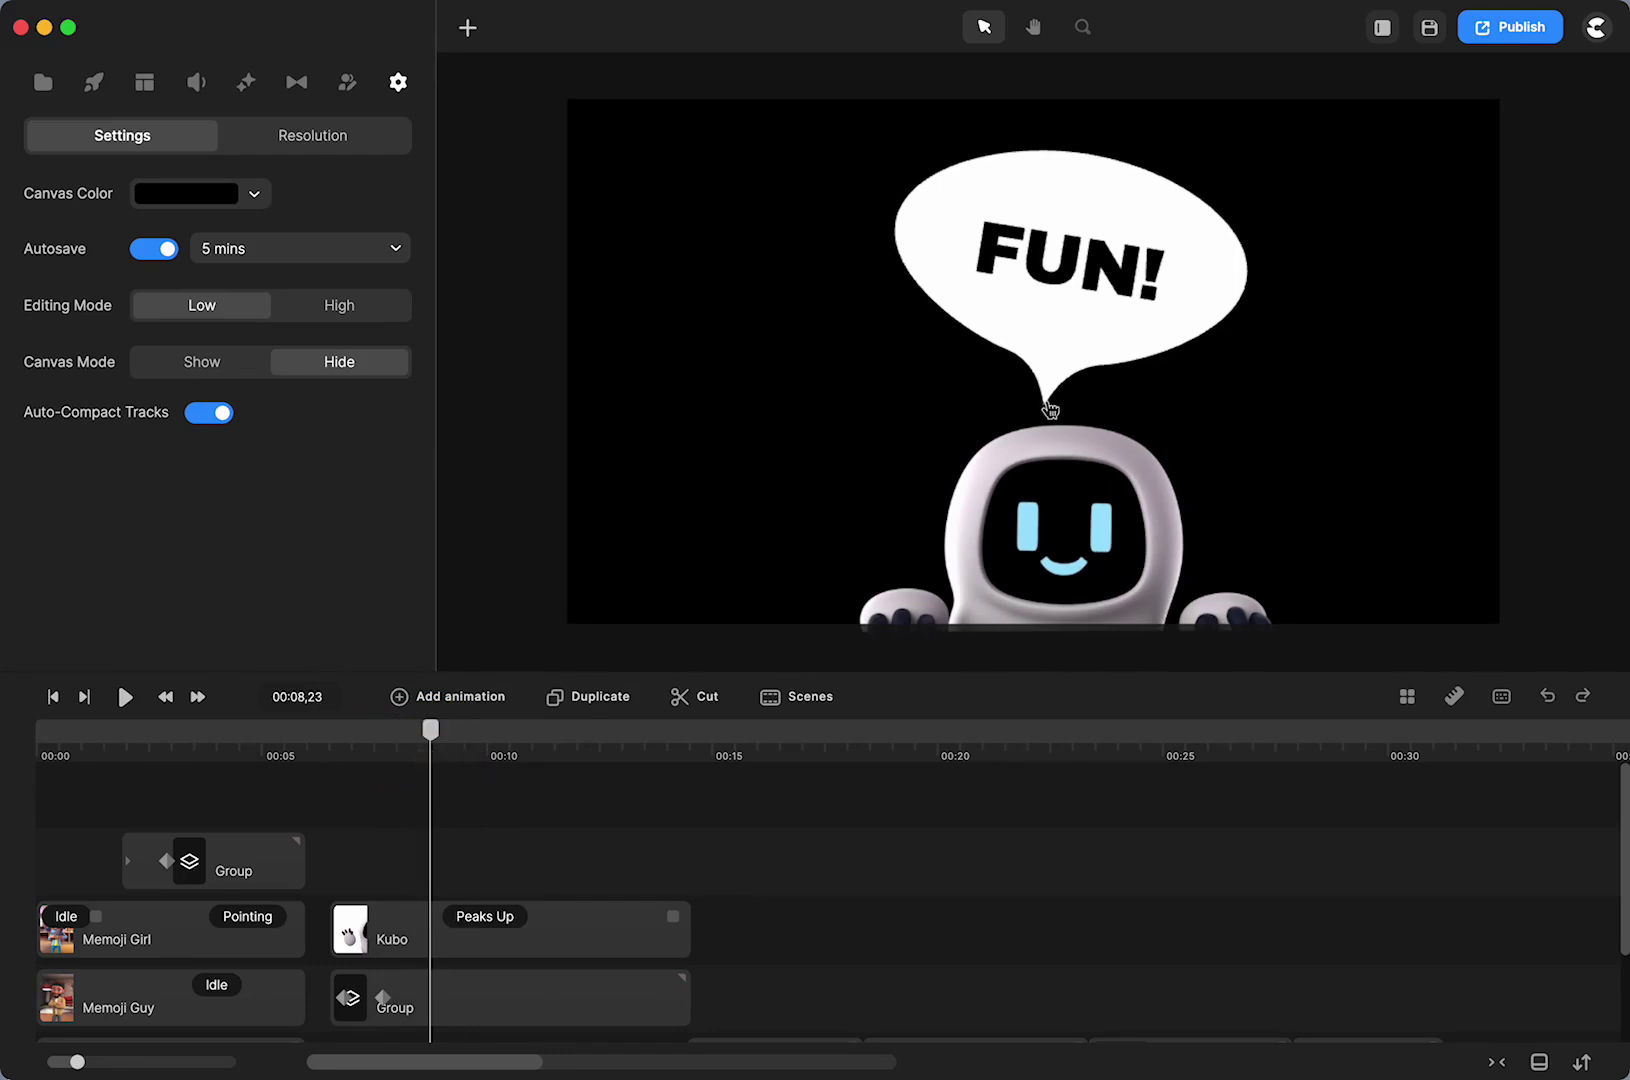
drag(430, 730, 503, 753)
Step: Set the bubble's anchor to its centre and preview the swing on the main timeline
click(527, 980)
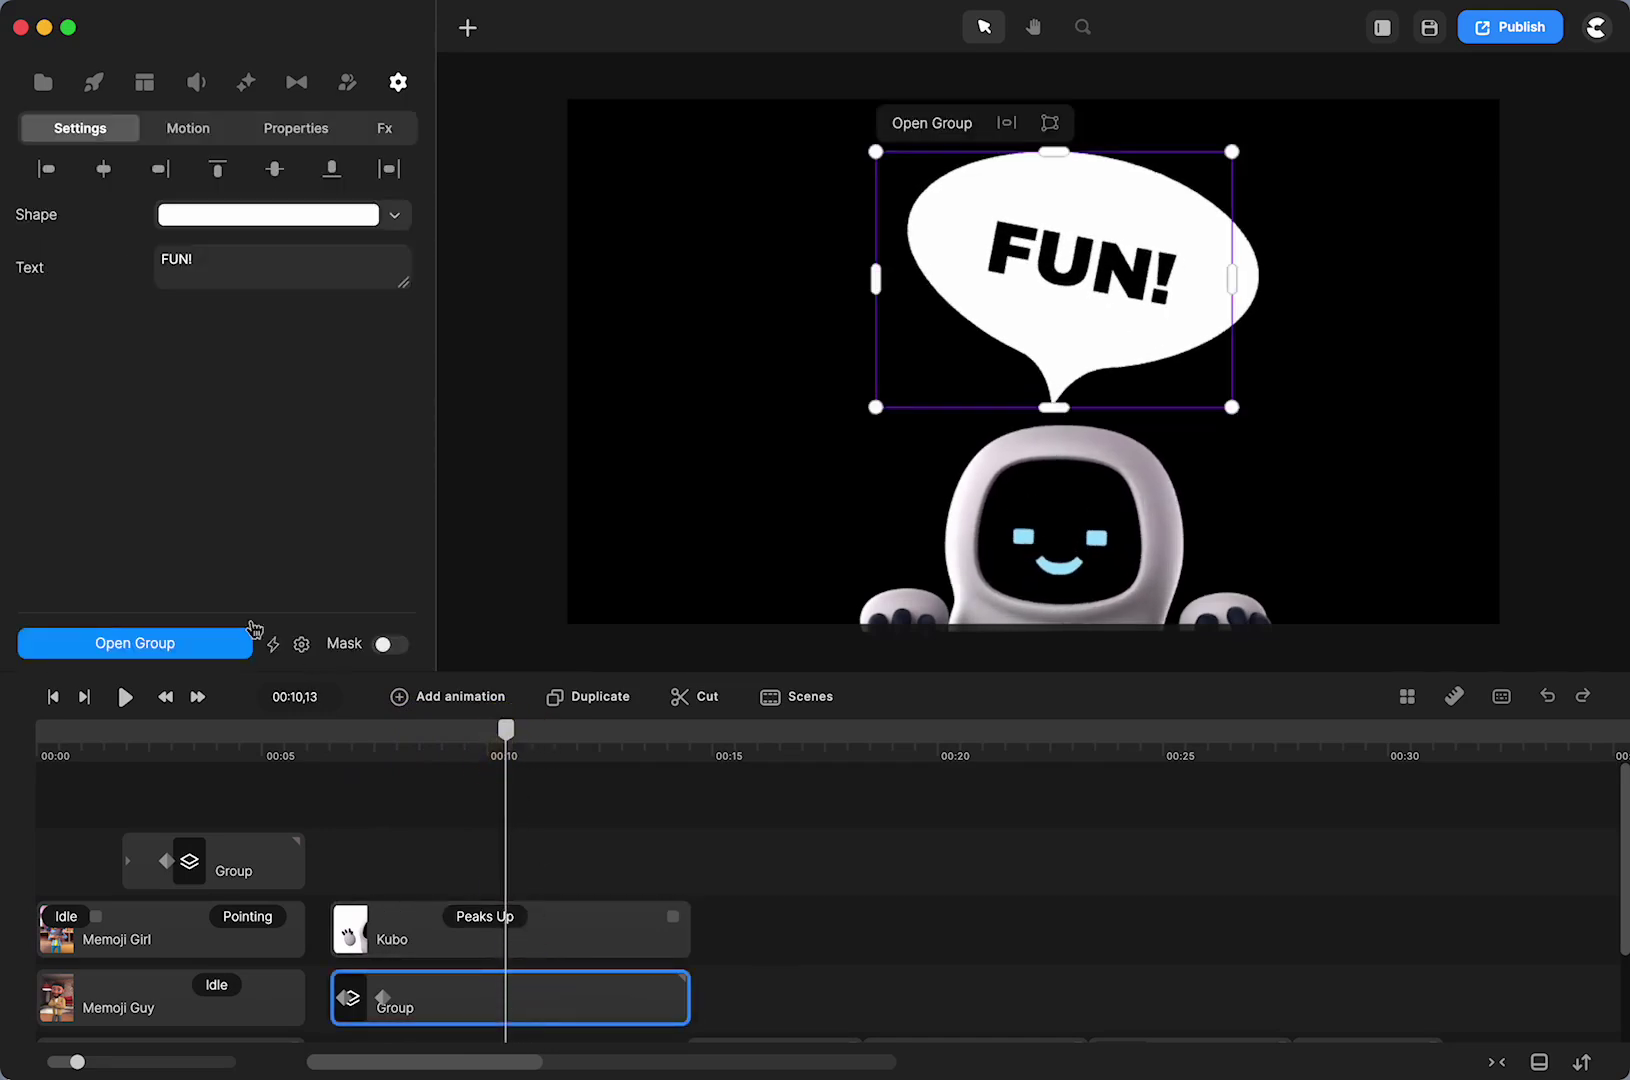
click(180, 645)
click(233, 866)
click(265, 864)
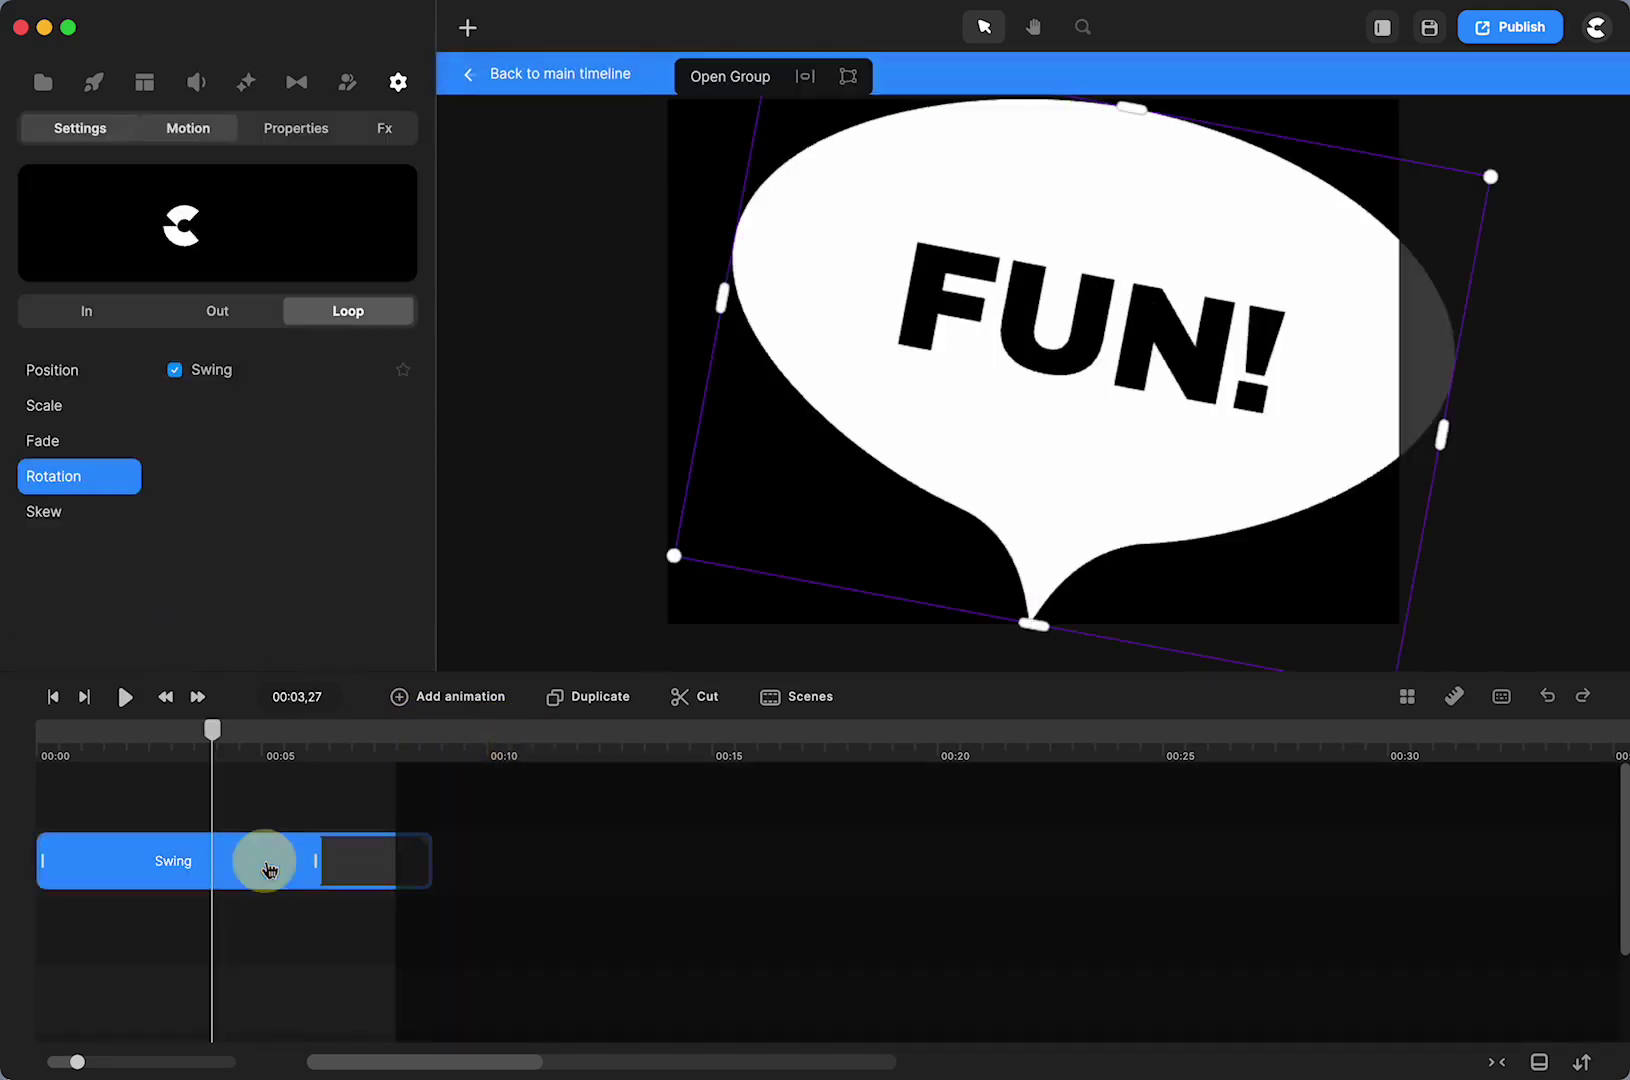
click(297, 130)
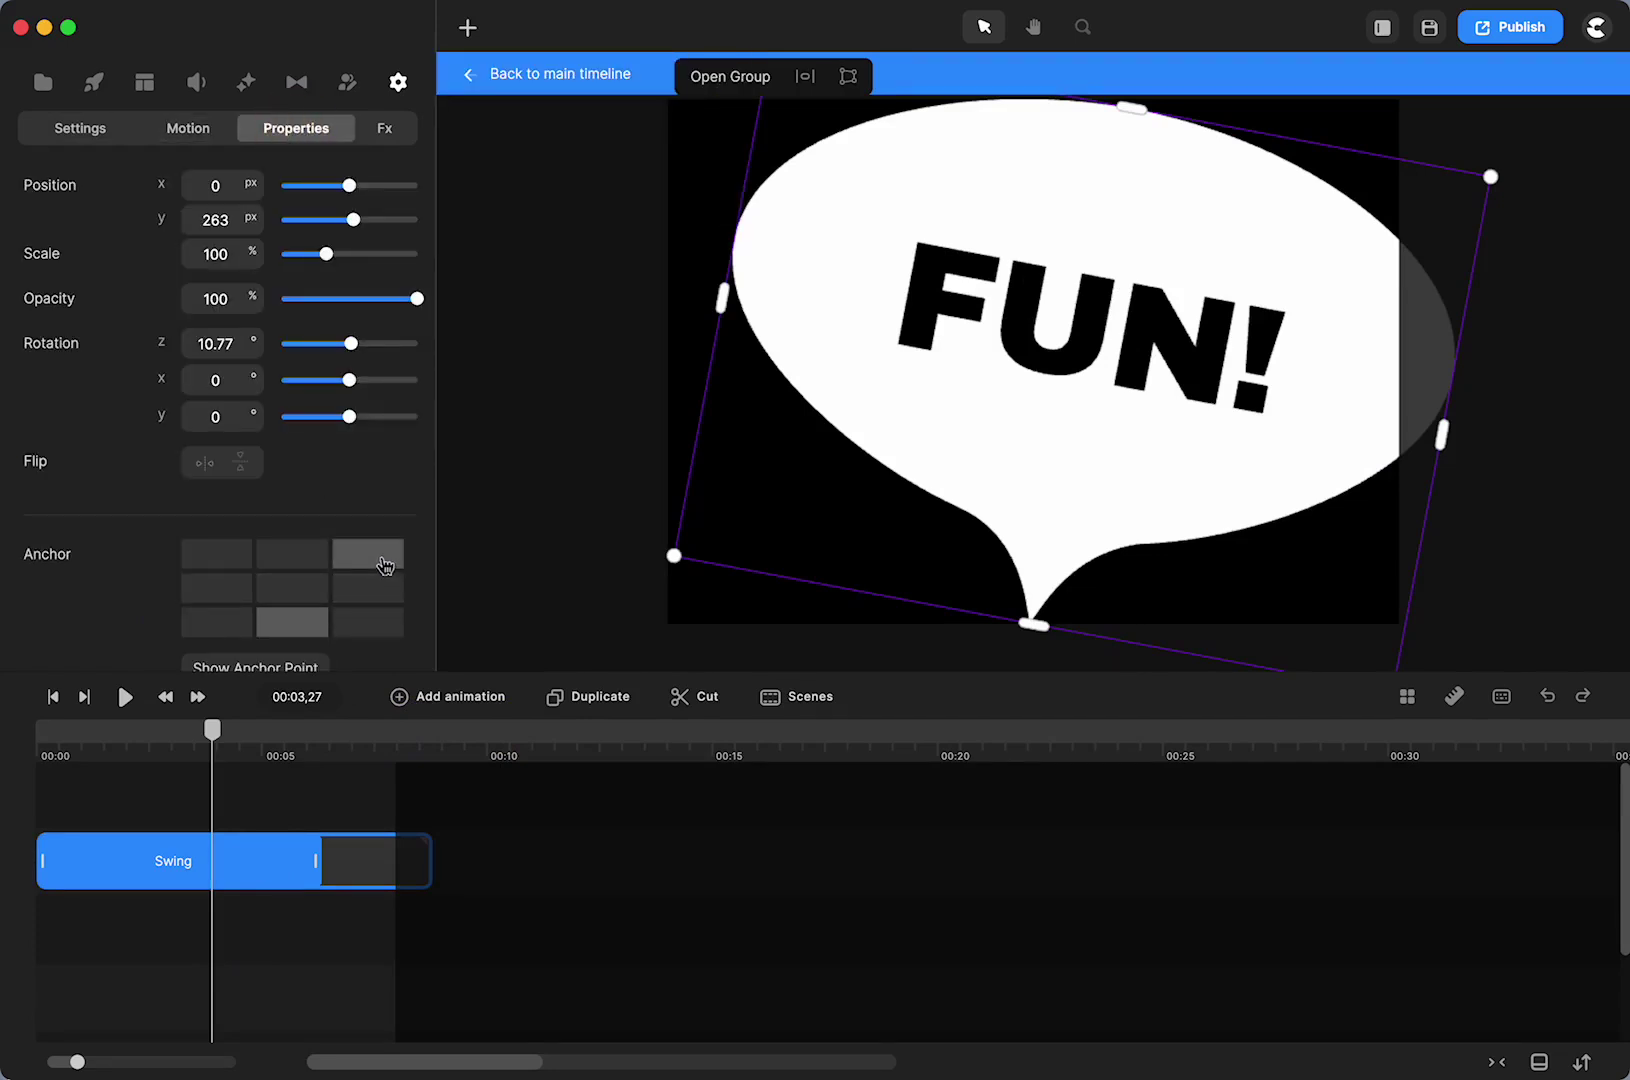
click(290, 596)
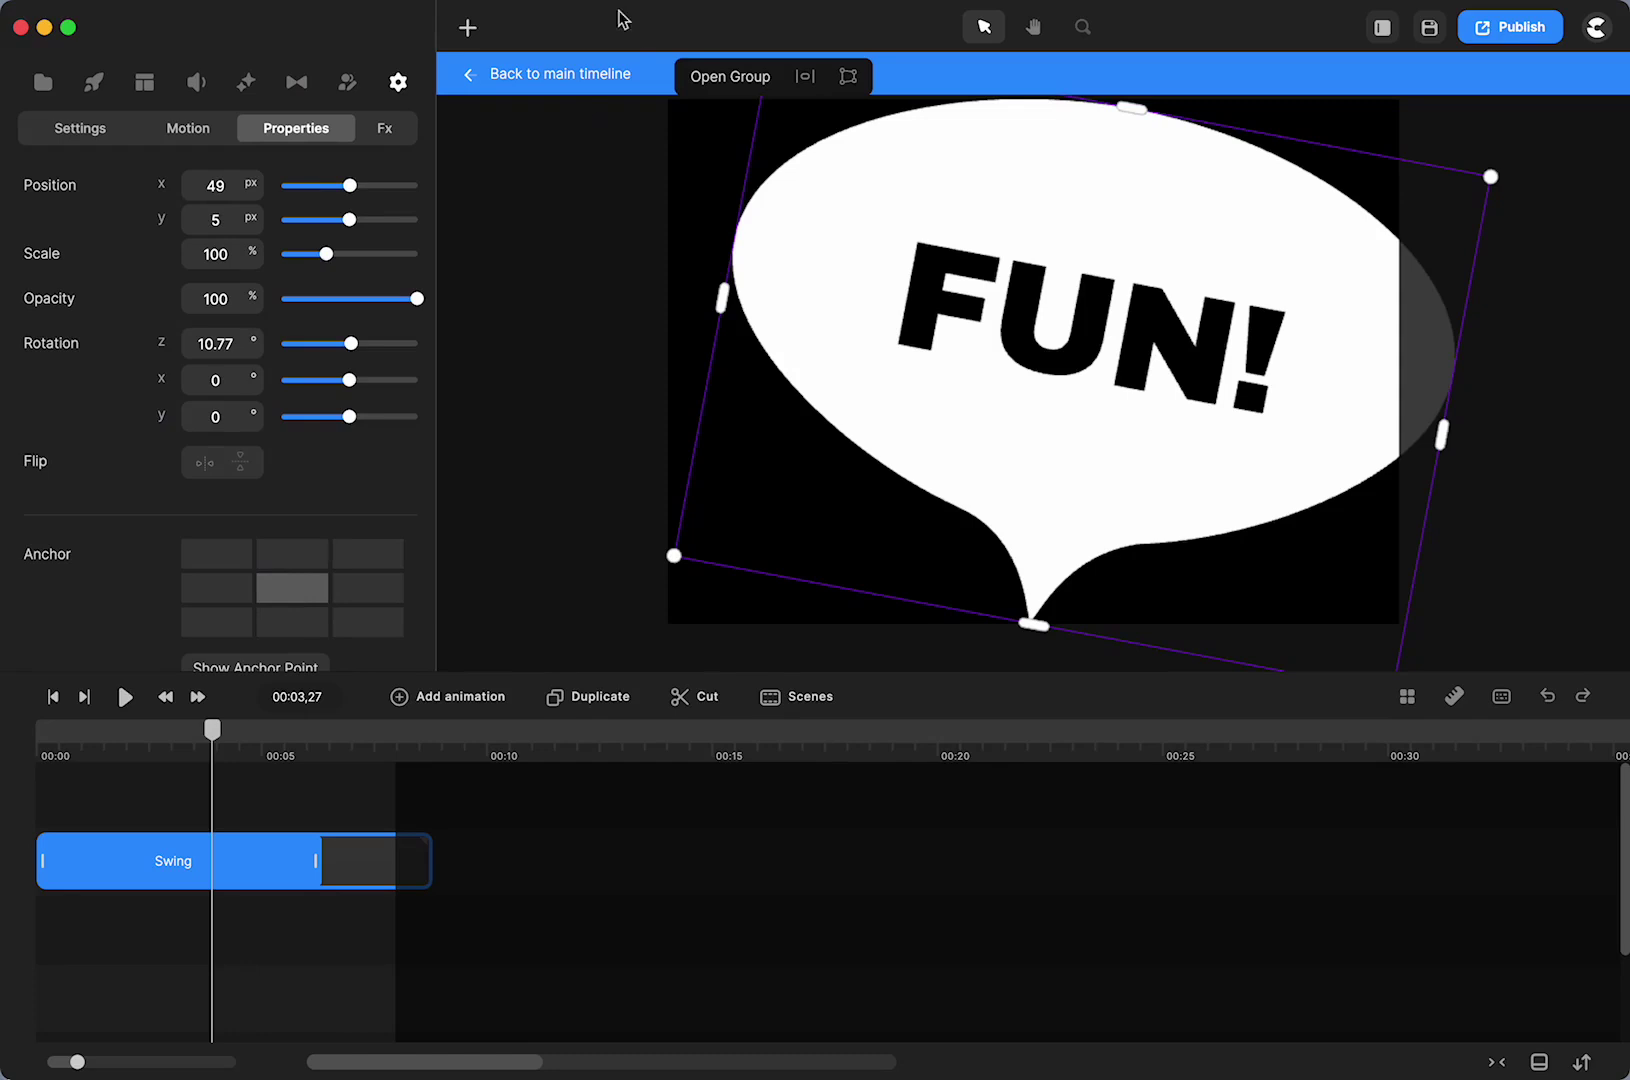
click(593, 74)
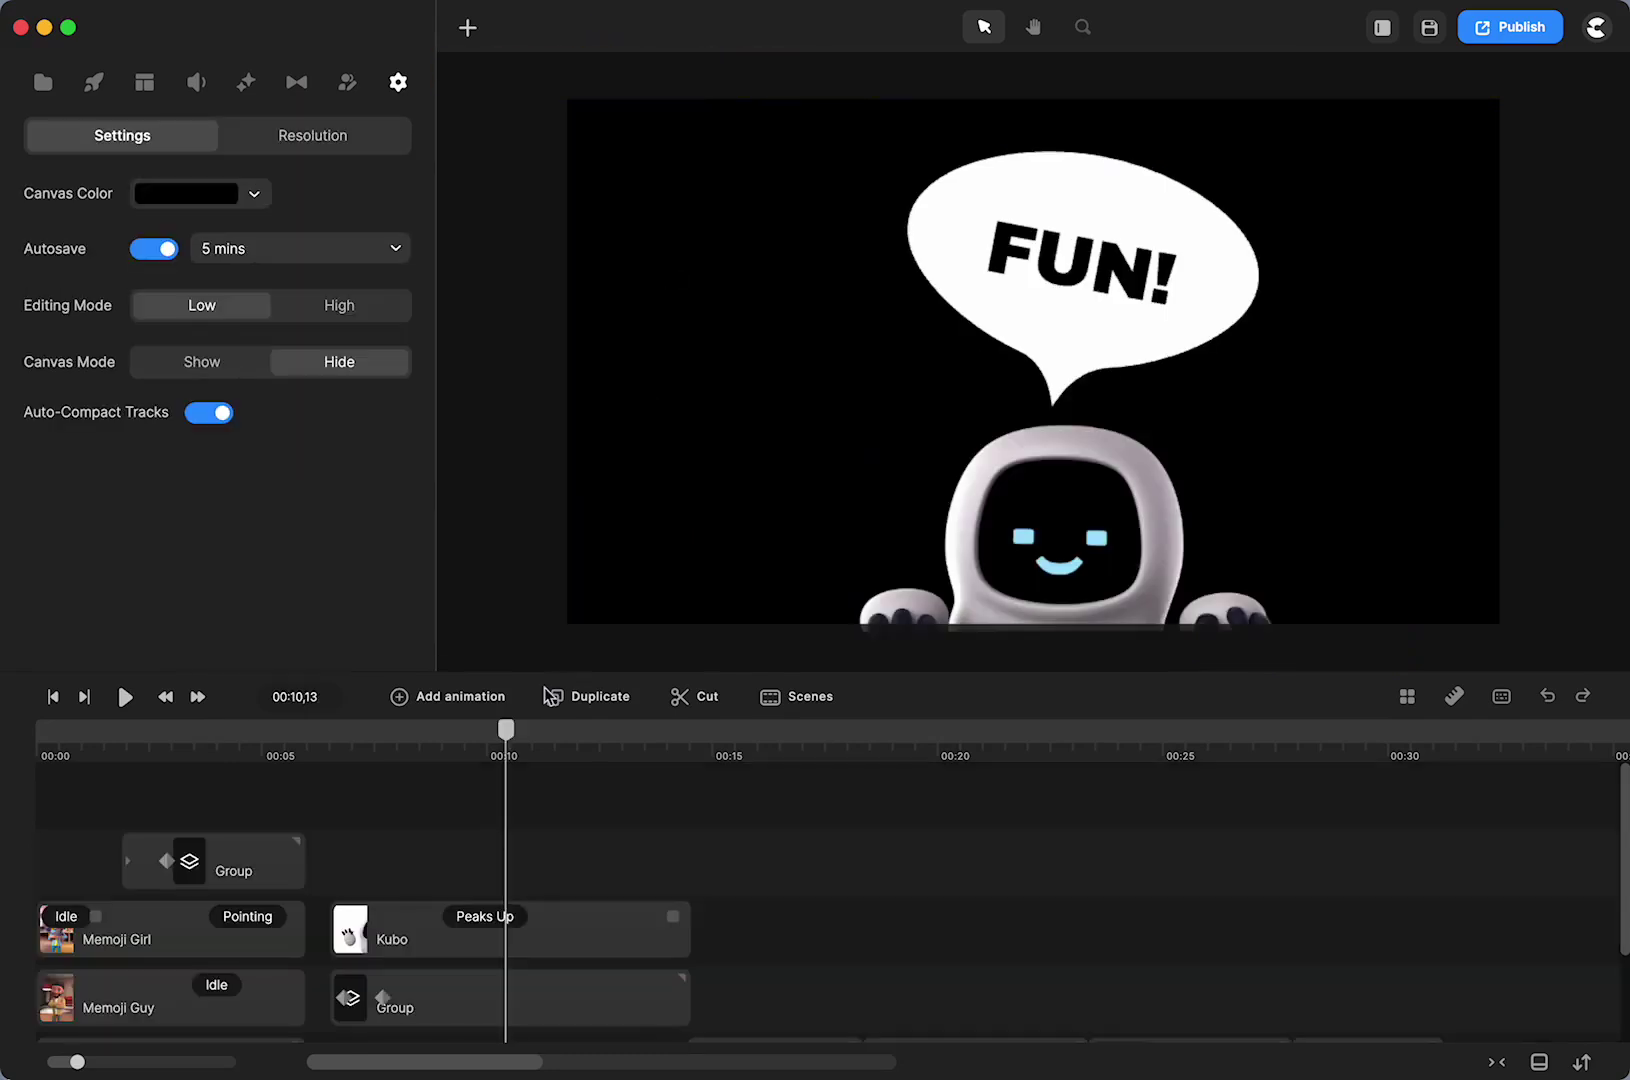
drag(517, 727, 424, 808)
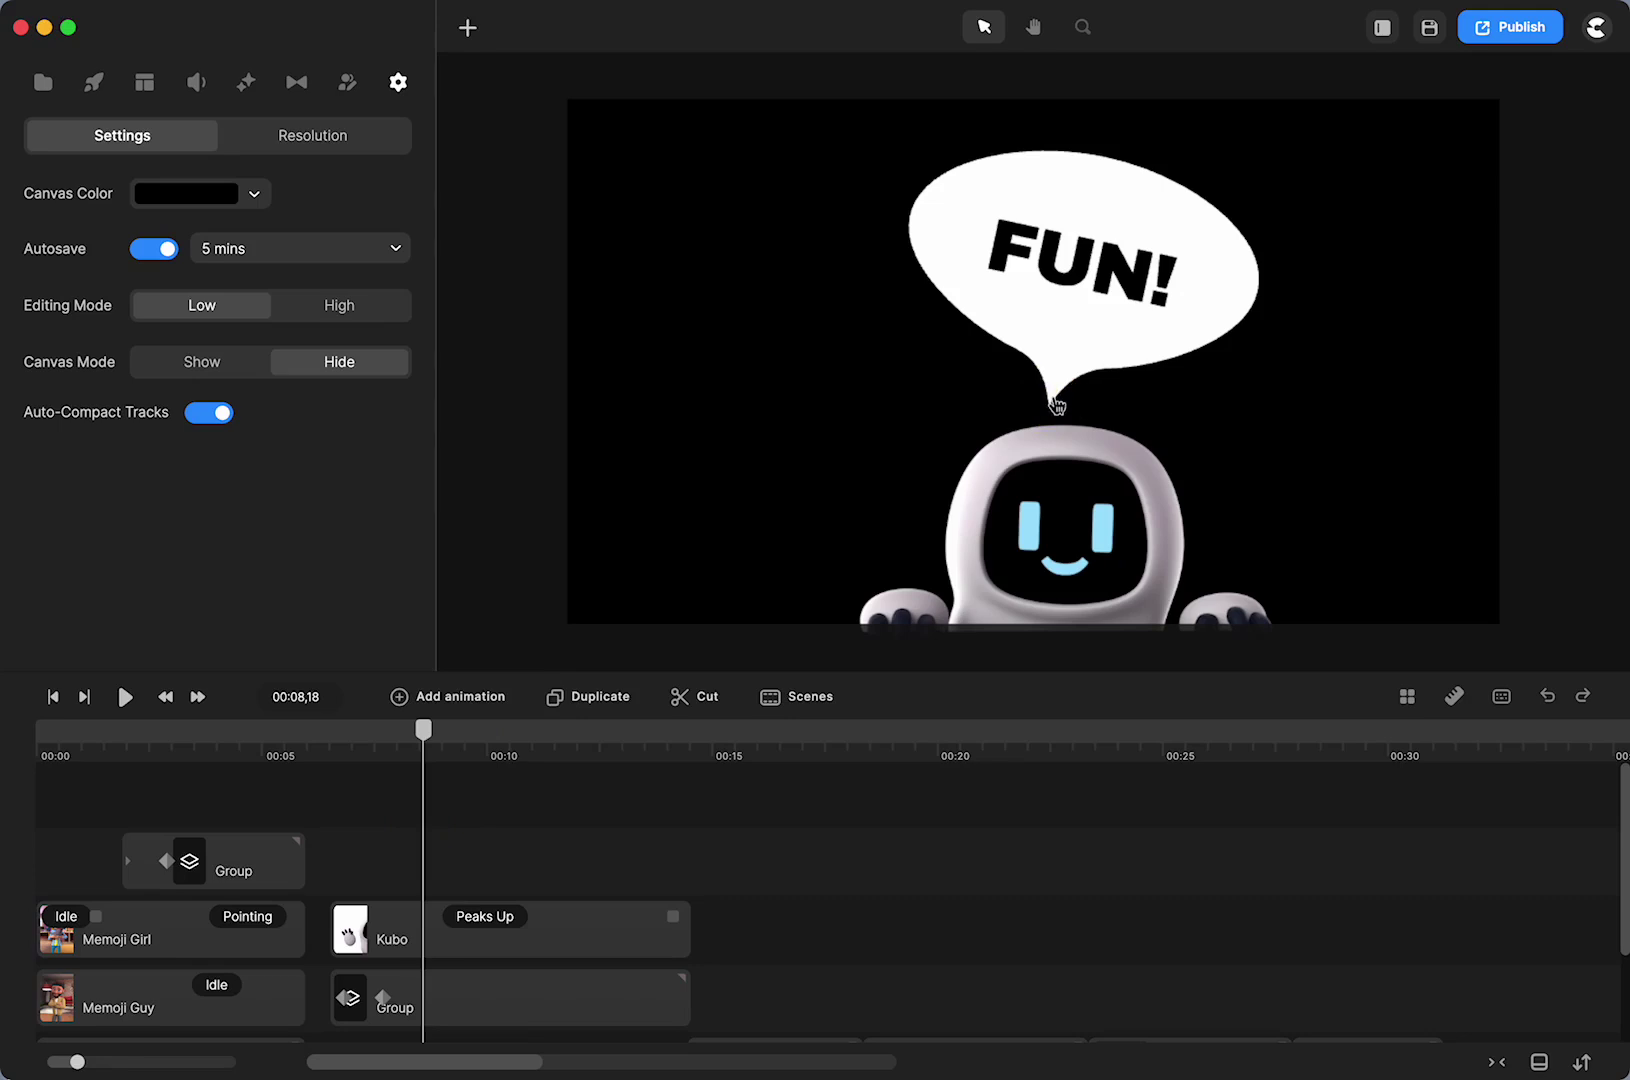
Step: Reopen and exit the bubble group twice, scrubbing back to about eight seconds
double_click(1057, 405)
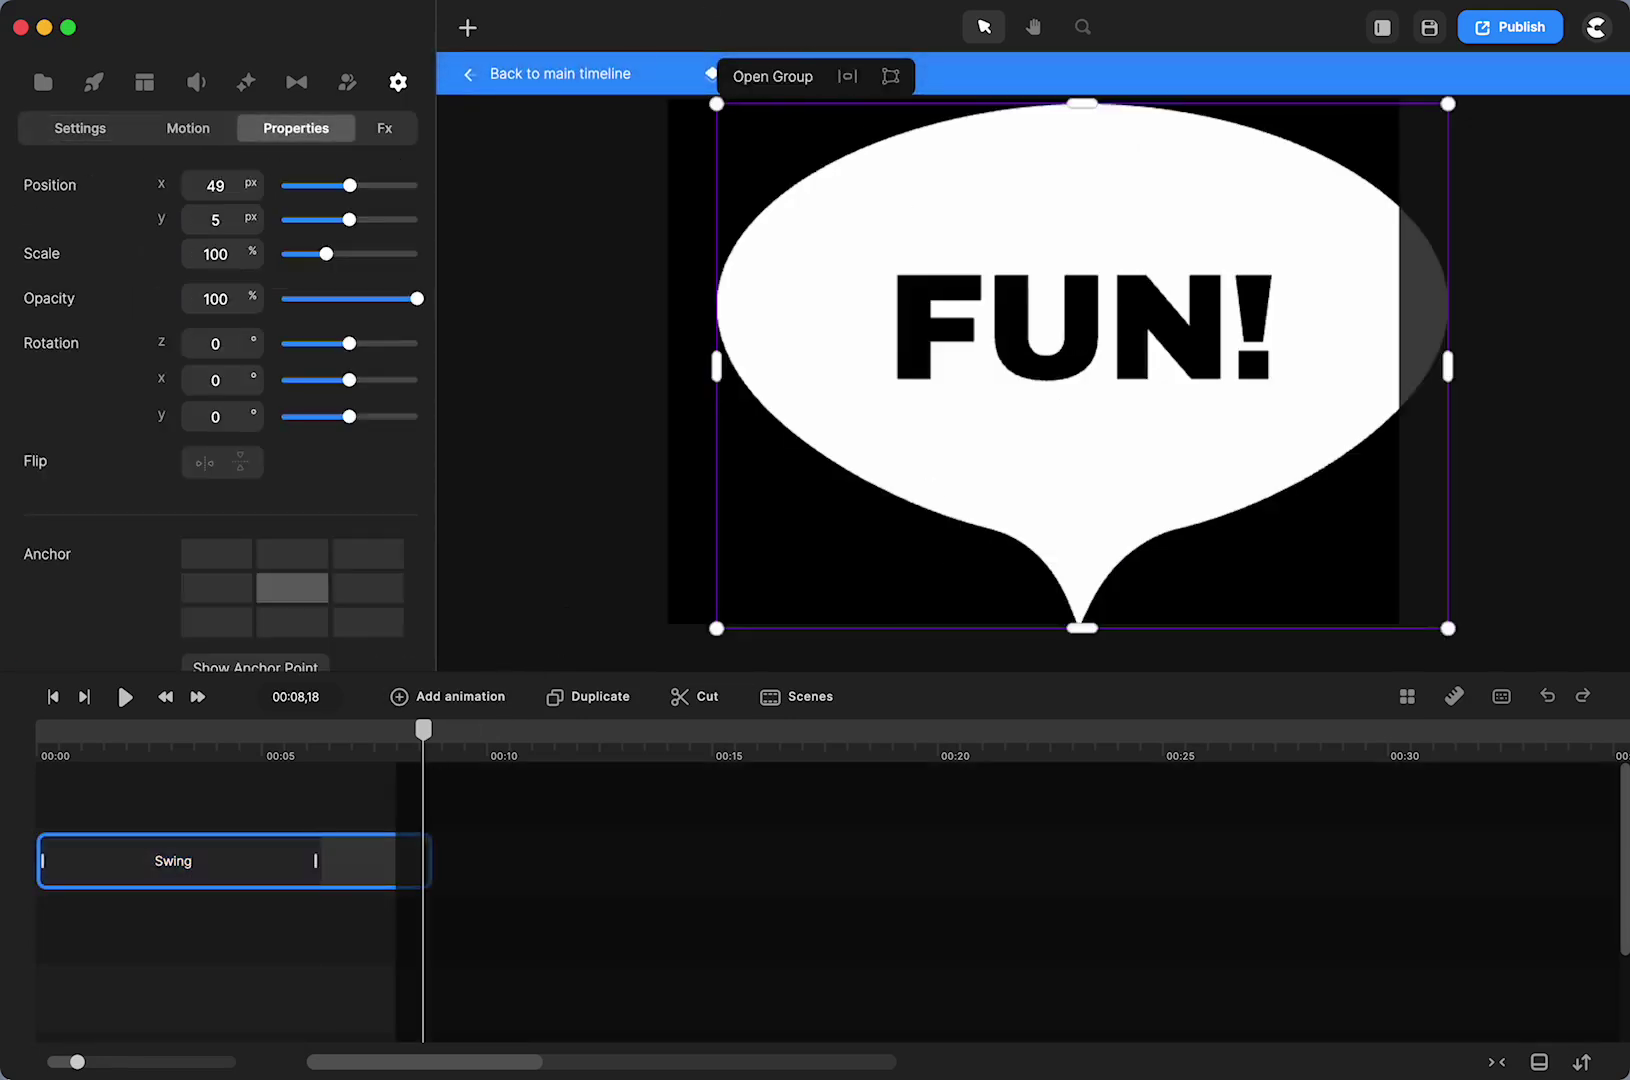
click(565, 78)
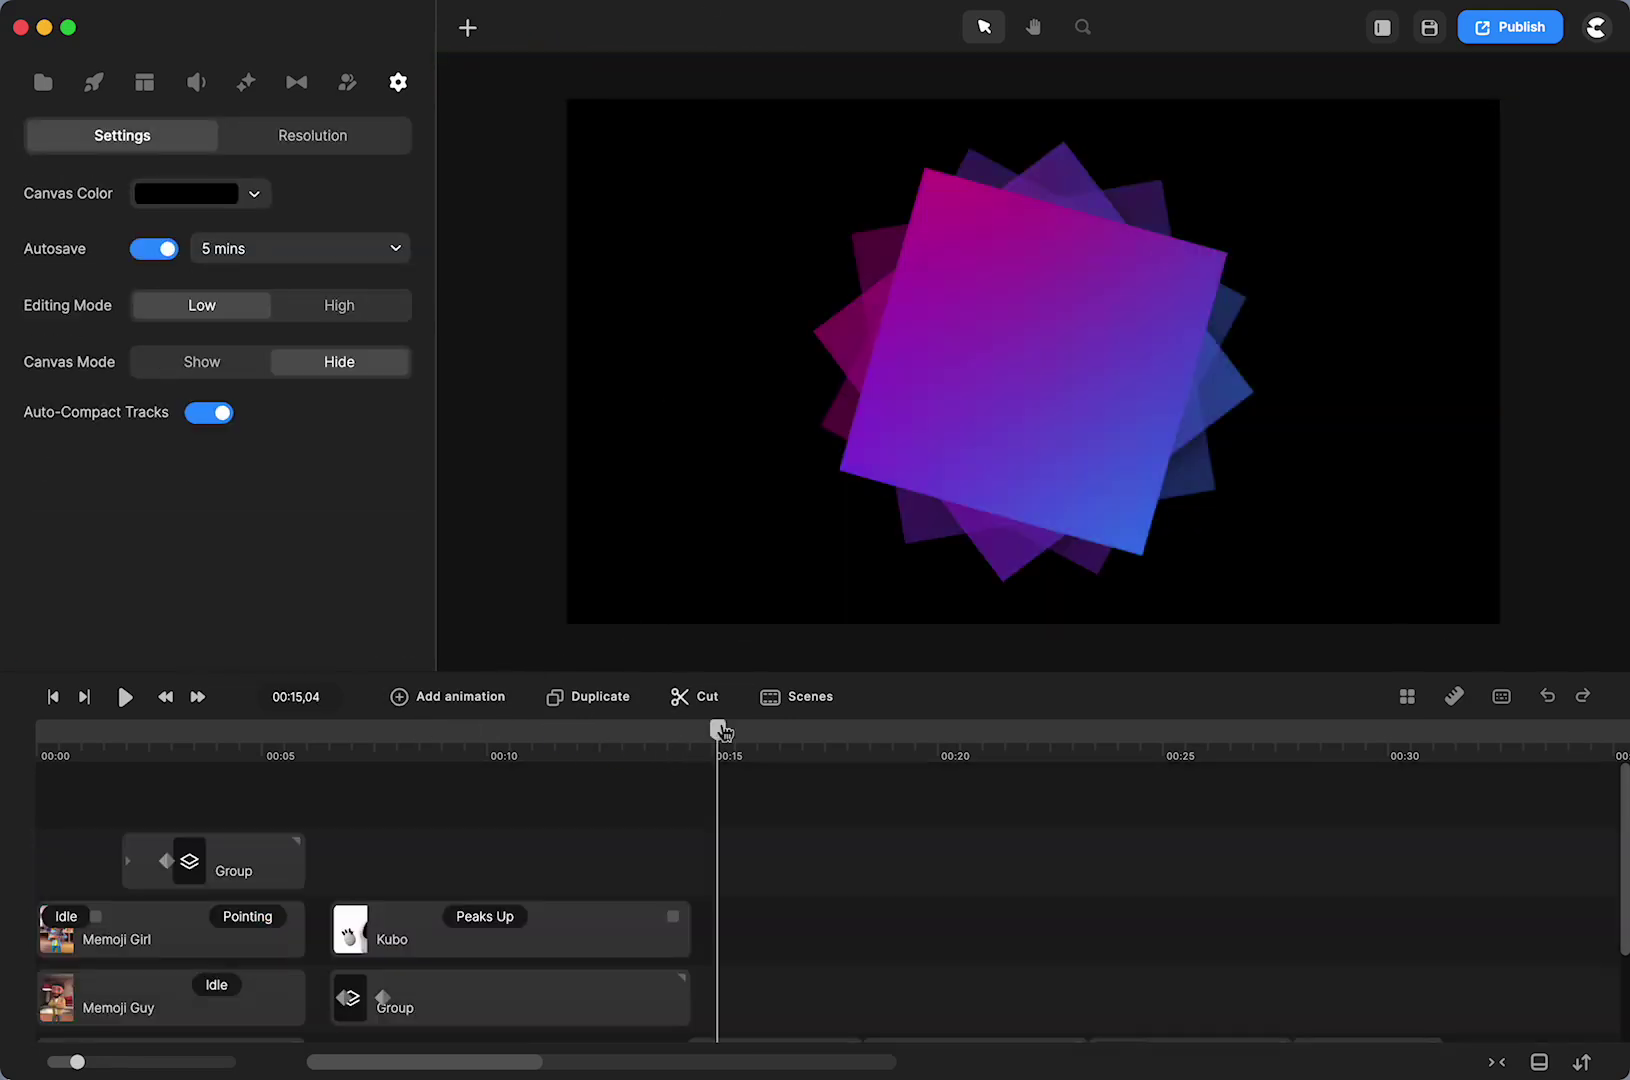
click(525, 768)
drag(490, 778, 456, 828)
double_click(626, 860)
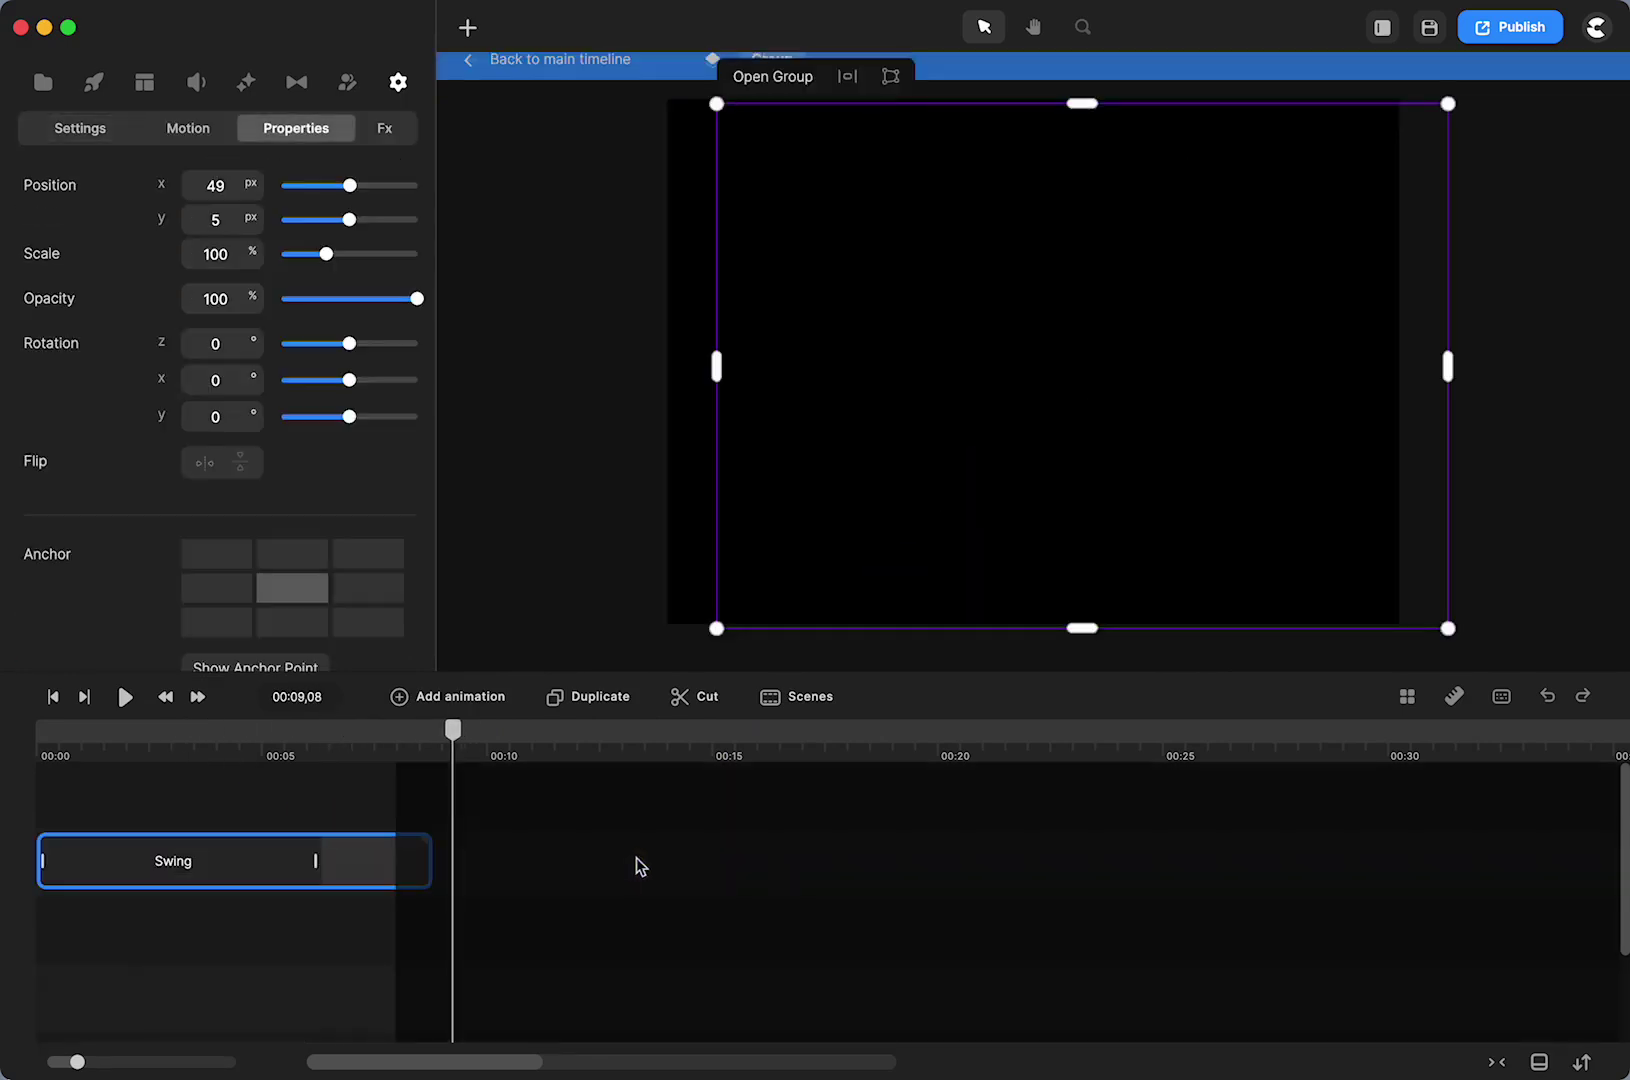
click(595, 75)
drag(453, 731, 722, 752)
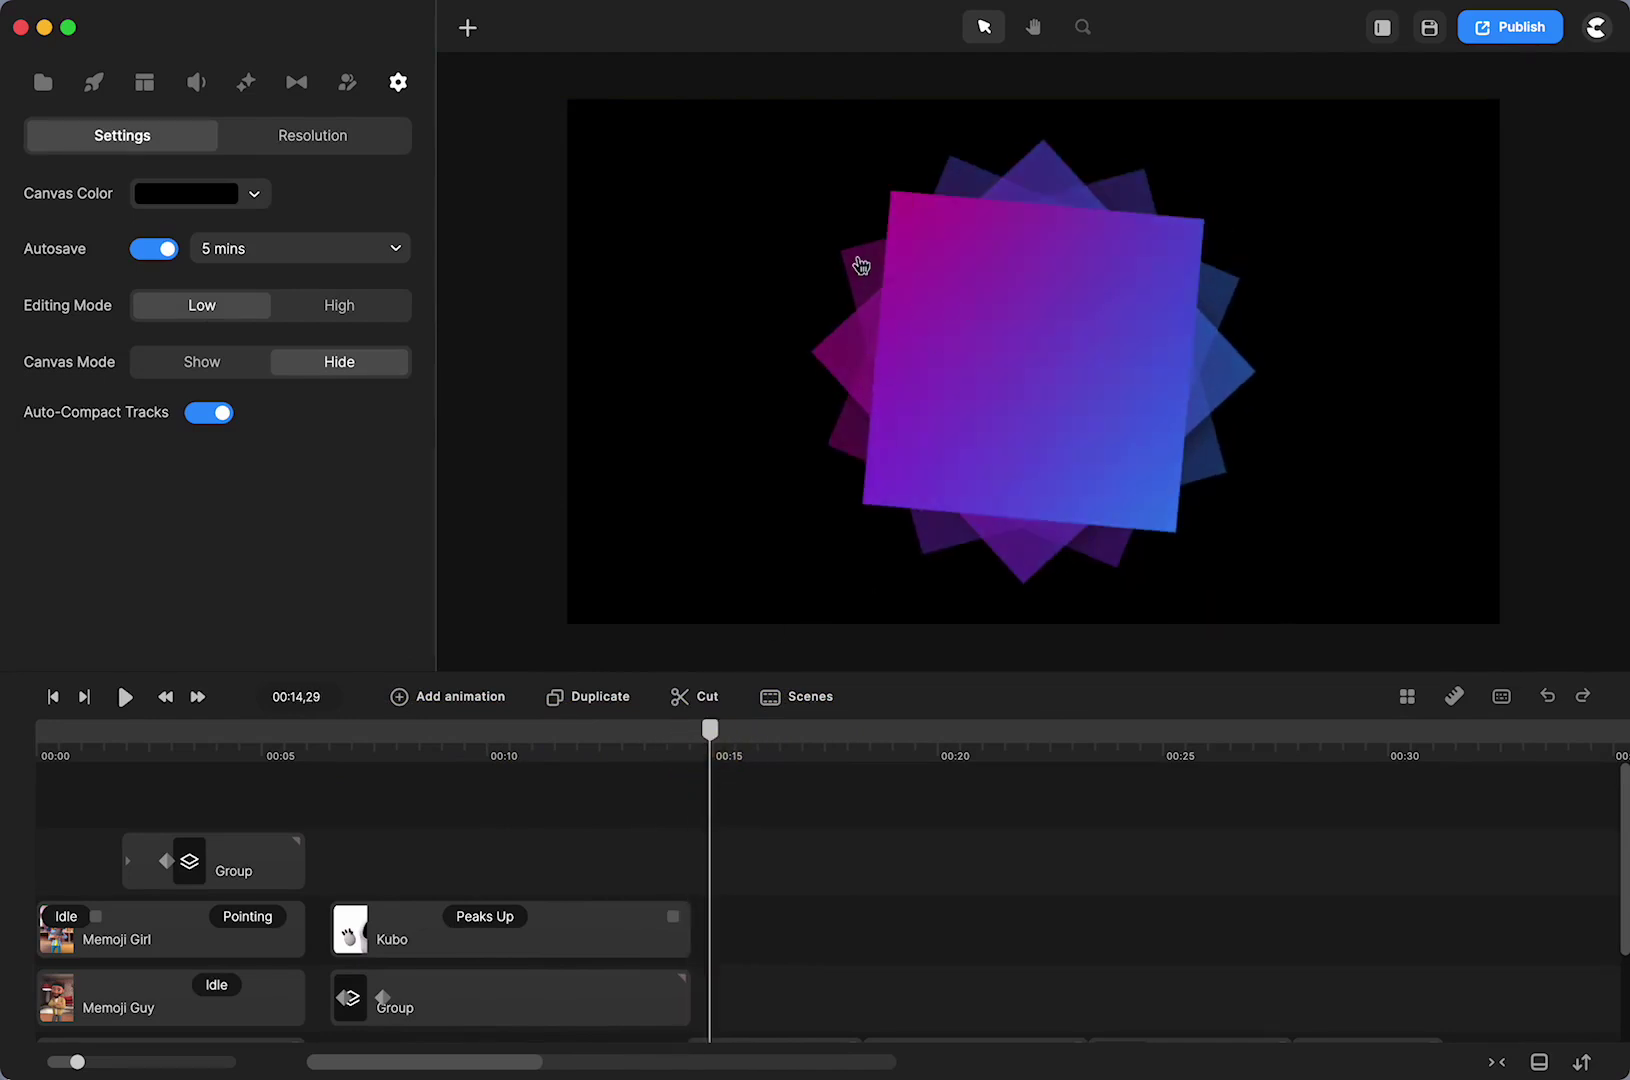
Step: Filter the Backgrounds library to the Gradient category, then select the animate shapes clip
click(712, 738)
scroll(784, 858, down, 3)
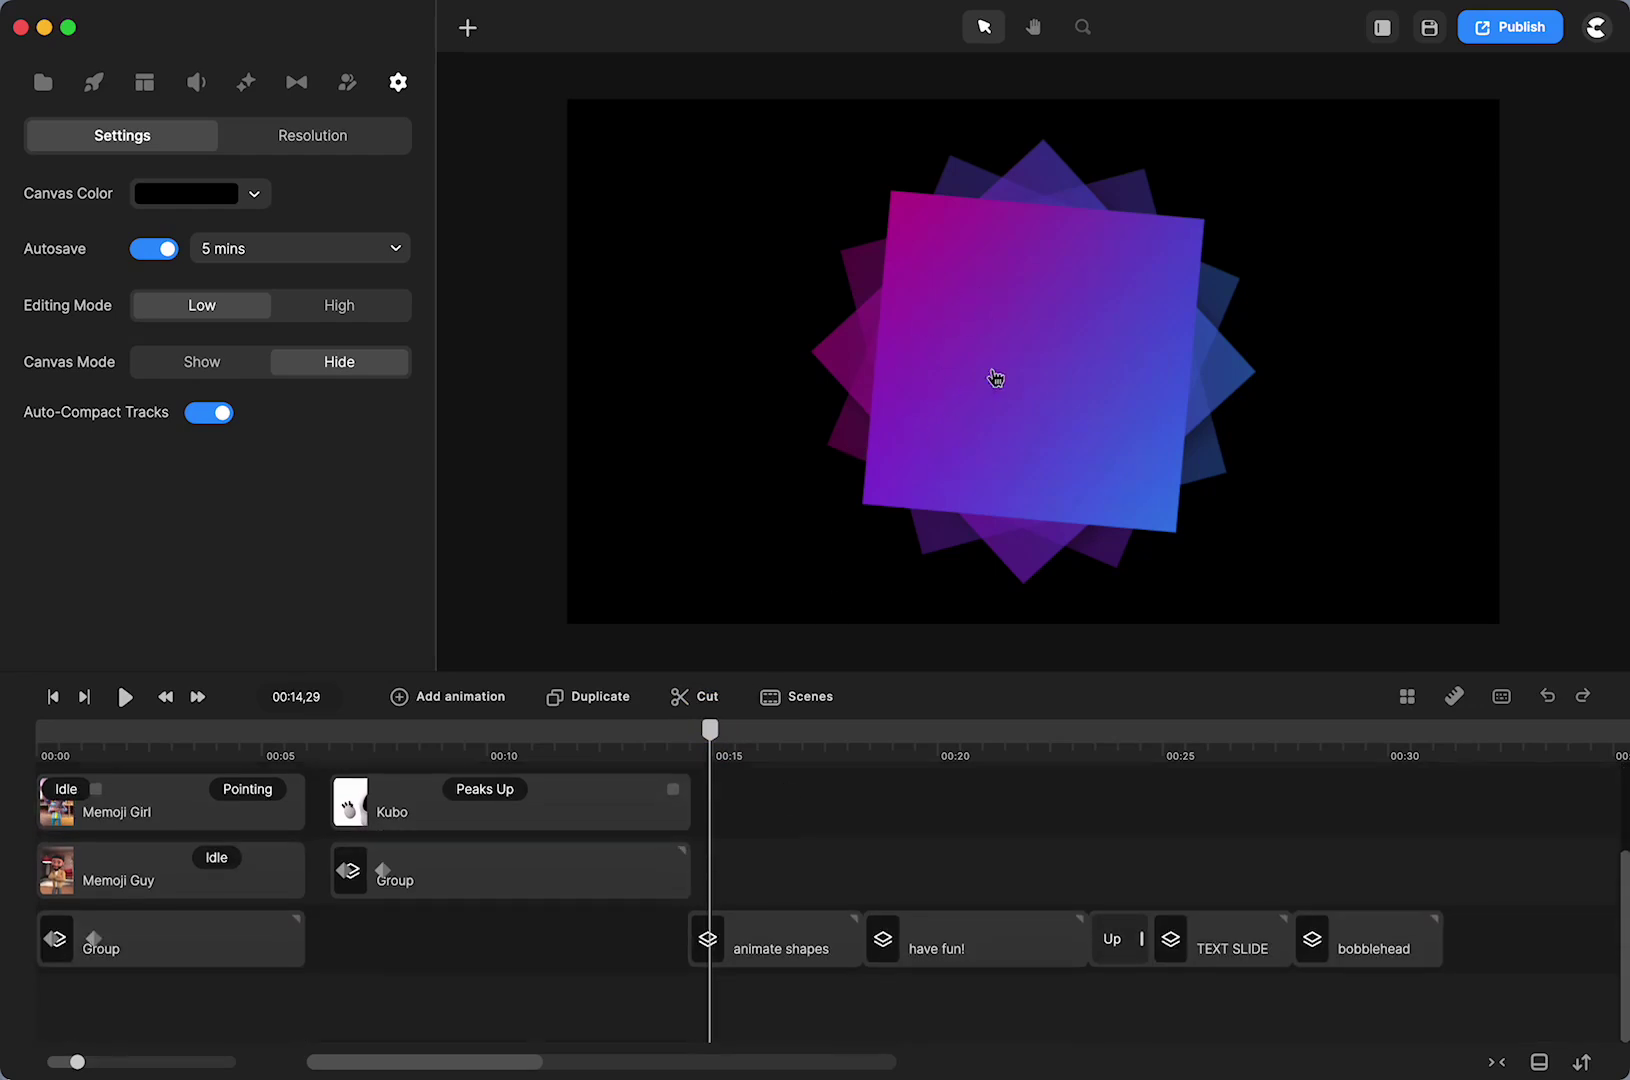
click(93, 82)
click(333, 231)
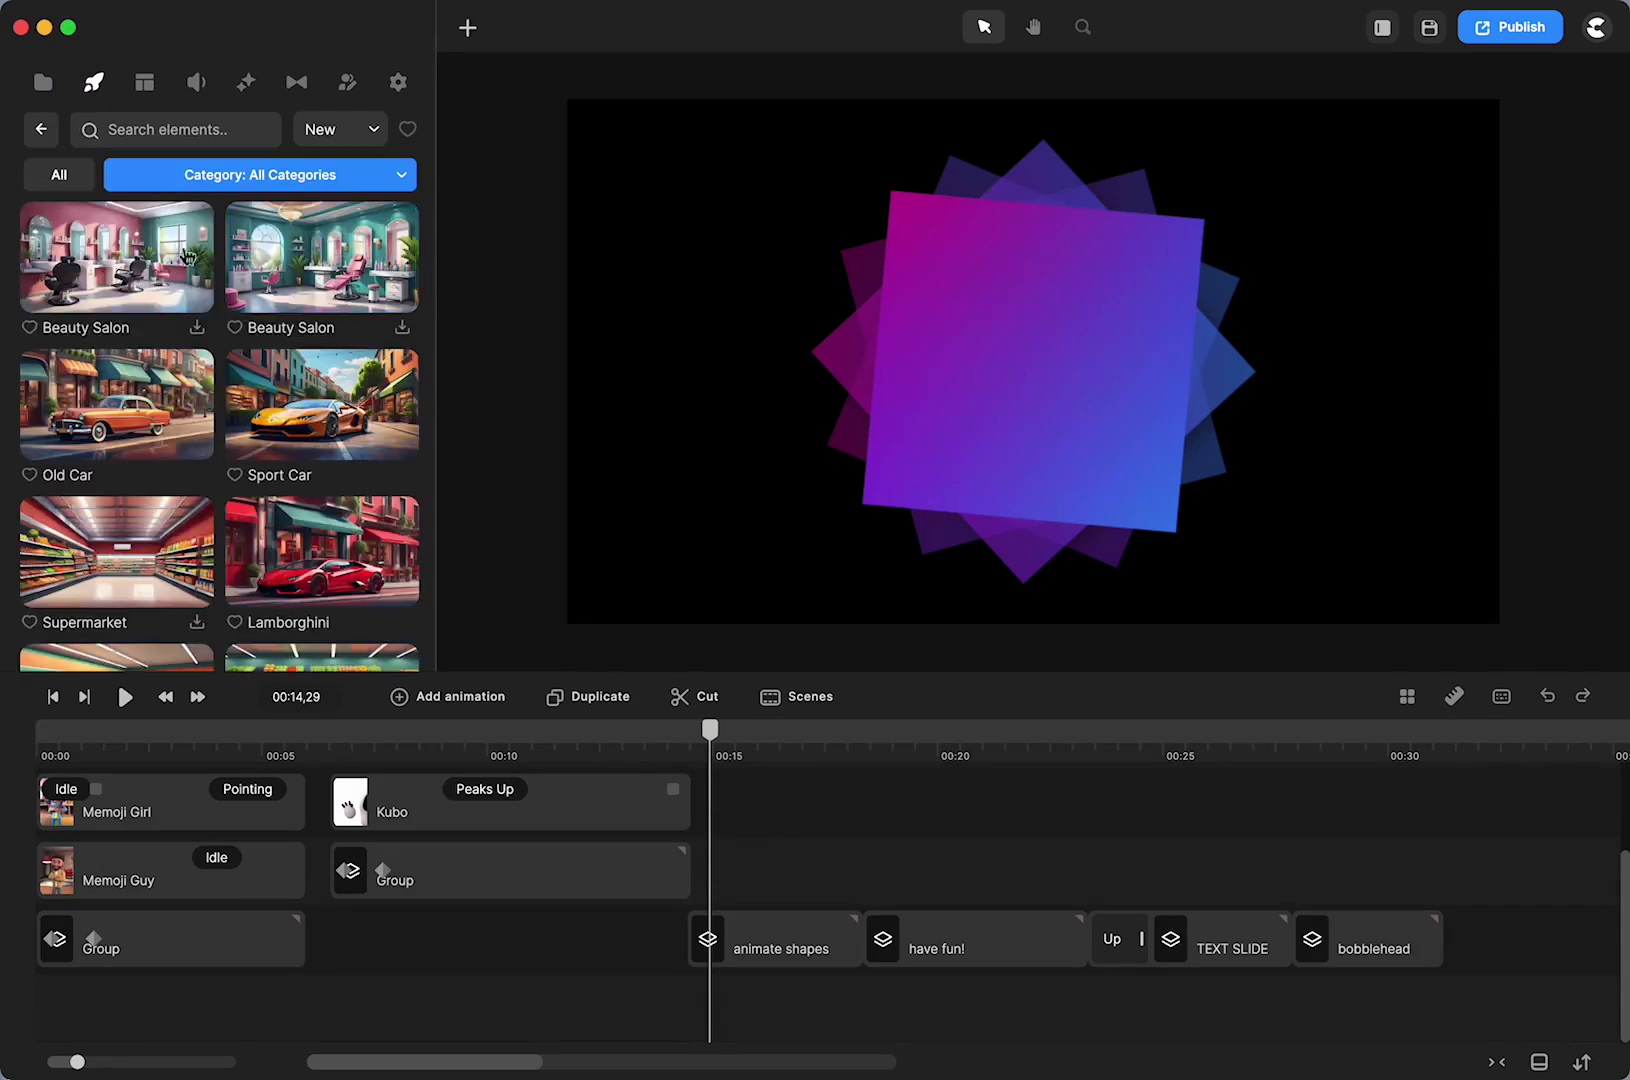
click(200, 180)
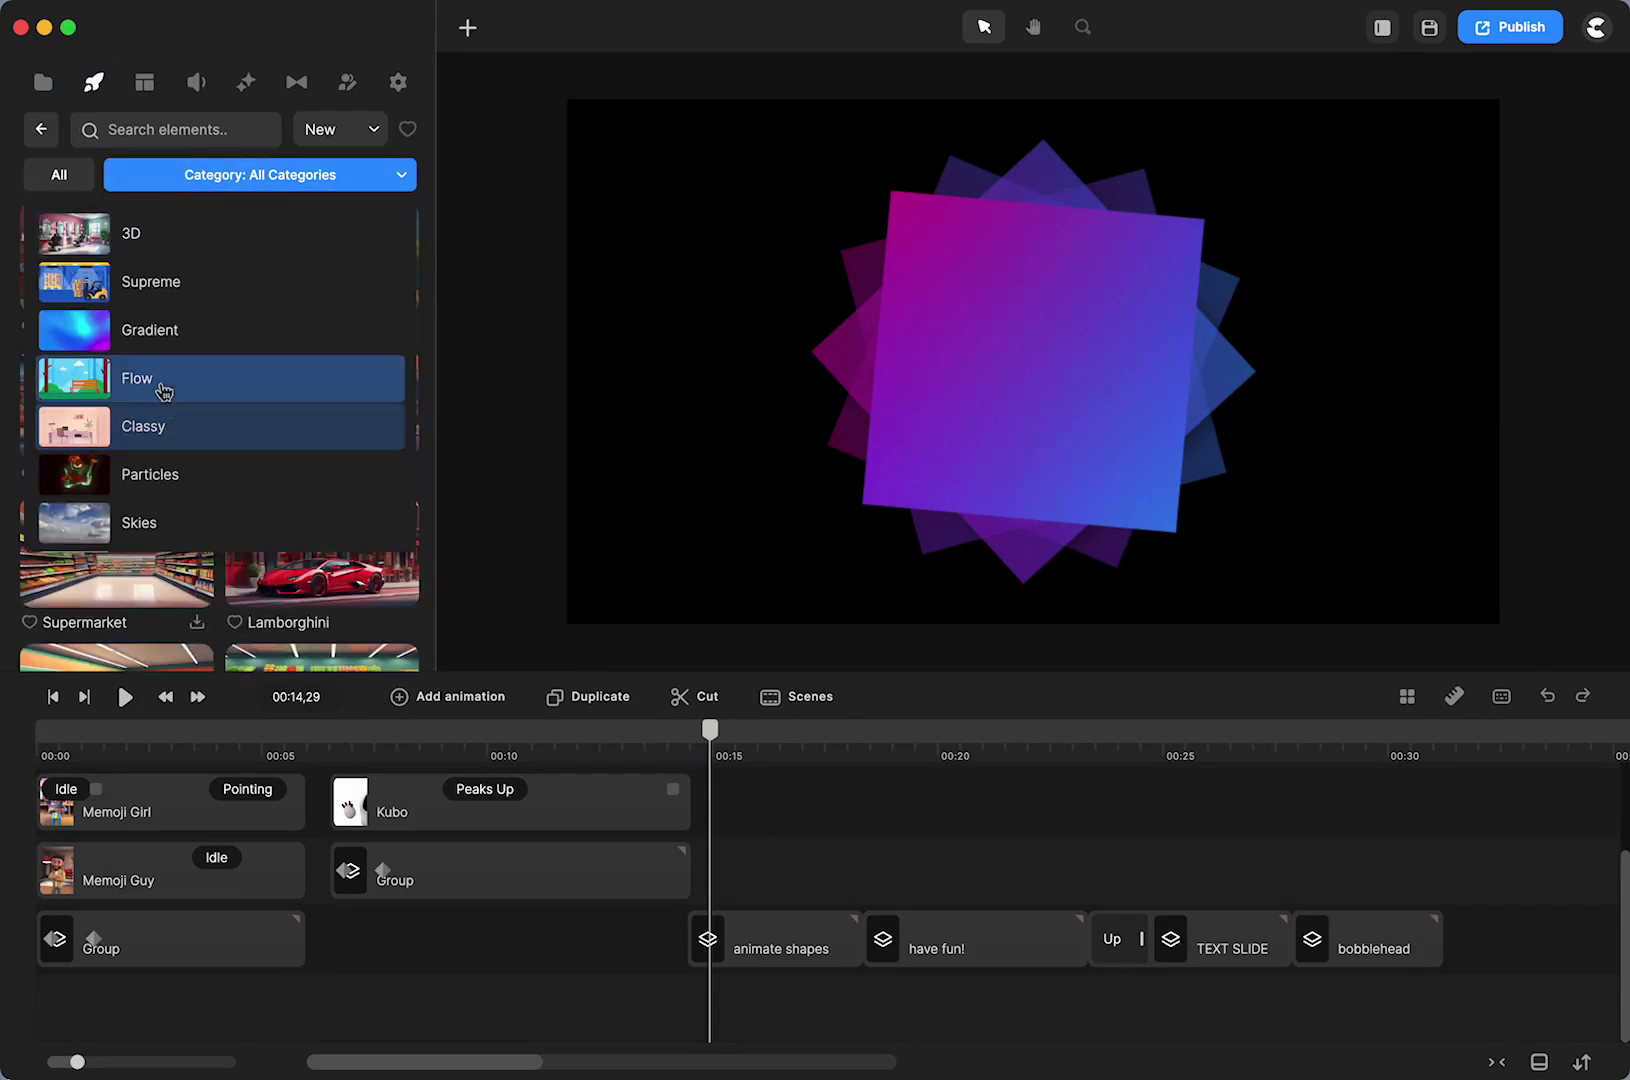
click(155, 326)
scroll(140, 530, down, 5)
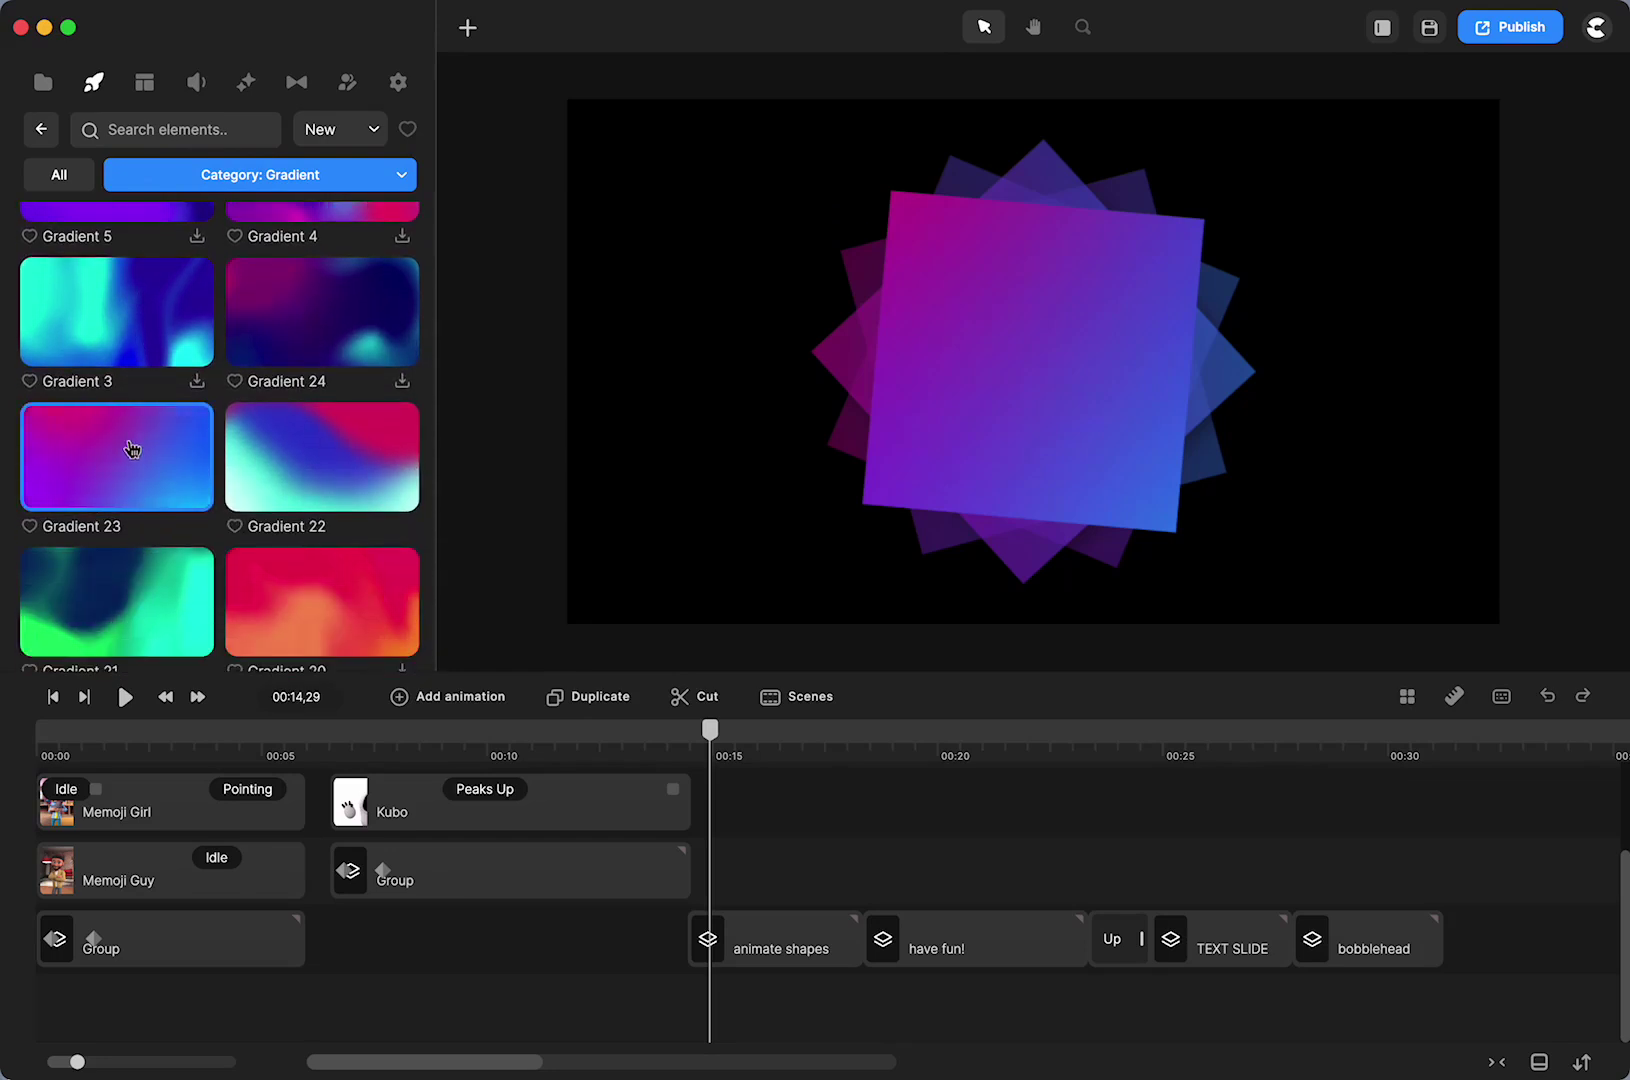
click(774, 949)
Step: Open the animate shapes group, rewind to 00:00,00 and select each of its three square layers
click(860, 111)
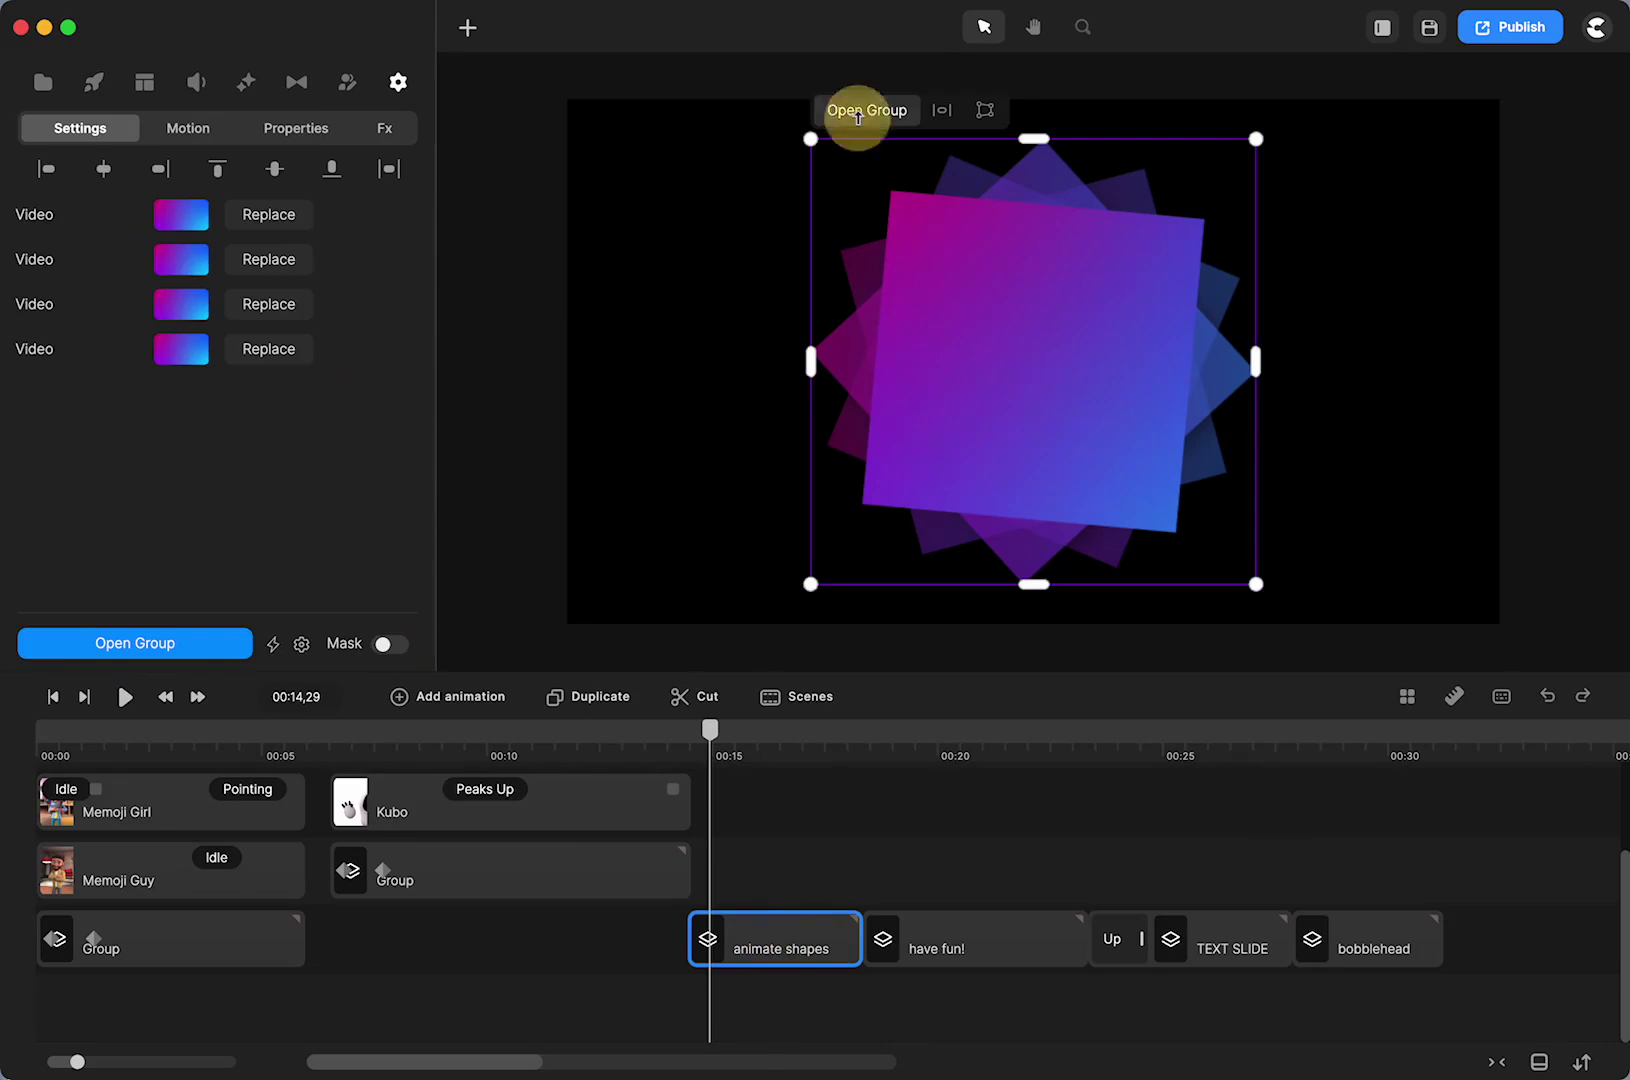
click(183, 810)
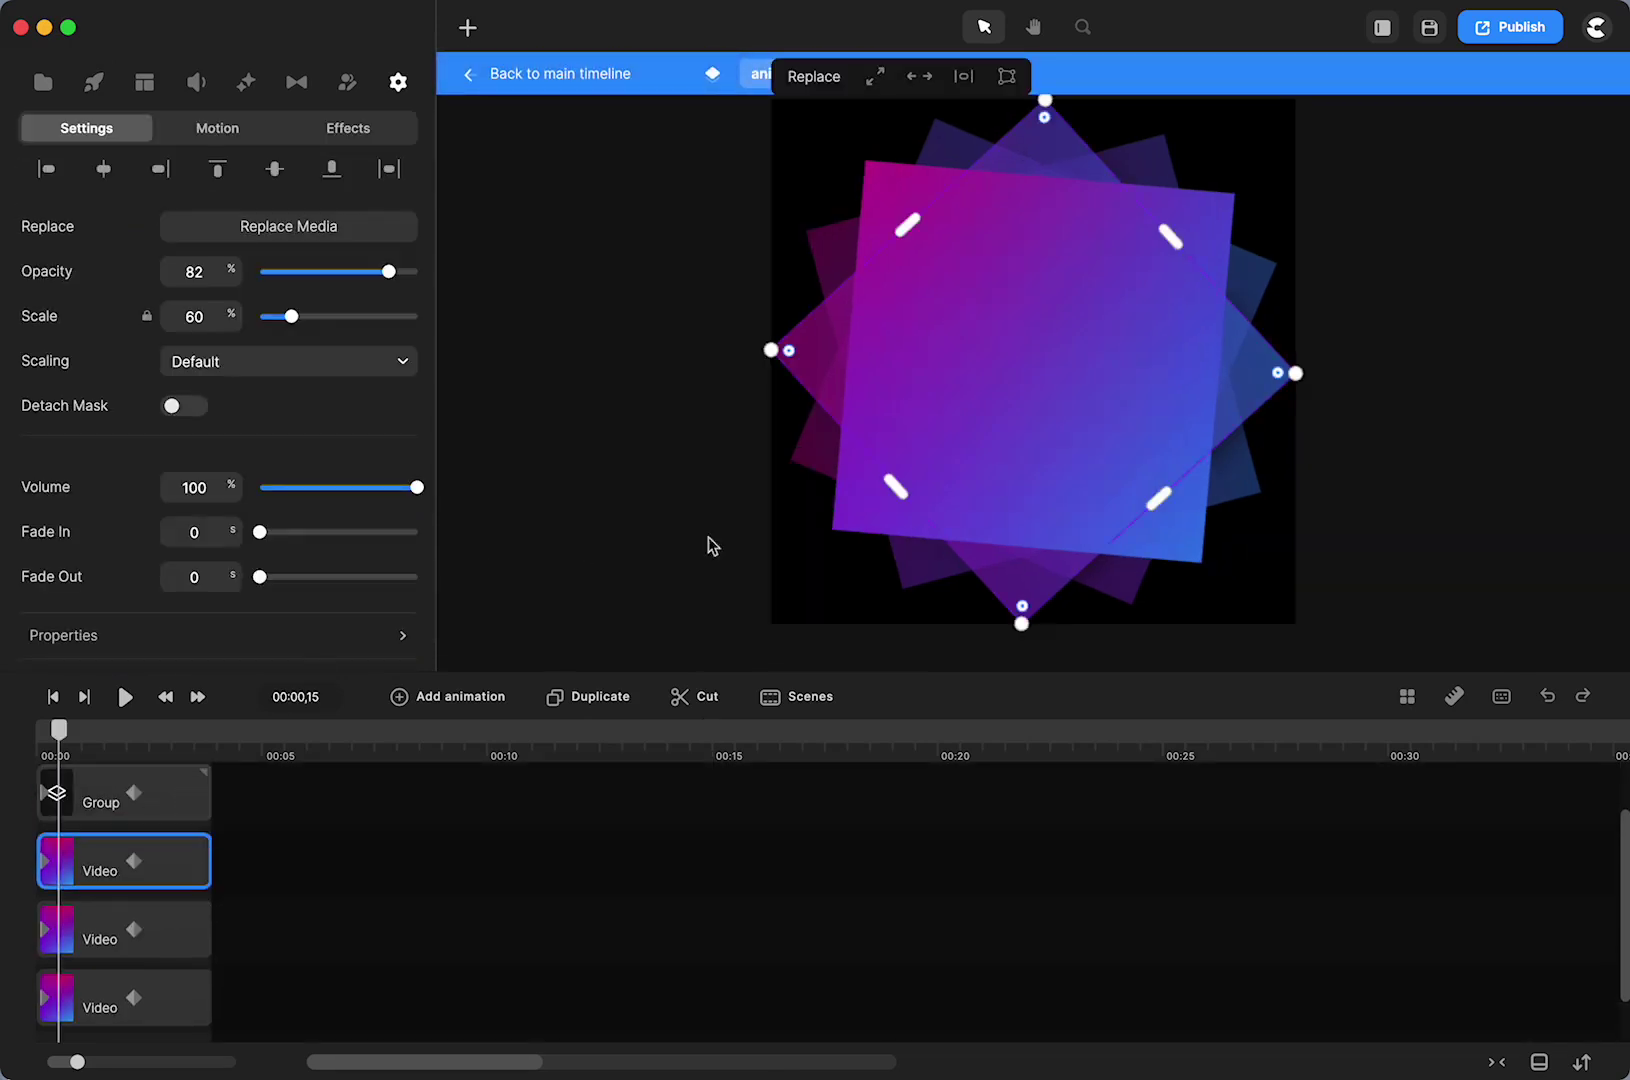
click(168, 810)
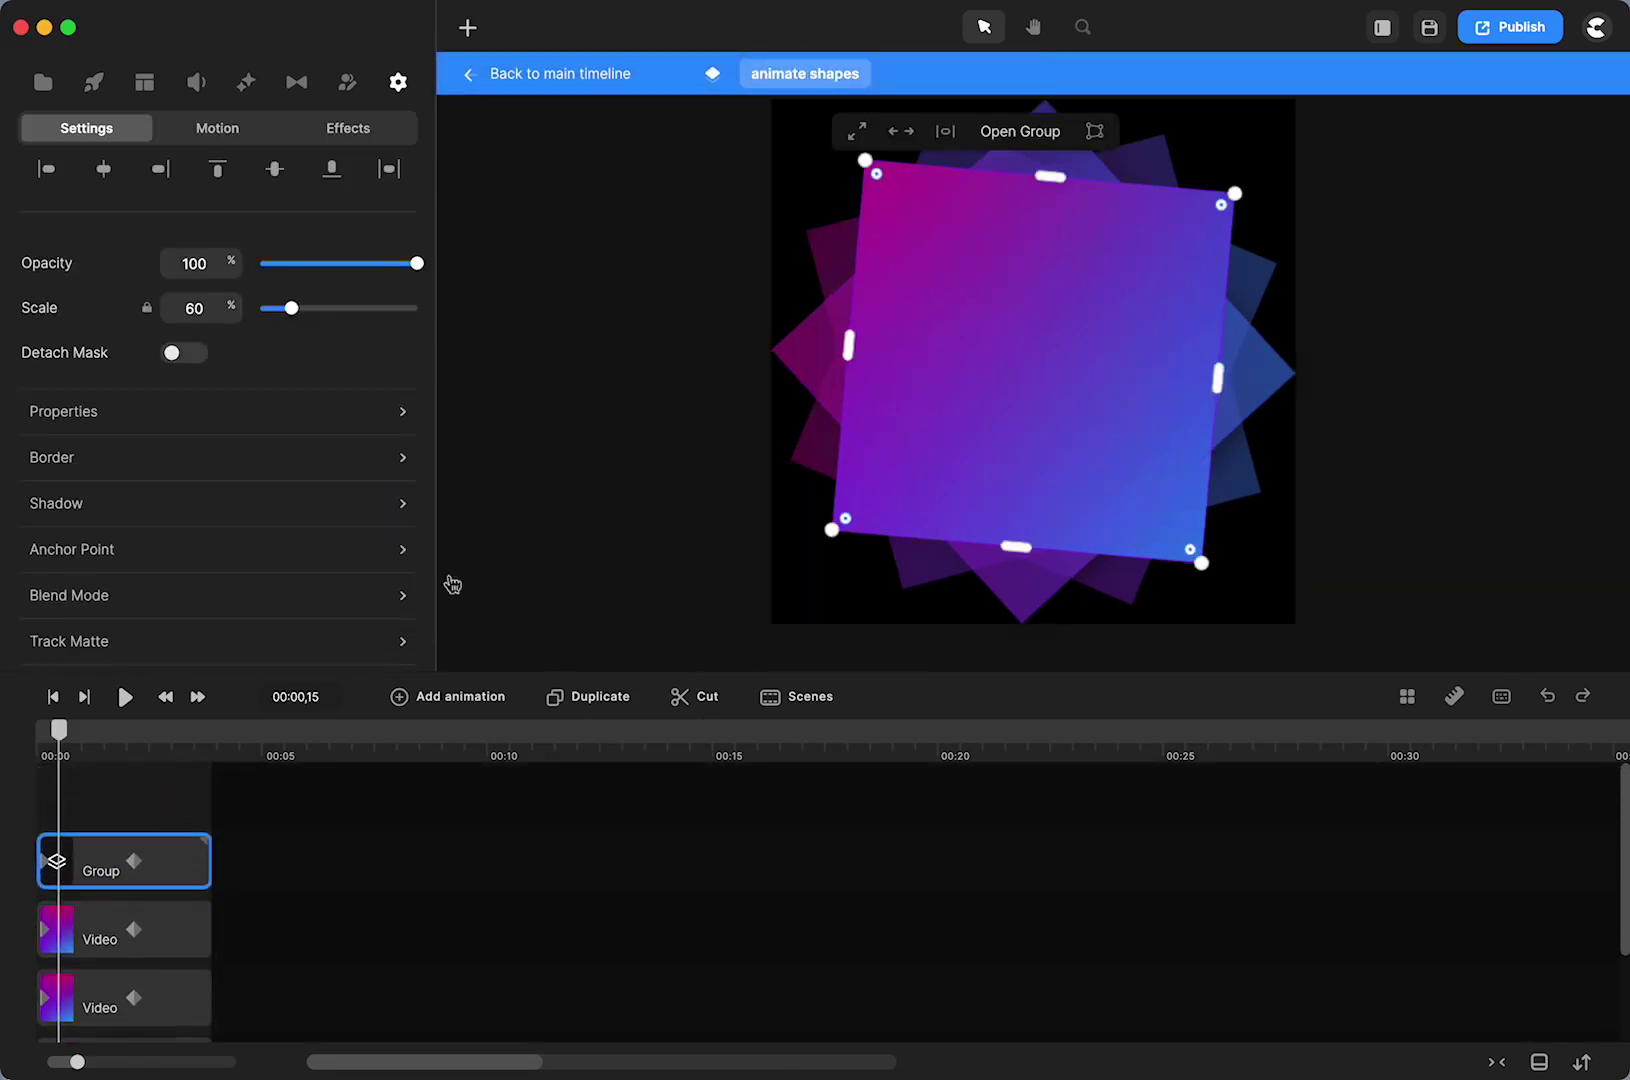
drag(55, 745, 36, 739)
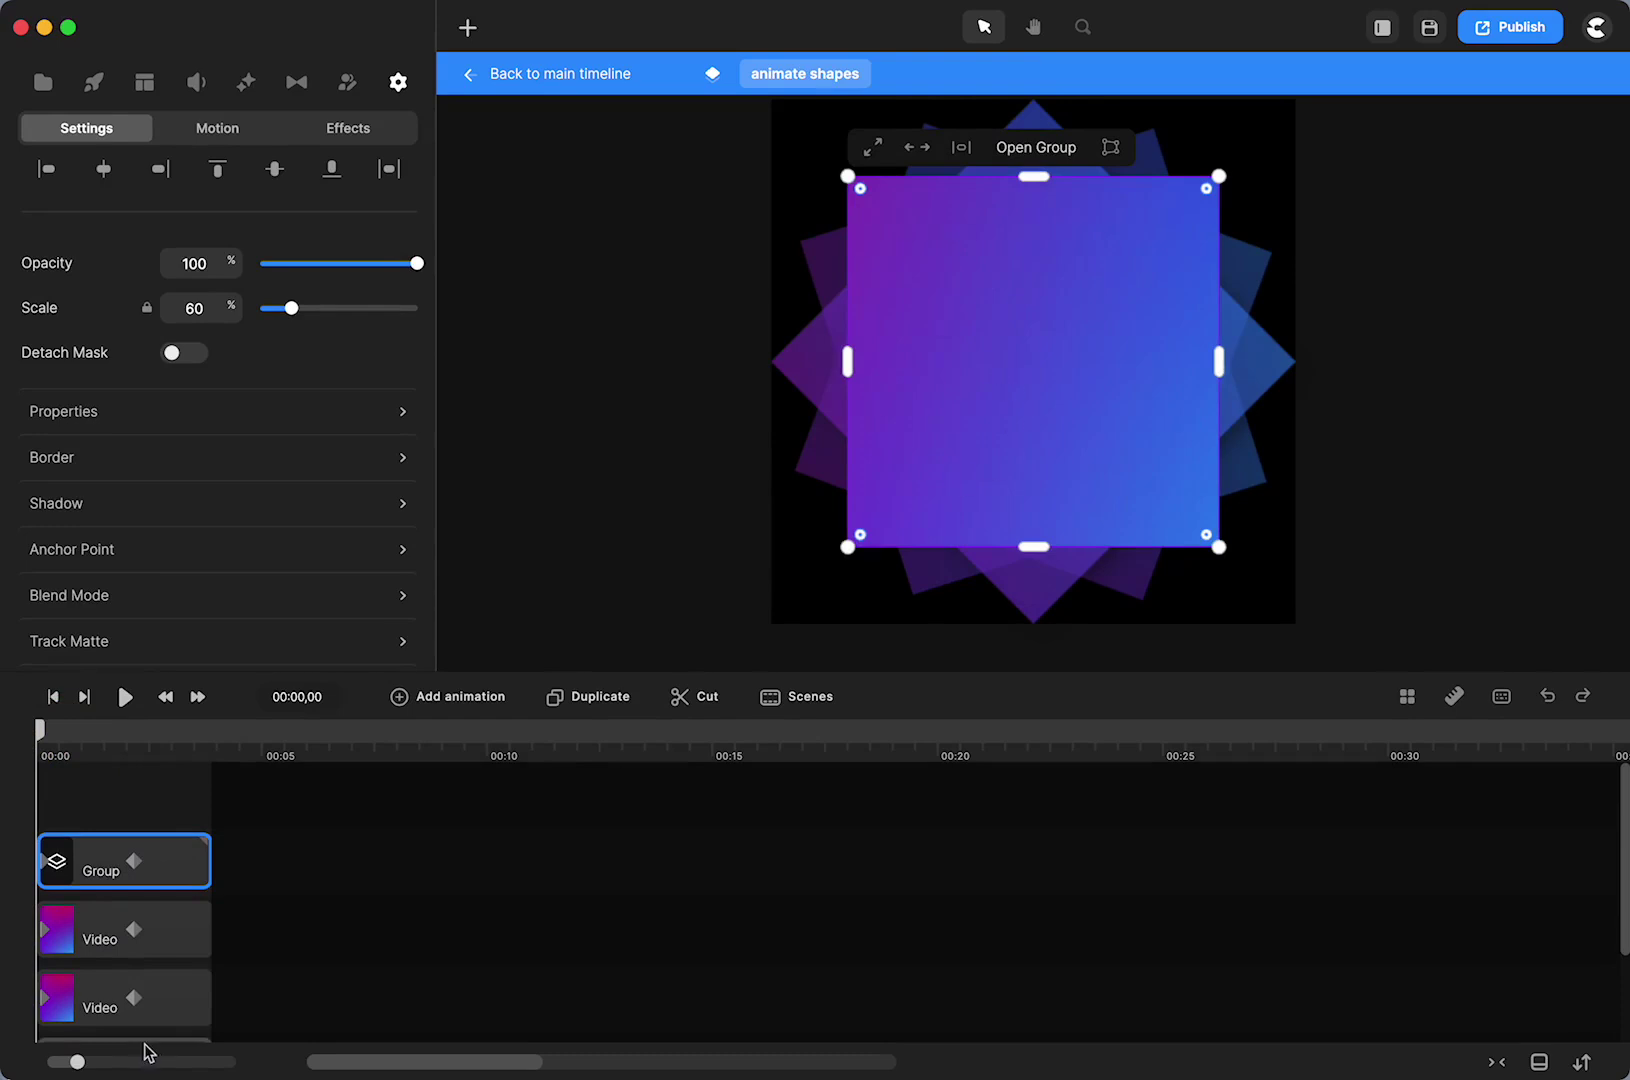
click(183, 931)
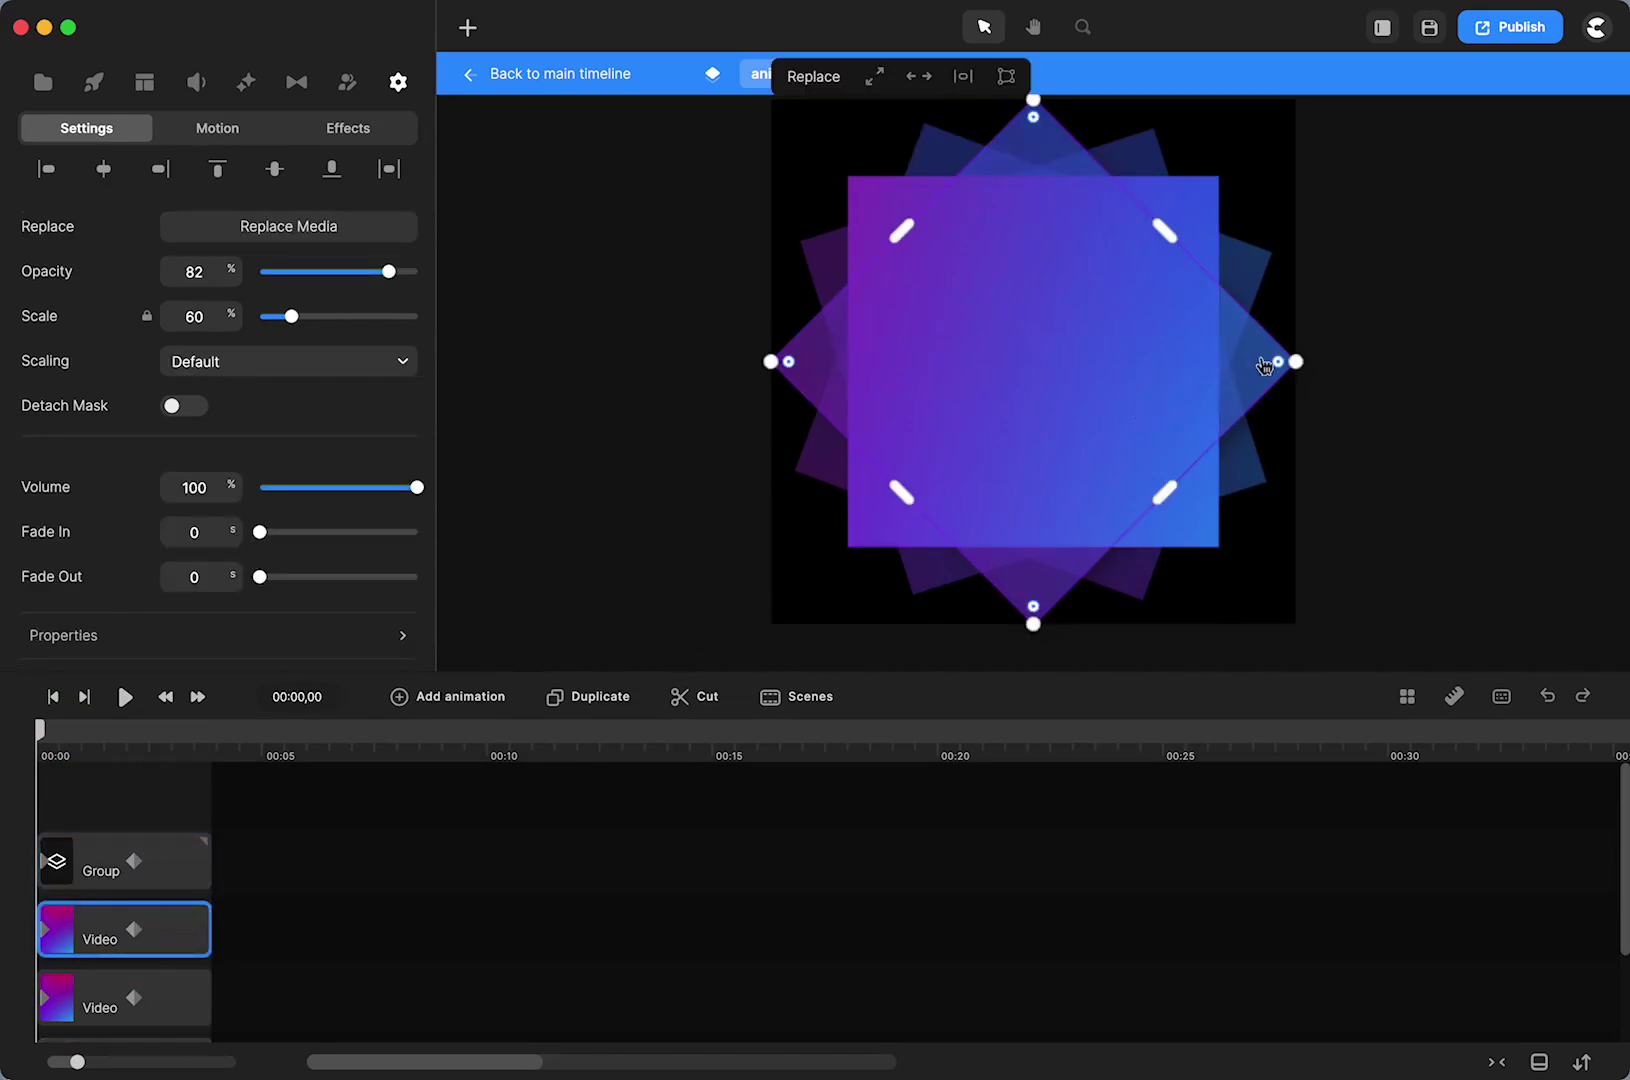
click(181, 1010)
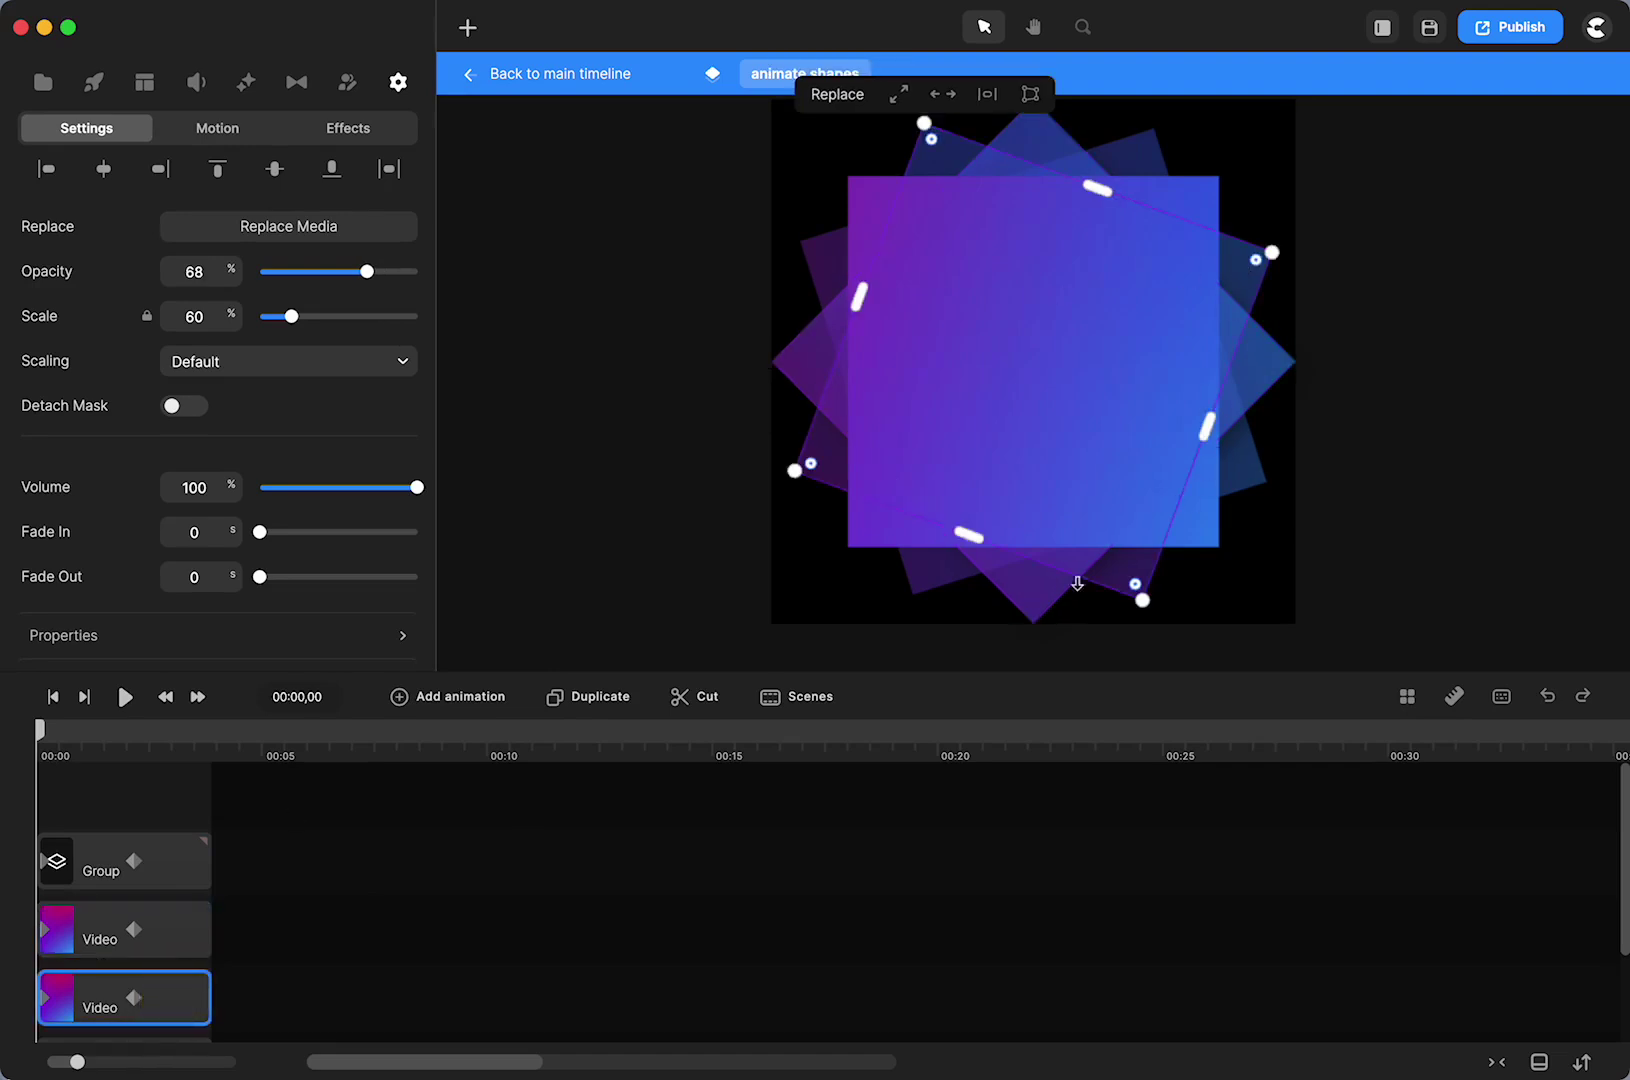
scroll(195, 884, down, 3)
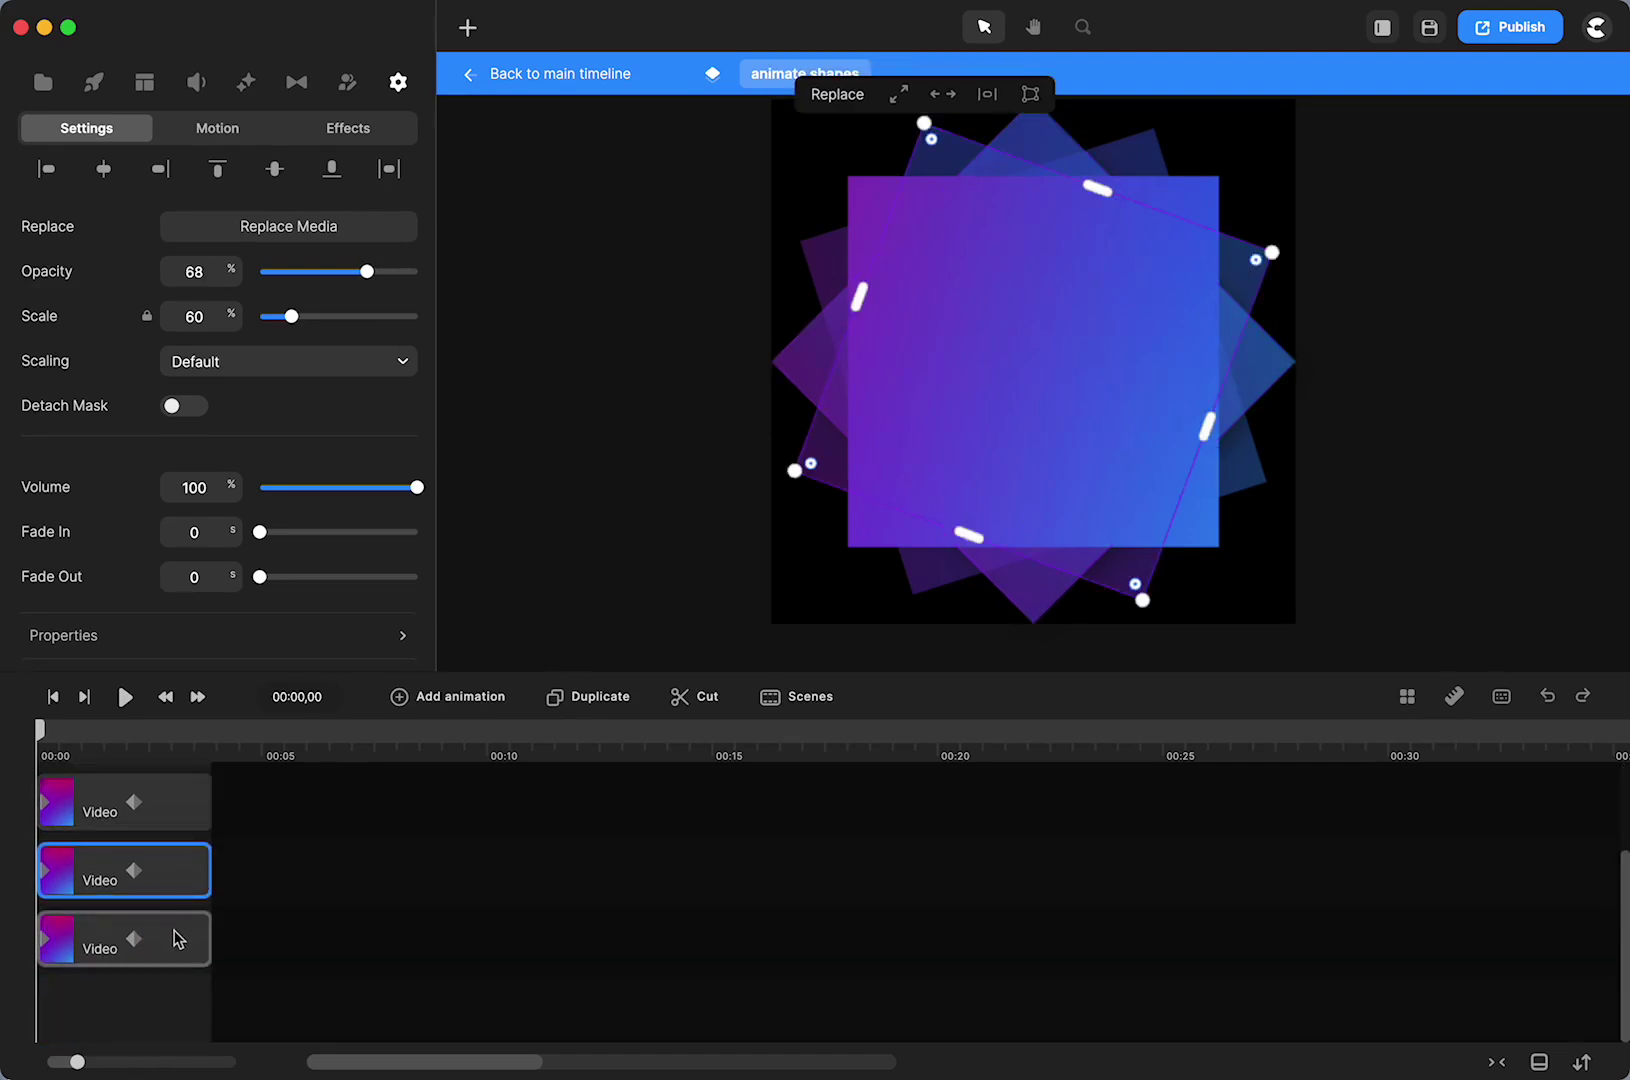
click(177, 938)
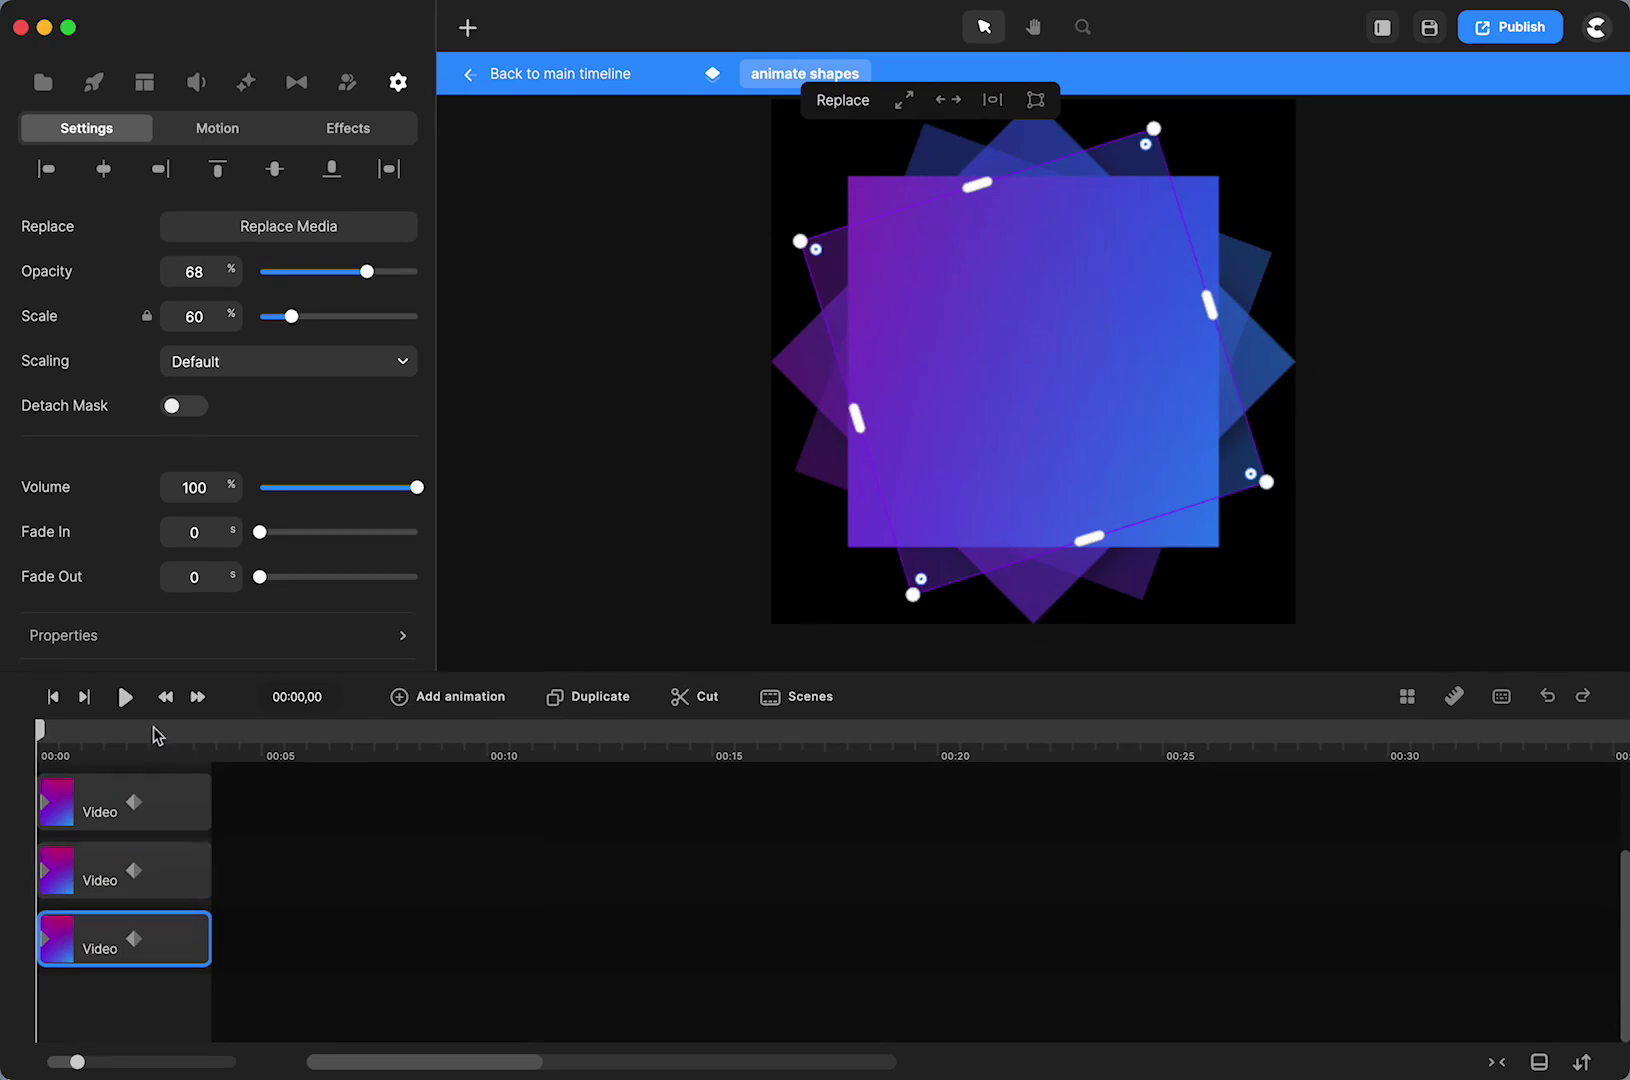
Step: Inspect the first square layer's easing and Rotation property options, then save the project
click(73, 812)
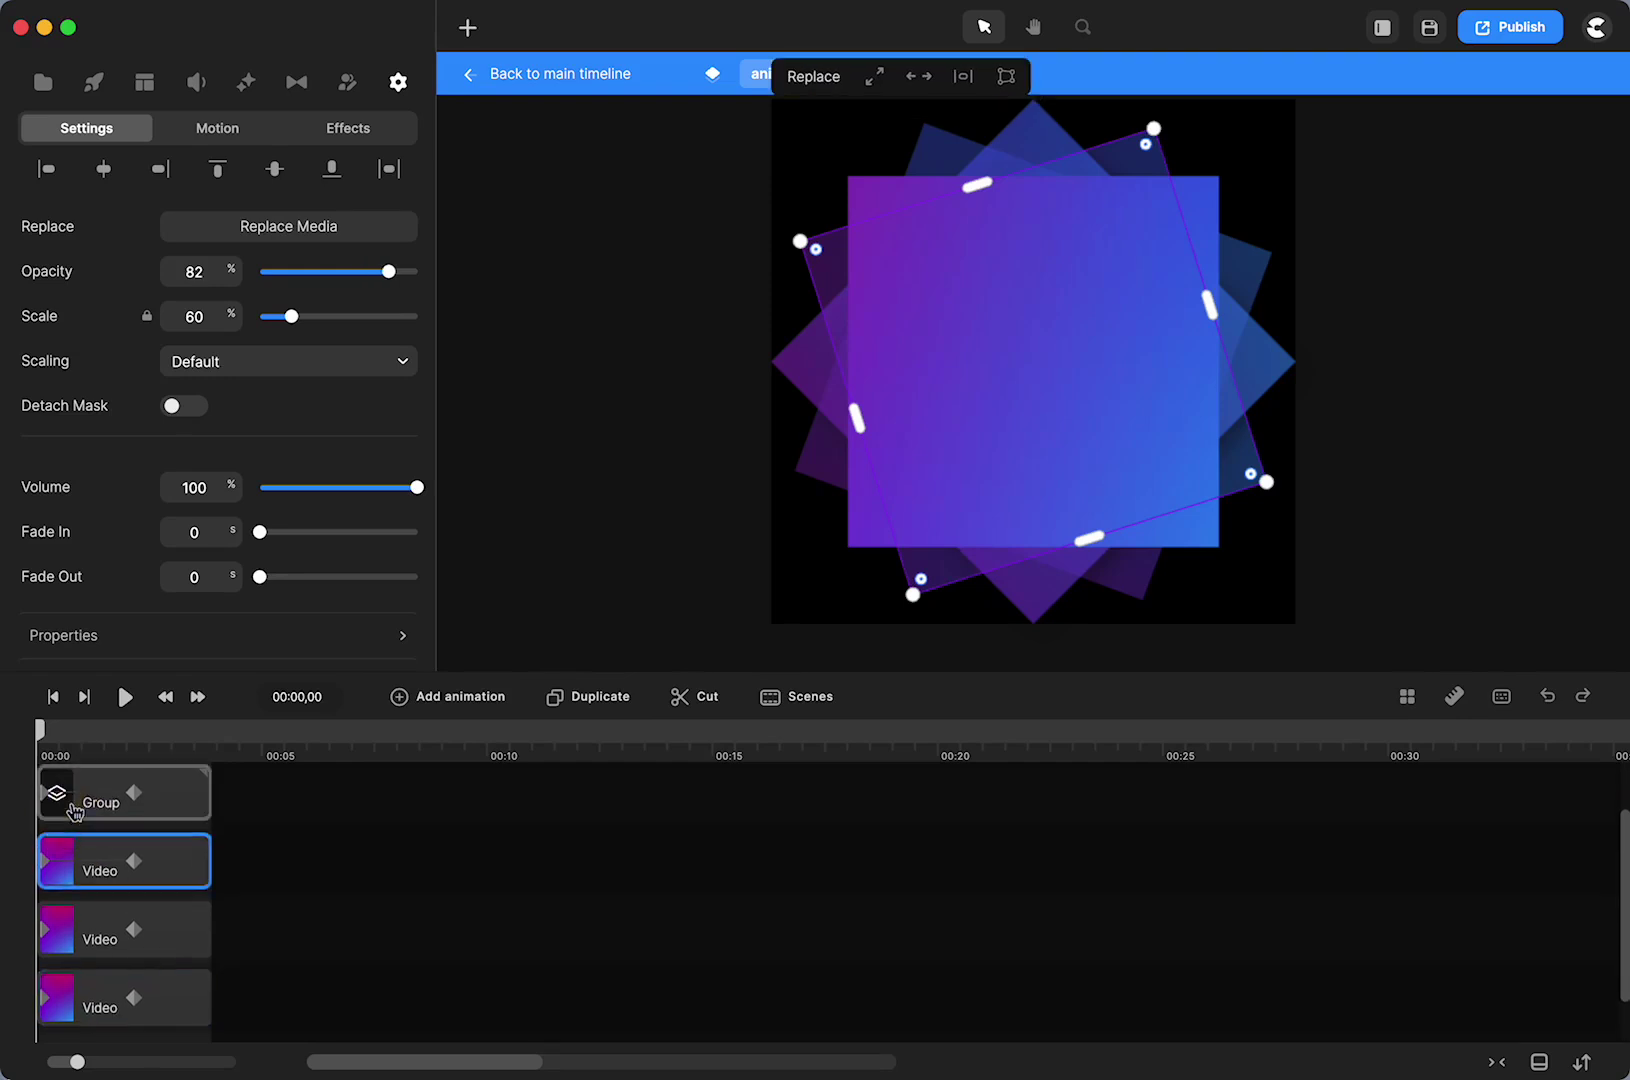
click(80, 873)
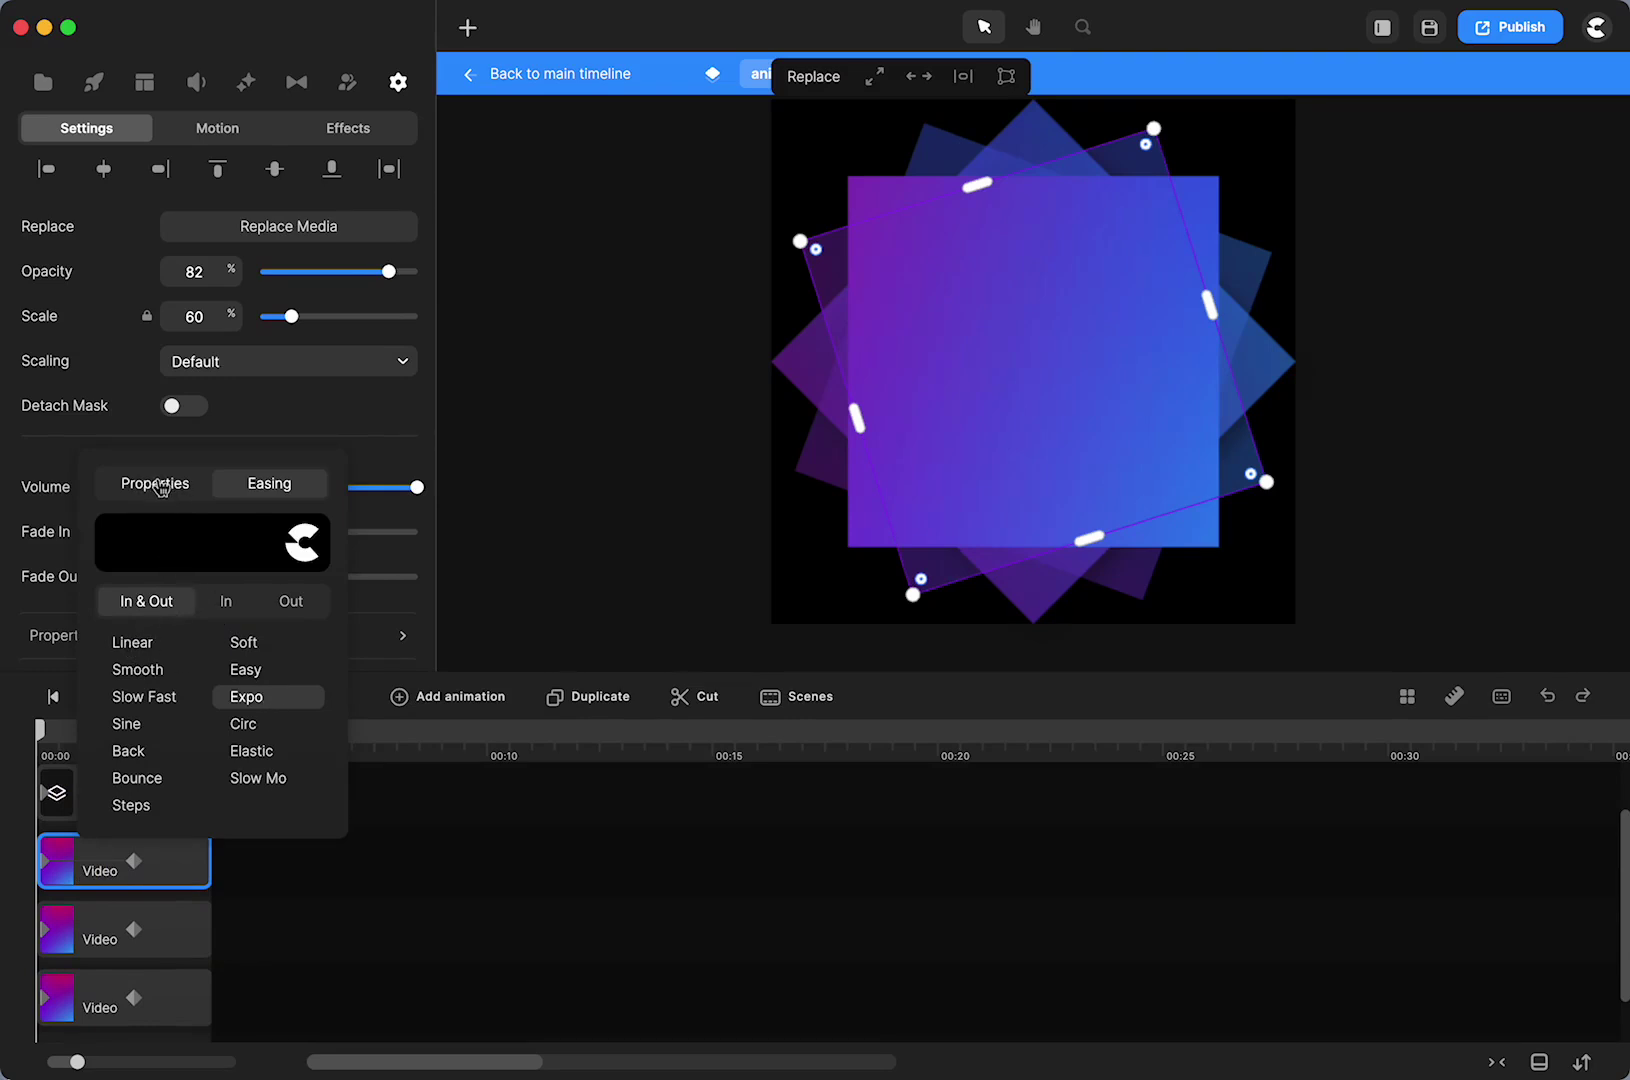
click(161, 485)
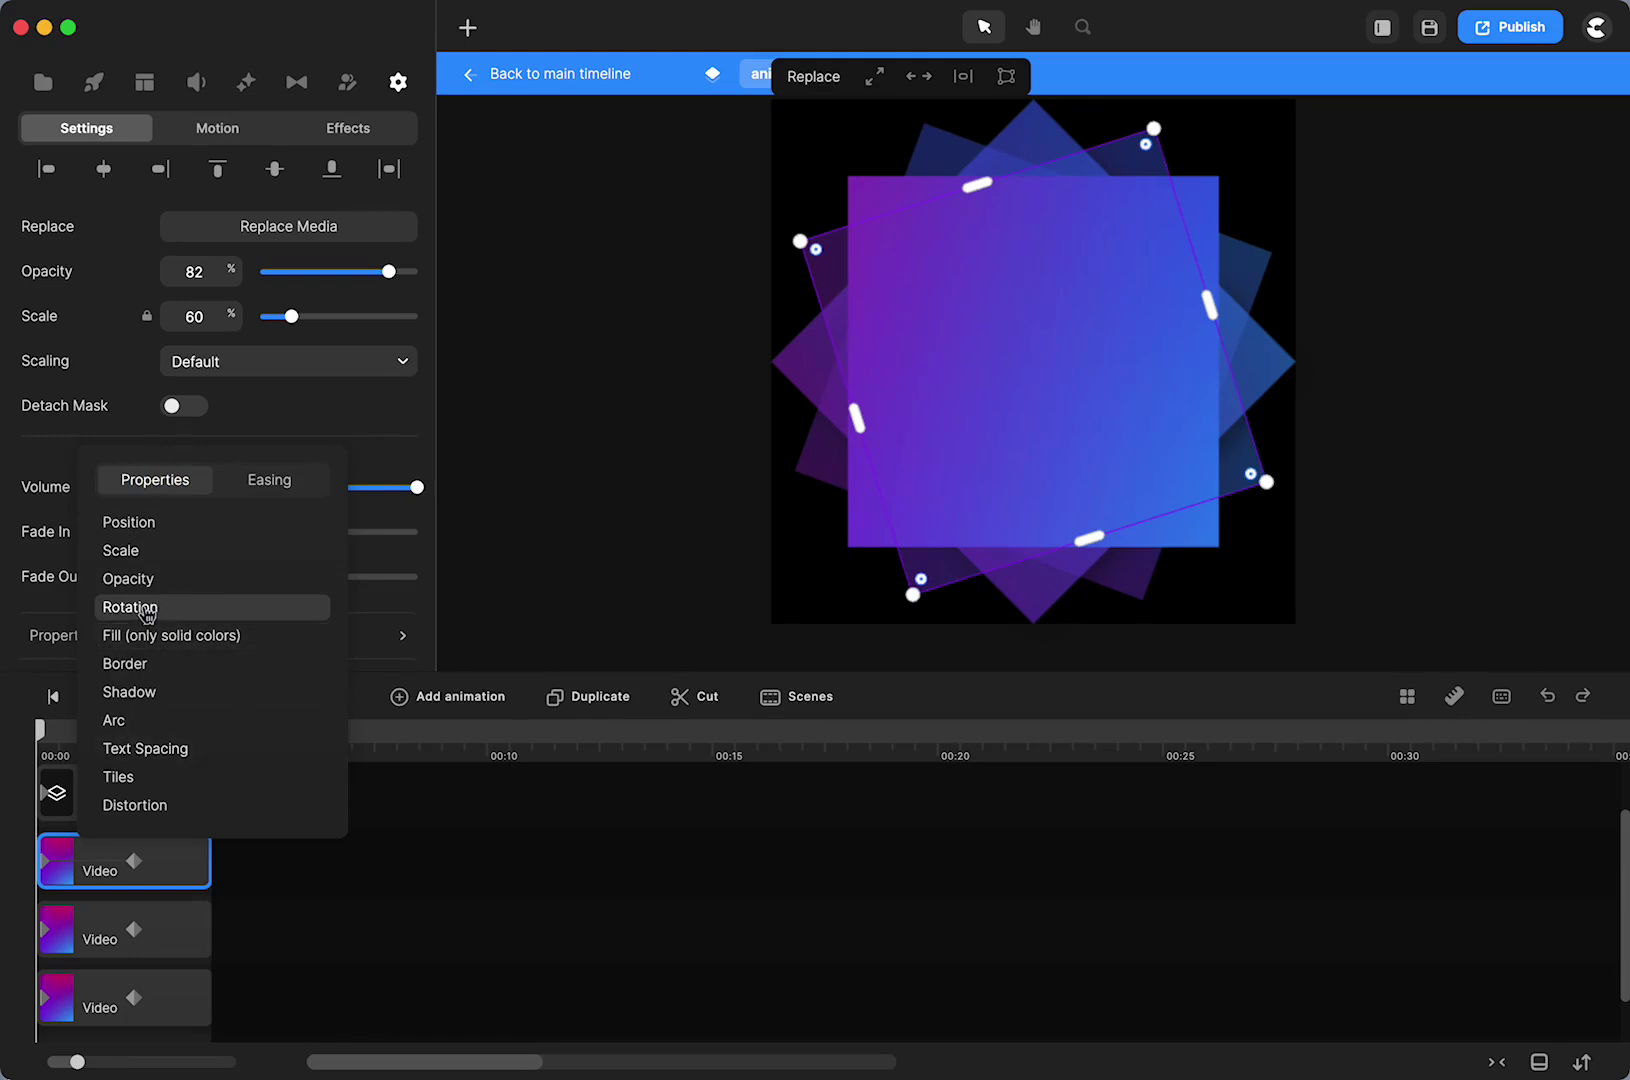
click(79, 884)
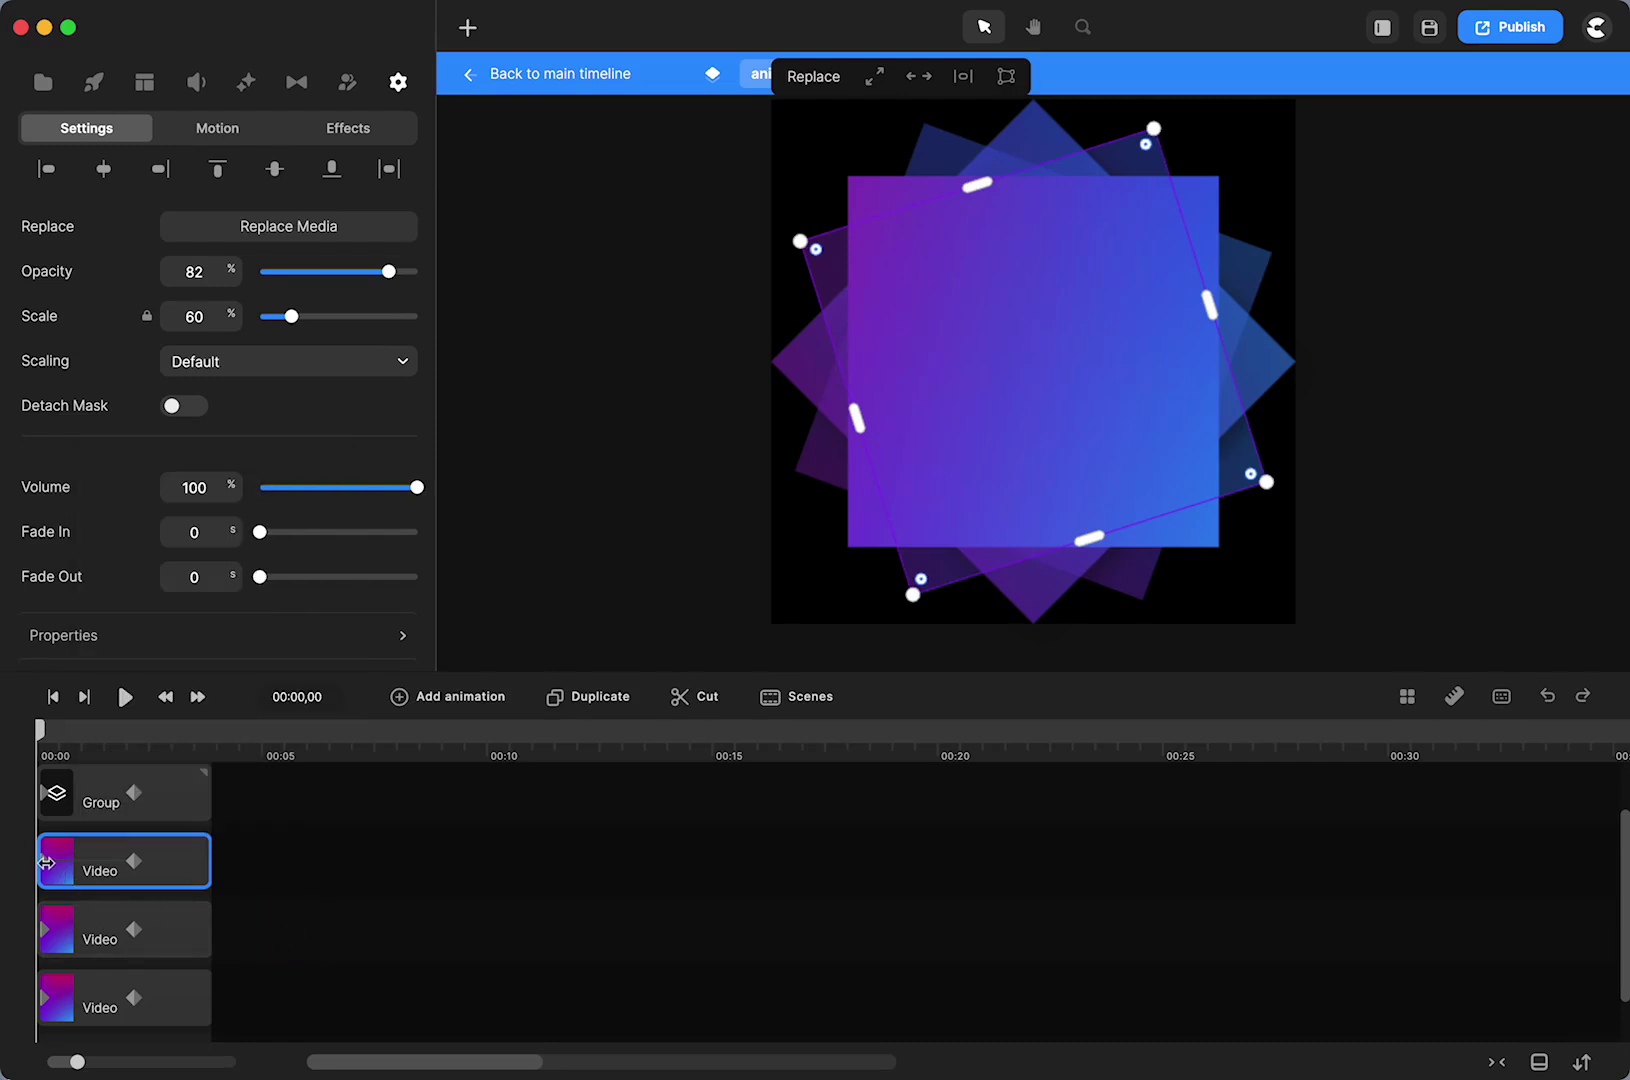
key(super+s)
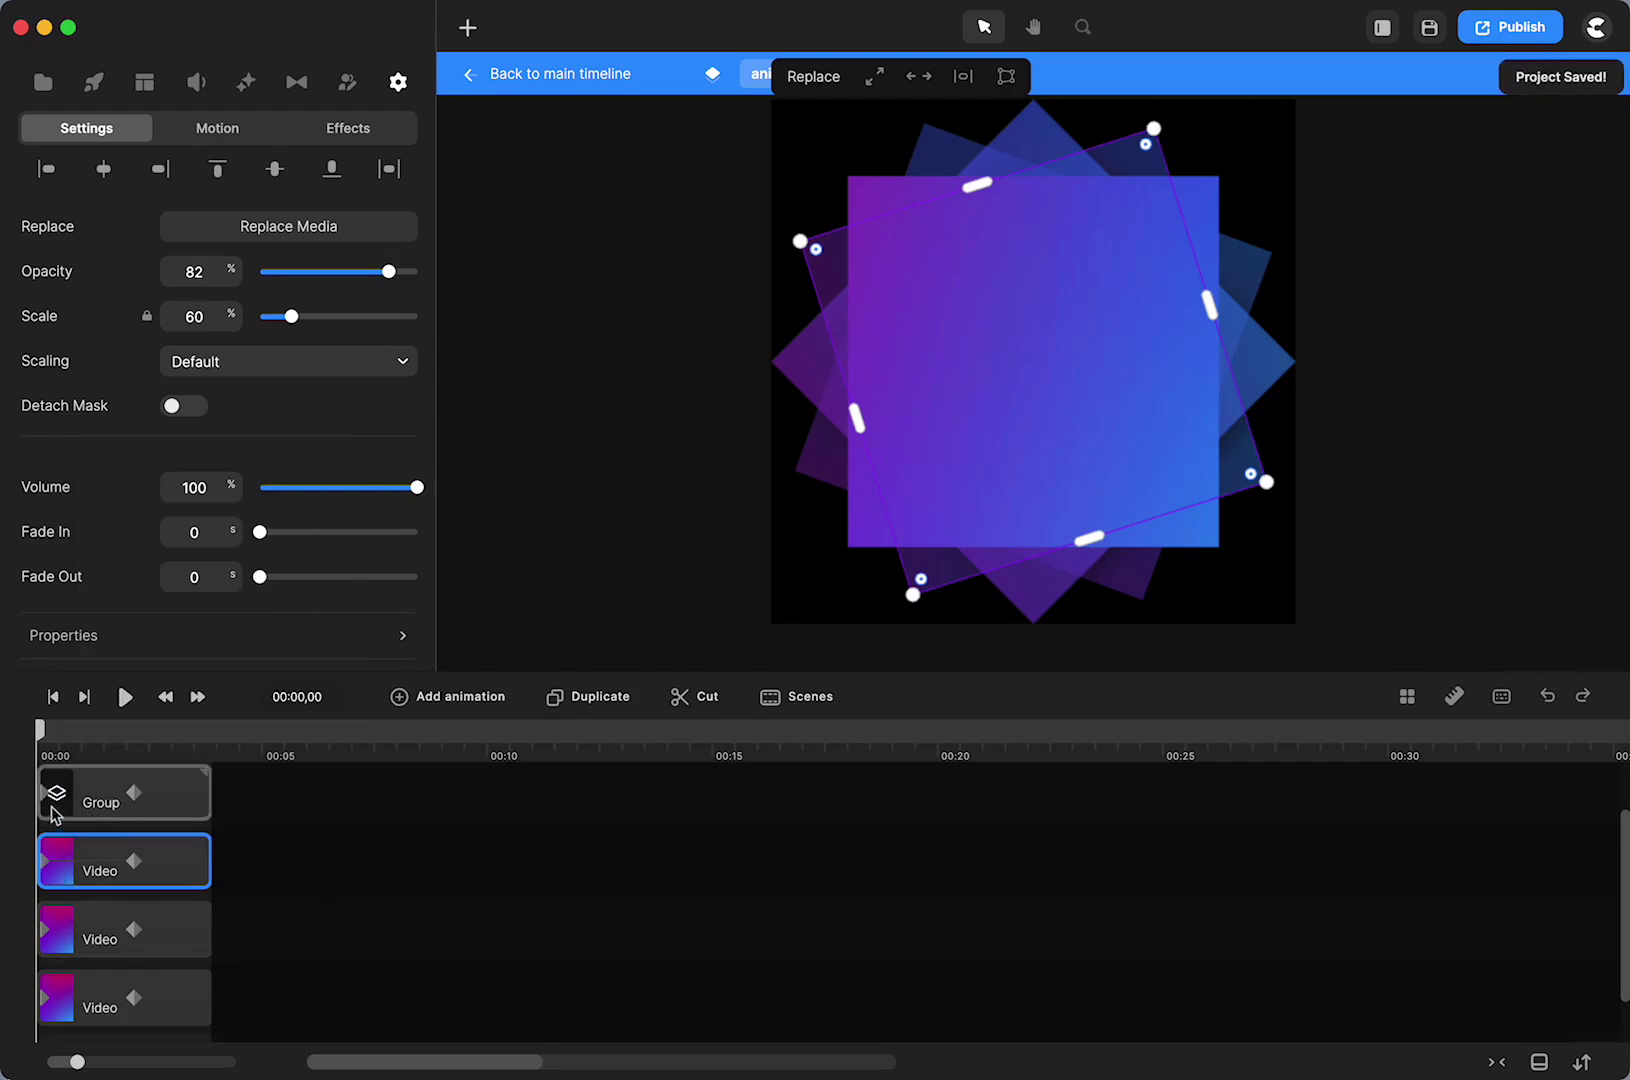
click(44, 797)
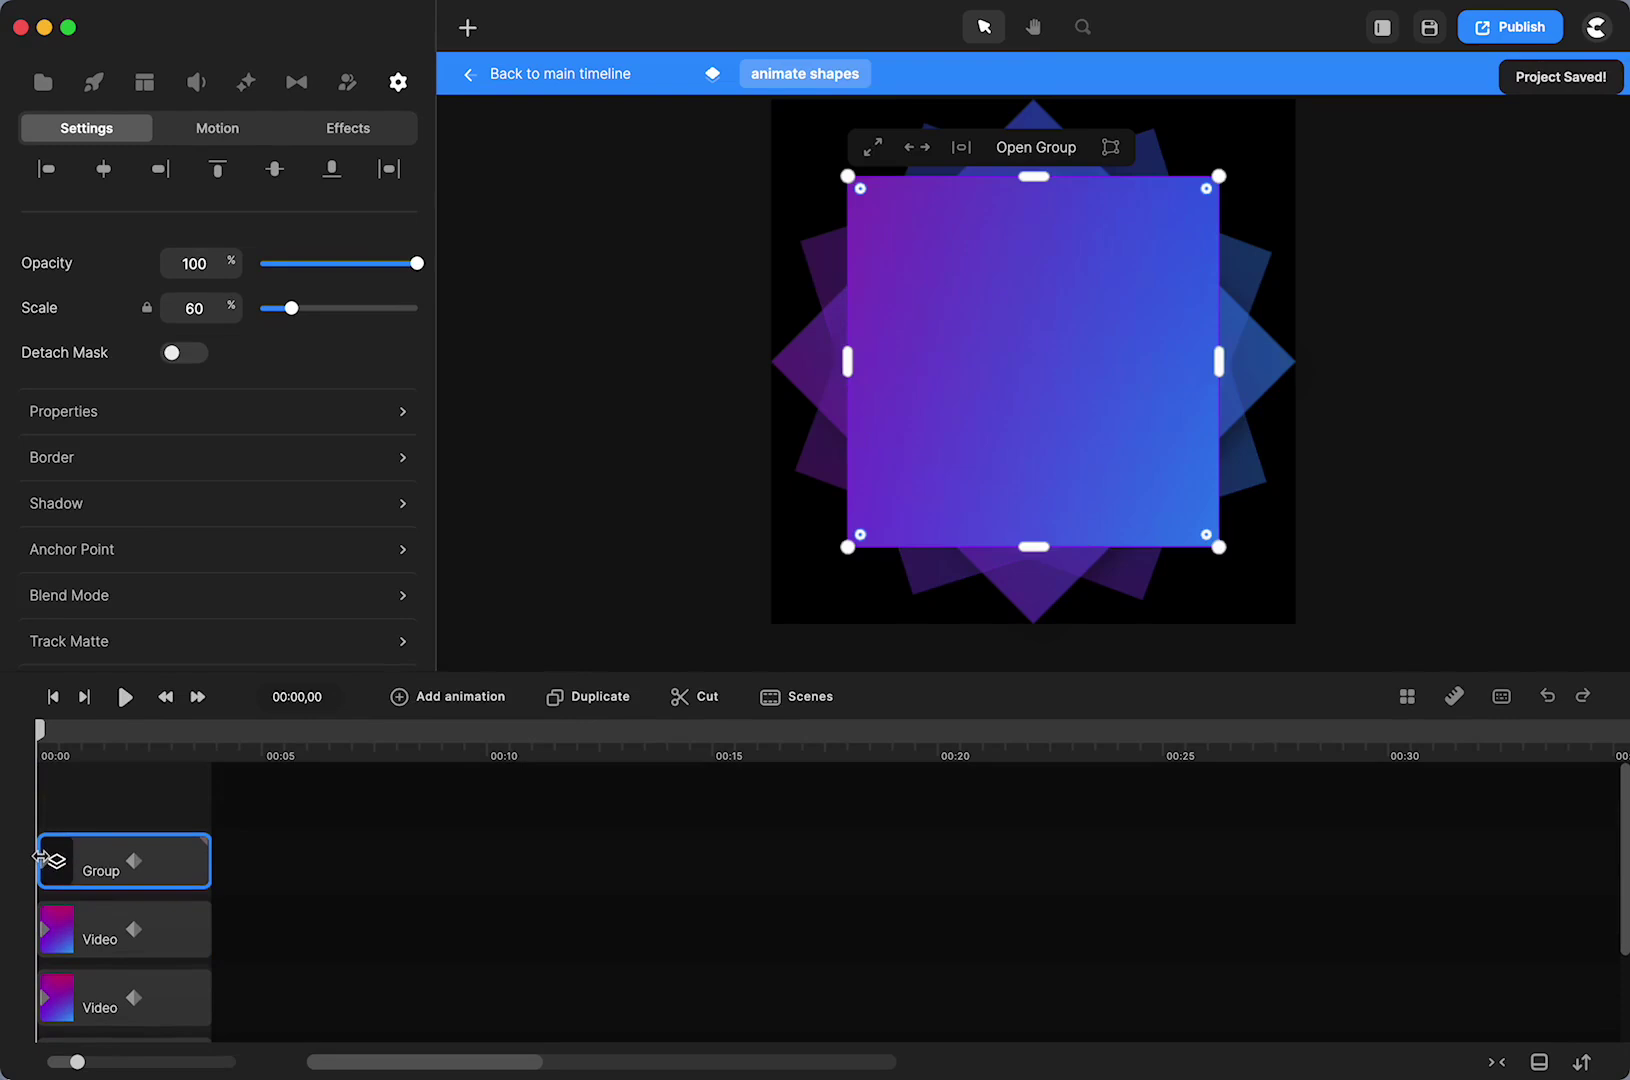
click(216, 411)
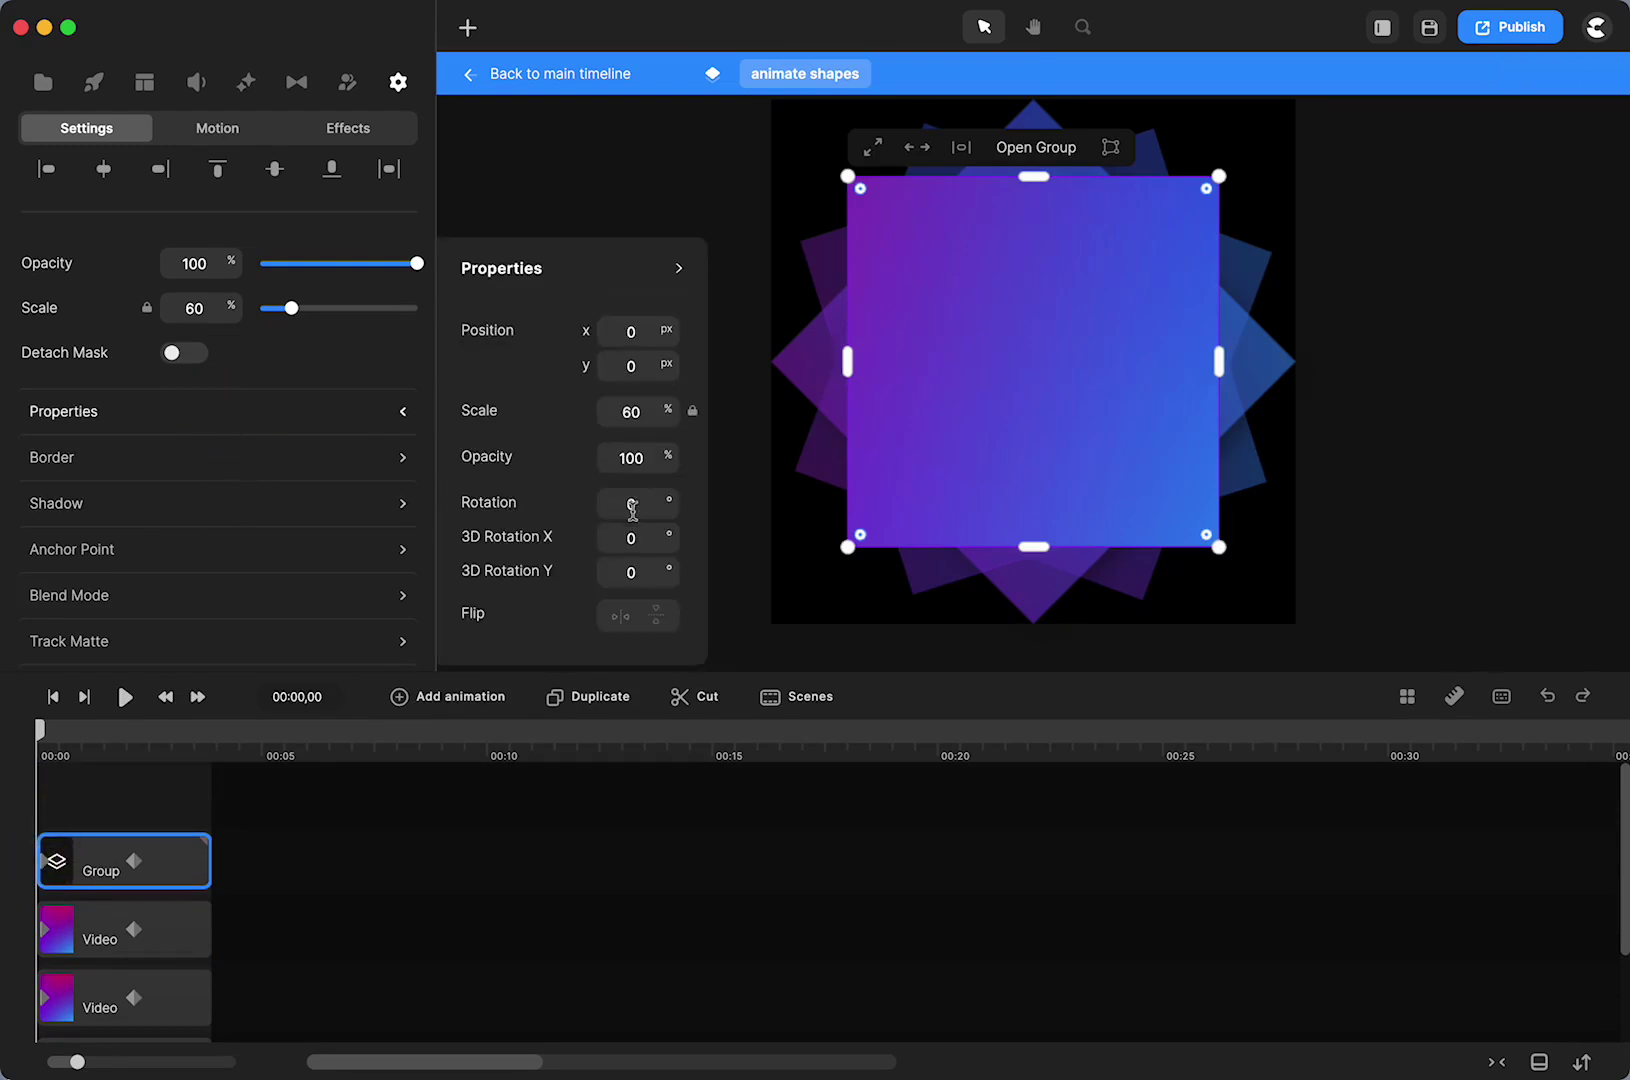
drag(638, 505, 597, 515)
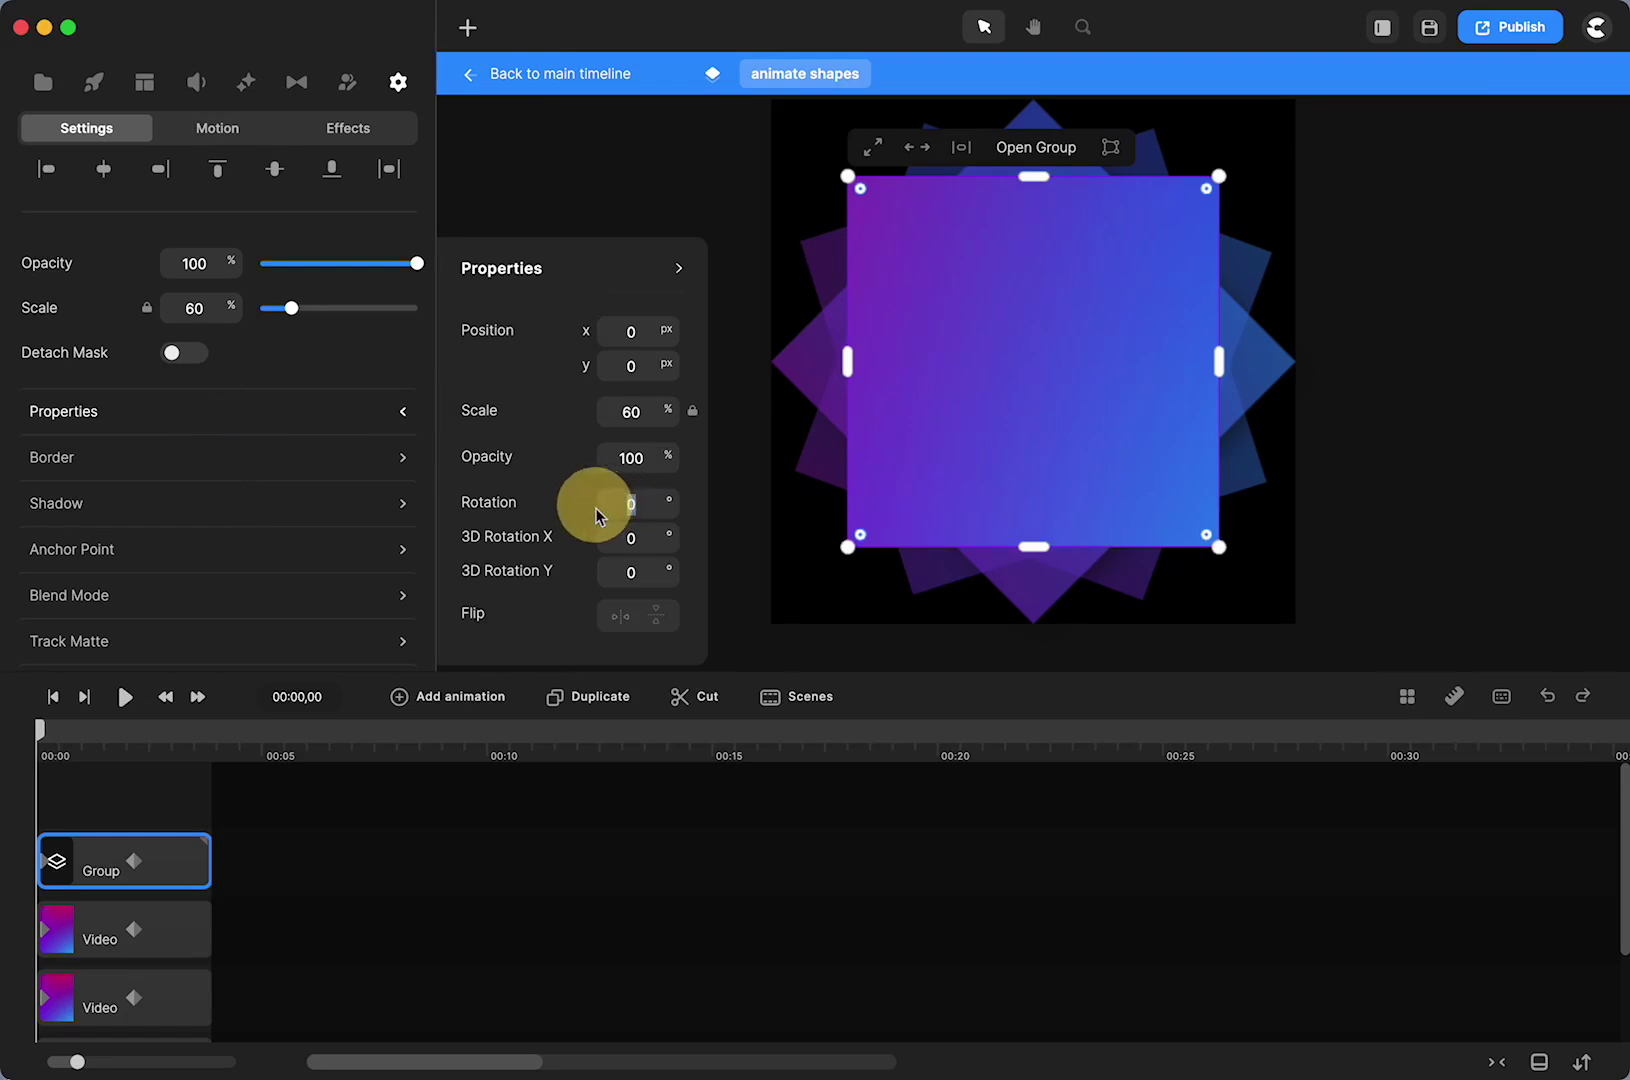
click(132, 864)
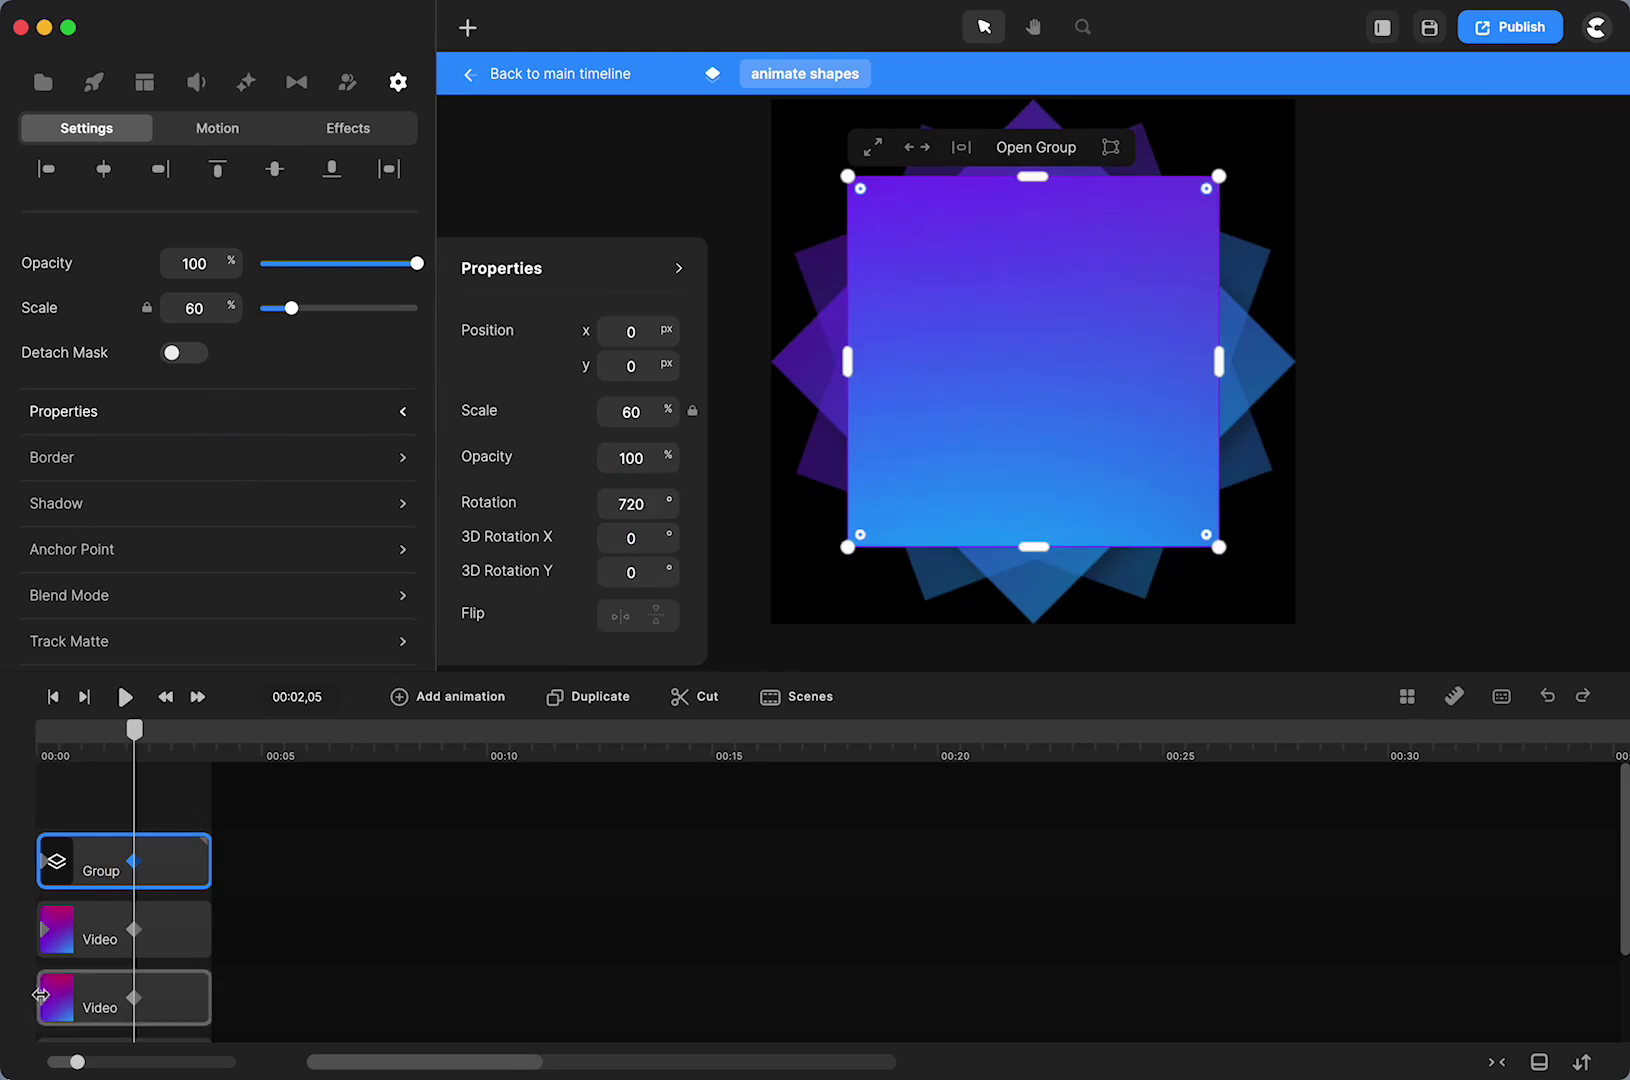
click(133, 928)
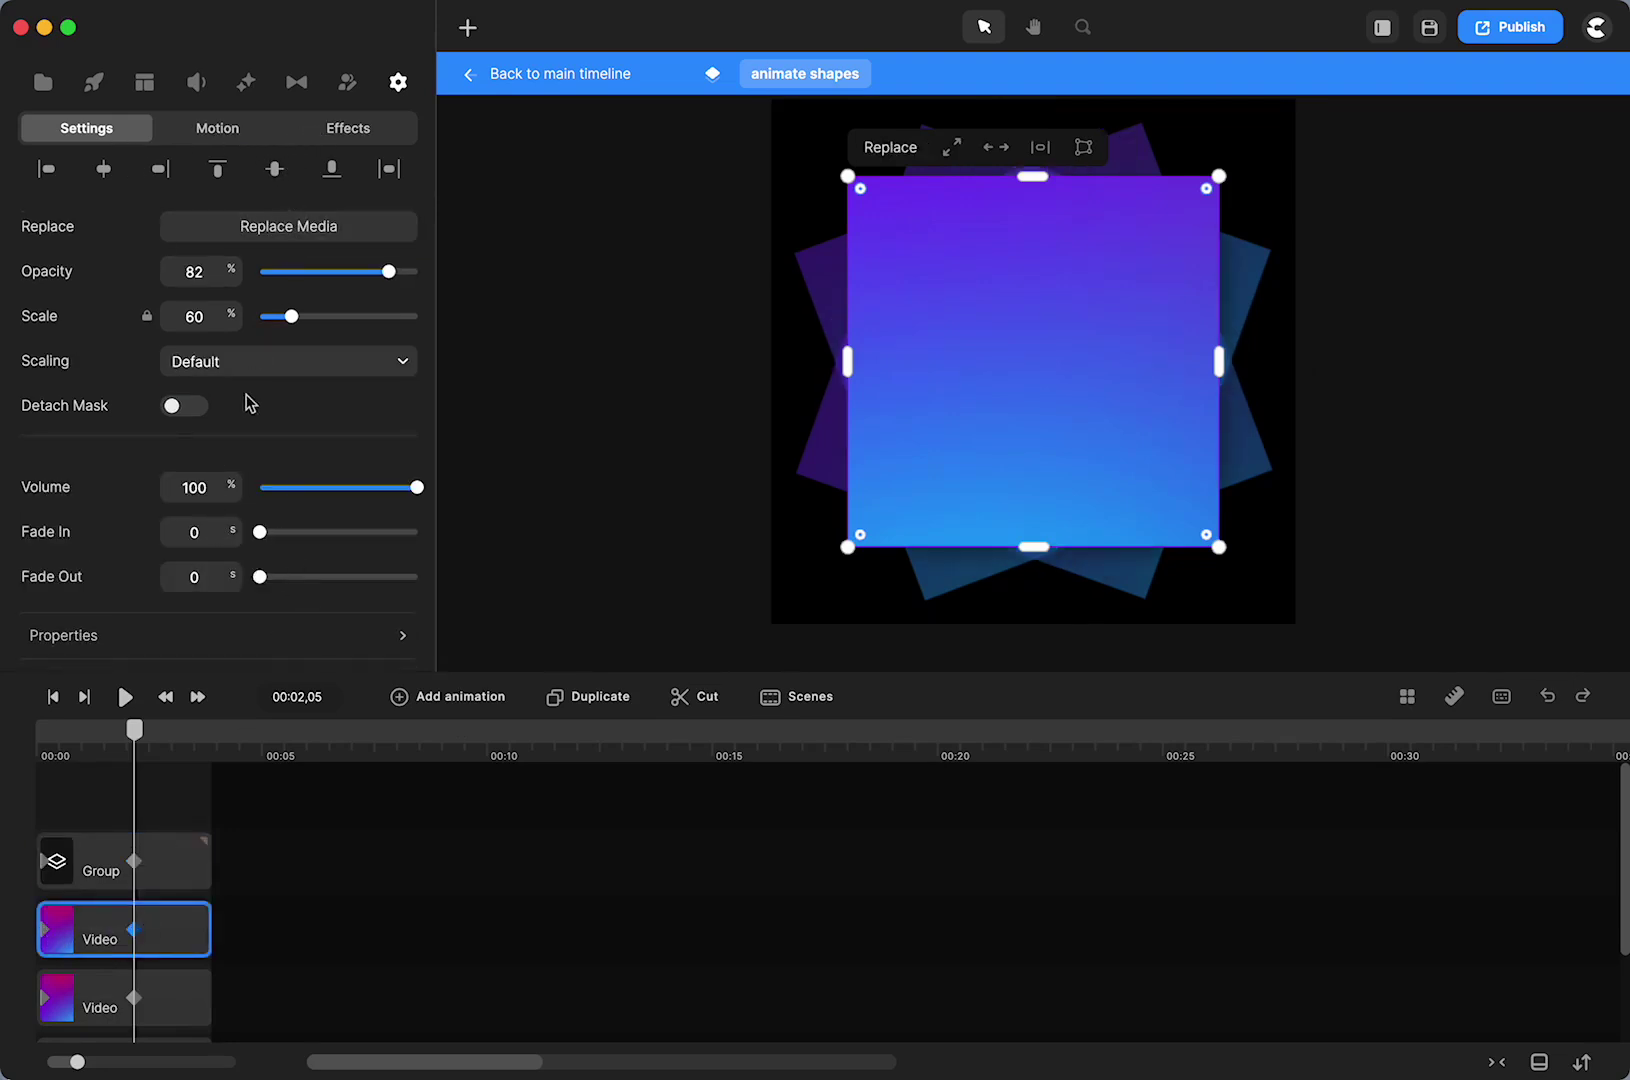
scroll(250, 403, down, 5)
click(273, 372)
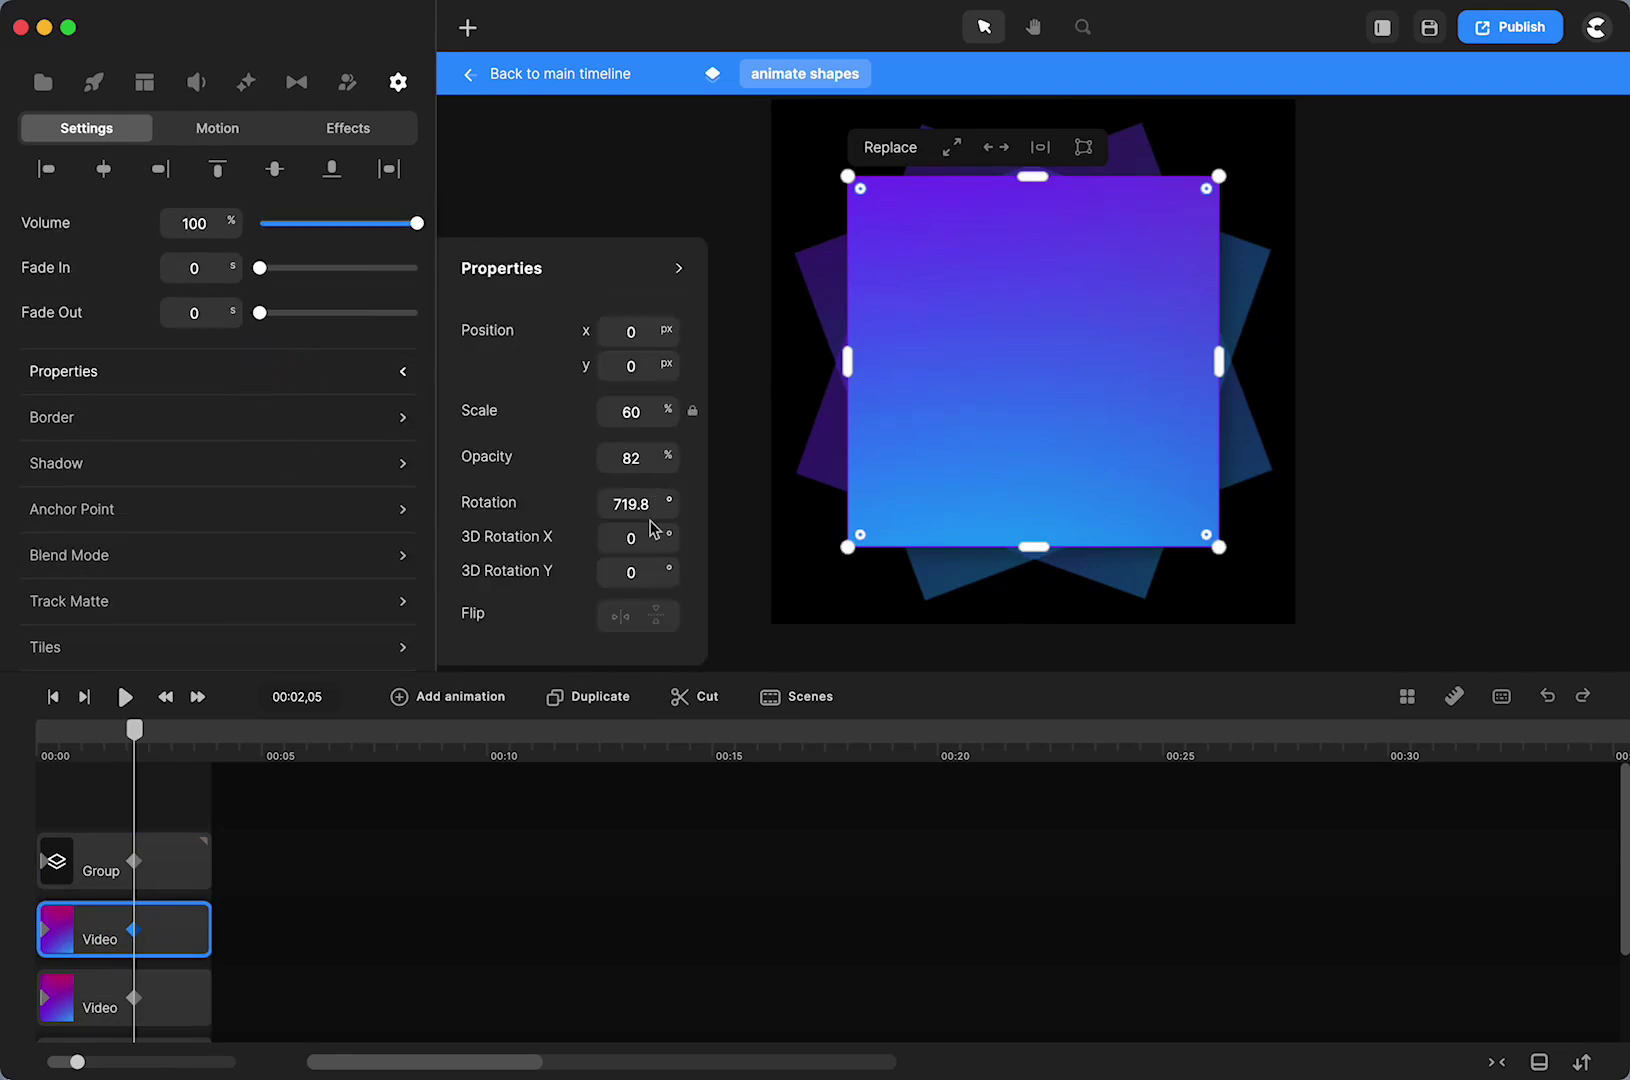
drag(134, 731, 158, 790)
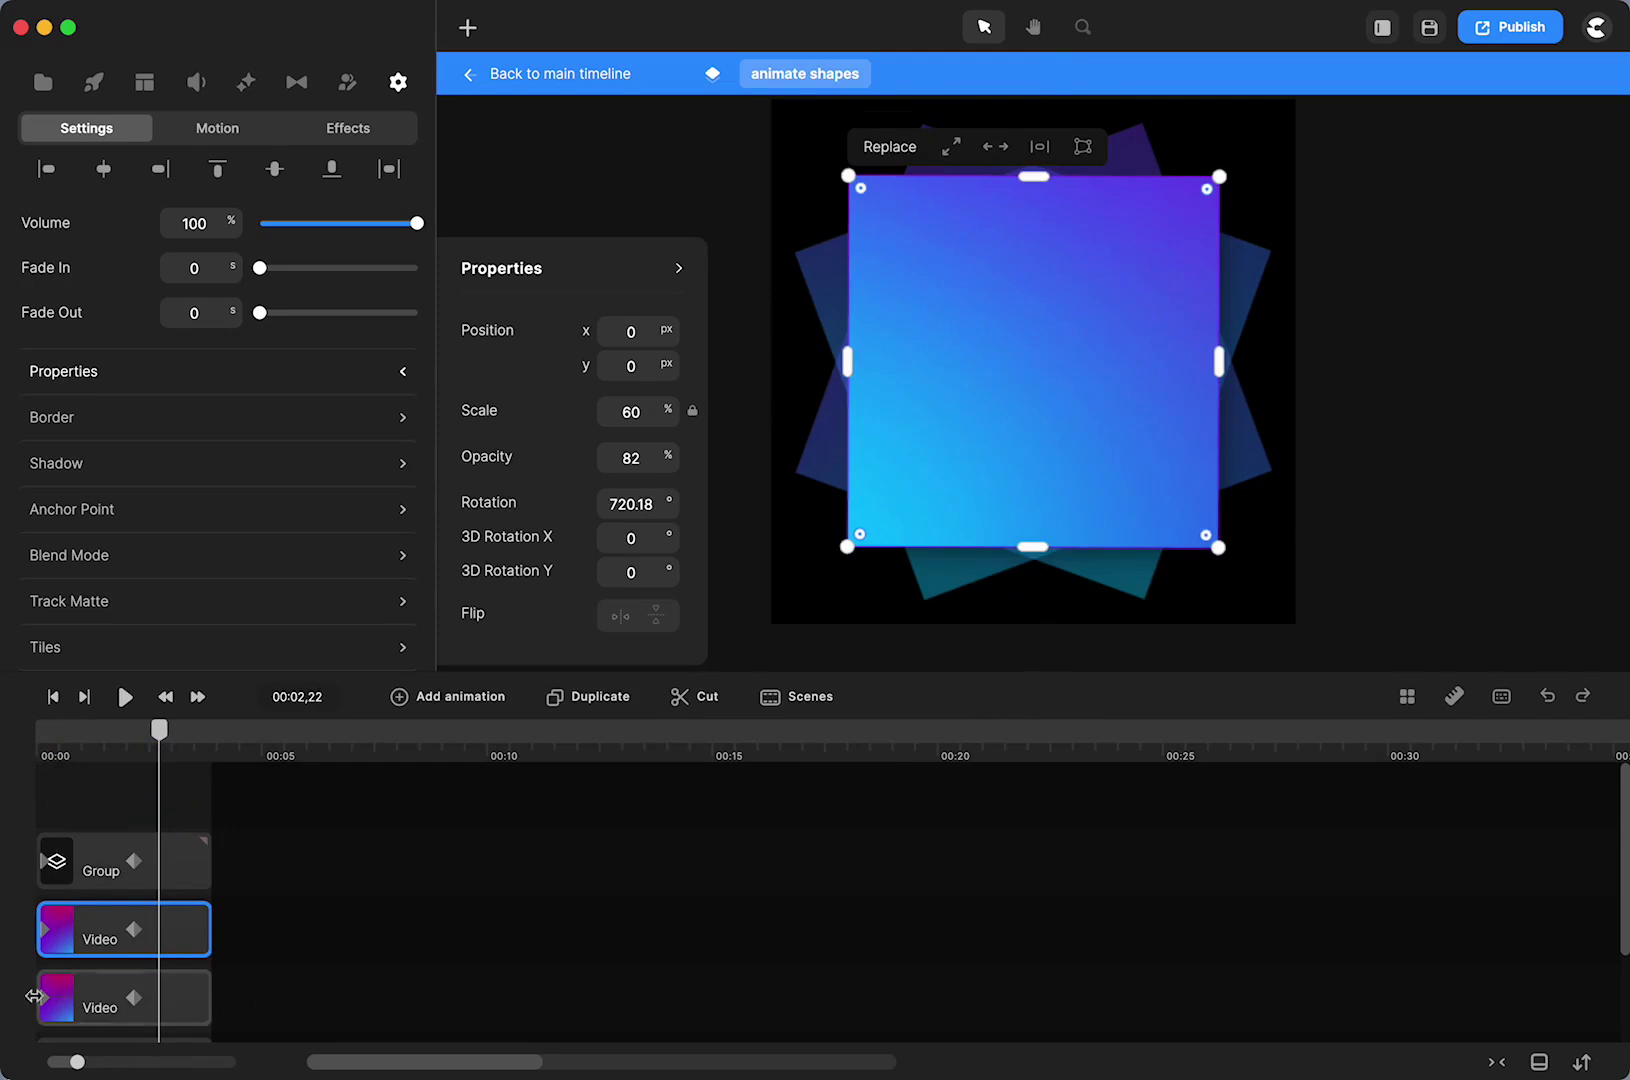
click(168, 882)
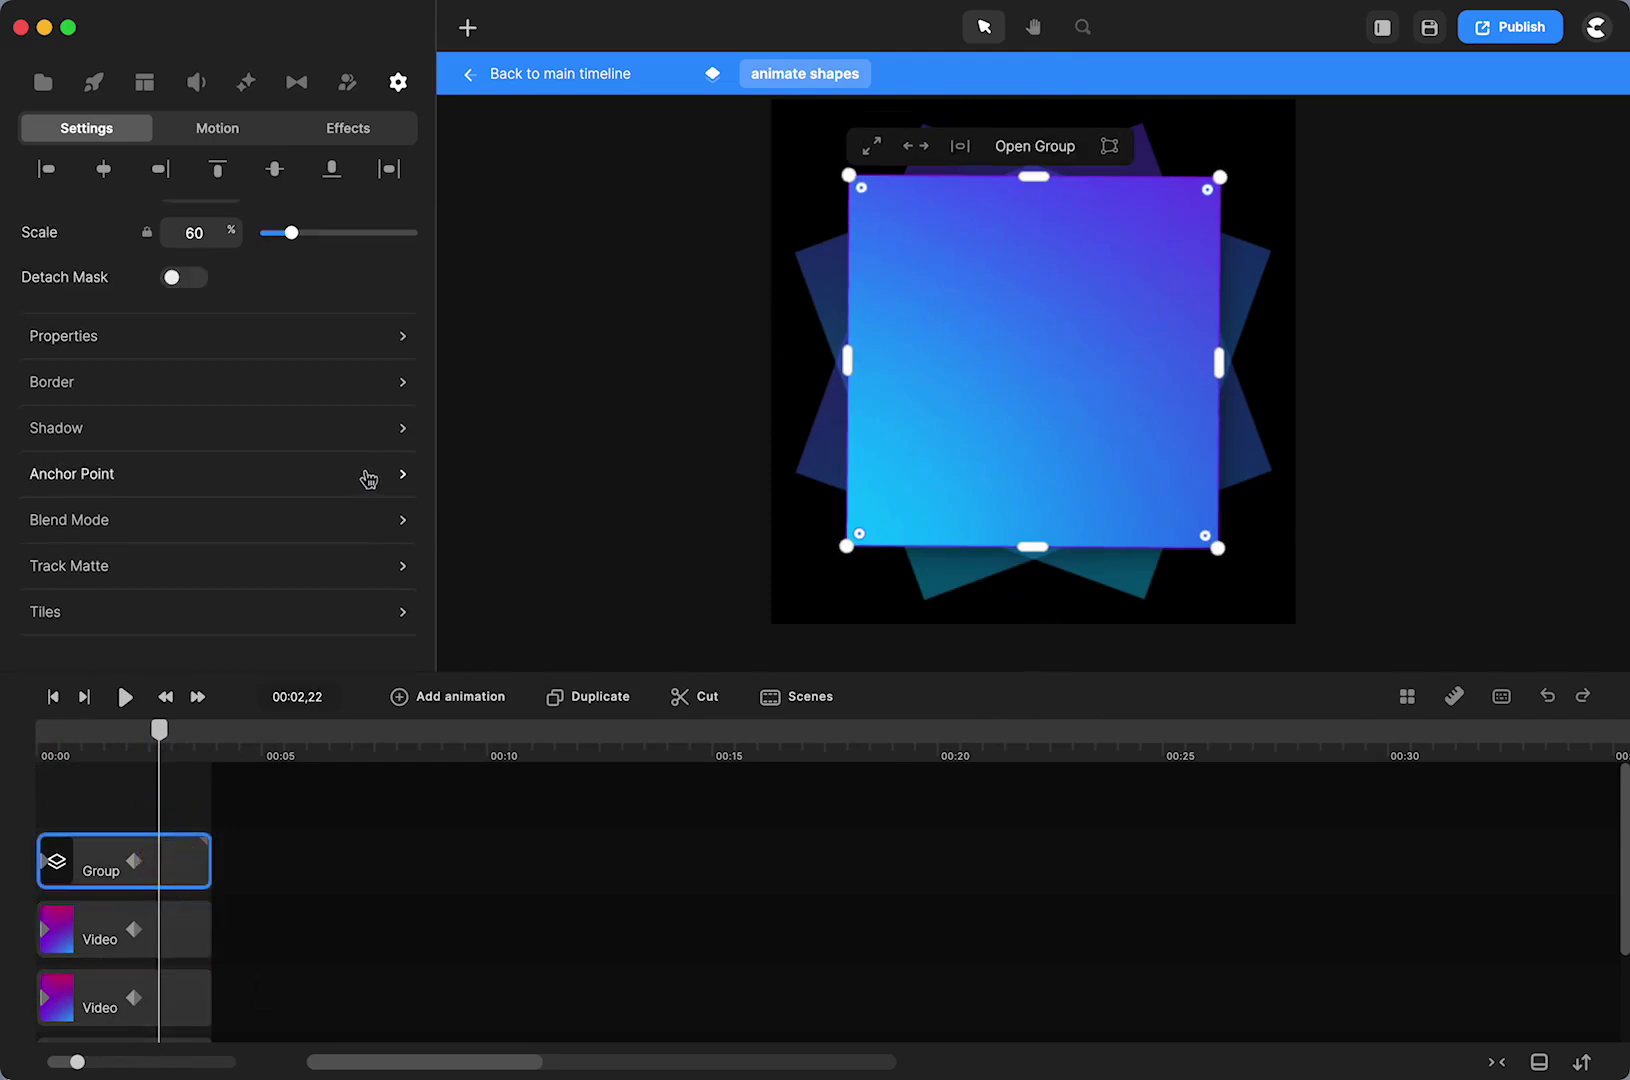
Step: View the group's shadow settings, rename the group layer and open it
click(377, 420)
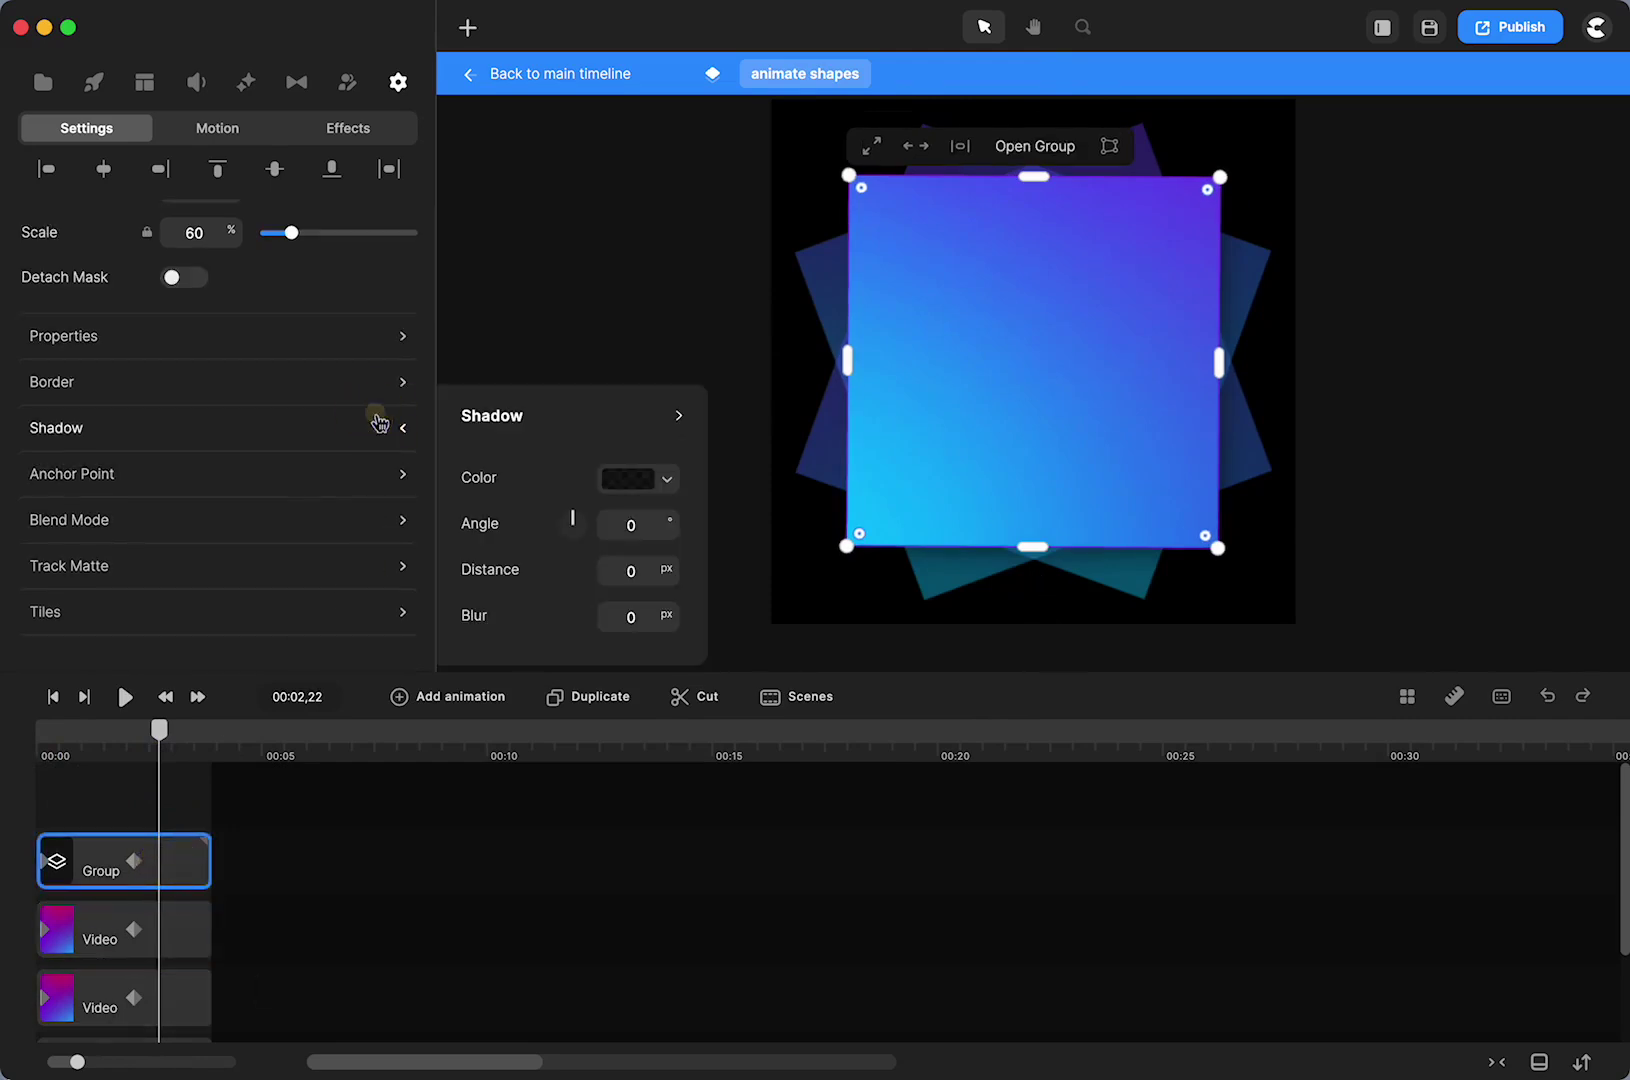
double_click(173, 866)
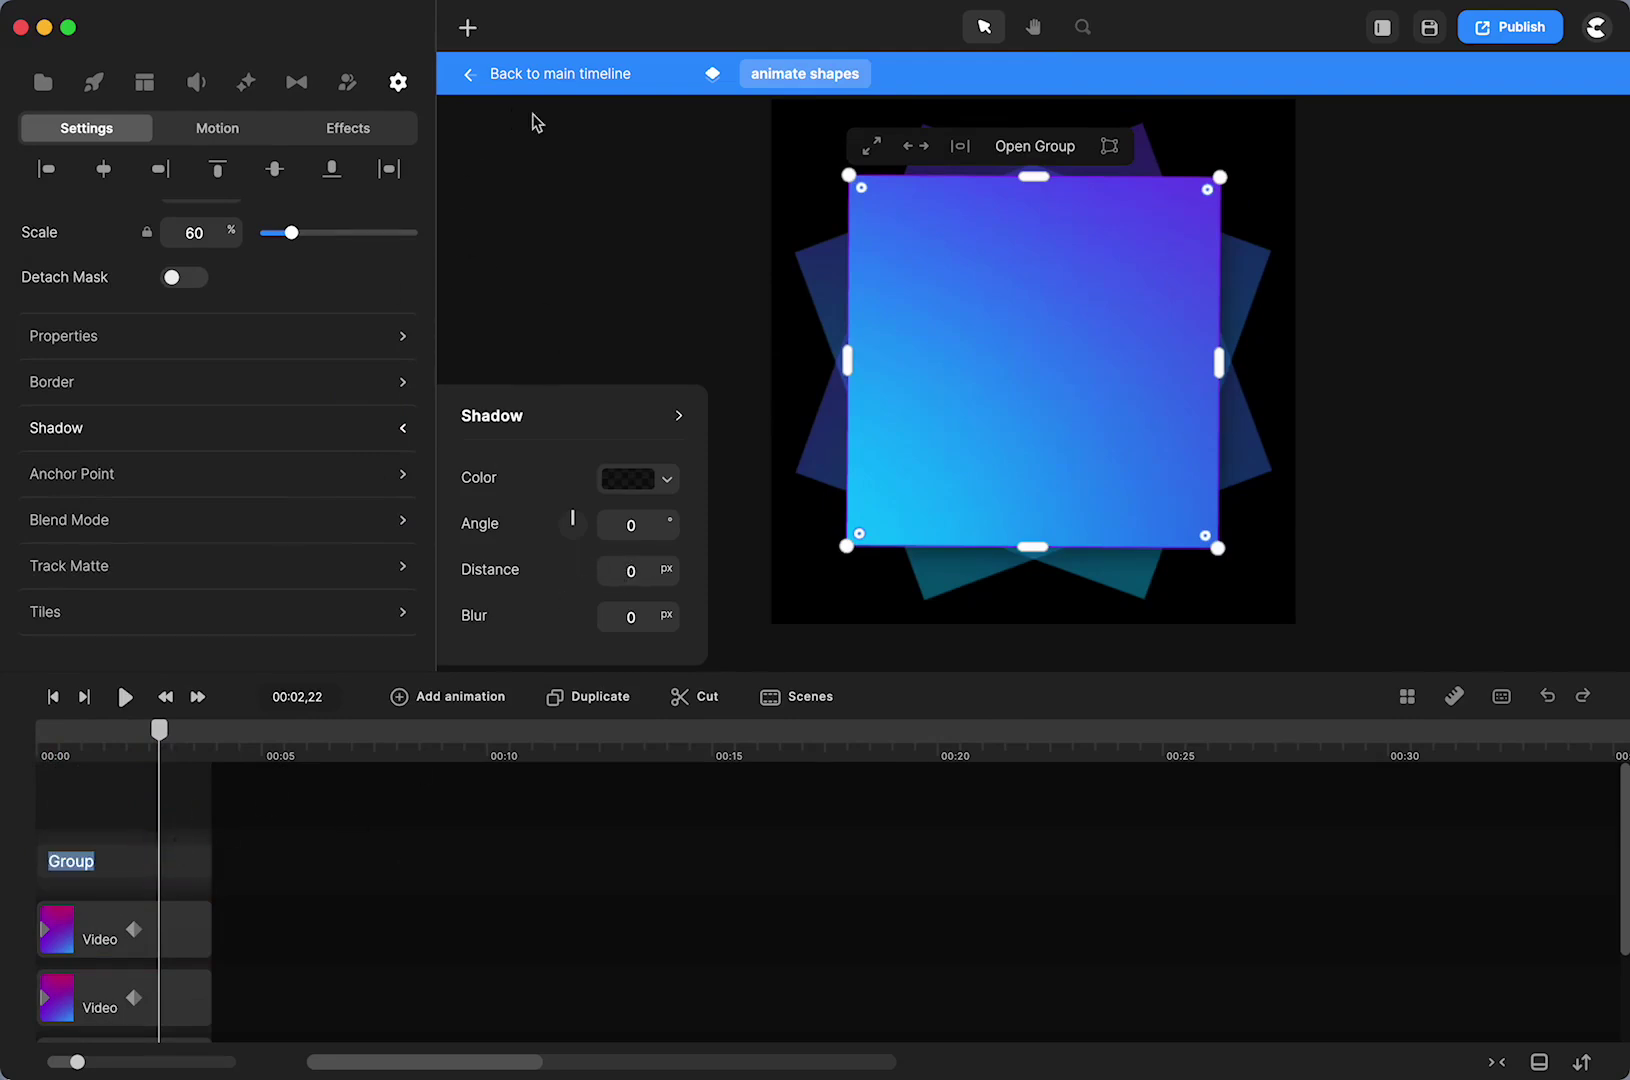
click(145, 856)
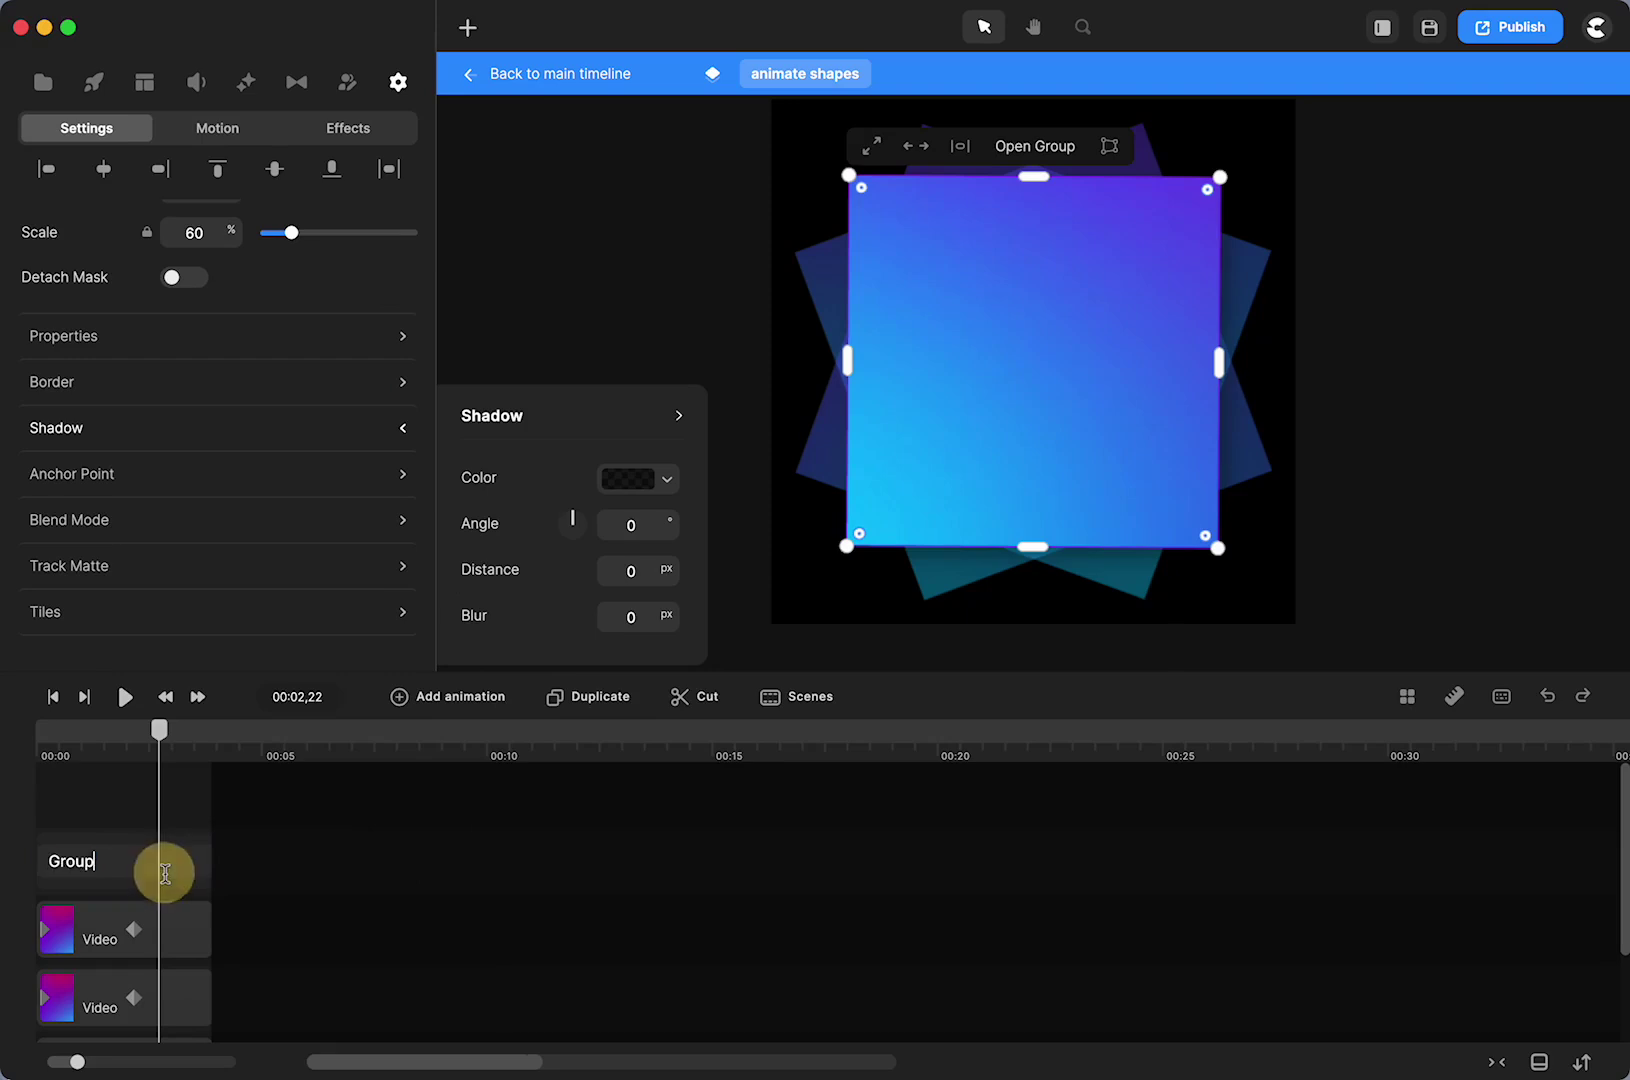
click(291, 937)
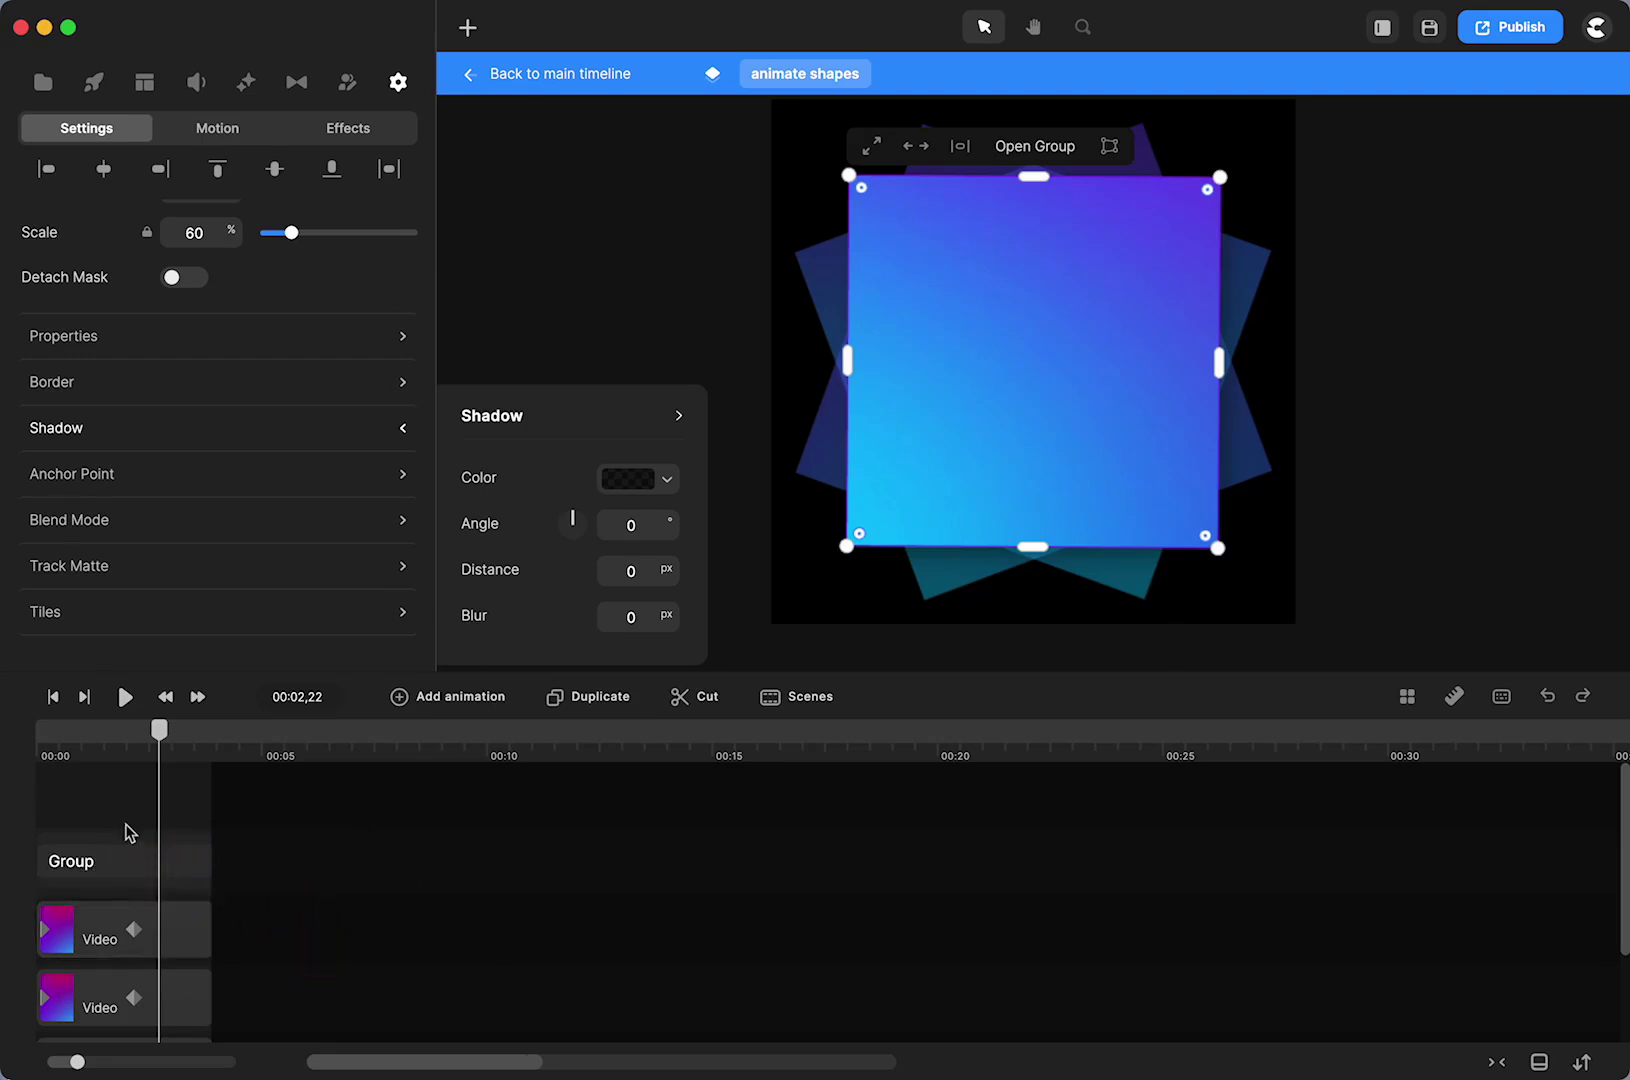
click(134, 878)
click(183, 878)
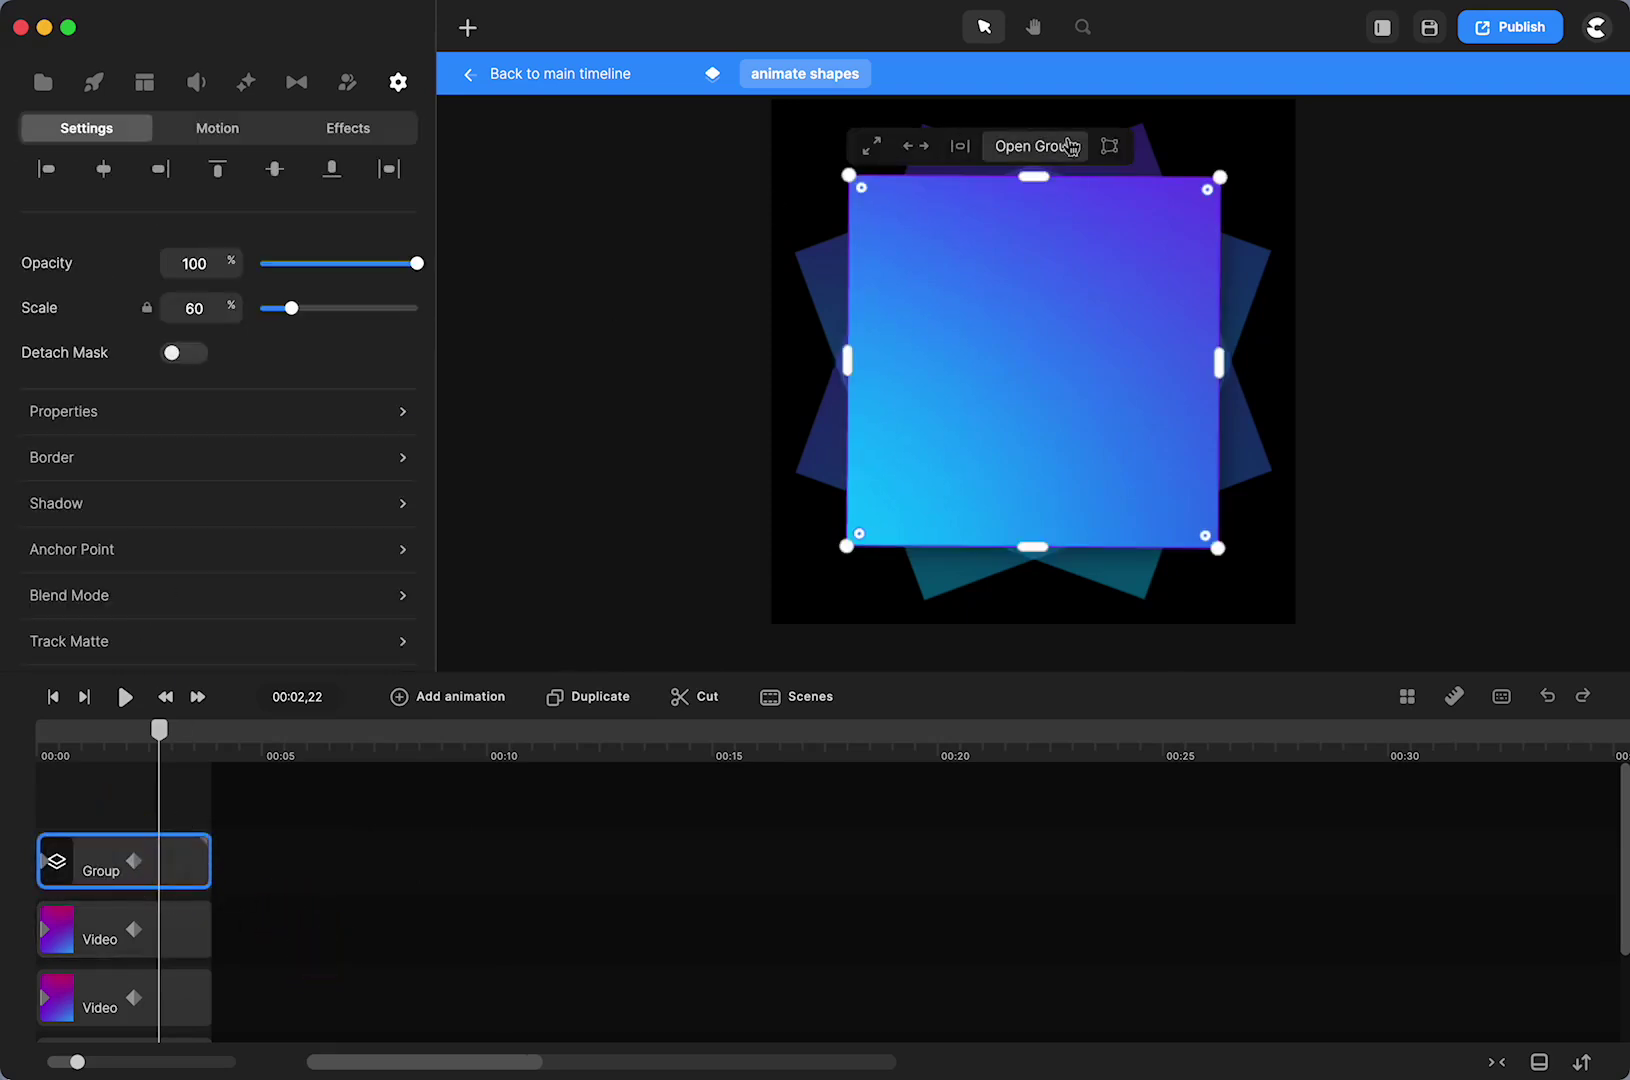
click(1051, 142)
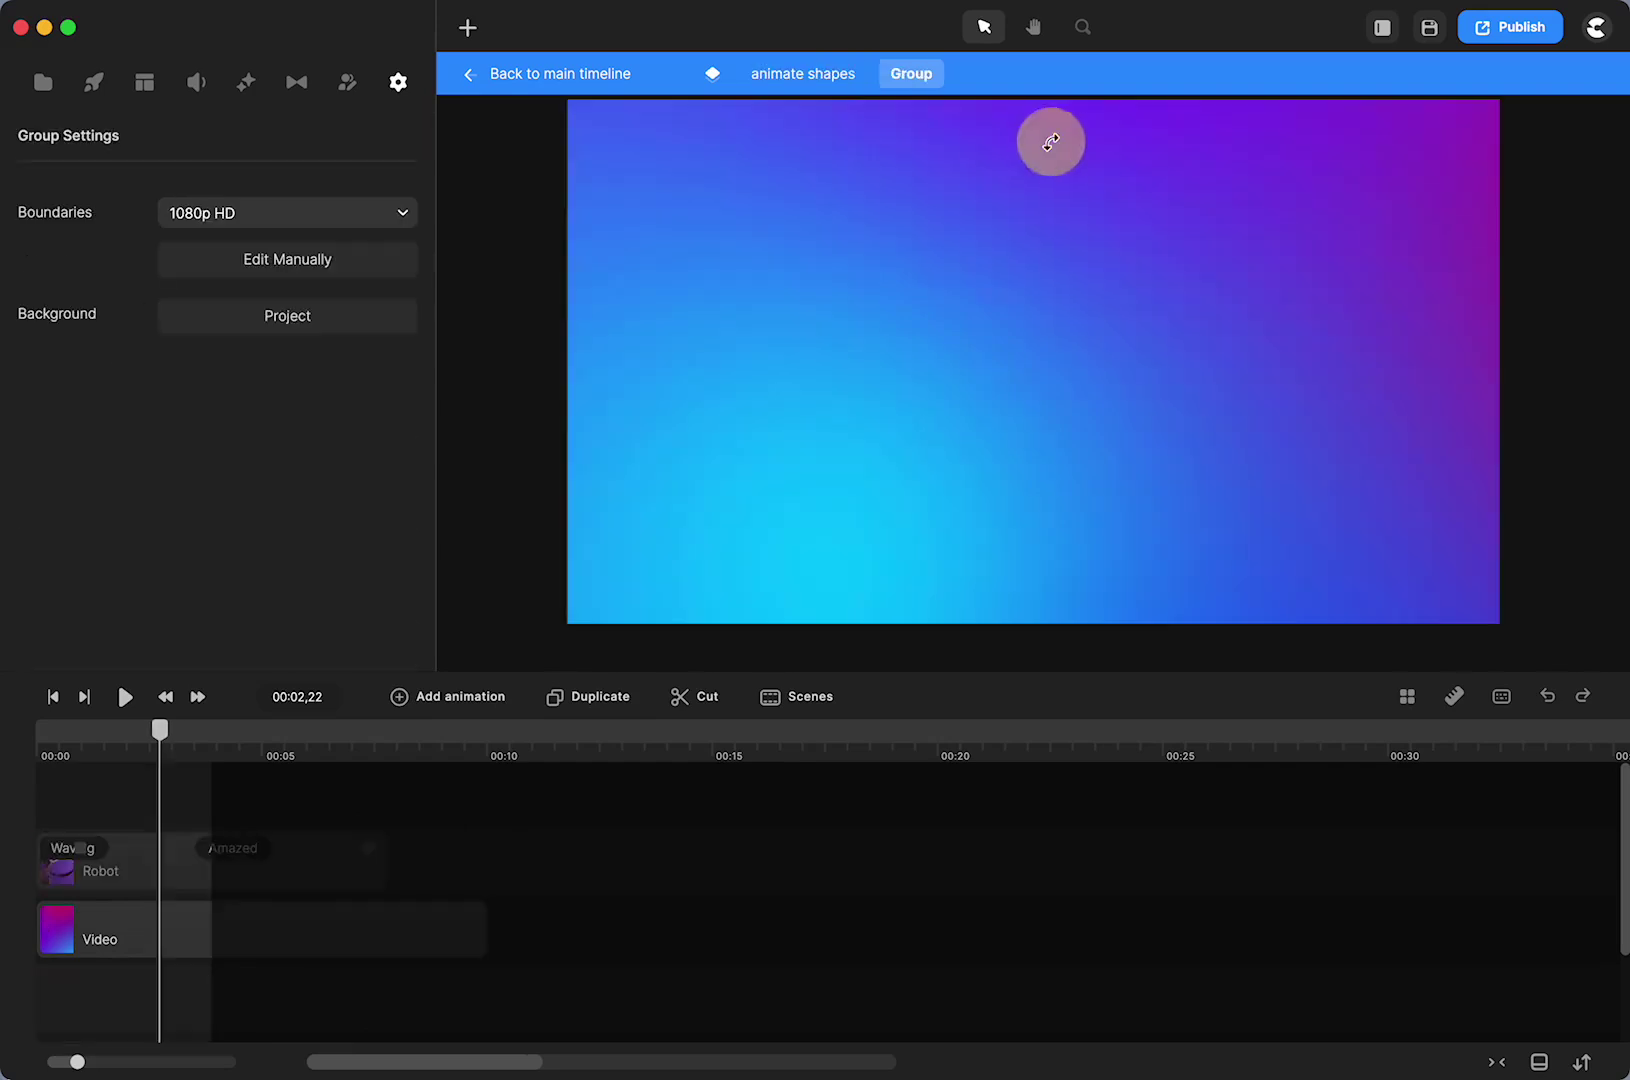
Step: Check the gradient video's shadow, then return to the main timeline and scrub to 00:17,12
click(116, 945)
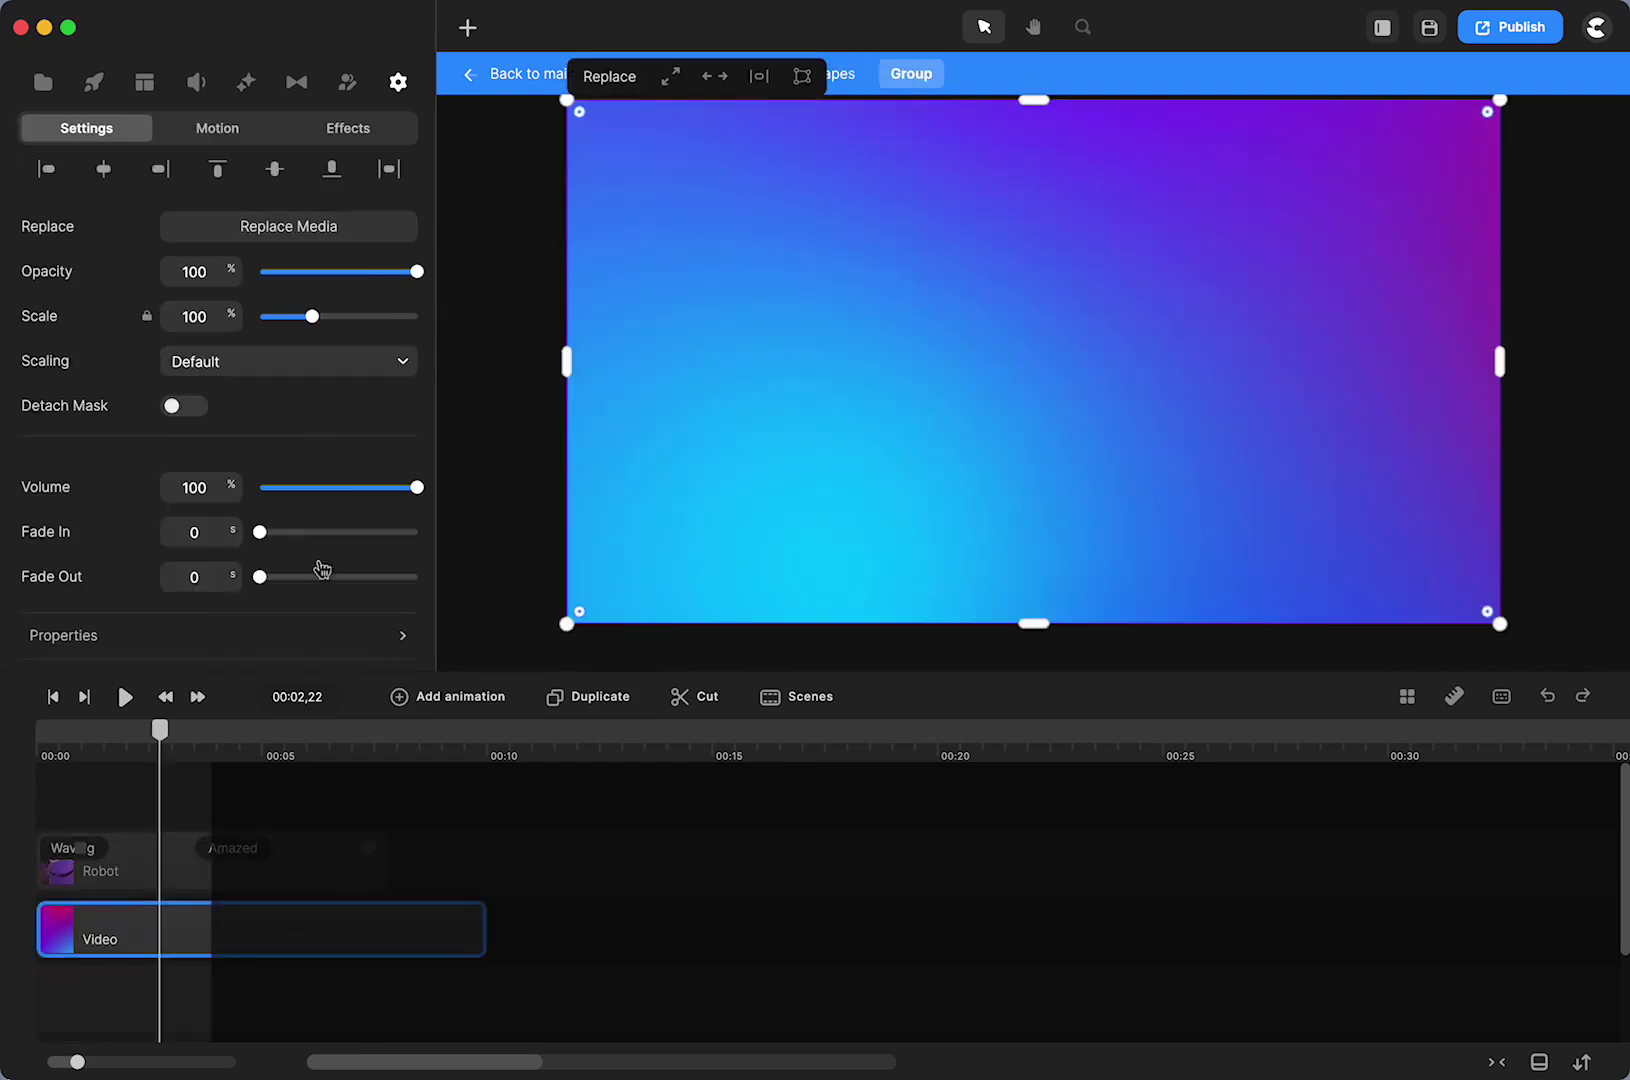
scroll(198, 618, down, 1)
scroll(198, 618, down, 4)
click(276, 504)
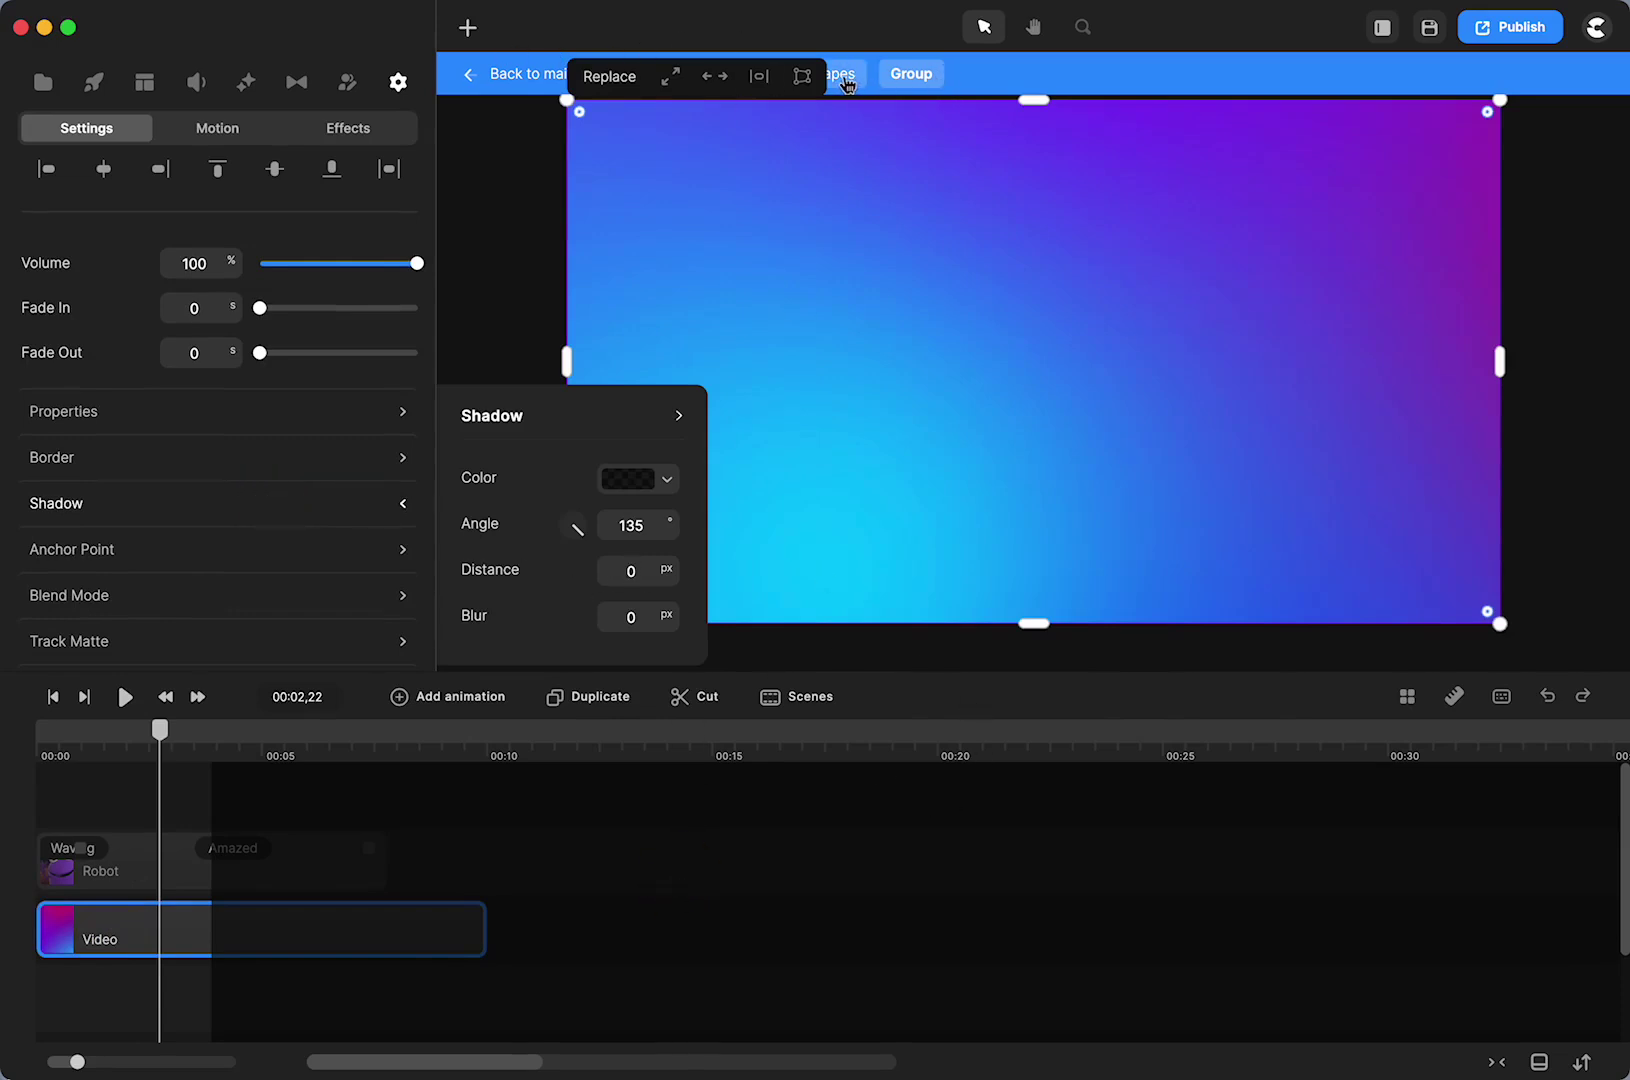
click(843, 76)
click(590, 75)
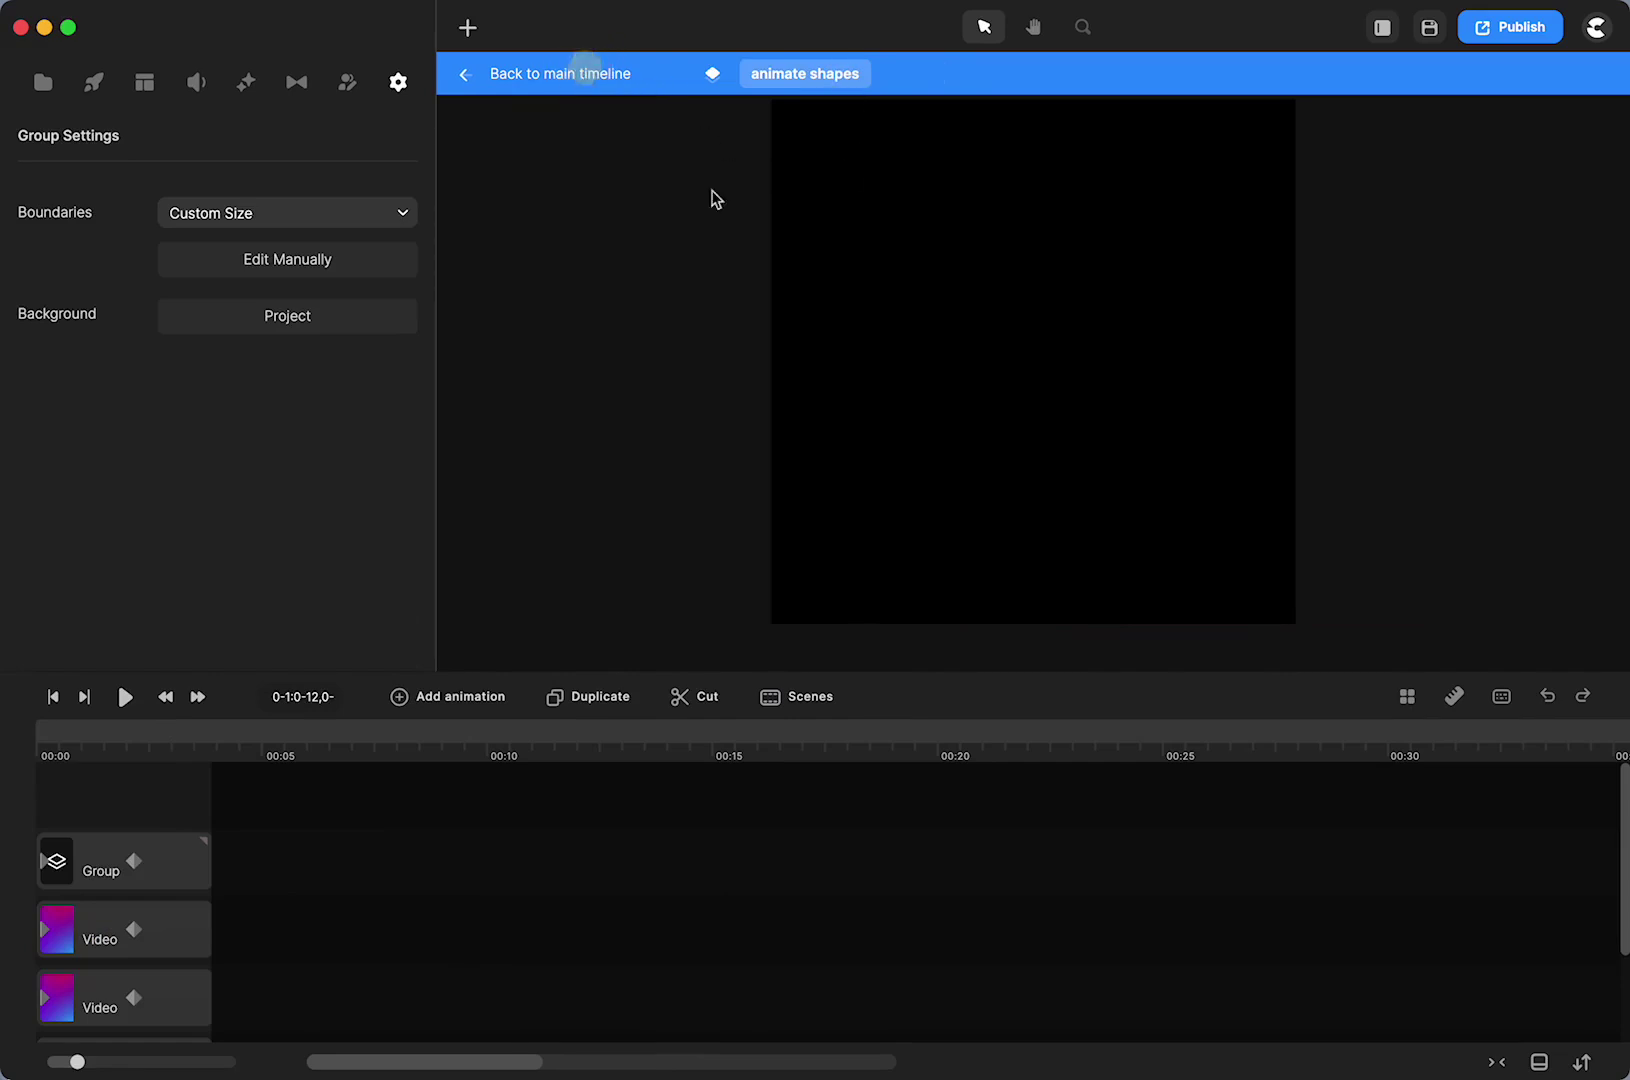
drag(166, 755, 823, 791)
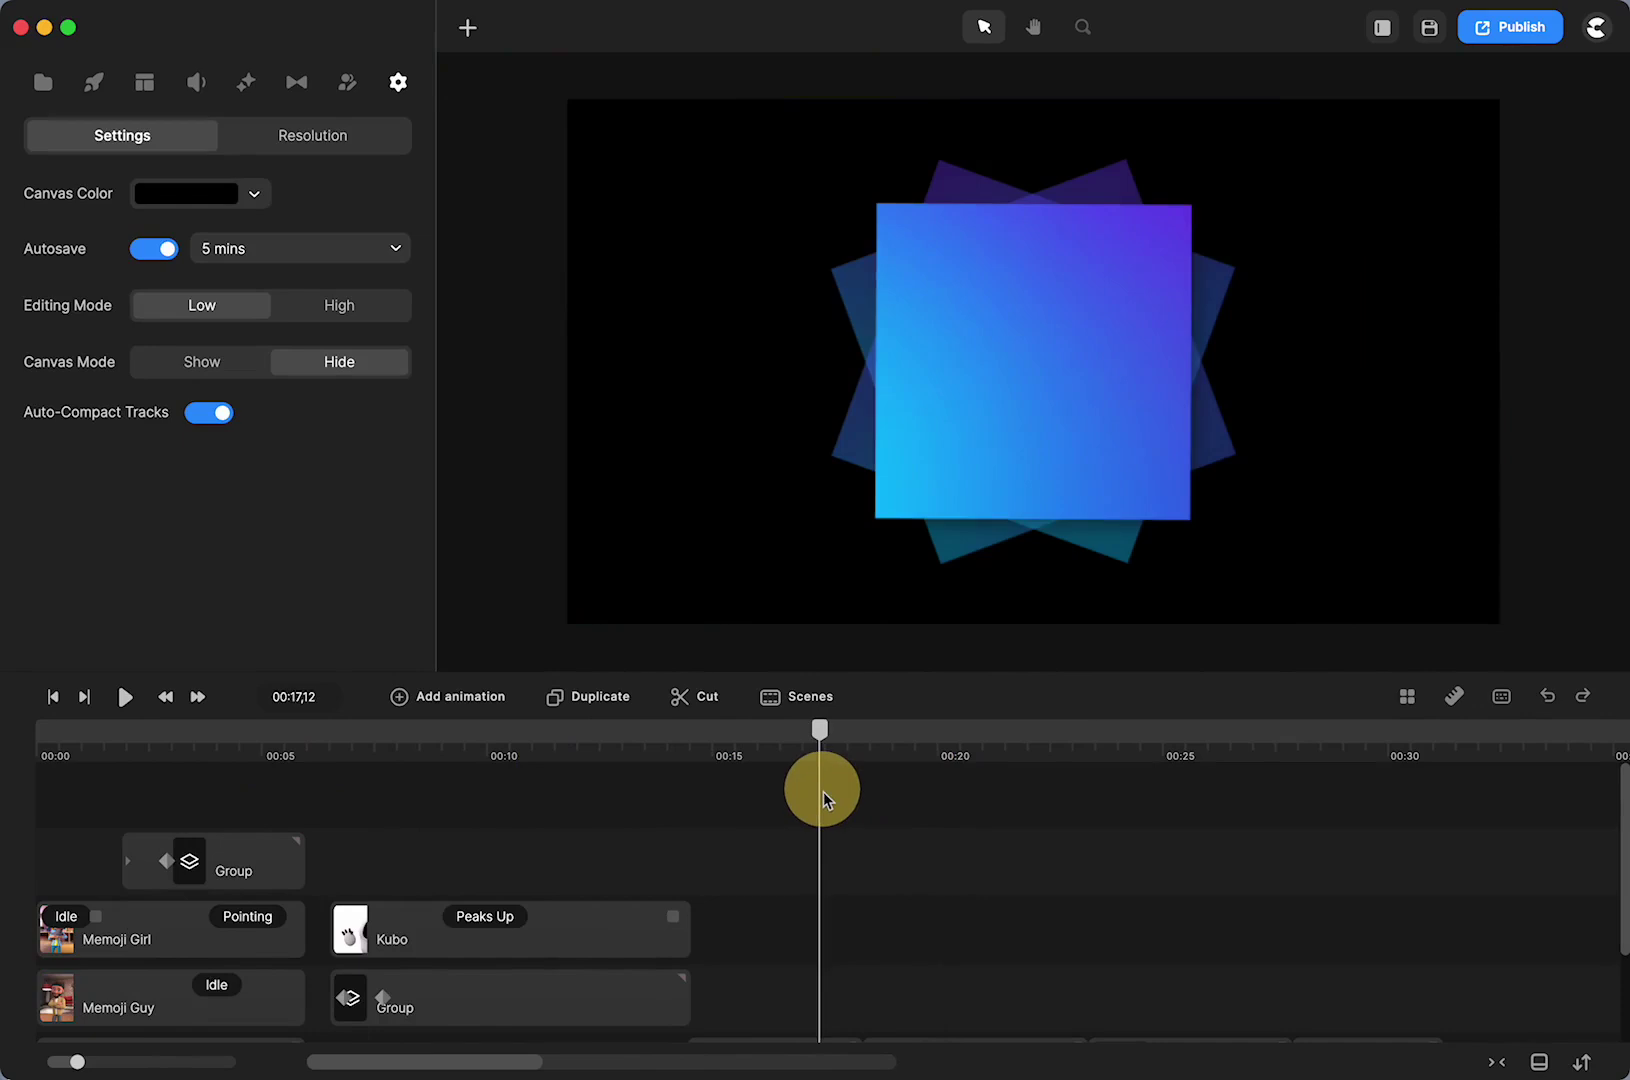
Step: Open the animate shapes group and its inner Group, inspecting the Robot clip's properties and actions
double_click(1016, 318)
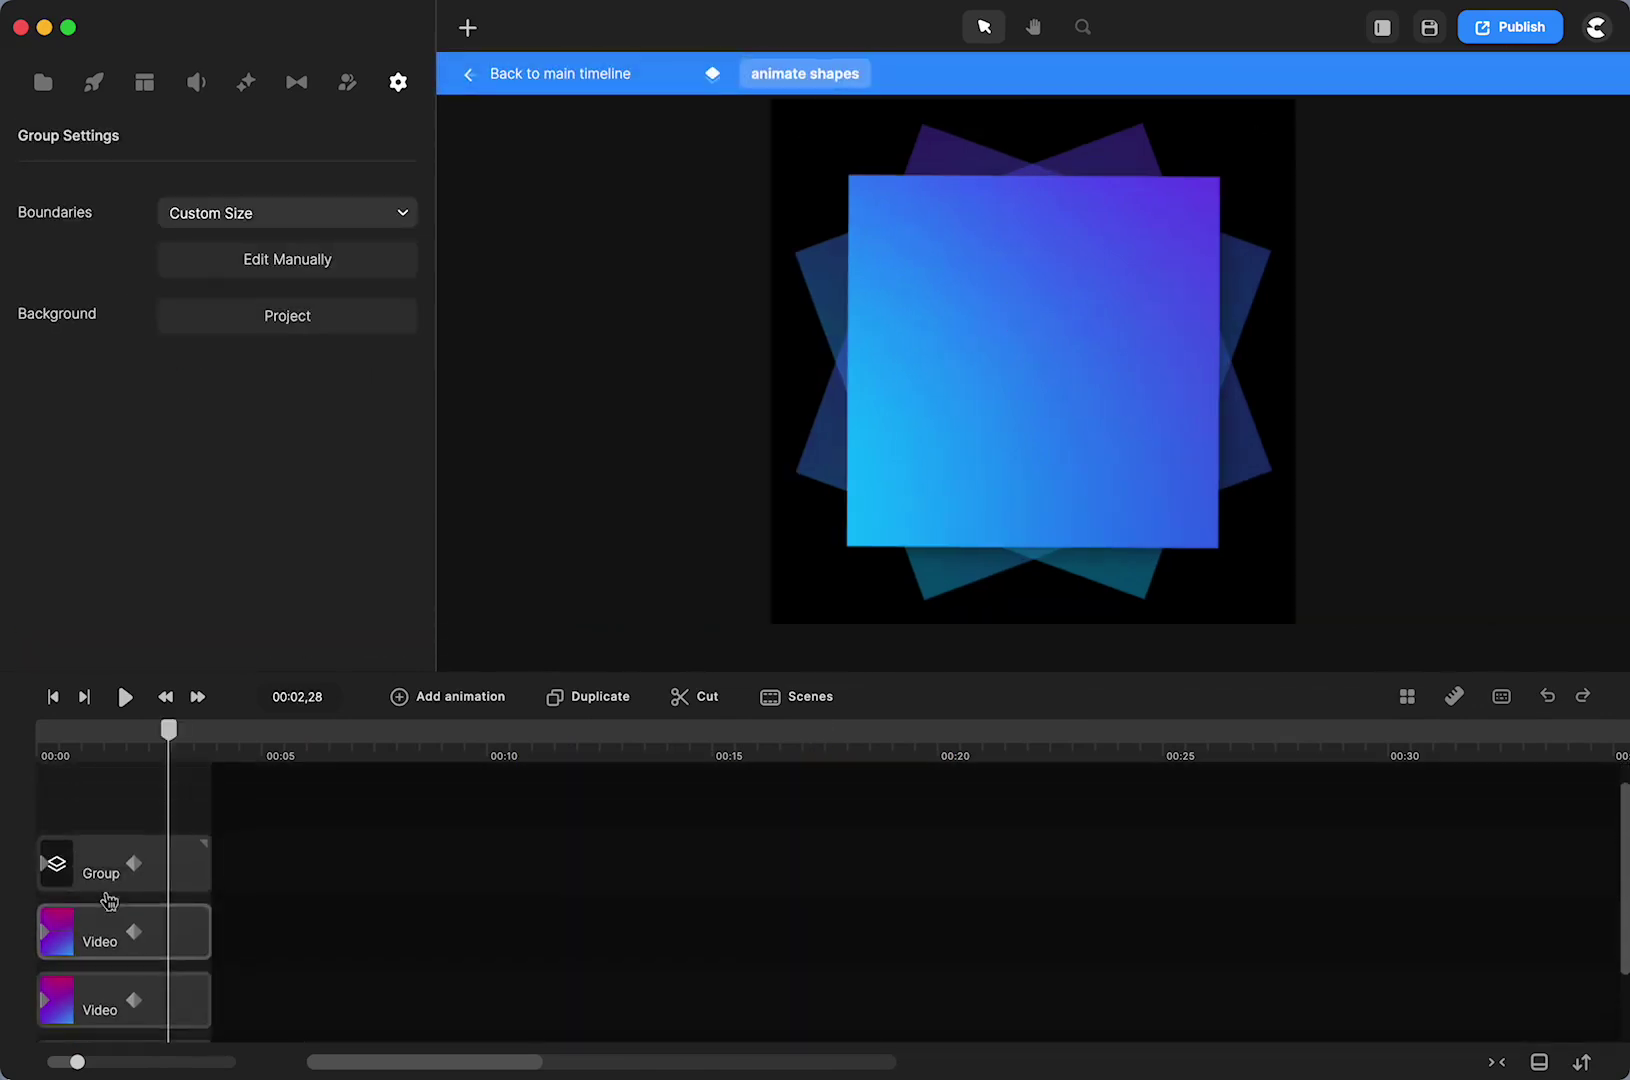
click(187, 864)
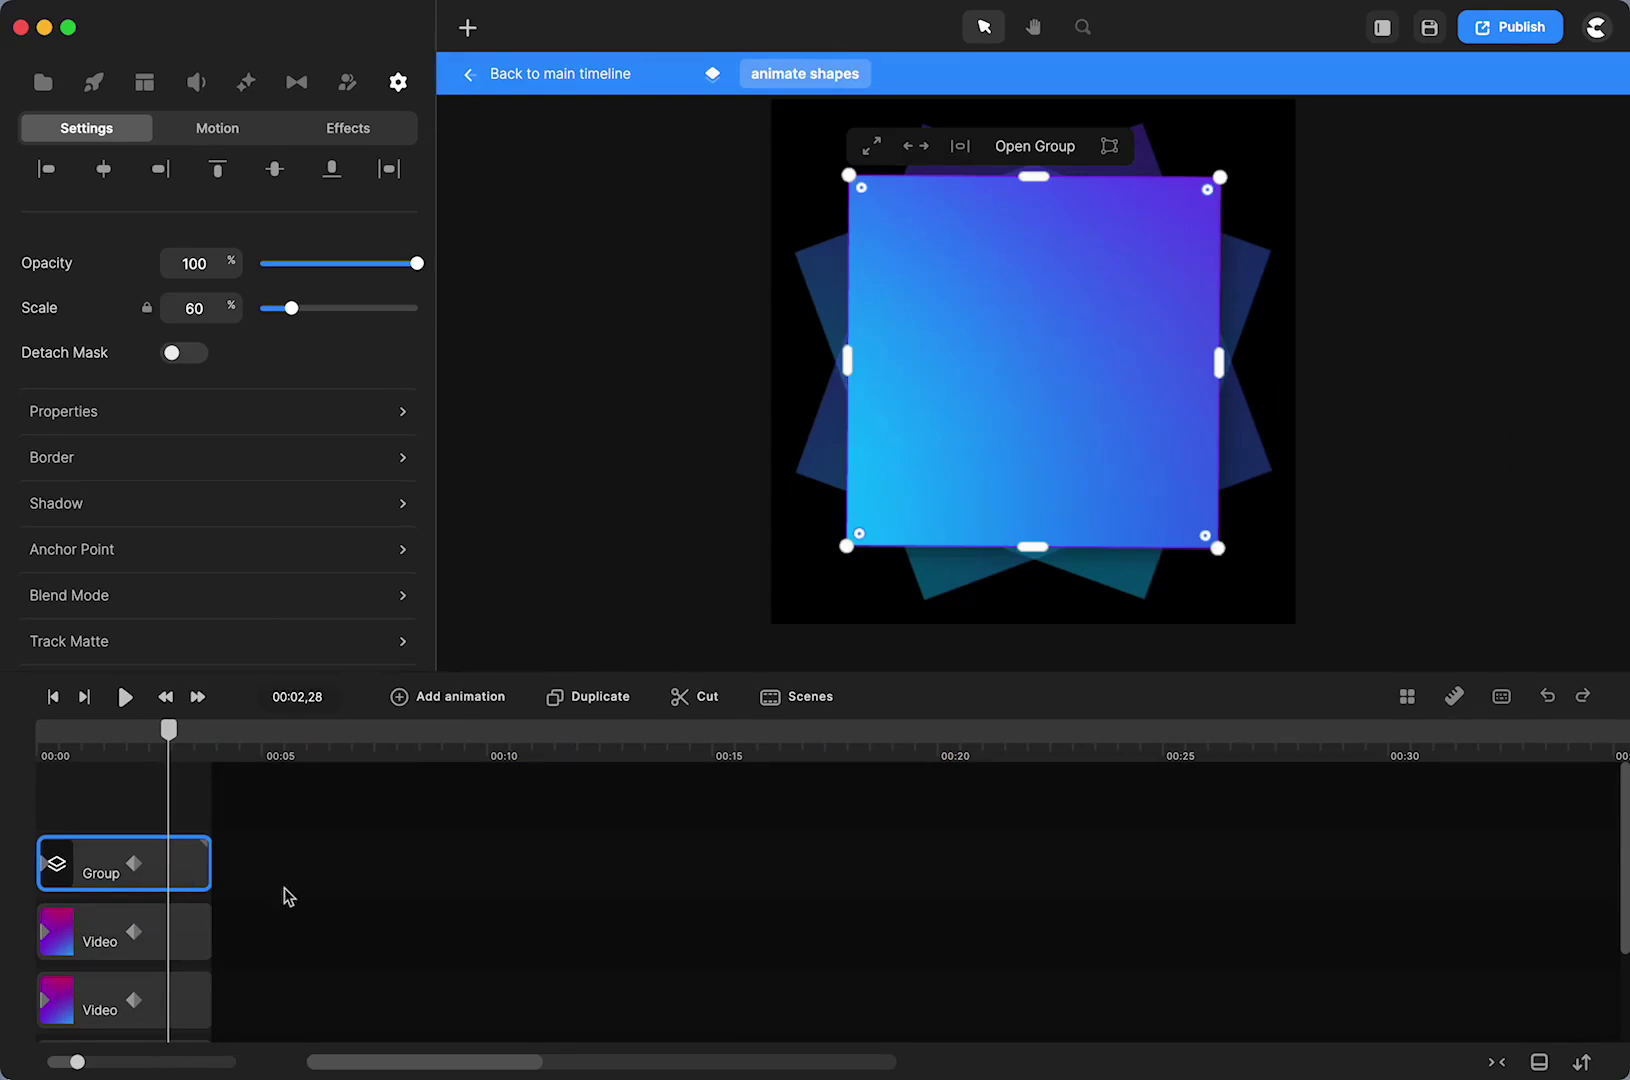
click(104, 820)
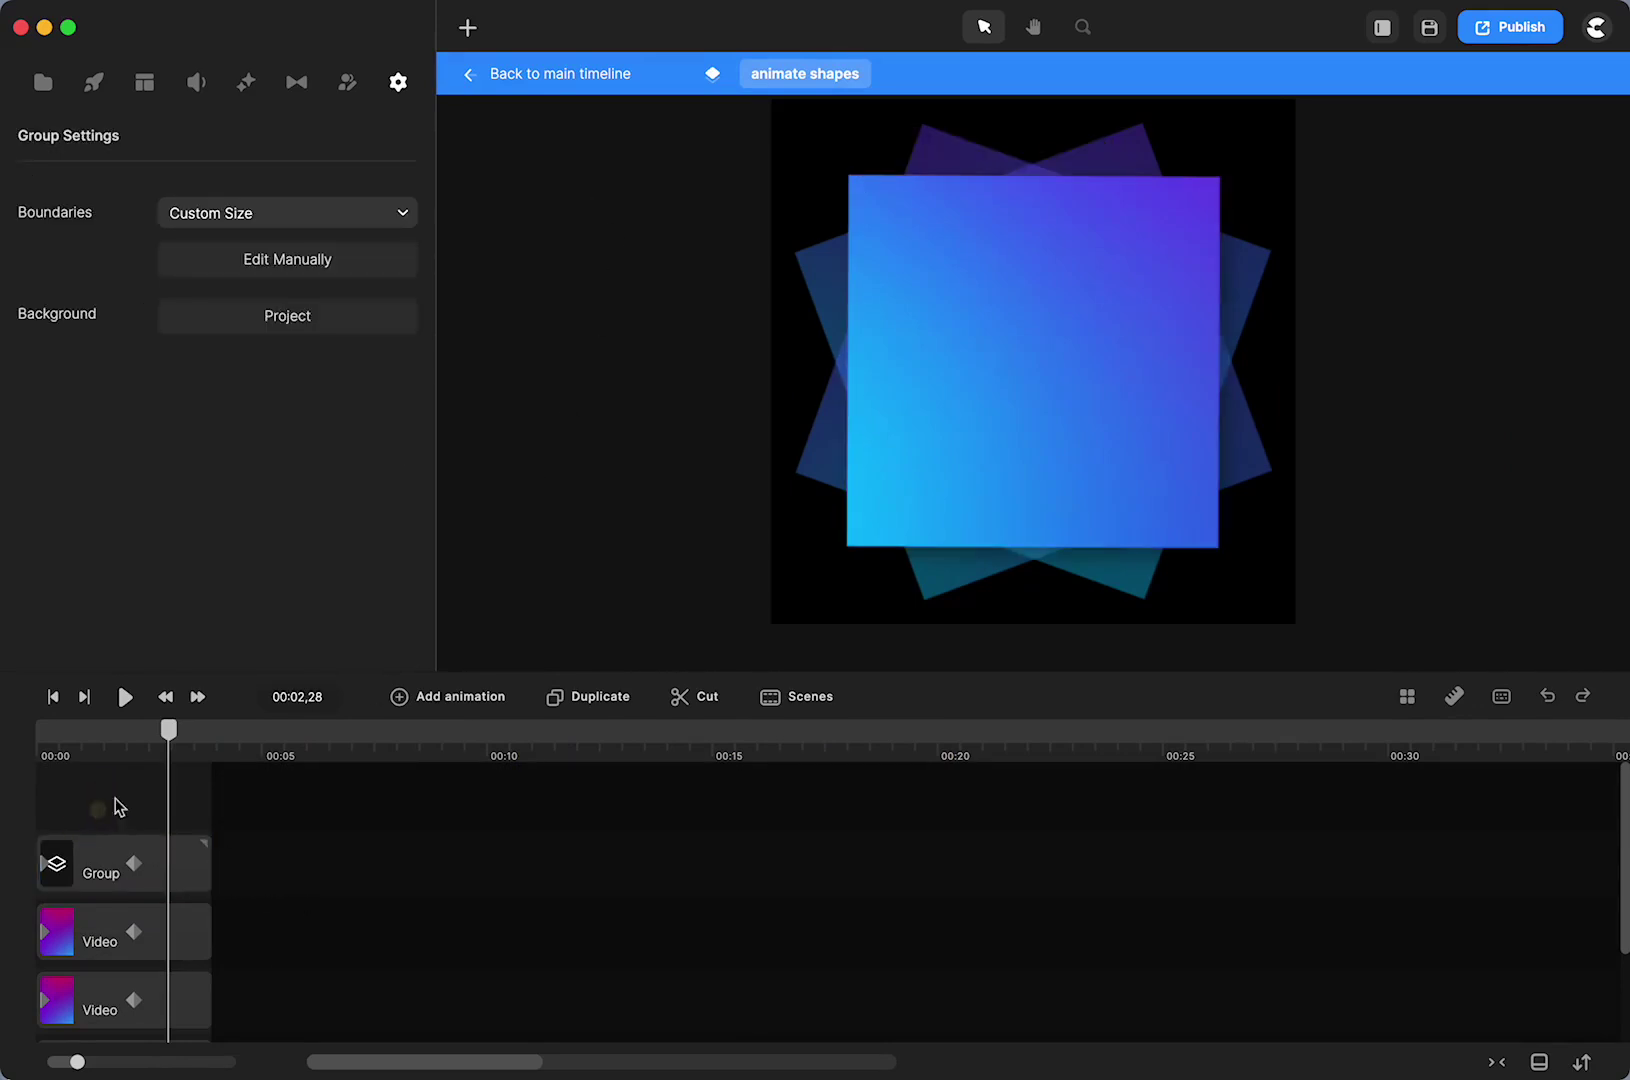
click(175, 866)
click(1040, 158)
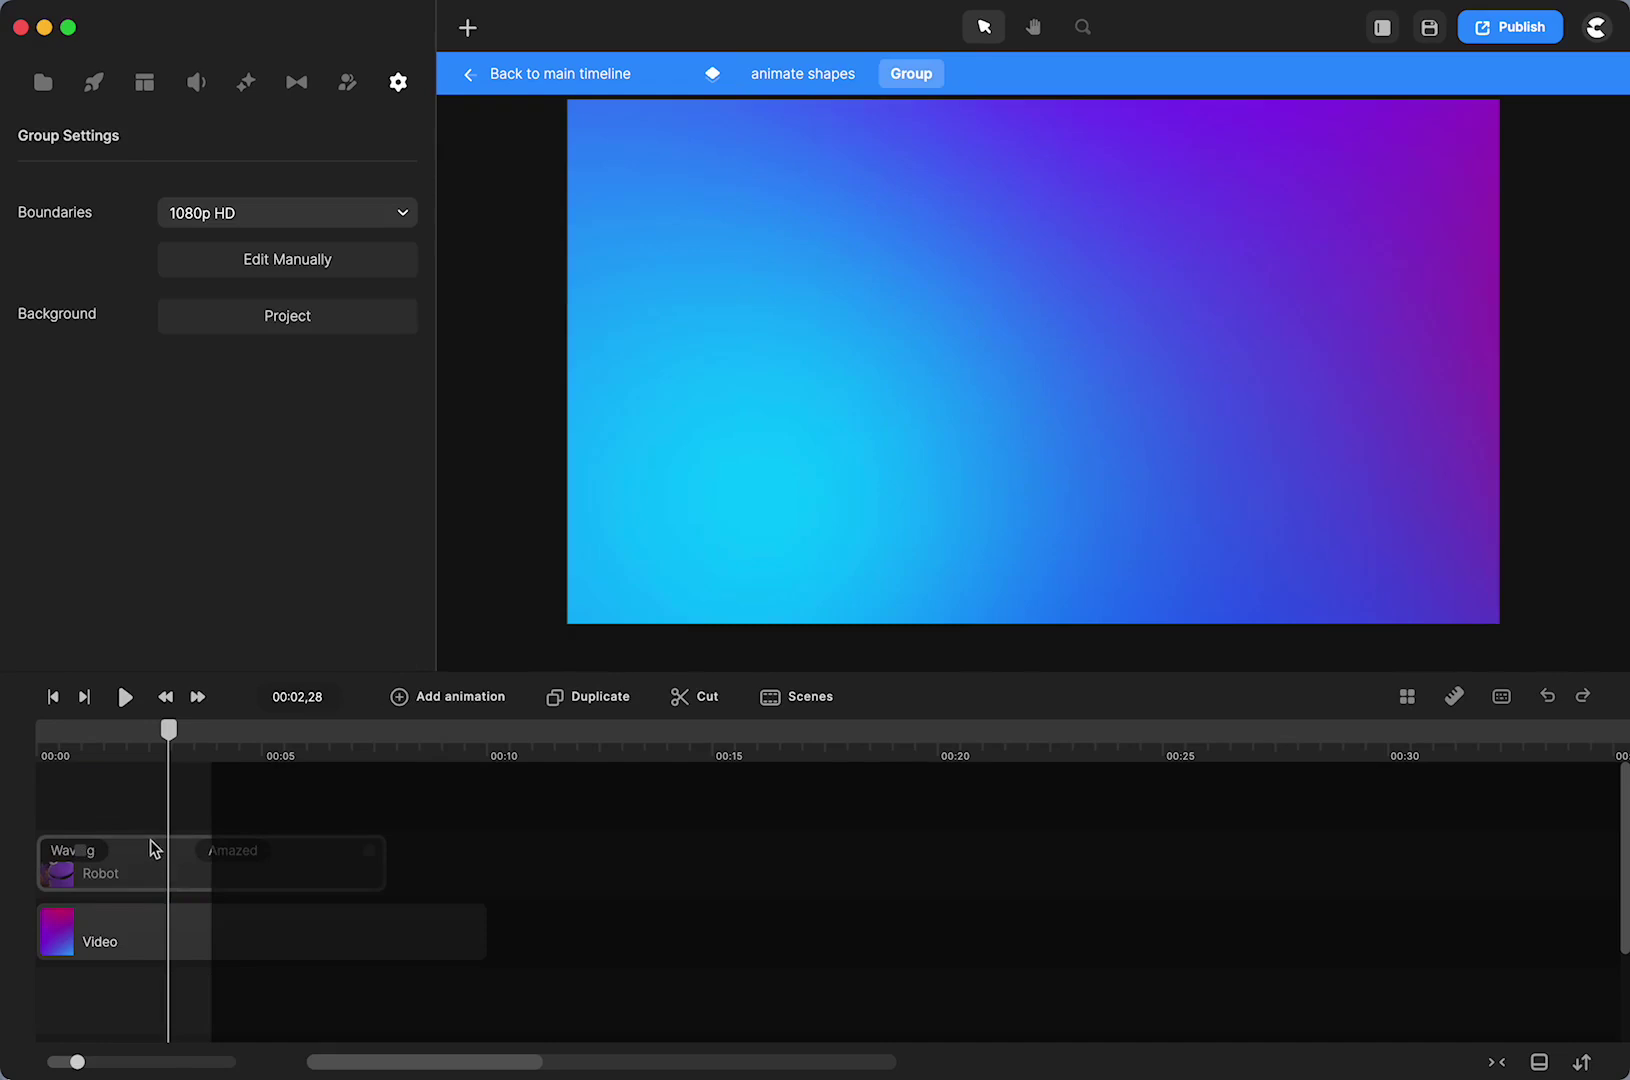
click(122, 866)
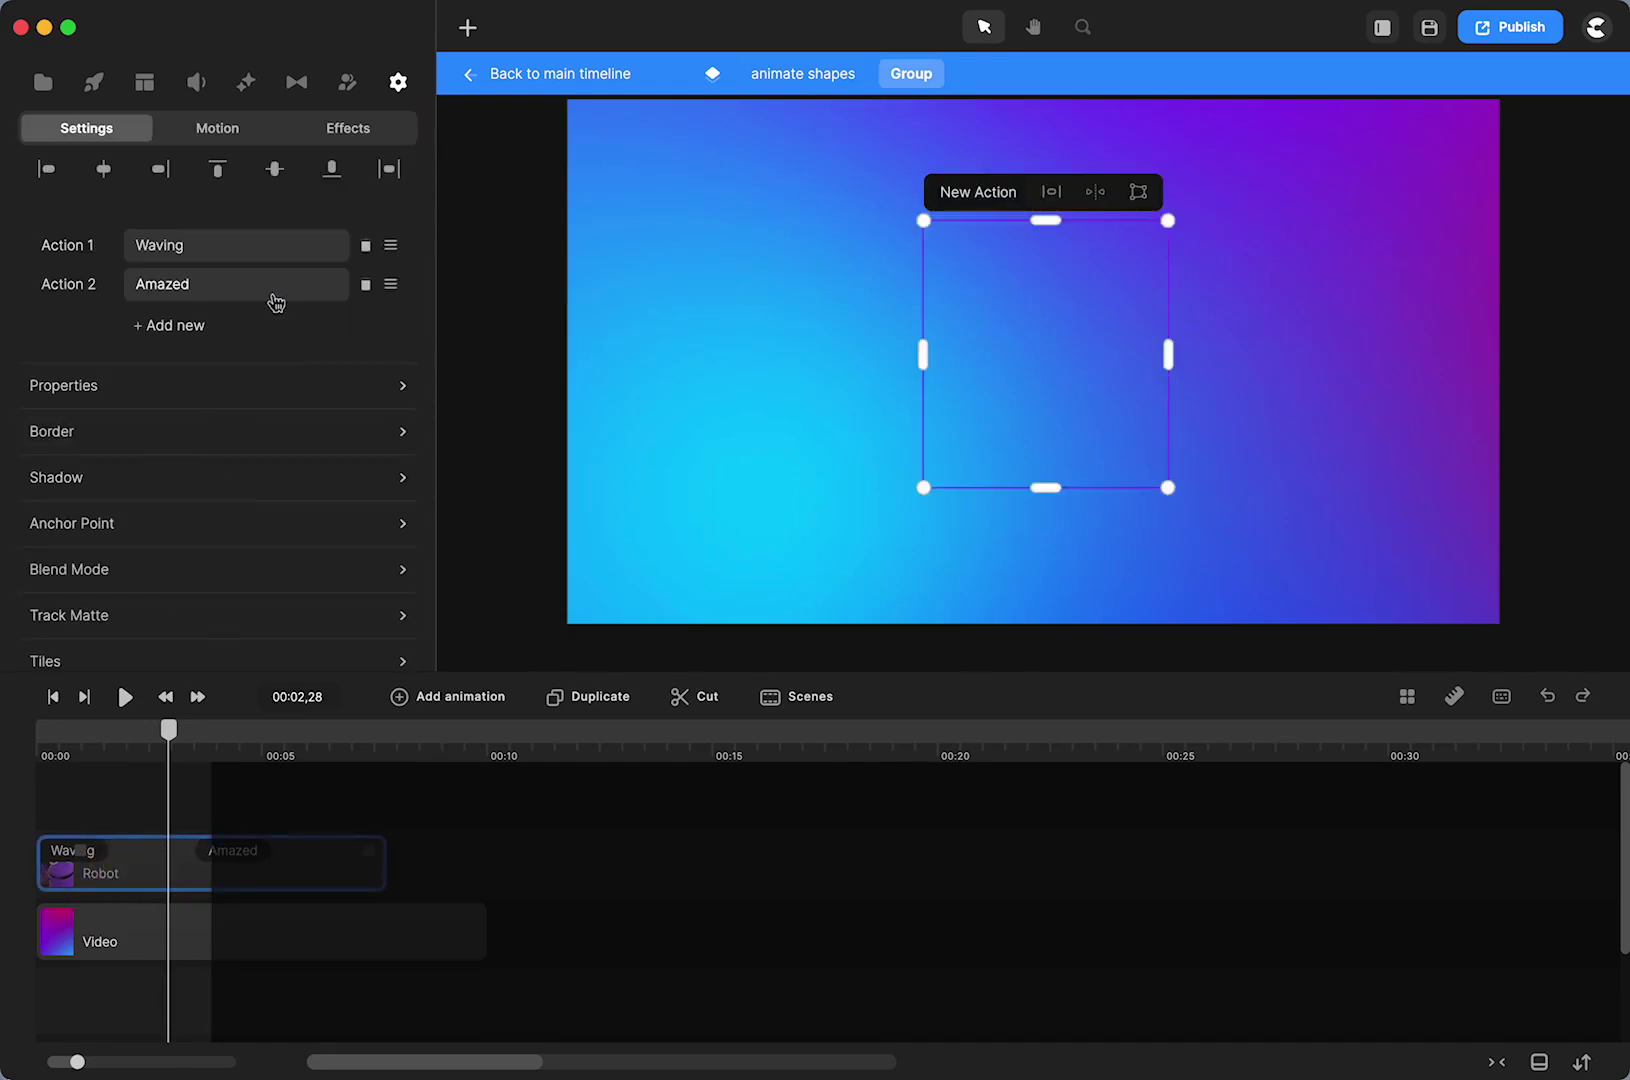
click(133, 387)
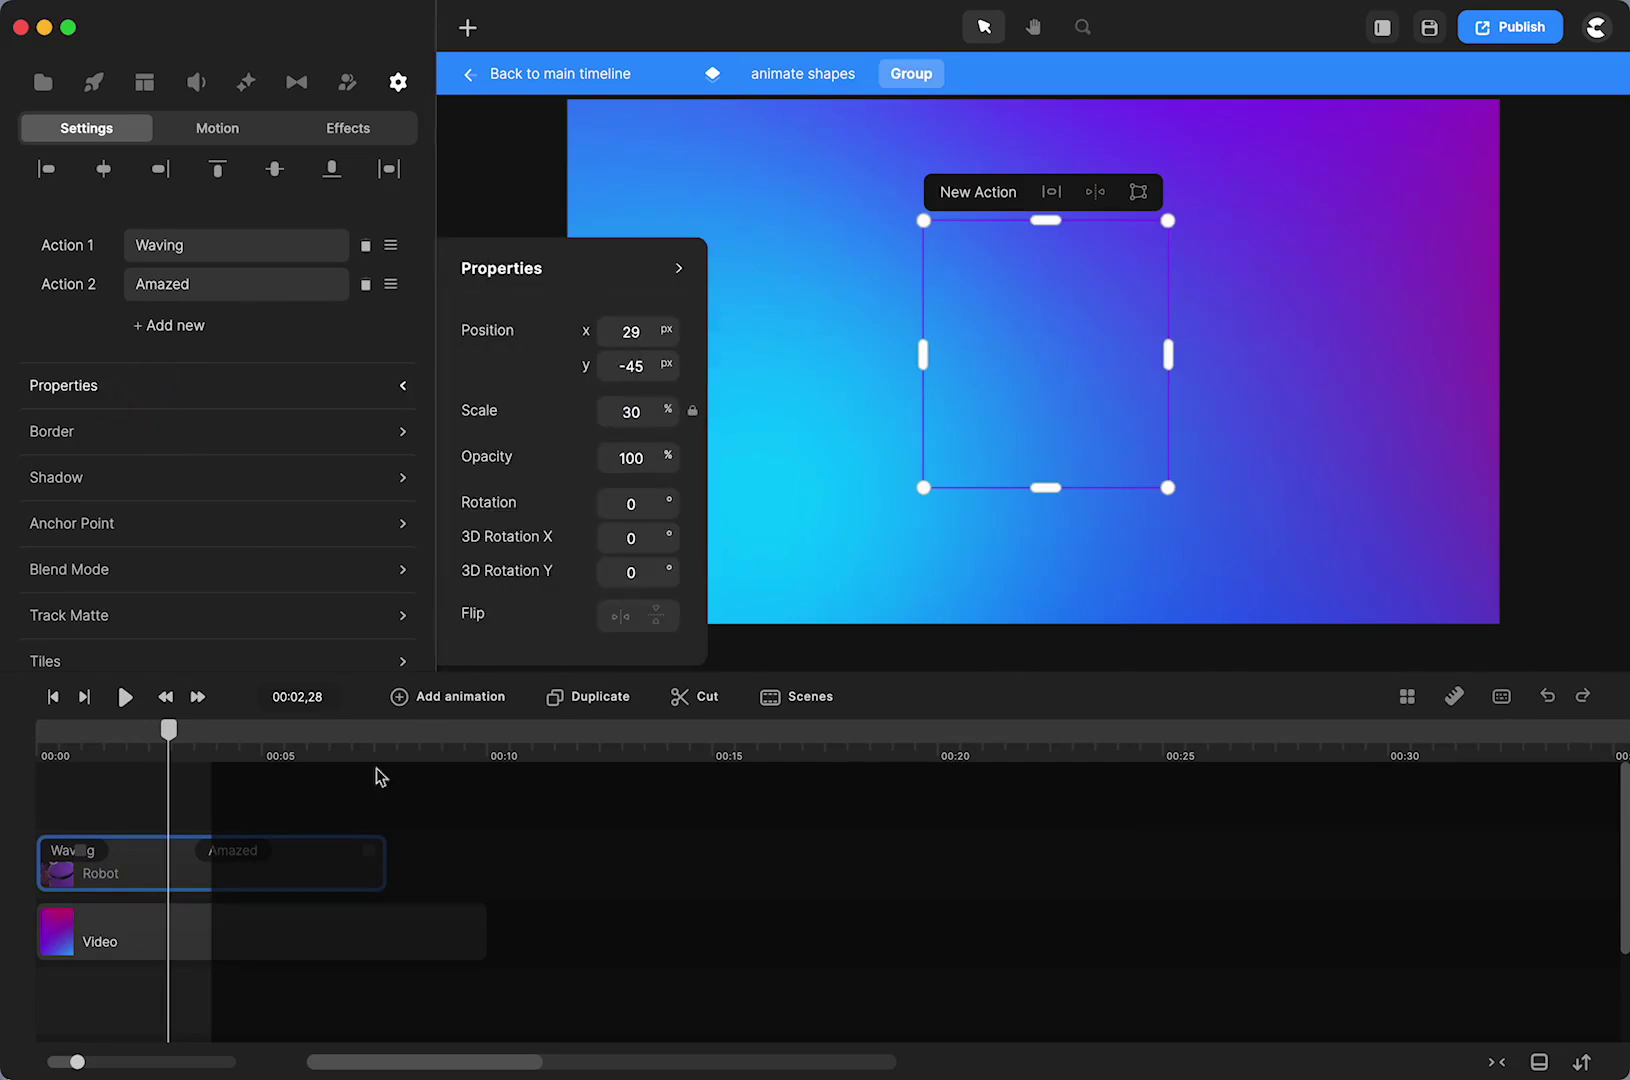
click(138, 866)
click(131, 864)
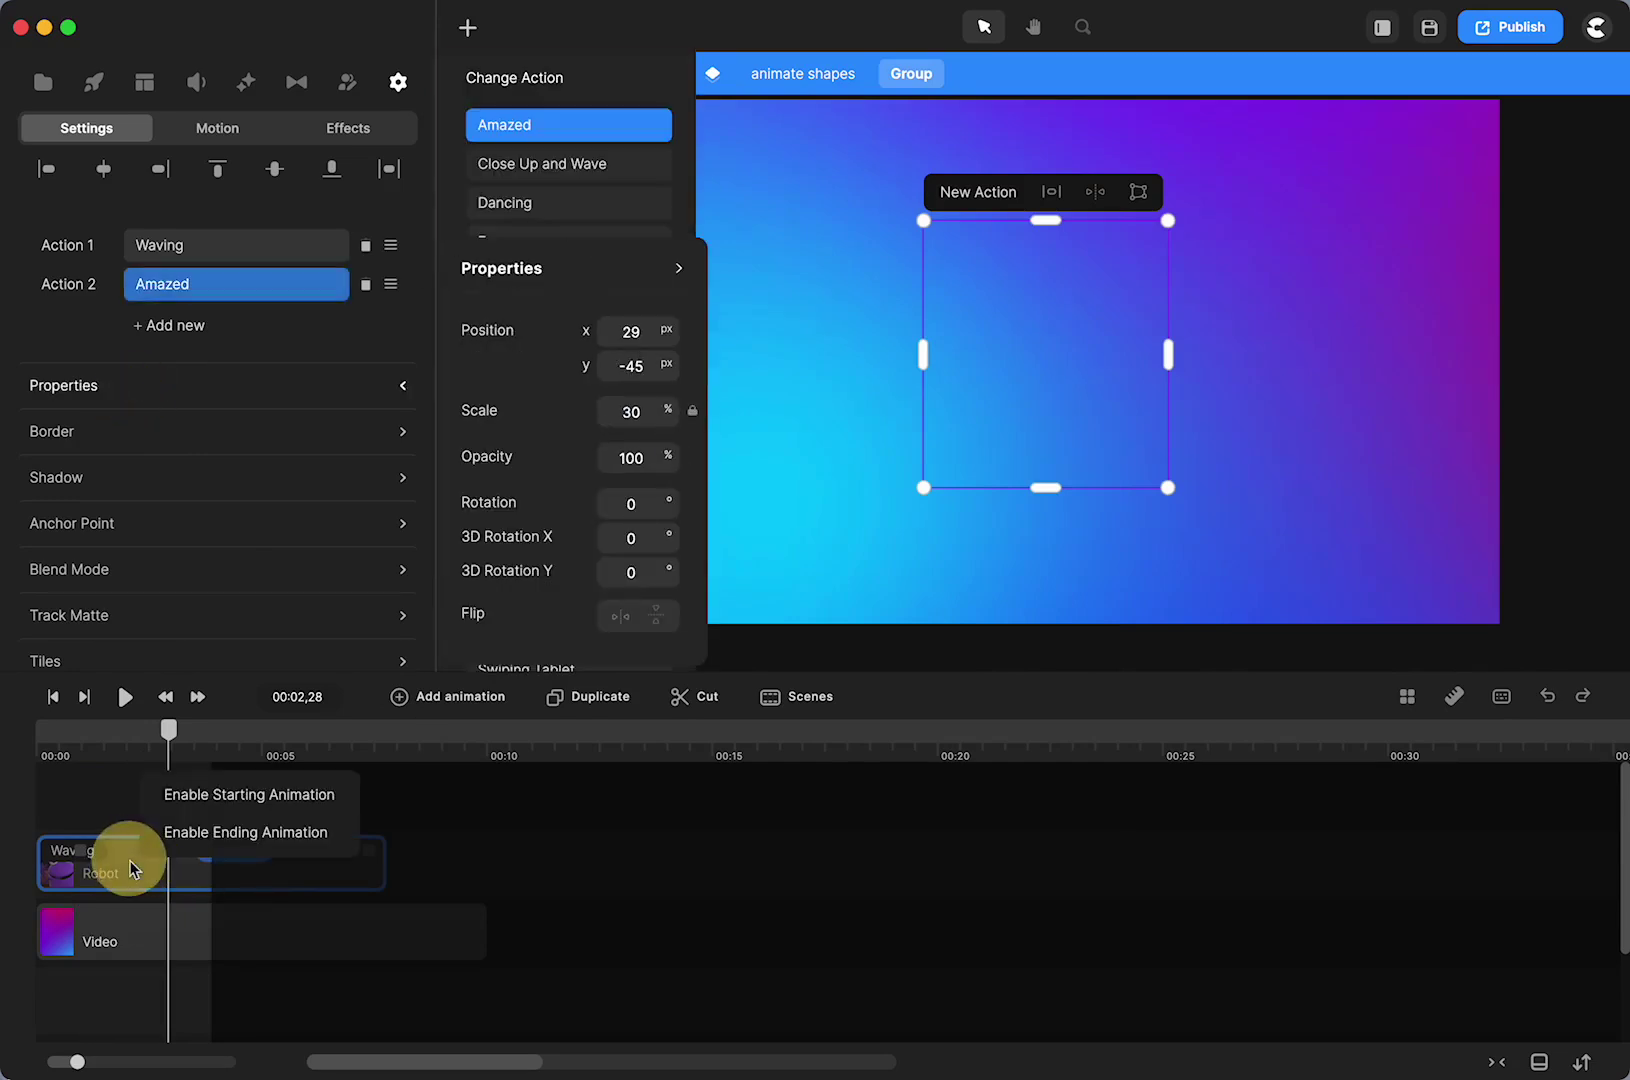
click(80, 810)
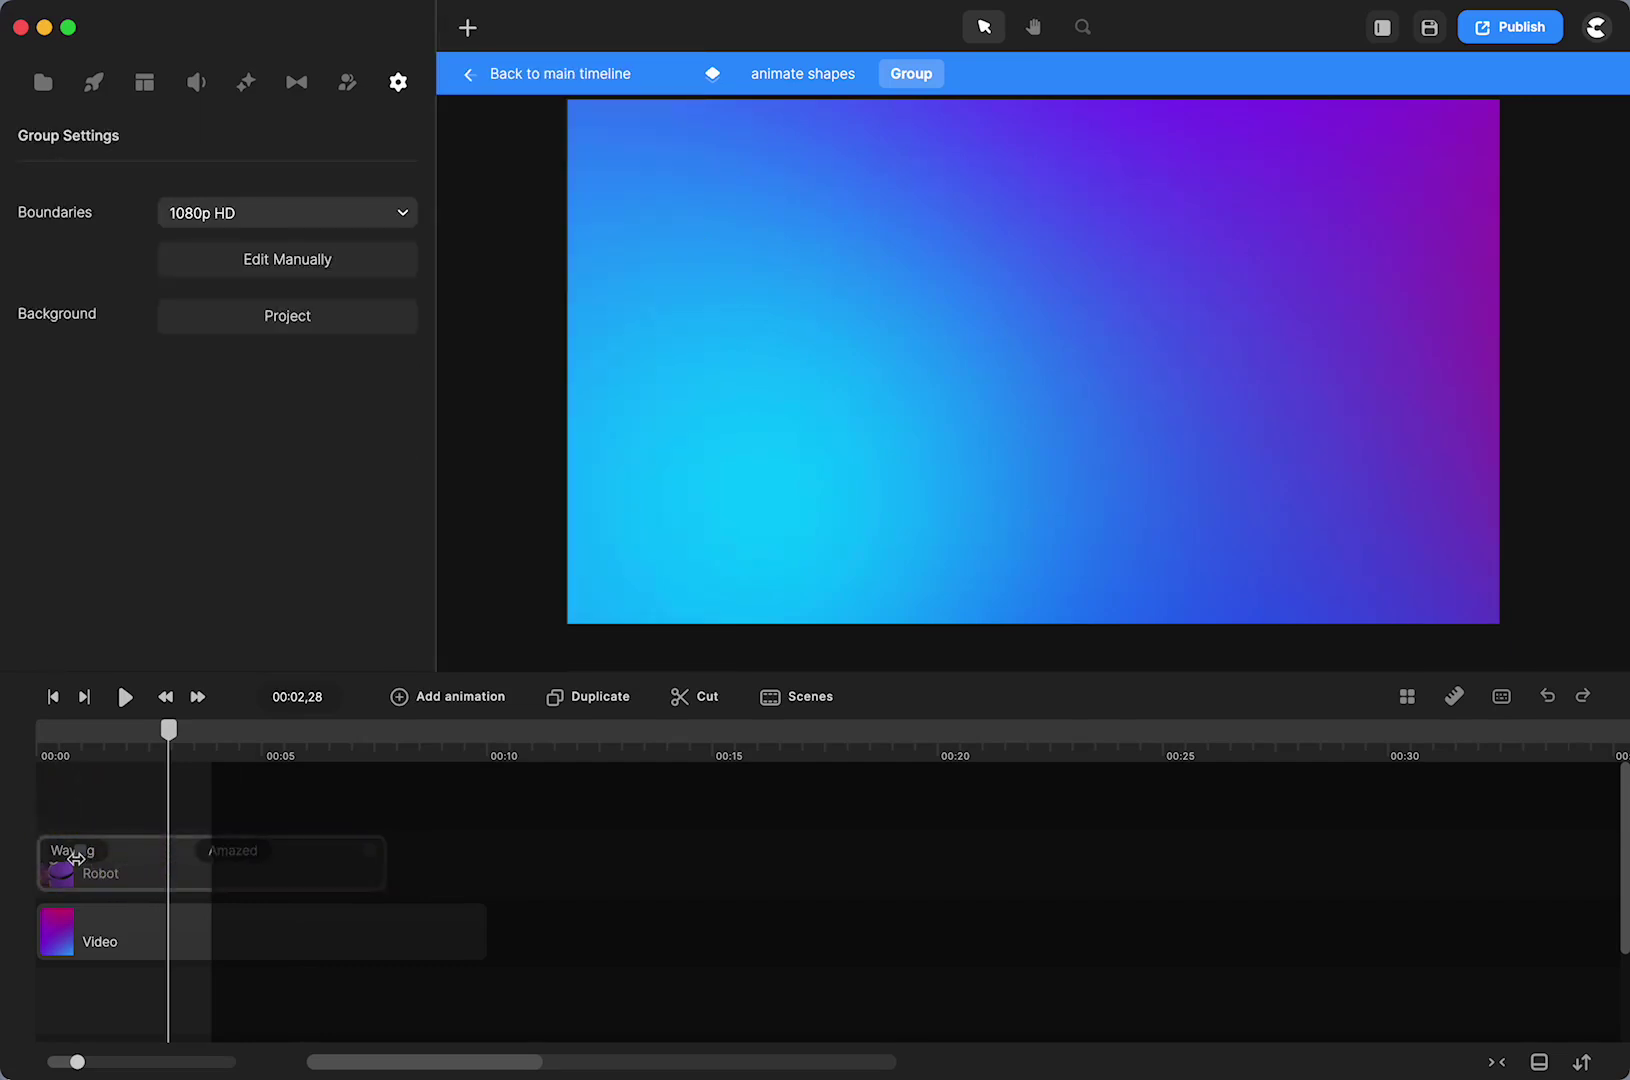
Step: Unhide the Robot clip with Show and go back up to the animate shapes group
mouse_move(75, 857)
right_click(276, 874)
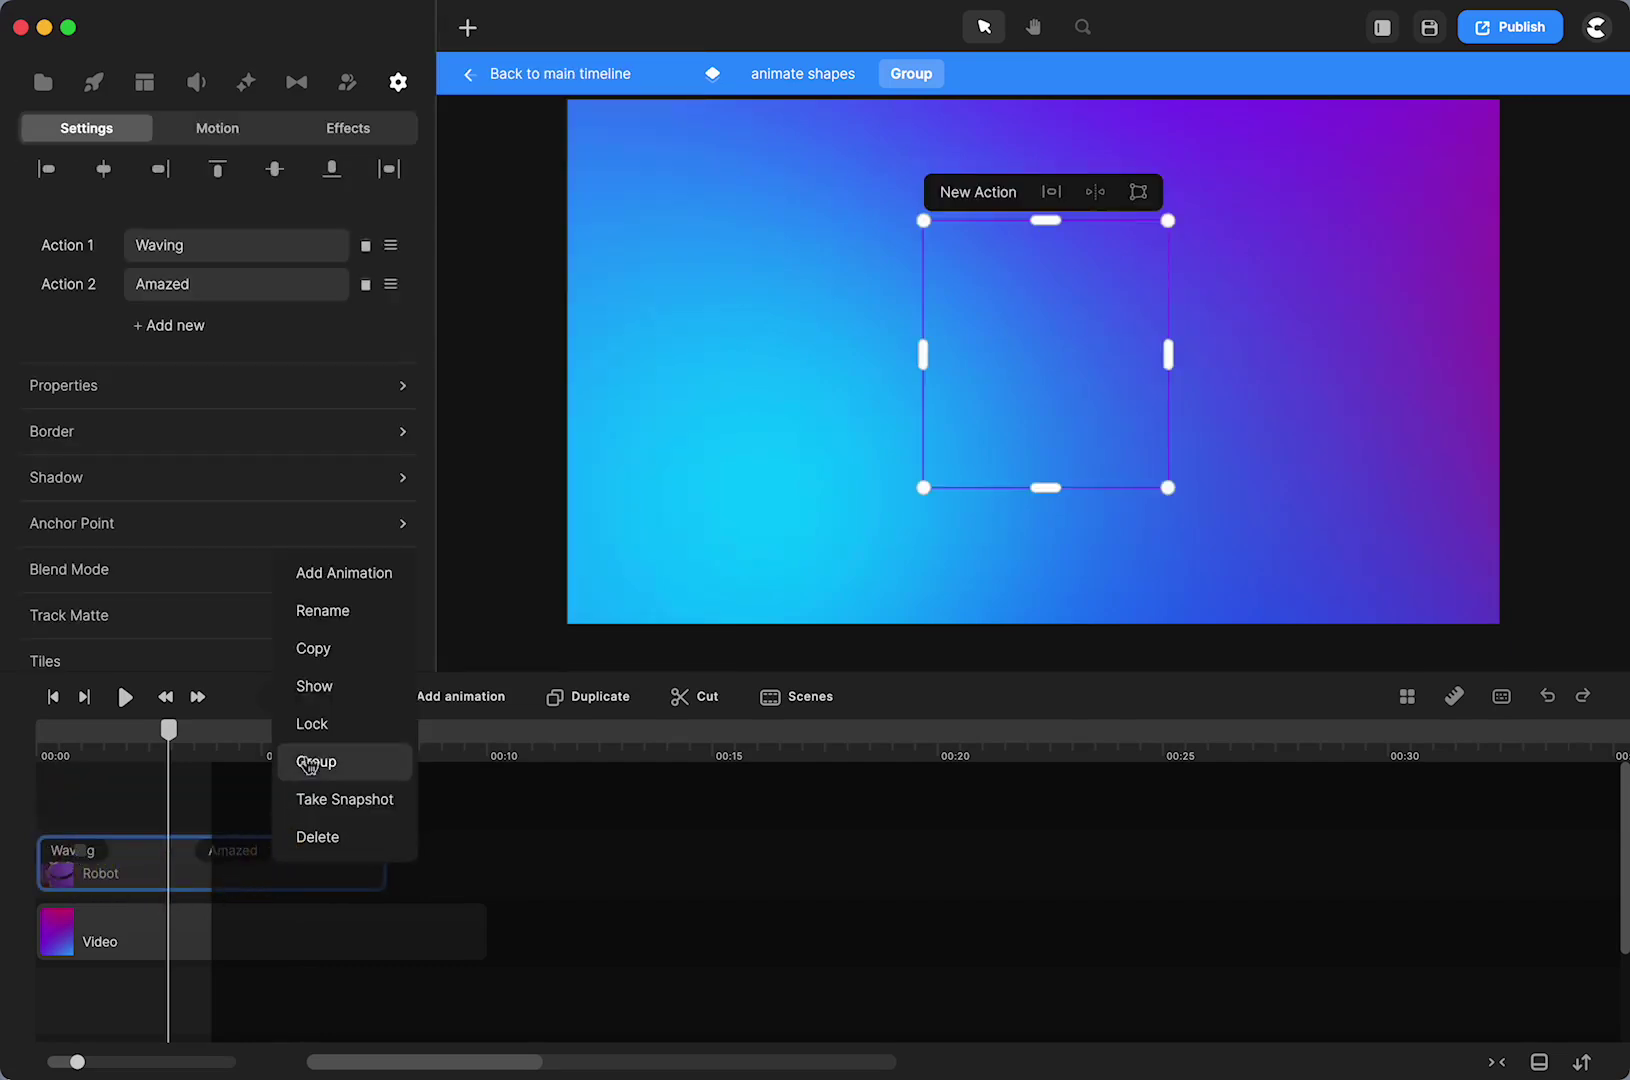
click(312, 699)
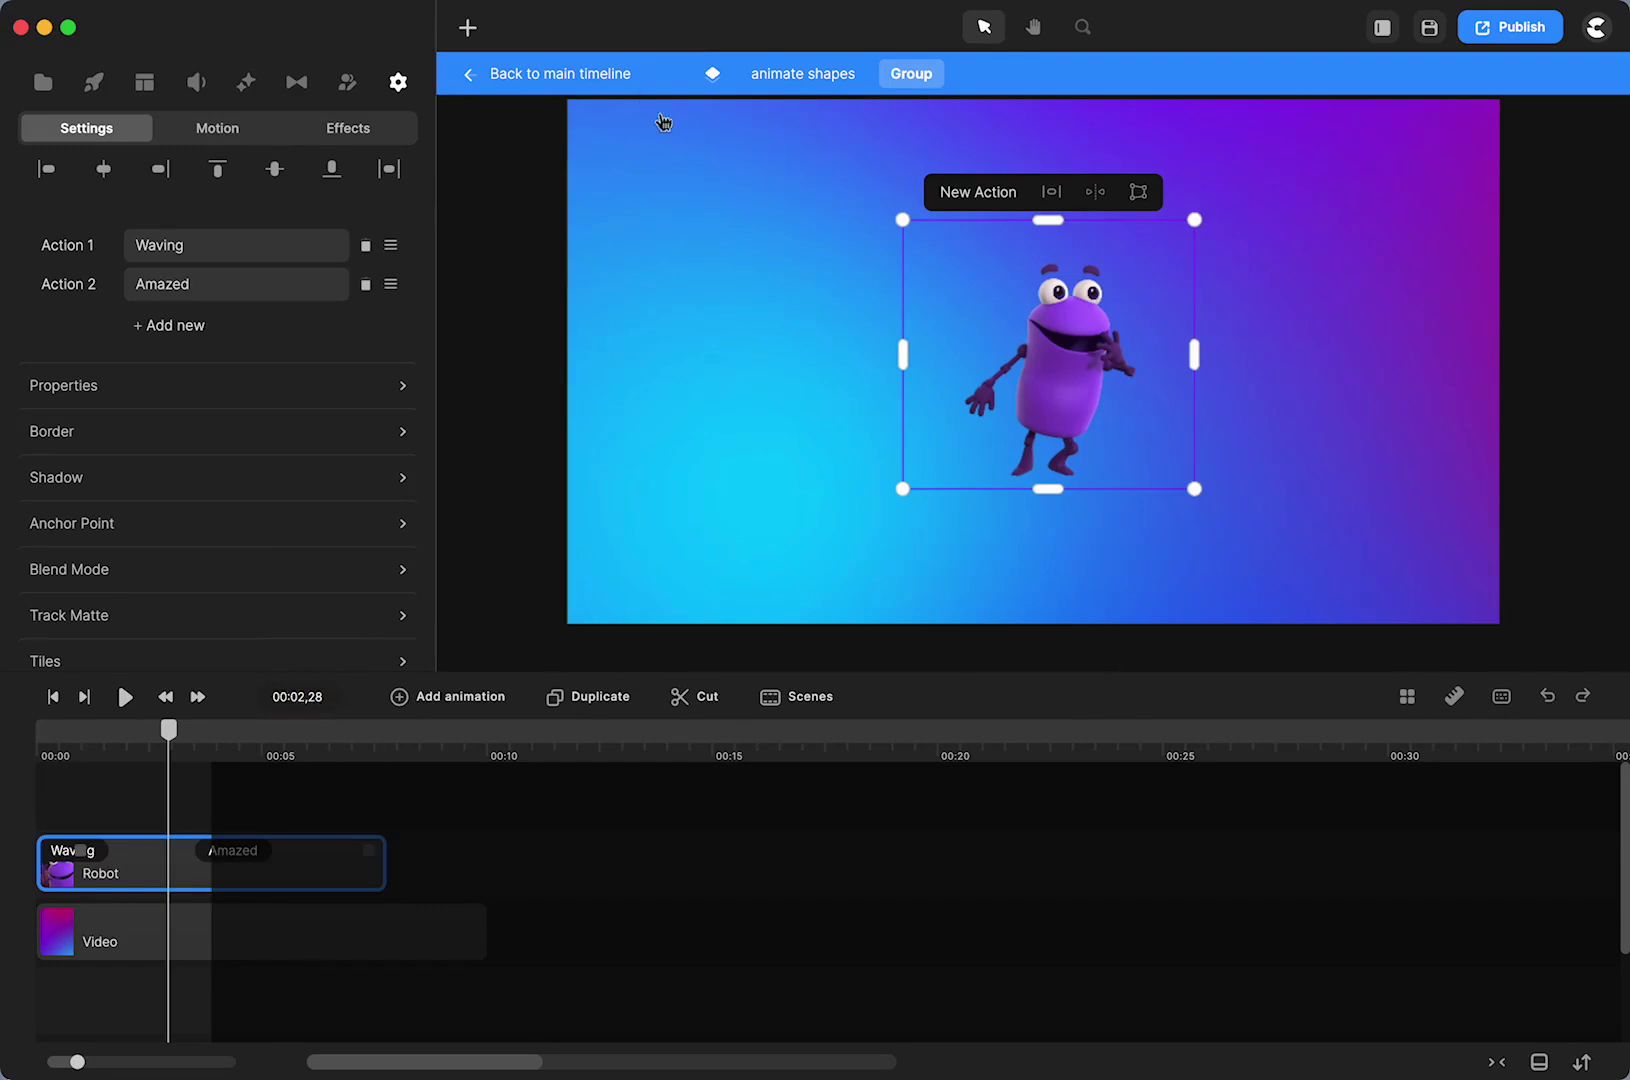
click(796, 72)
Step: Return to the main timeline and play the video through to the AWESOME slide
click(619, 70)
drag(171, 742, 810, 778)
click(124, 746)
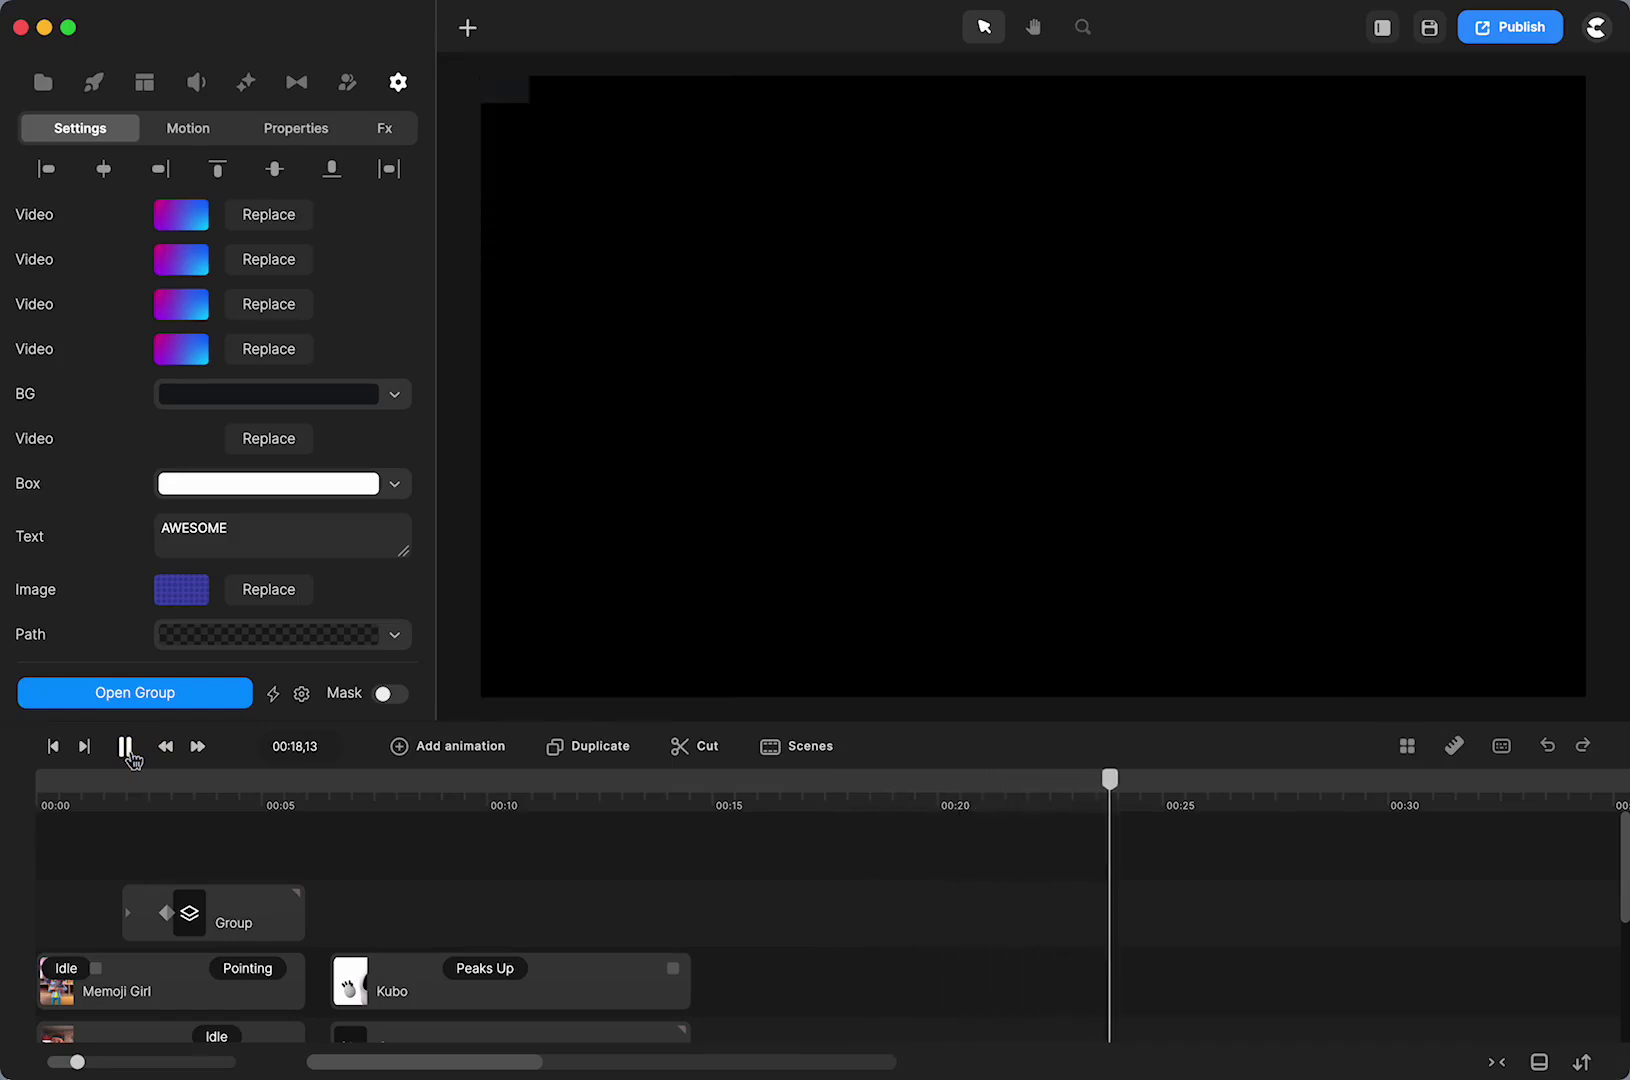
click(126, 750)
scroll(1035, 933, right, 5)
scroll(1035, 933, down, 3)
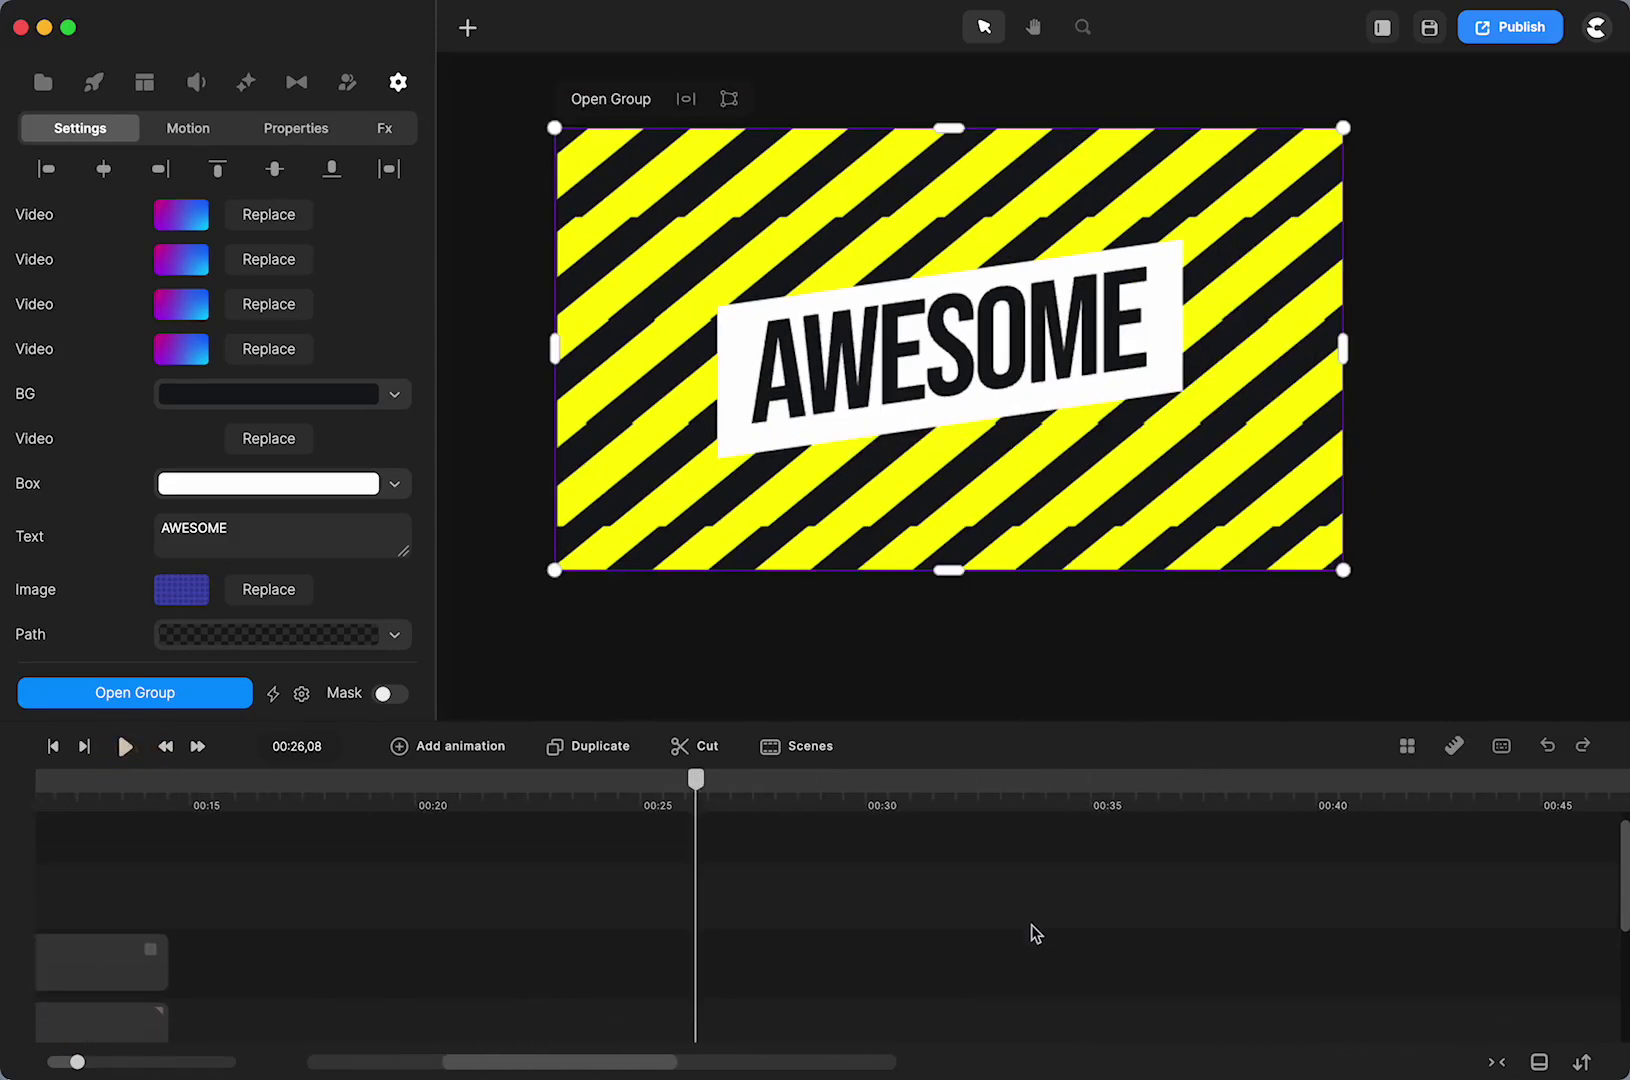
scroll(1035, 933, up, 2)
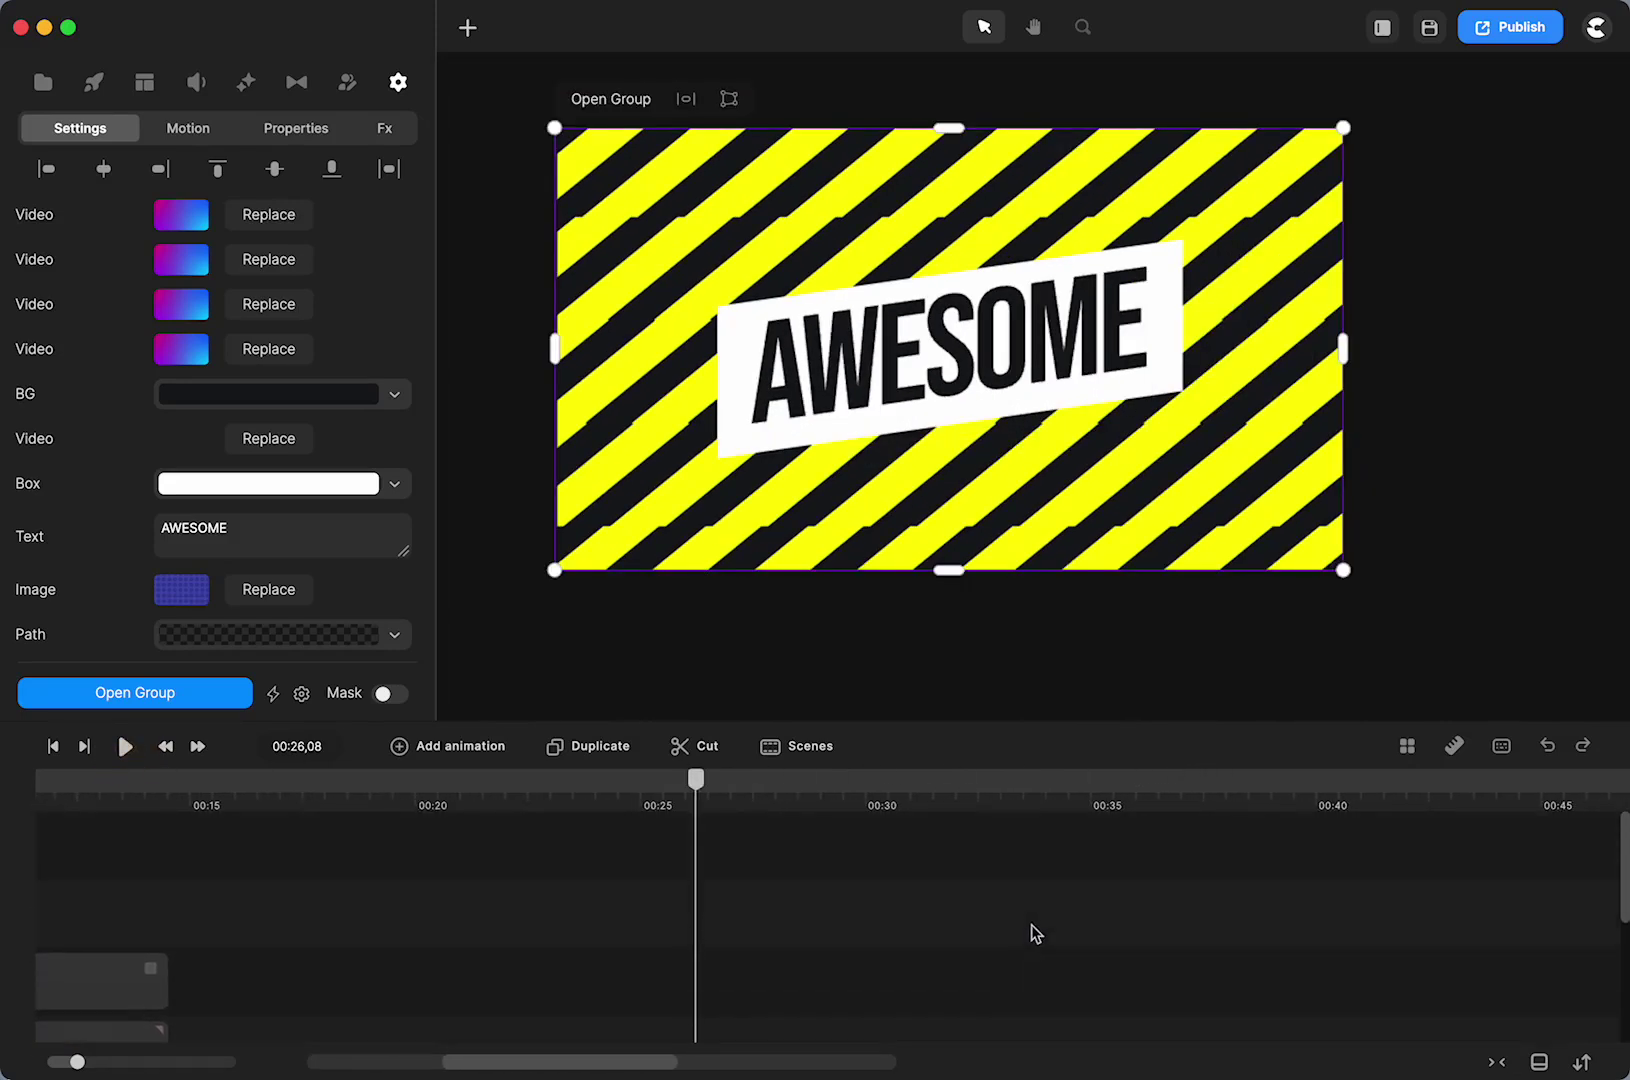
scroll(1035, 933, down, 3)
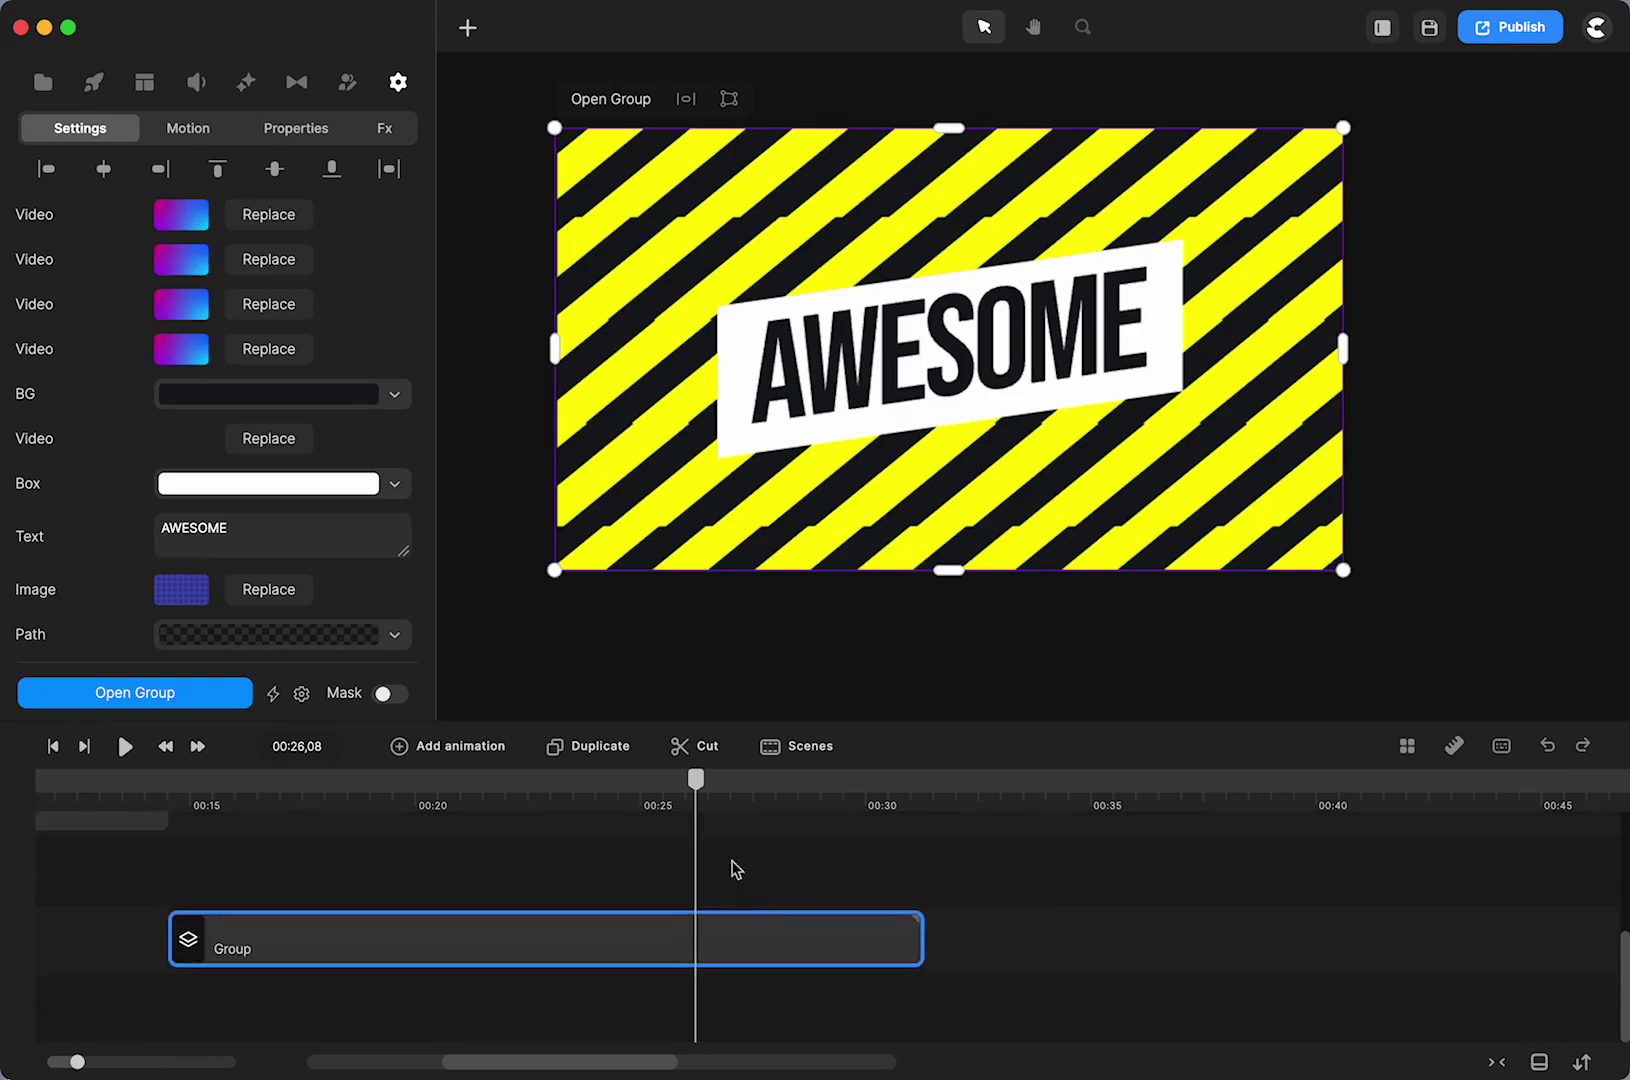
scroll(648, 891, left, 2)
scroll(793, 935, up, 3)
scroll(795, 935, down, 3)
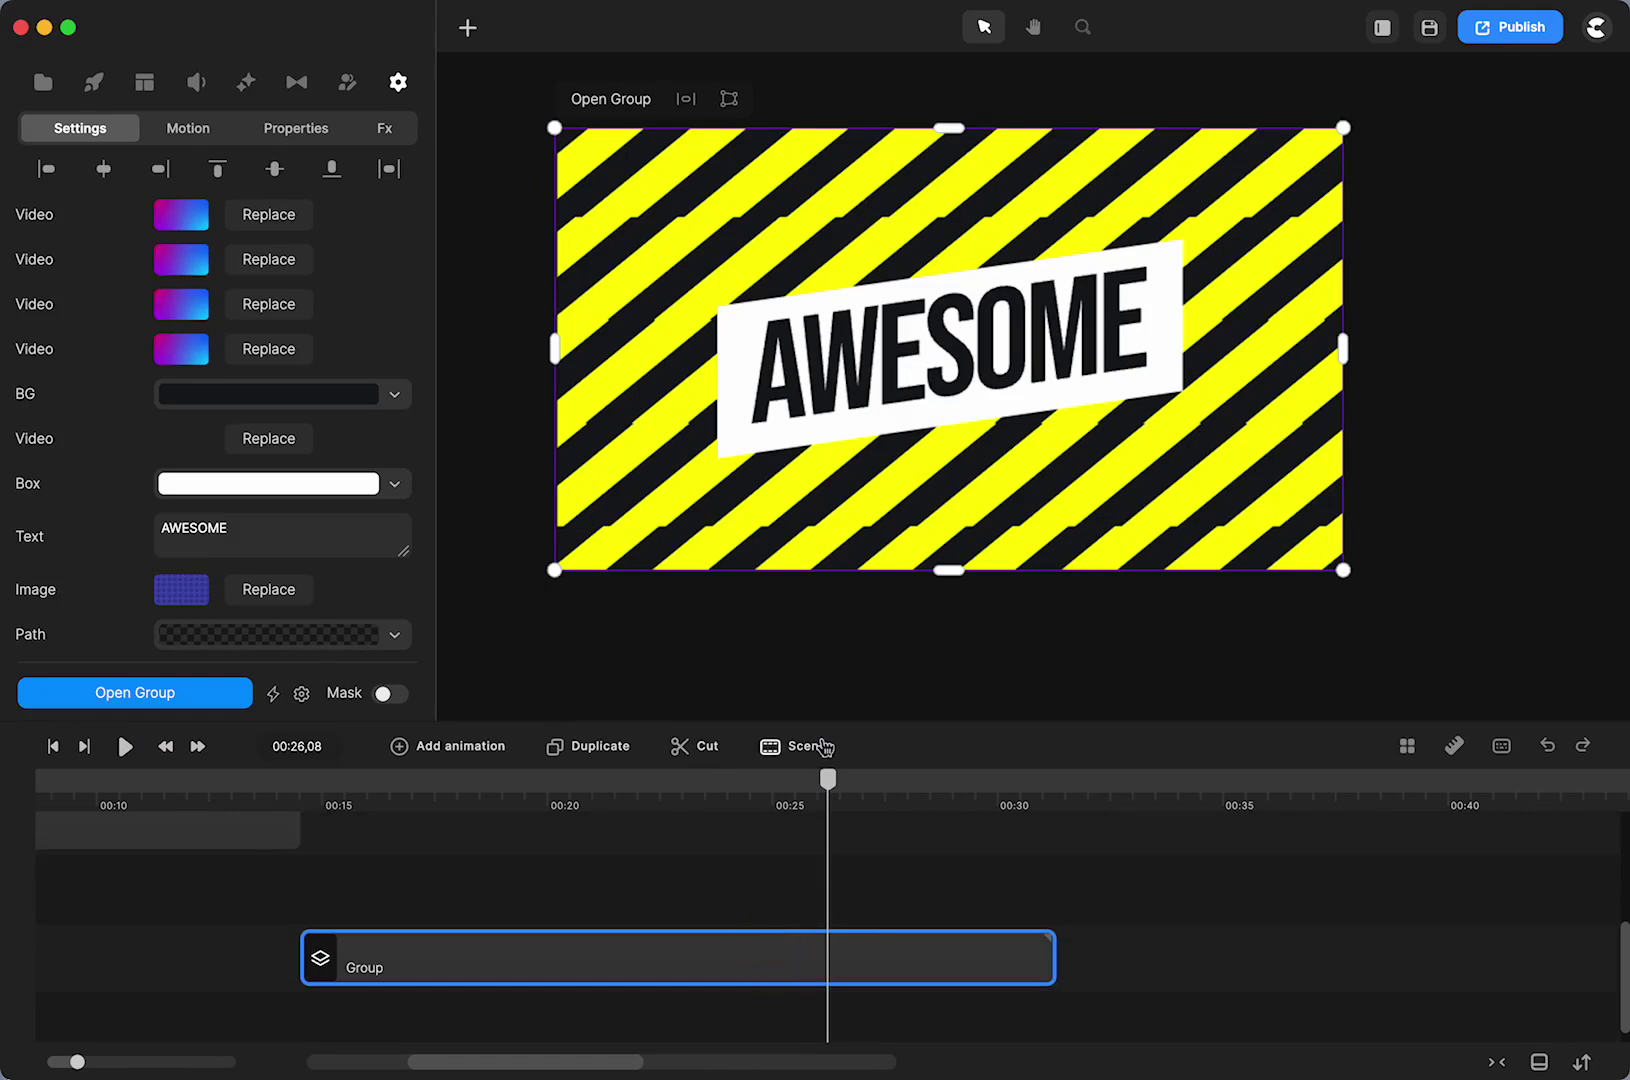
Step: Ungroup the main Group clip into animate shapes, Square, TEXT SLIDE and bobblehead clips
drag(829, 778, 828, 866)
right_click(748, 955)
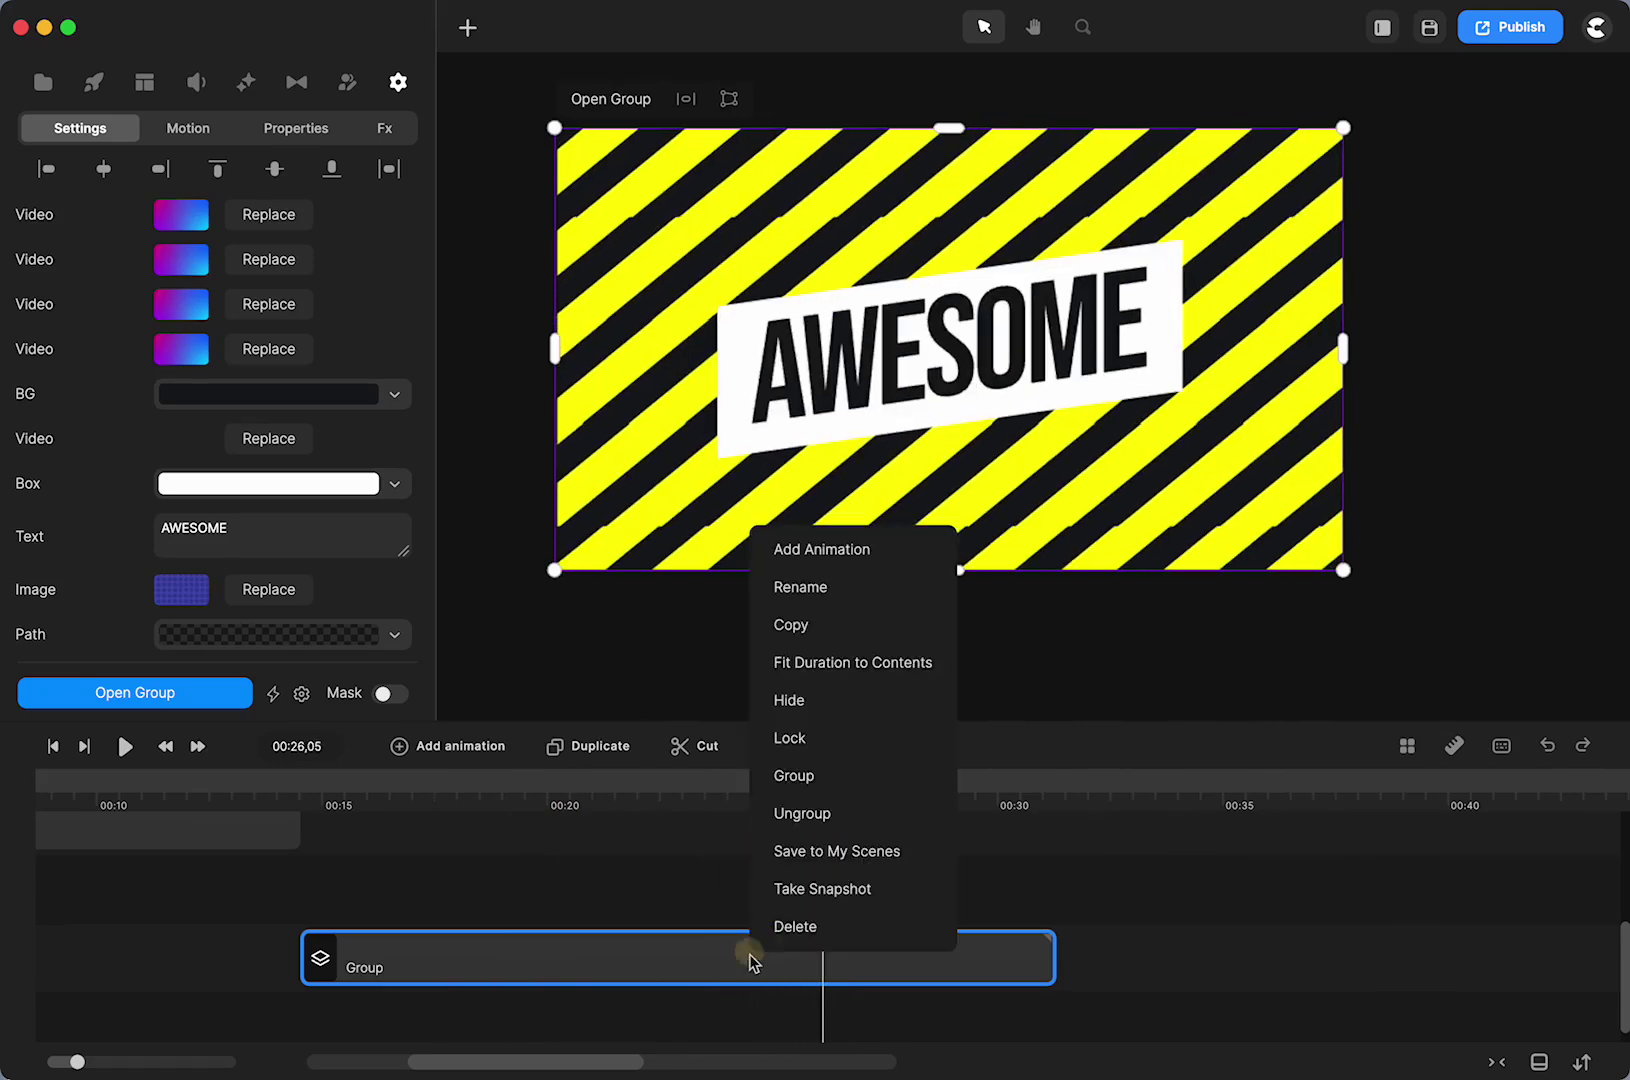
click(791, 813)
scroll(884, 946, down, 3)
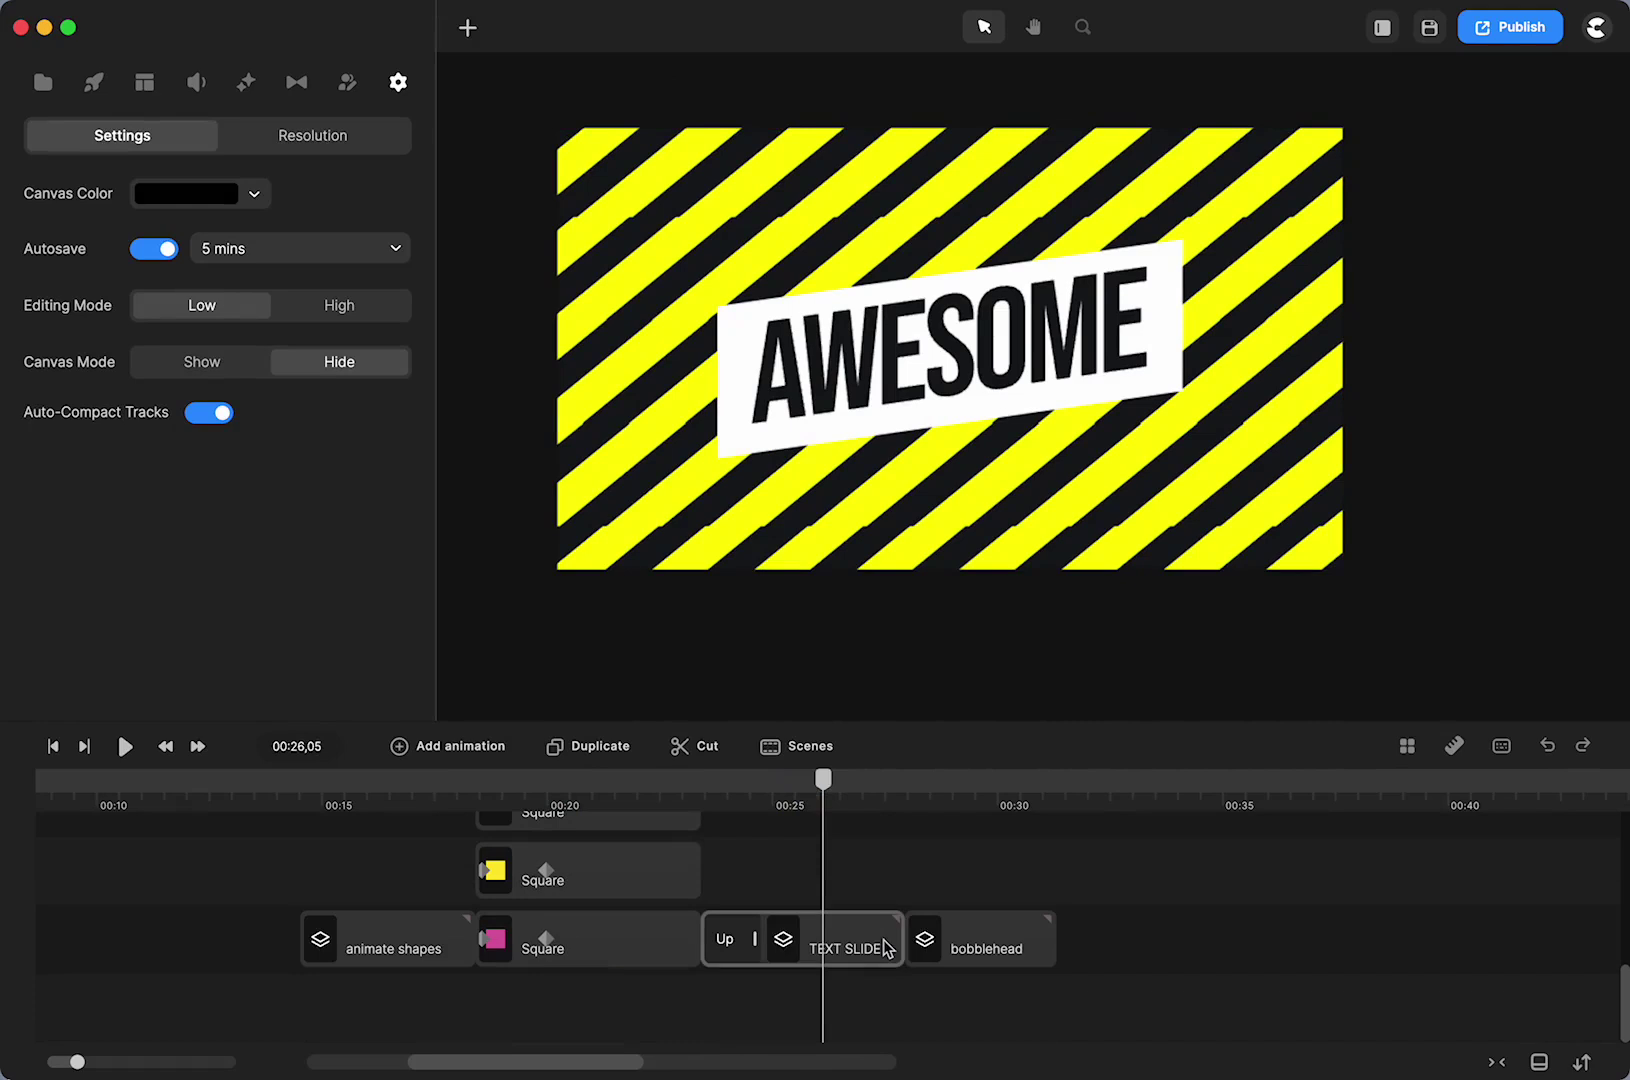
Step: Select the TEXT SLIDE clip and browse the elements library's animated titles collection
click(806, 952)
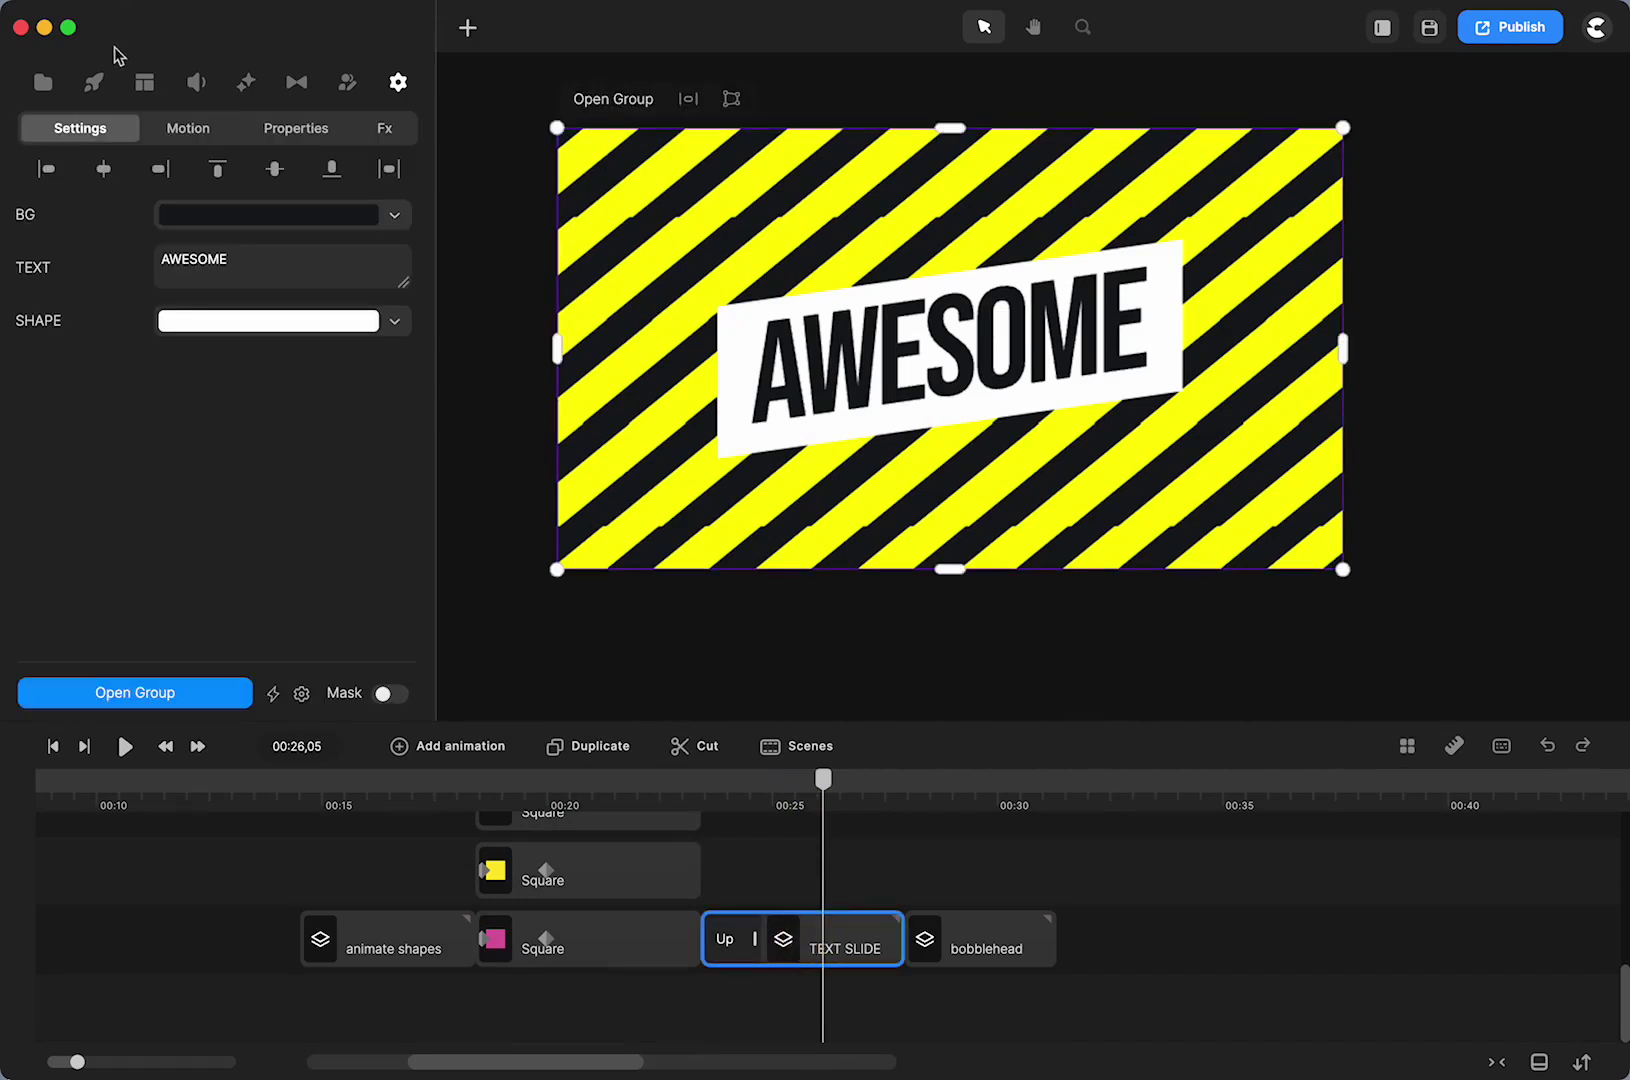
click(94, 84)
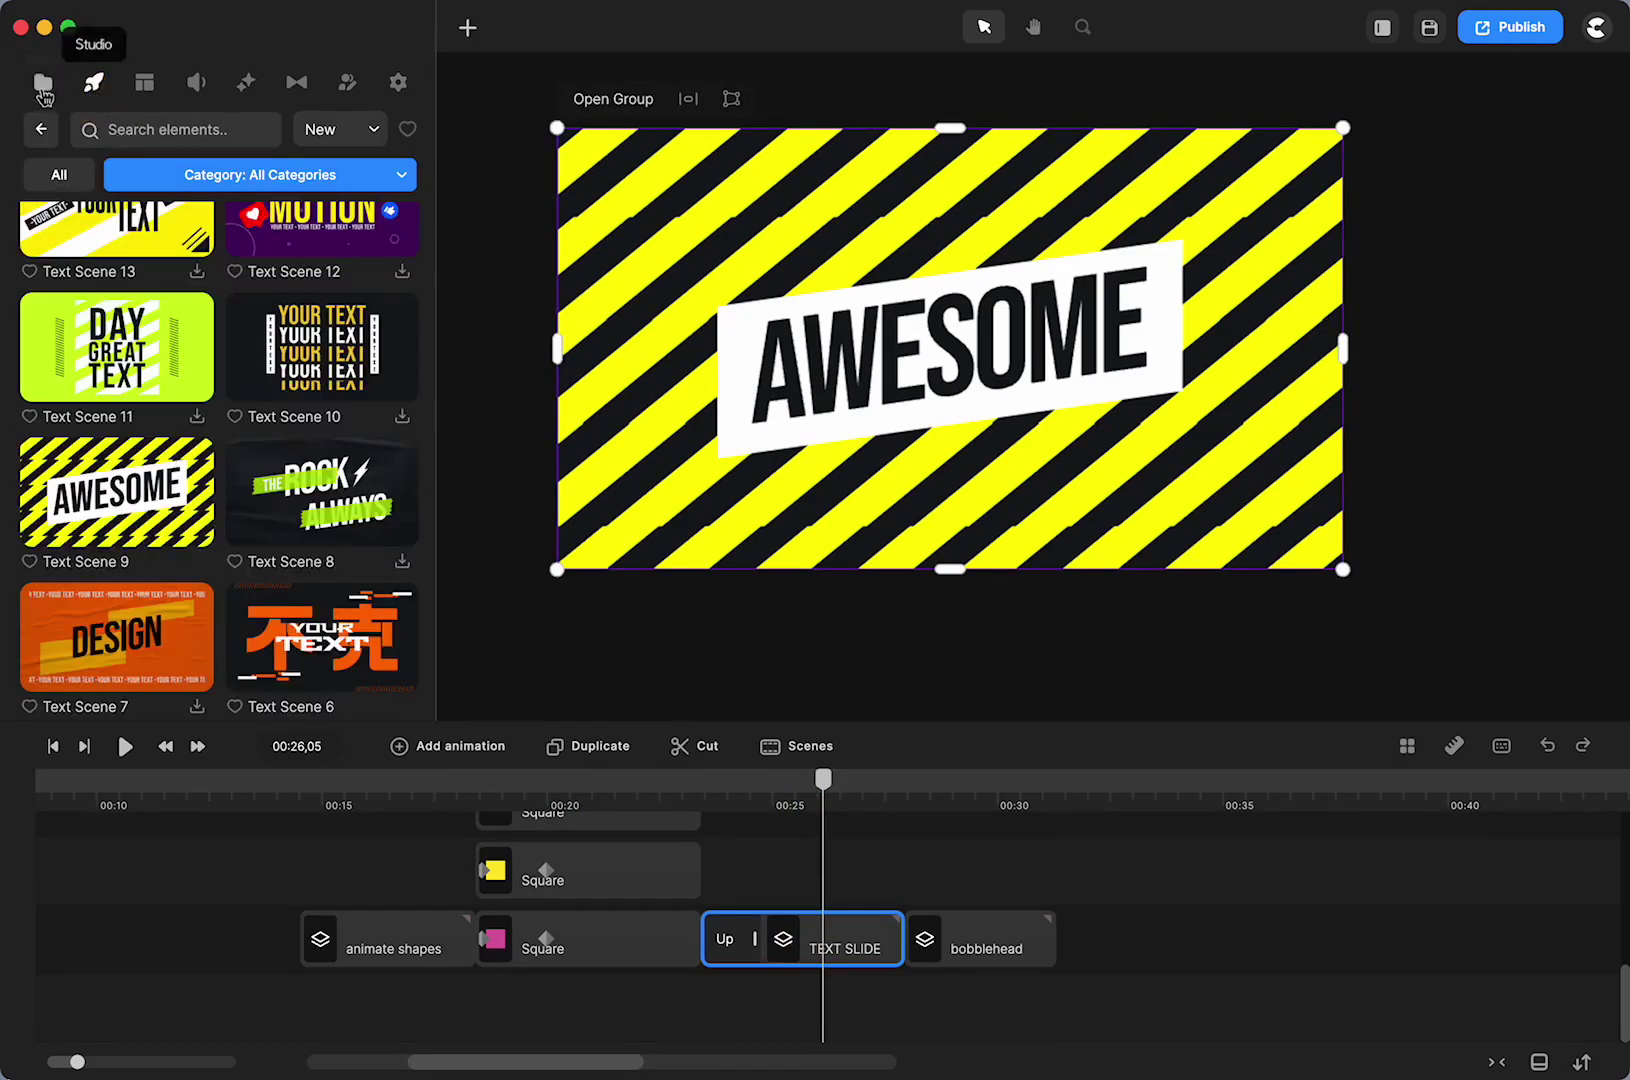
click(42, 132)
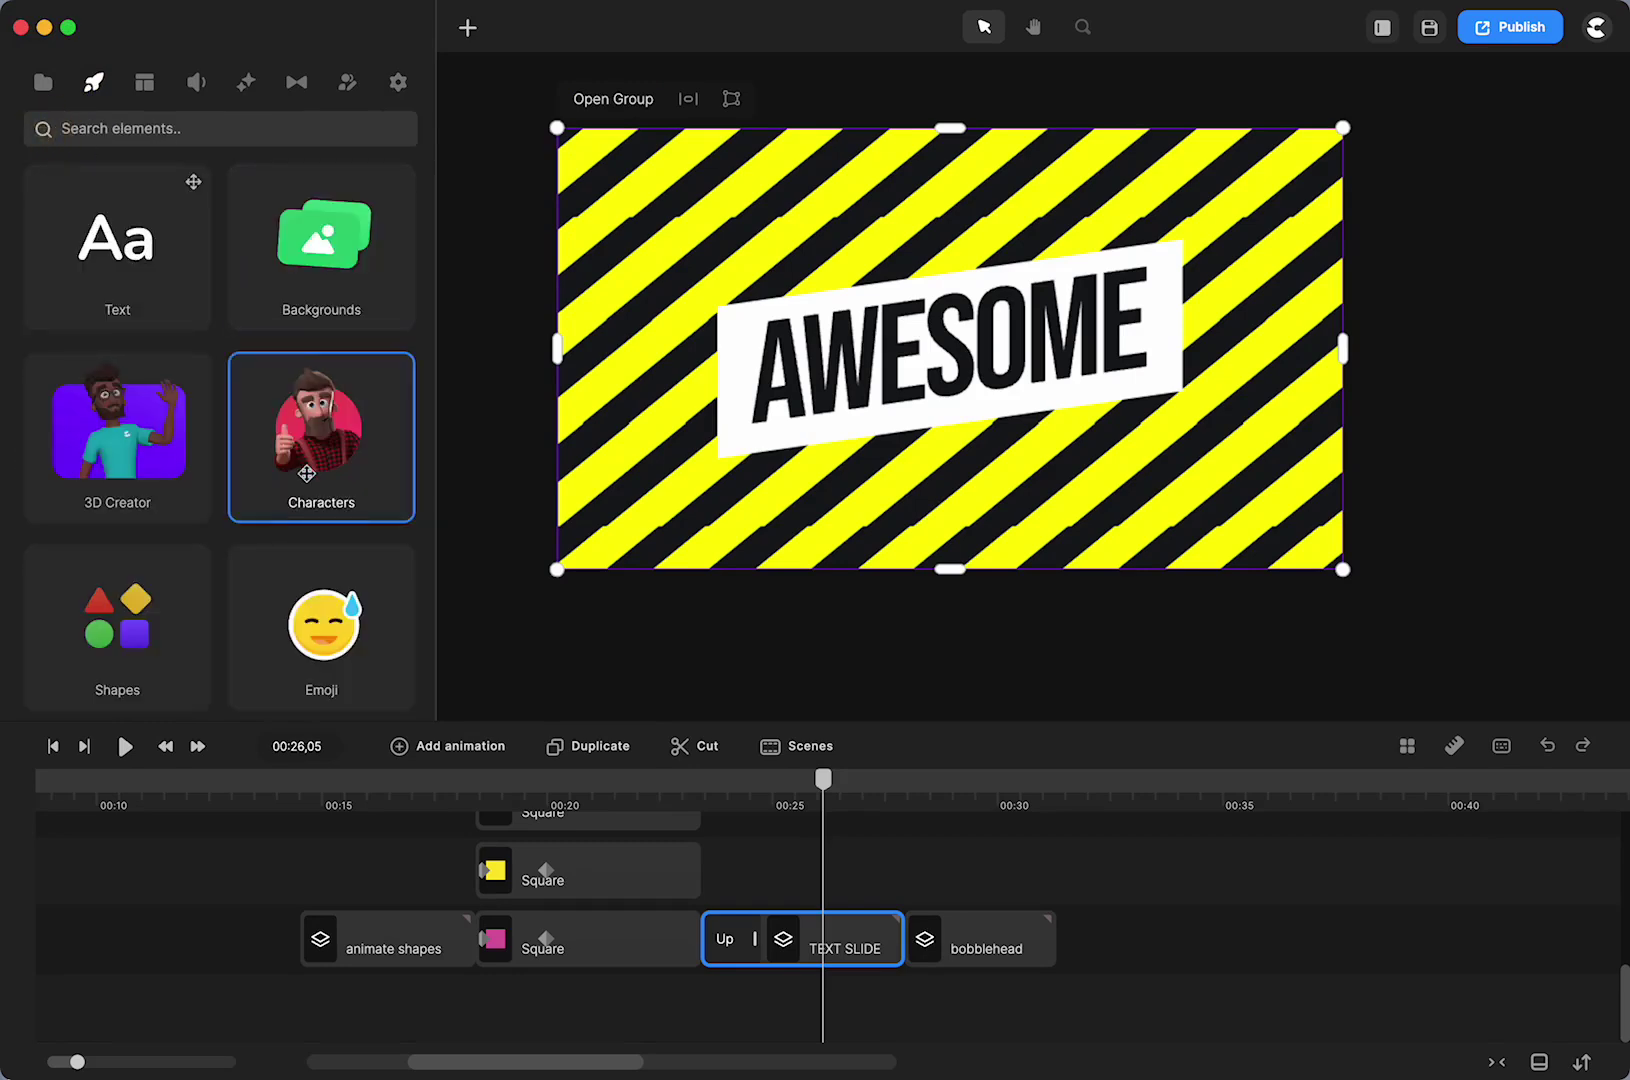
scroll(330, 440, down, 3)
click(357, 472)
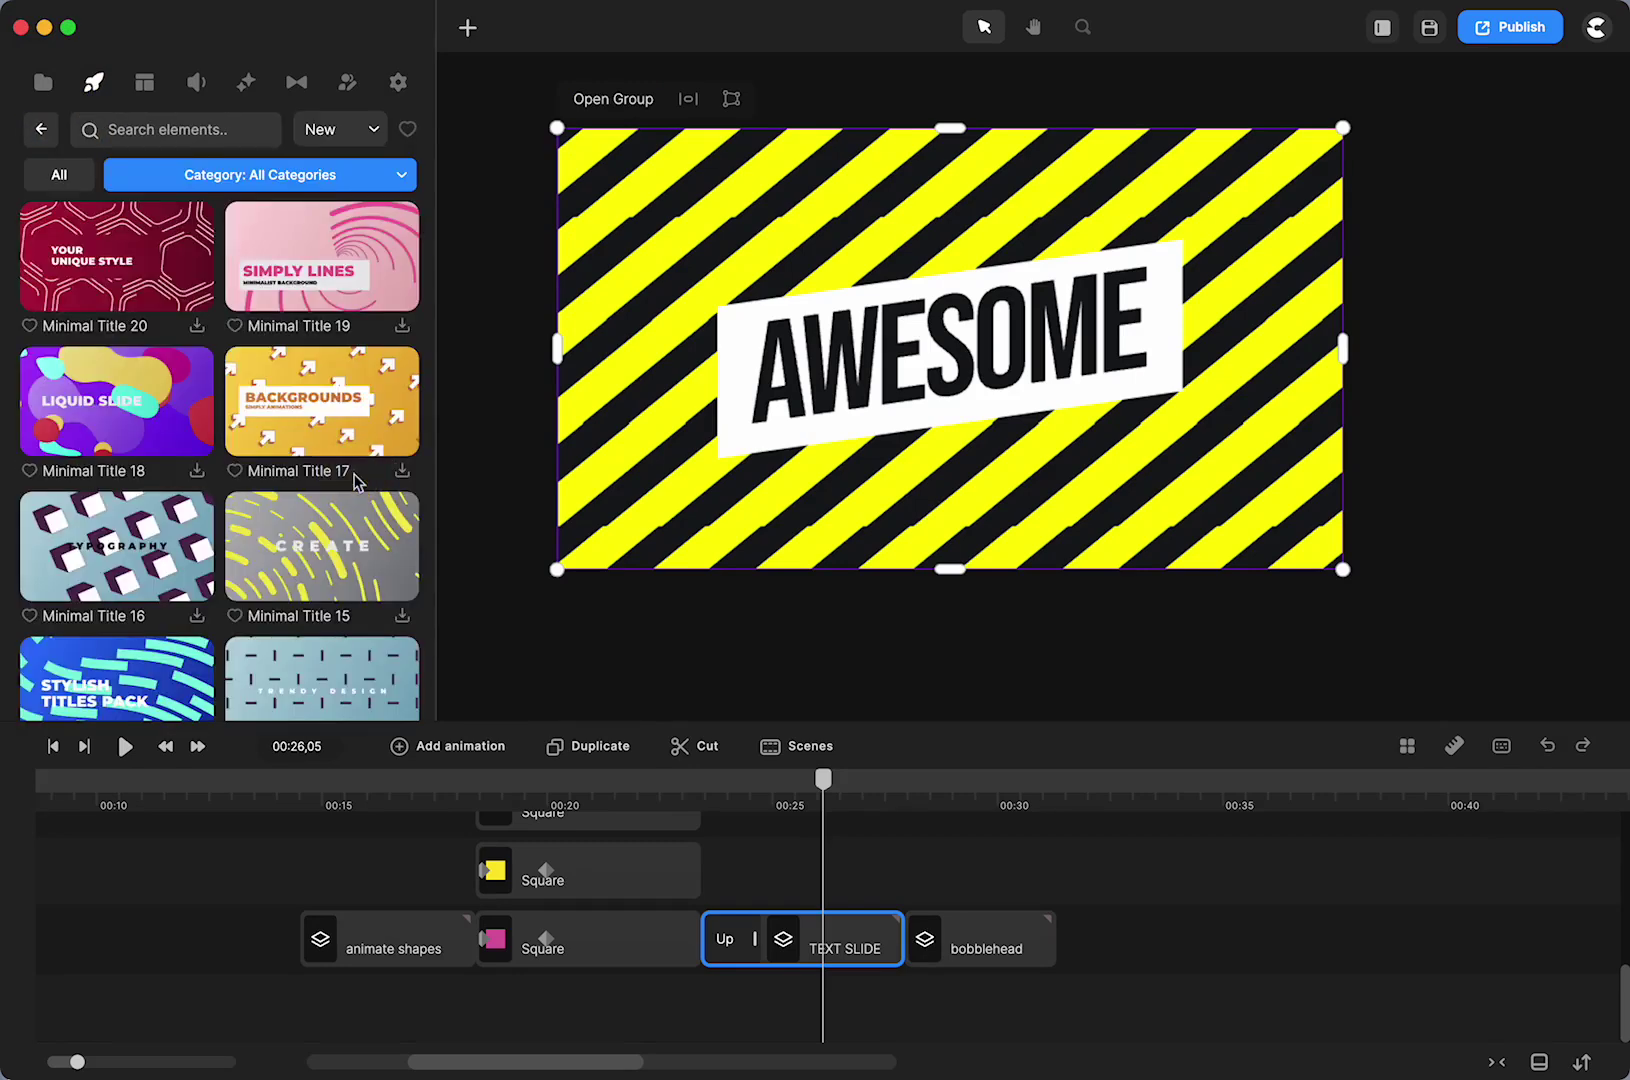
scroll(357, 478, down, 10)
scroll(357, 480, down, 12)
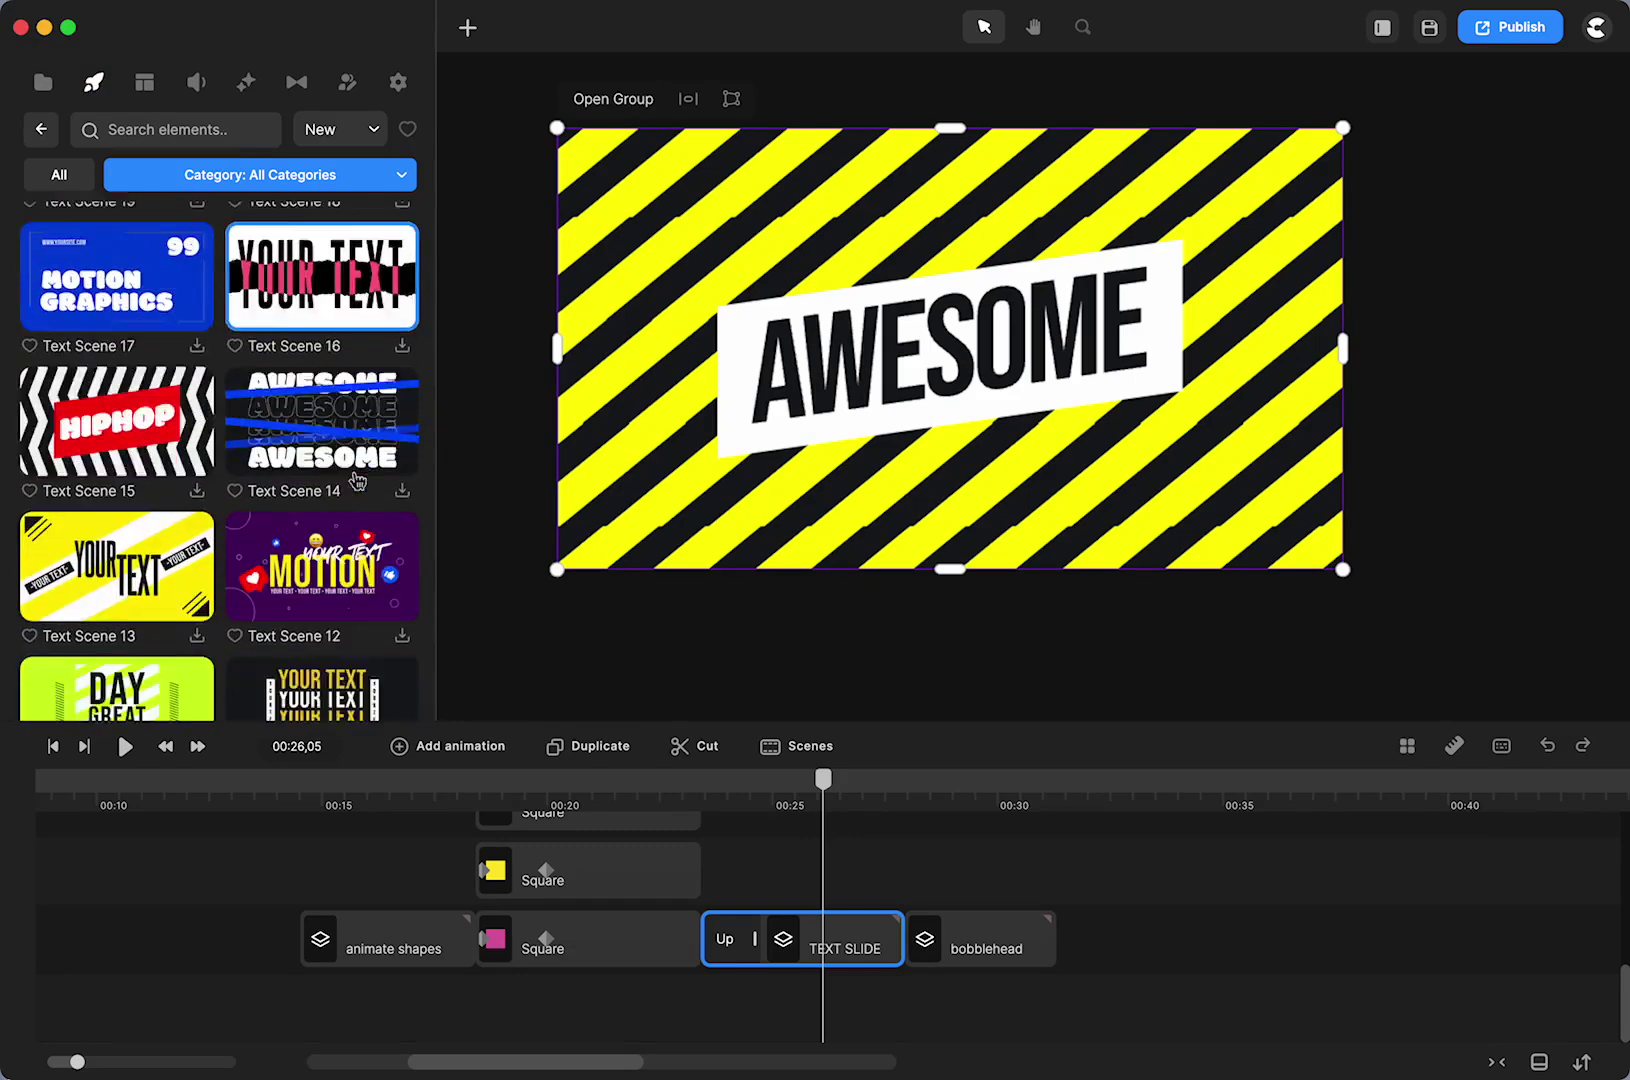
scroll(357, 480, up, 3)
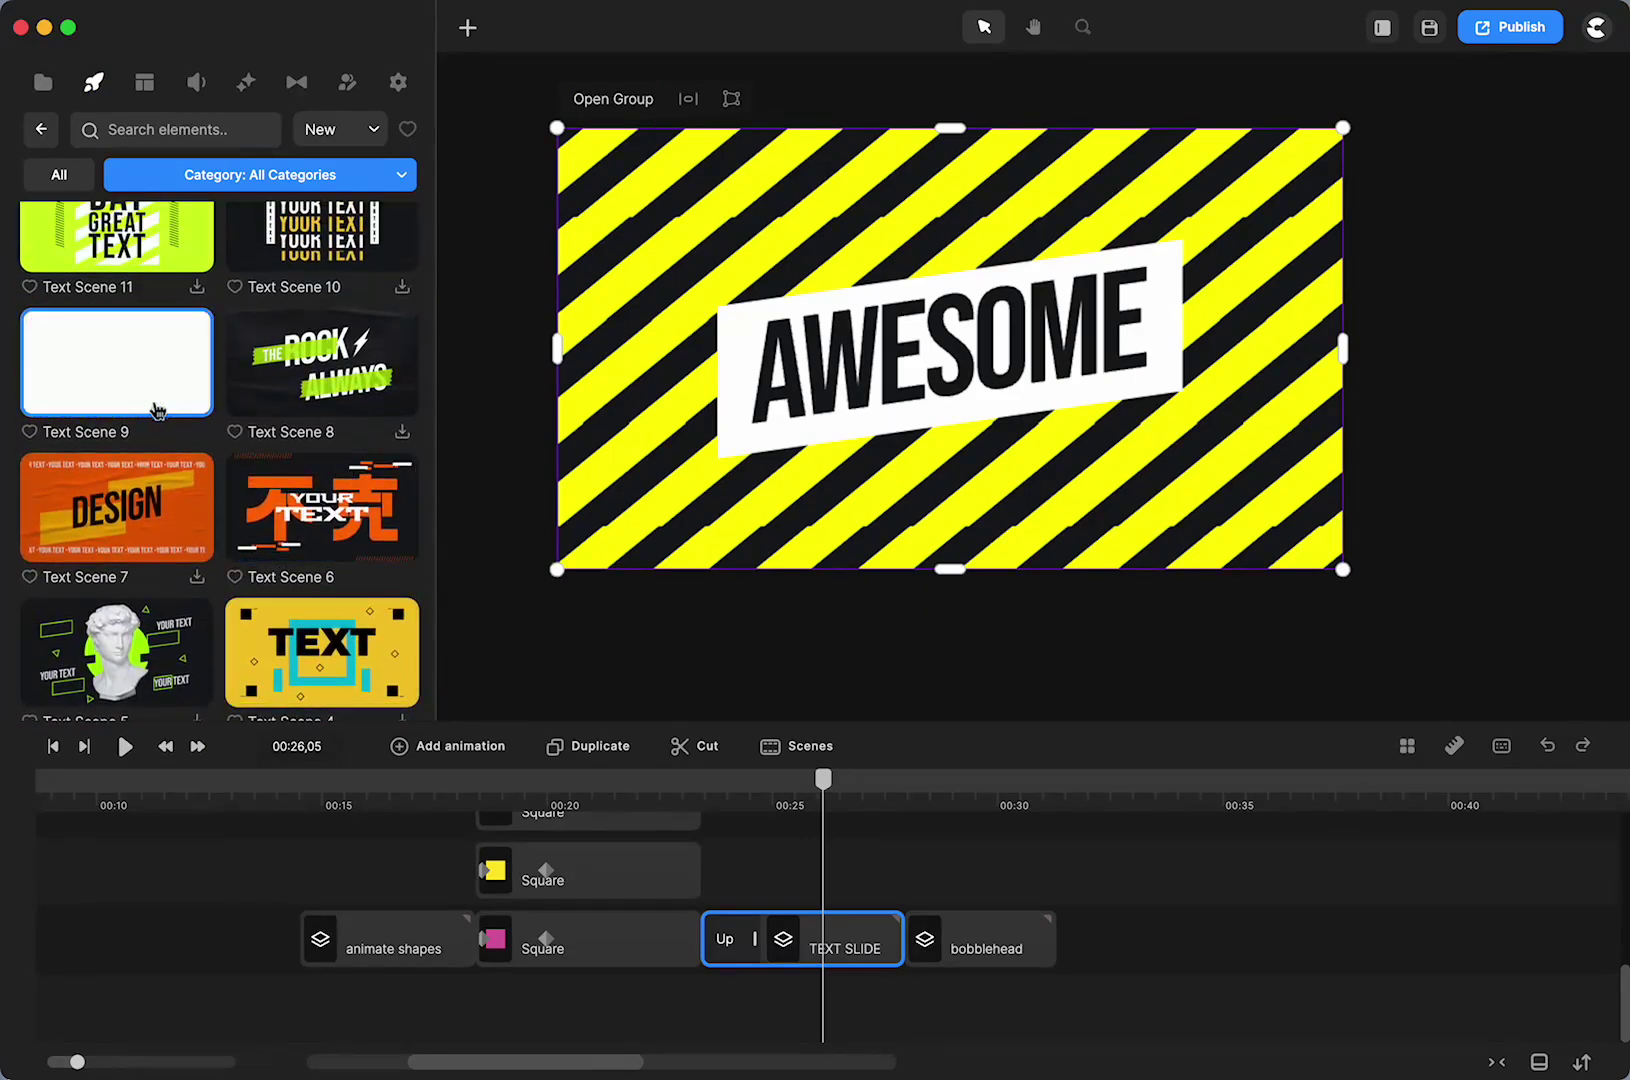
Step: Move the playhead back to the Rotation Point scene and zoom the timeline onto the Square clips
drag(823, 785, 727, 797)
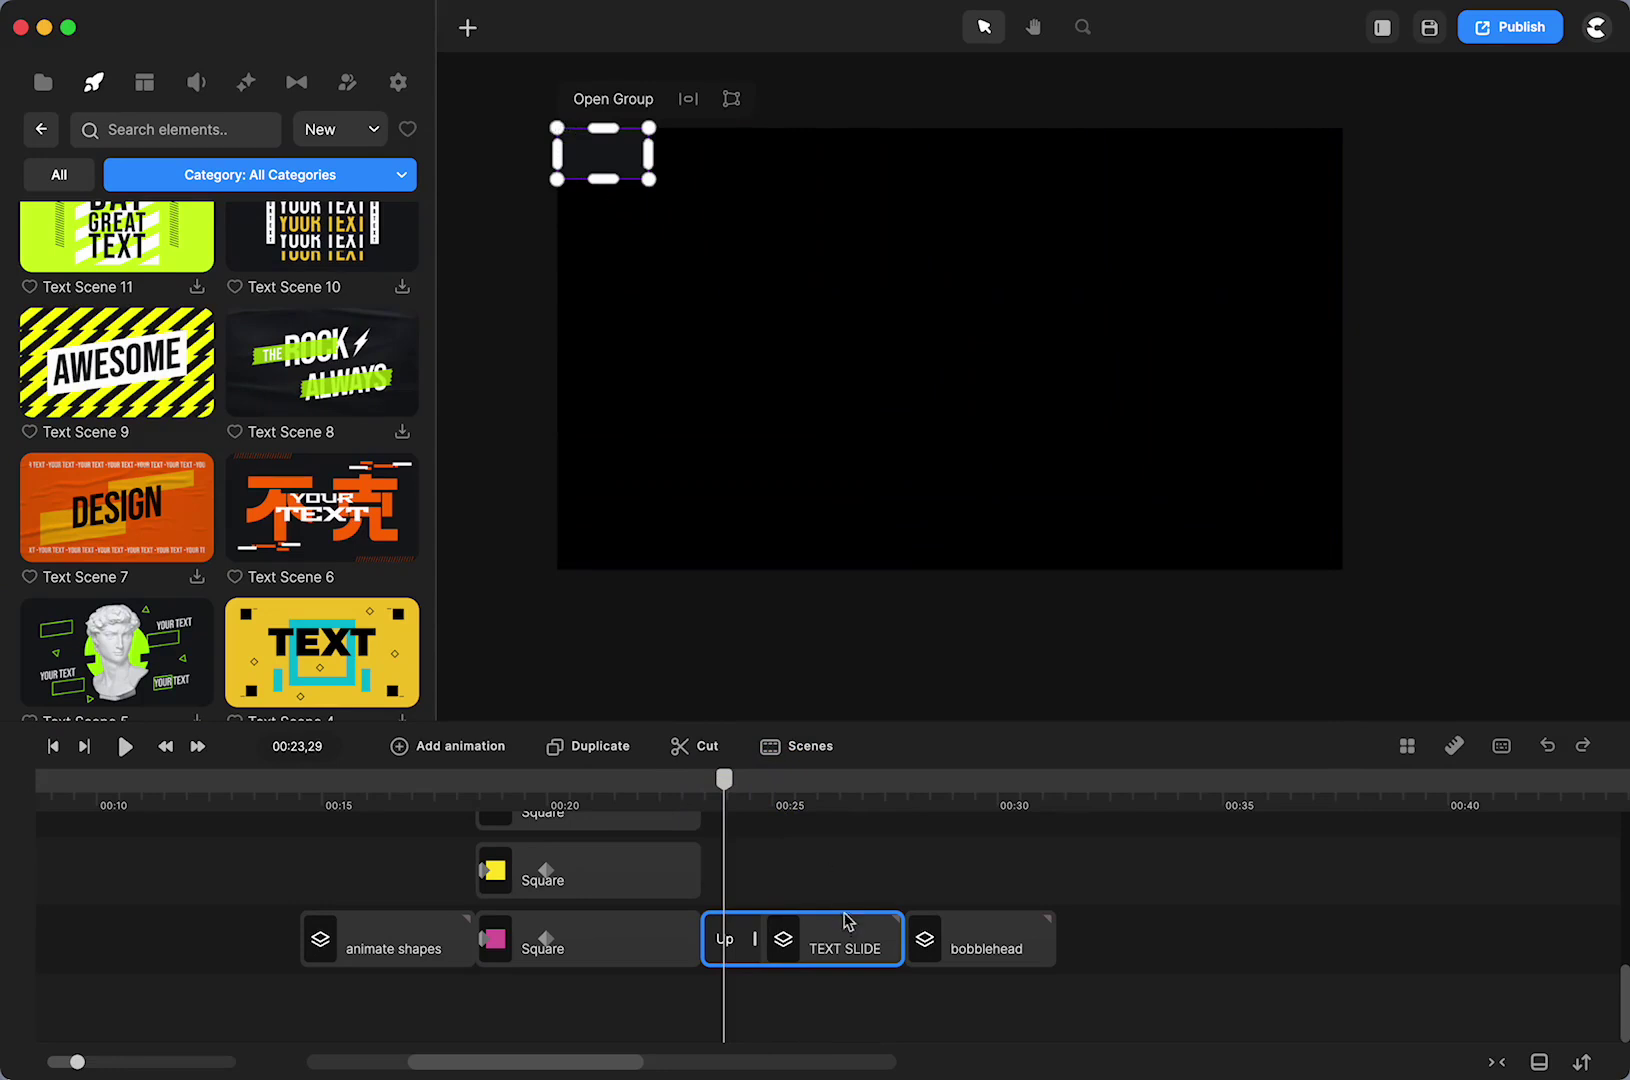
drag(722, 793, 900, 821)
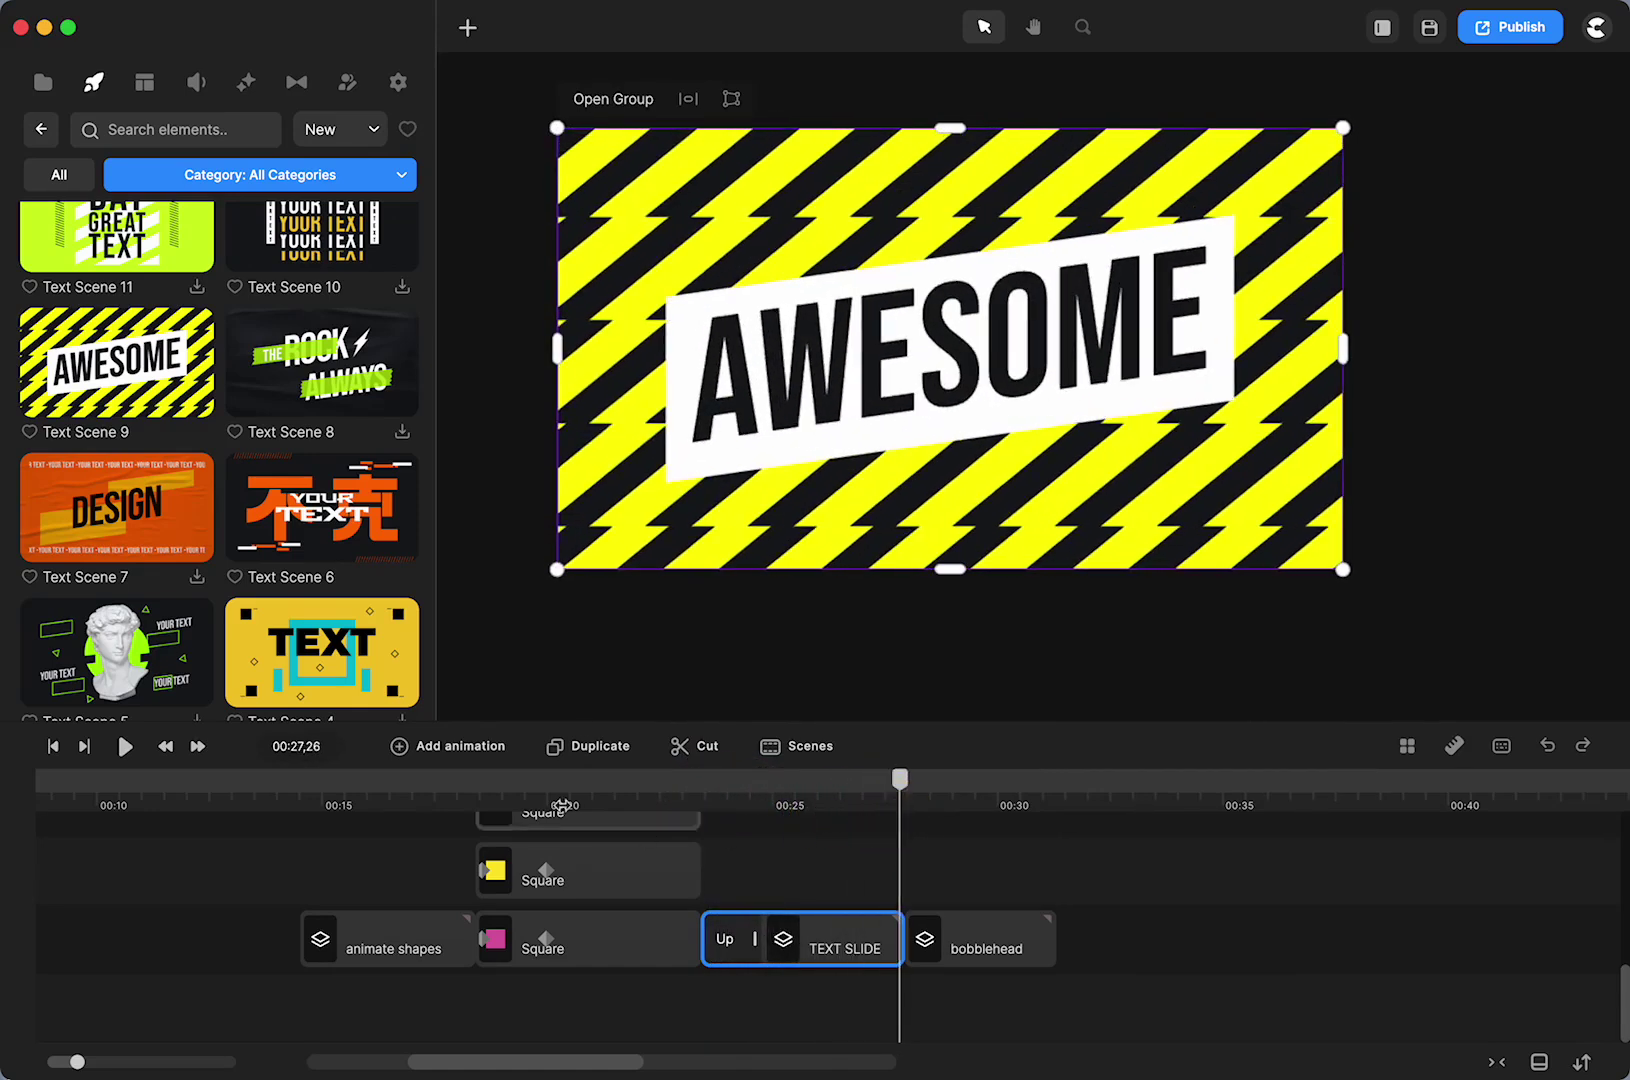
click(366, 787)
scroll(444, 909, up, 4)
drag(415, 792, 474, 797)
drag(691, 803, 930, 806)
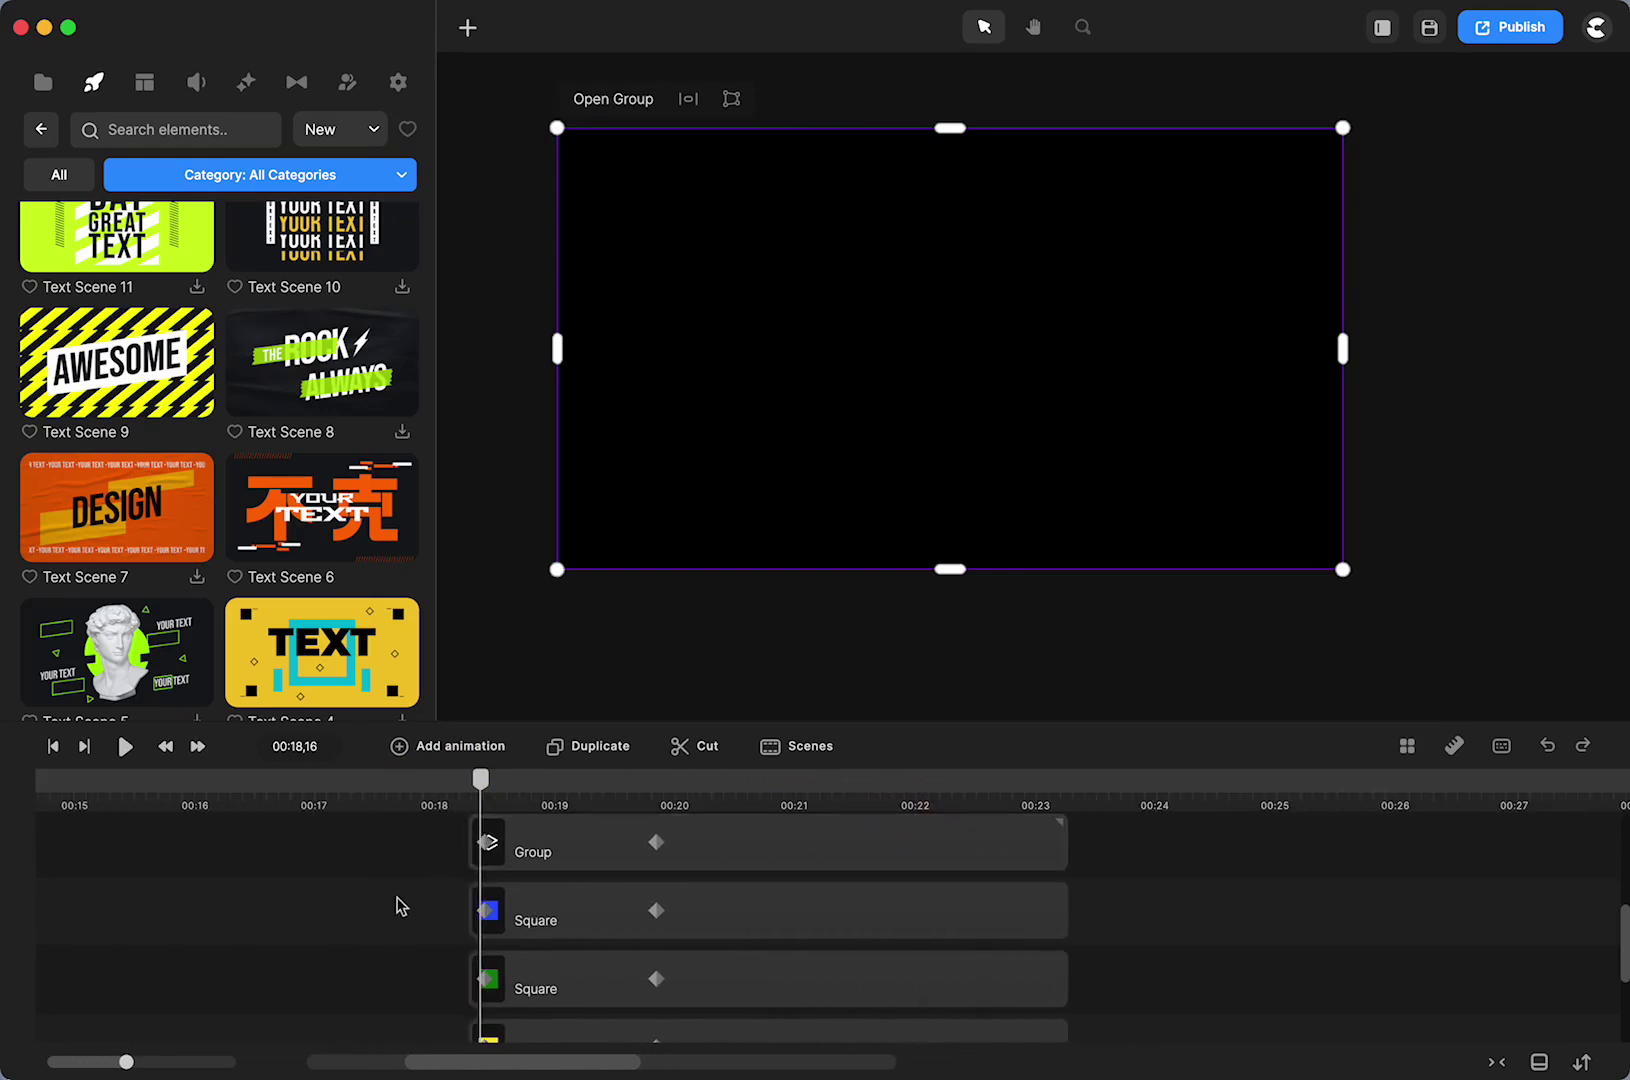
Step: Deselect the text slide group and scrub to about 00:19,17, where the squares and title appear
click(400, 906)
drag(481, 785, 675, 806)
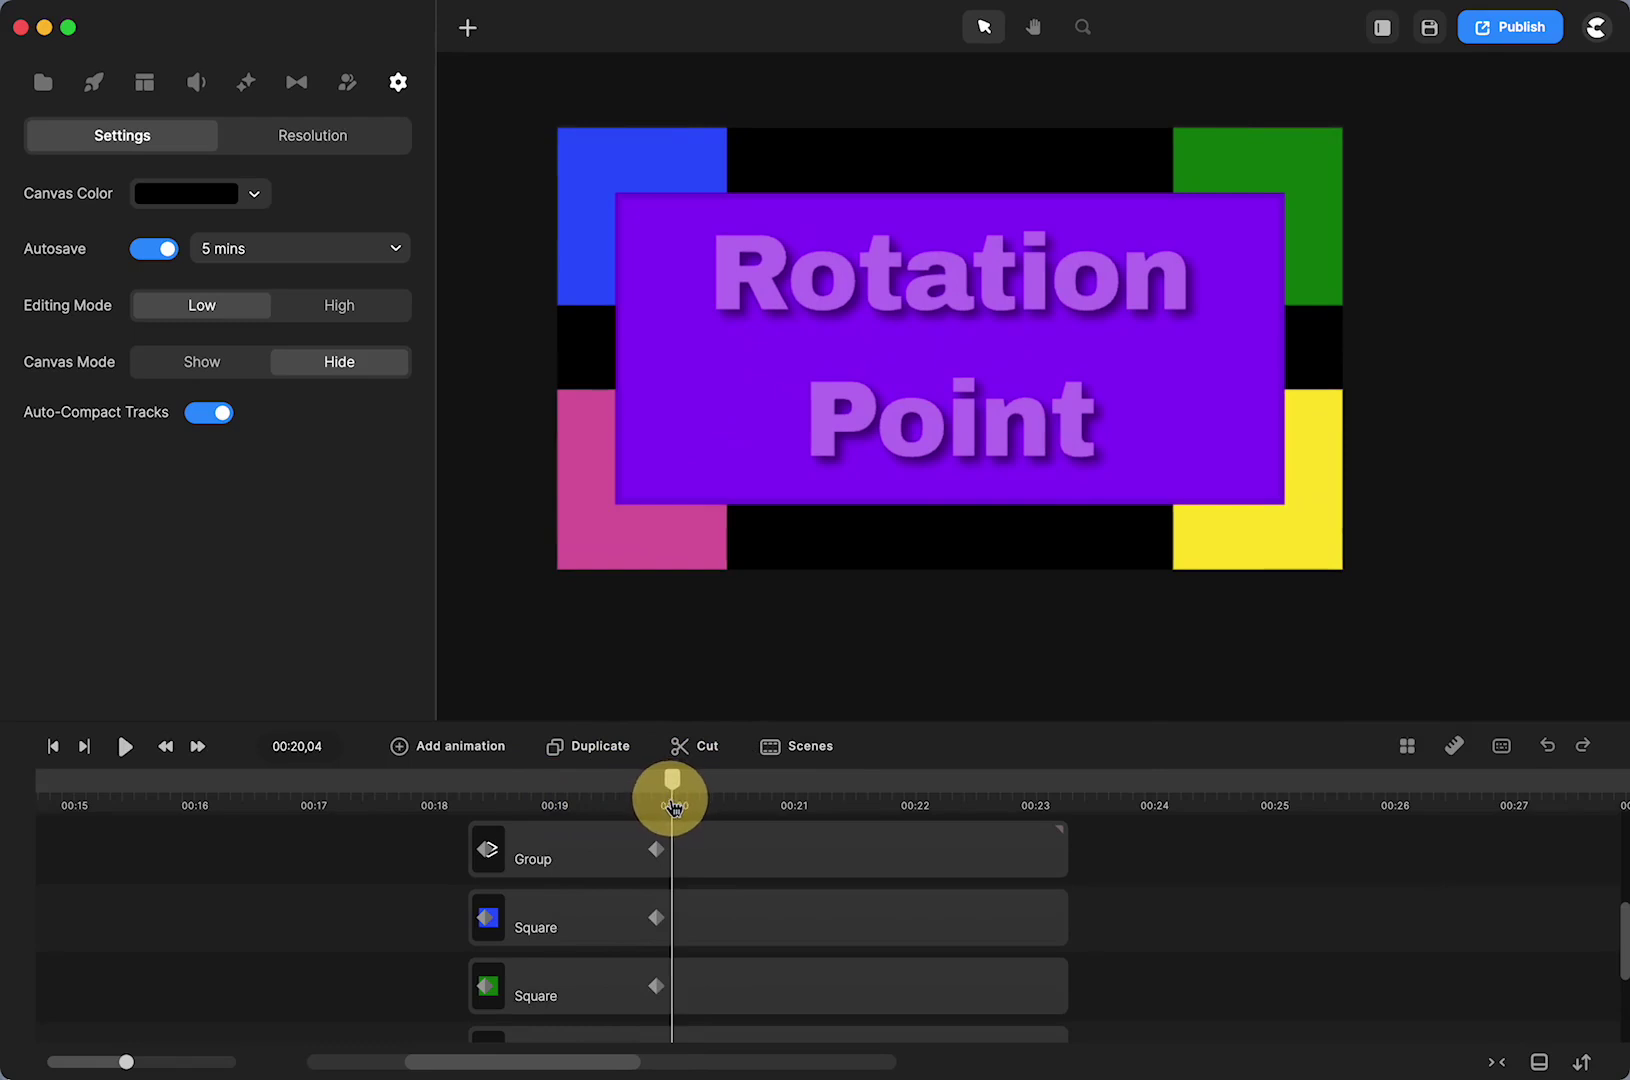
drag(673, 805, 605, 812)
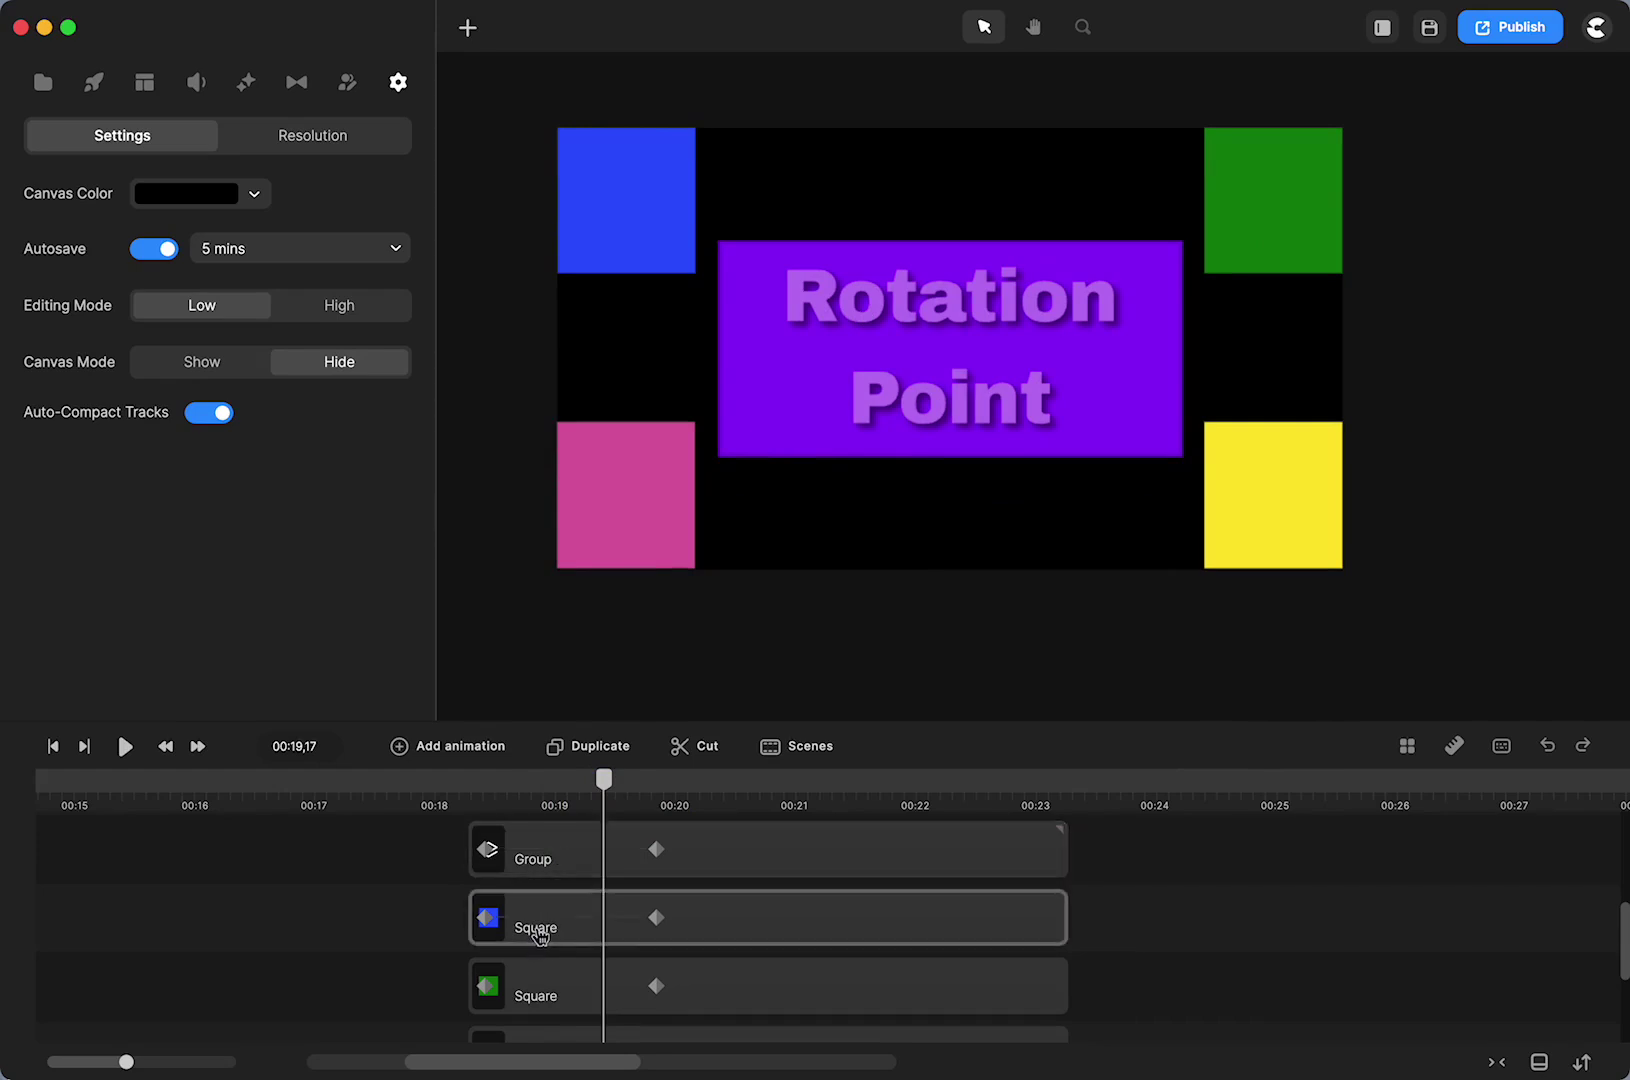
Step: Select the blue Square clip and view its top-left anchor point
click(540, 932)
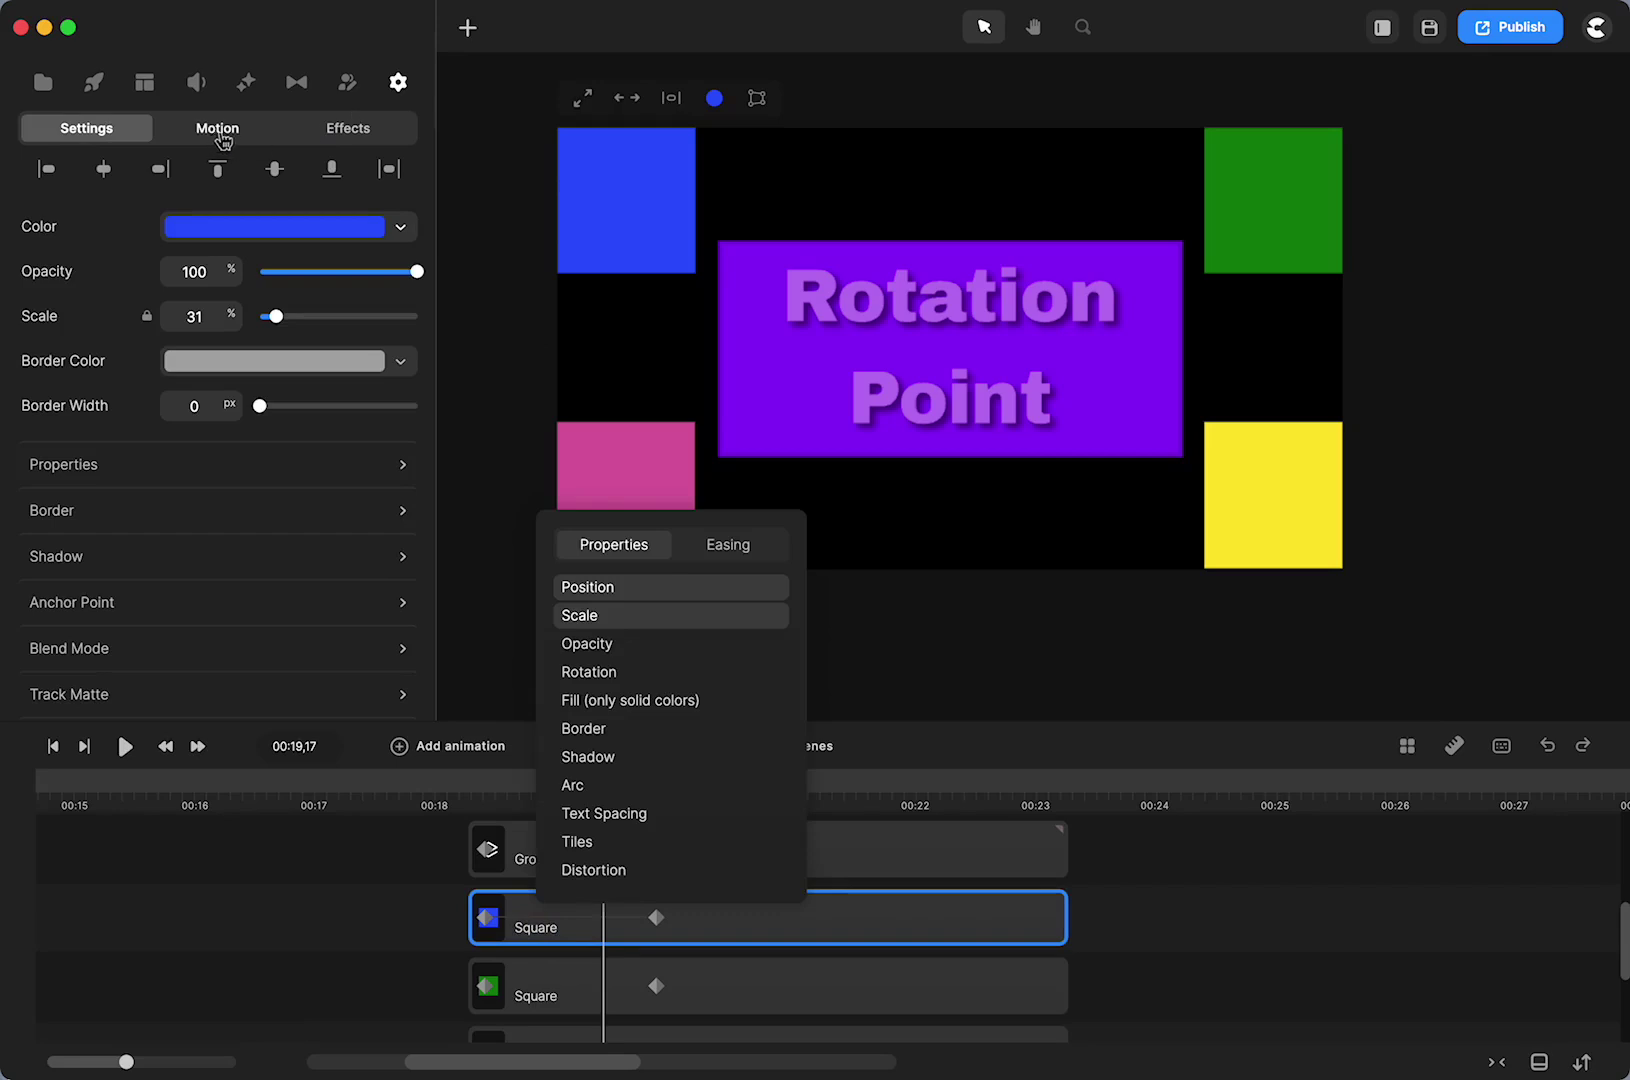
click(74, 608)
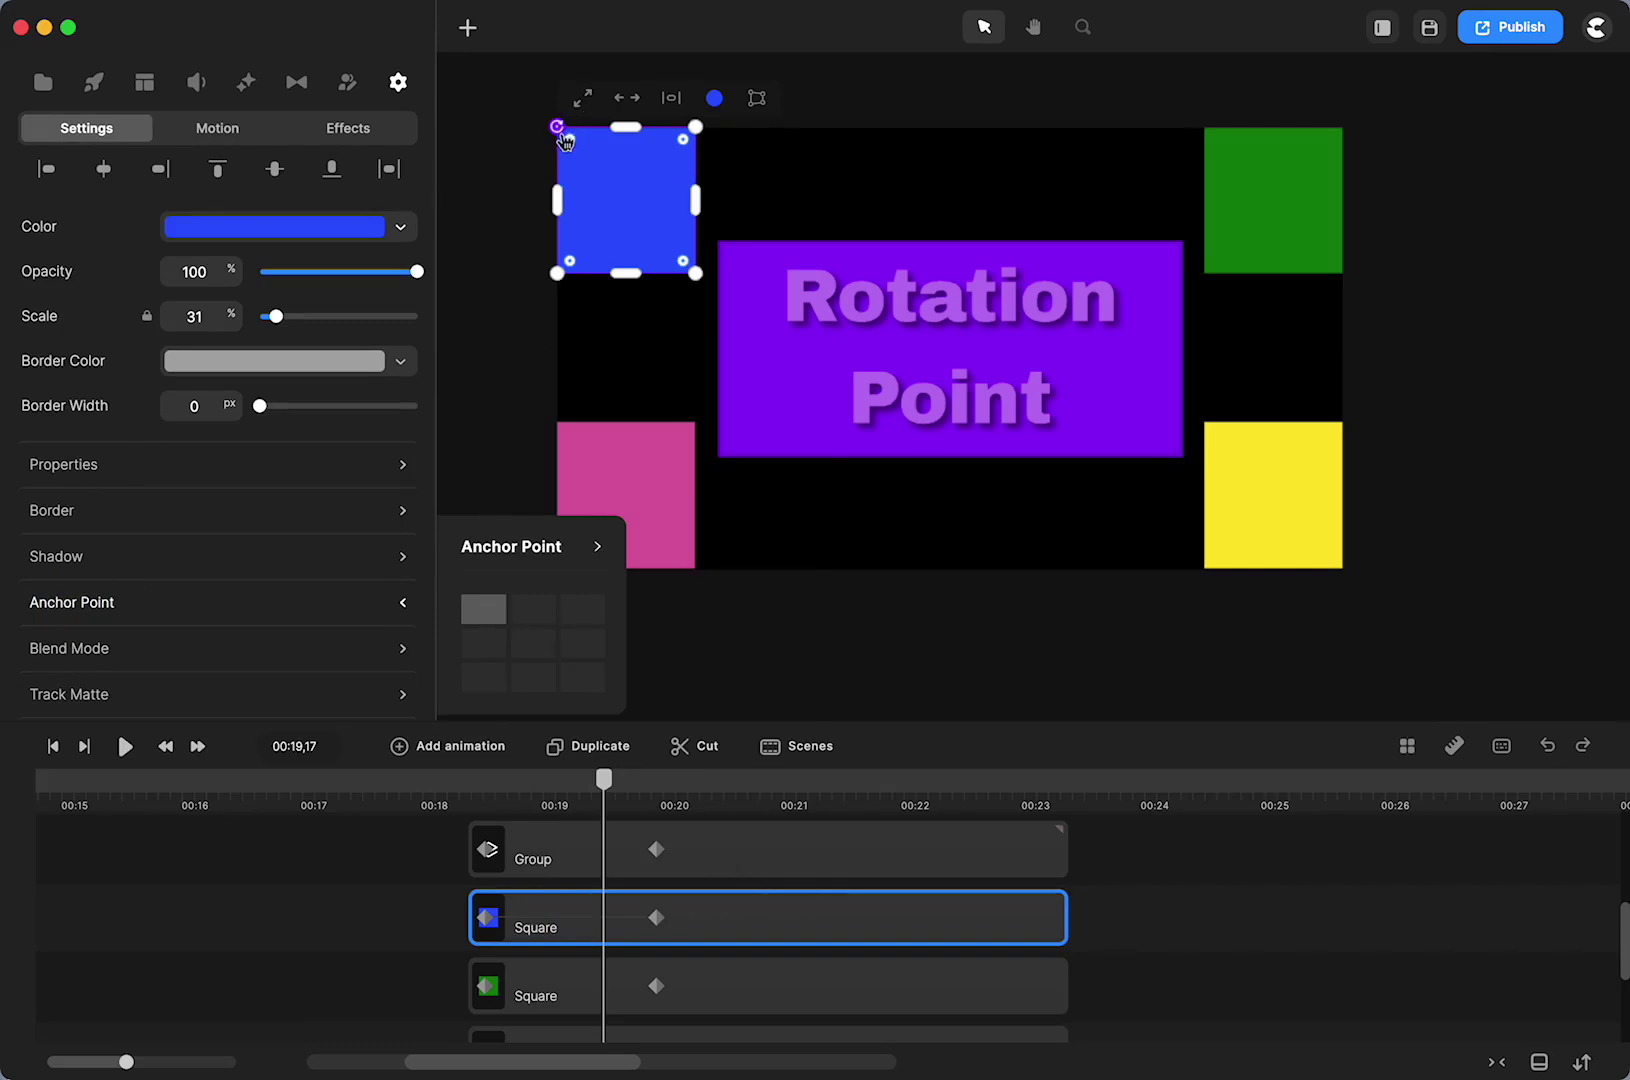
drag(609, 800, 549, 782)
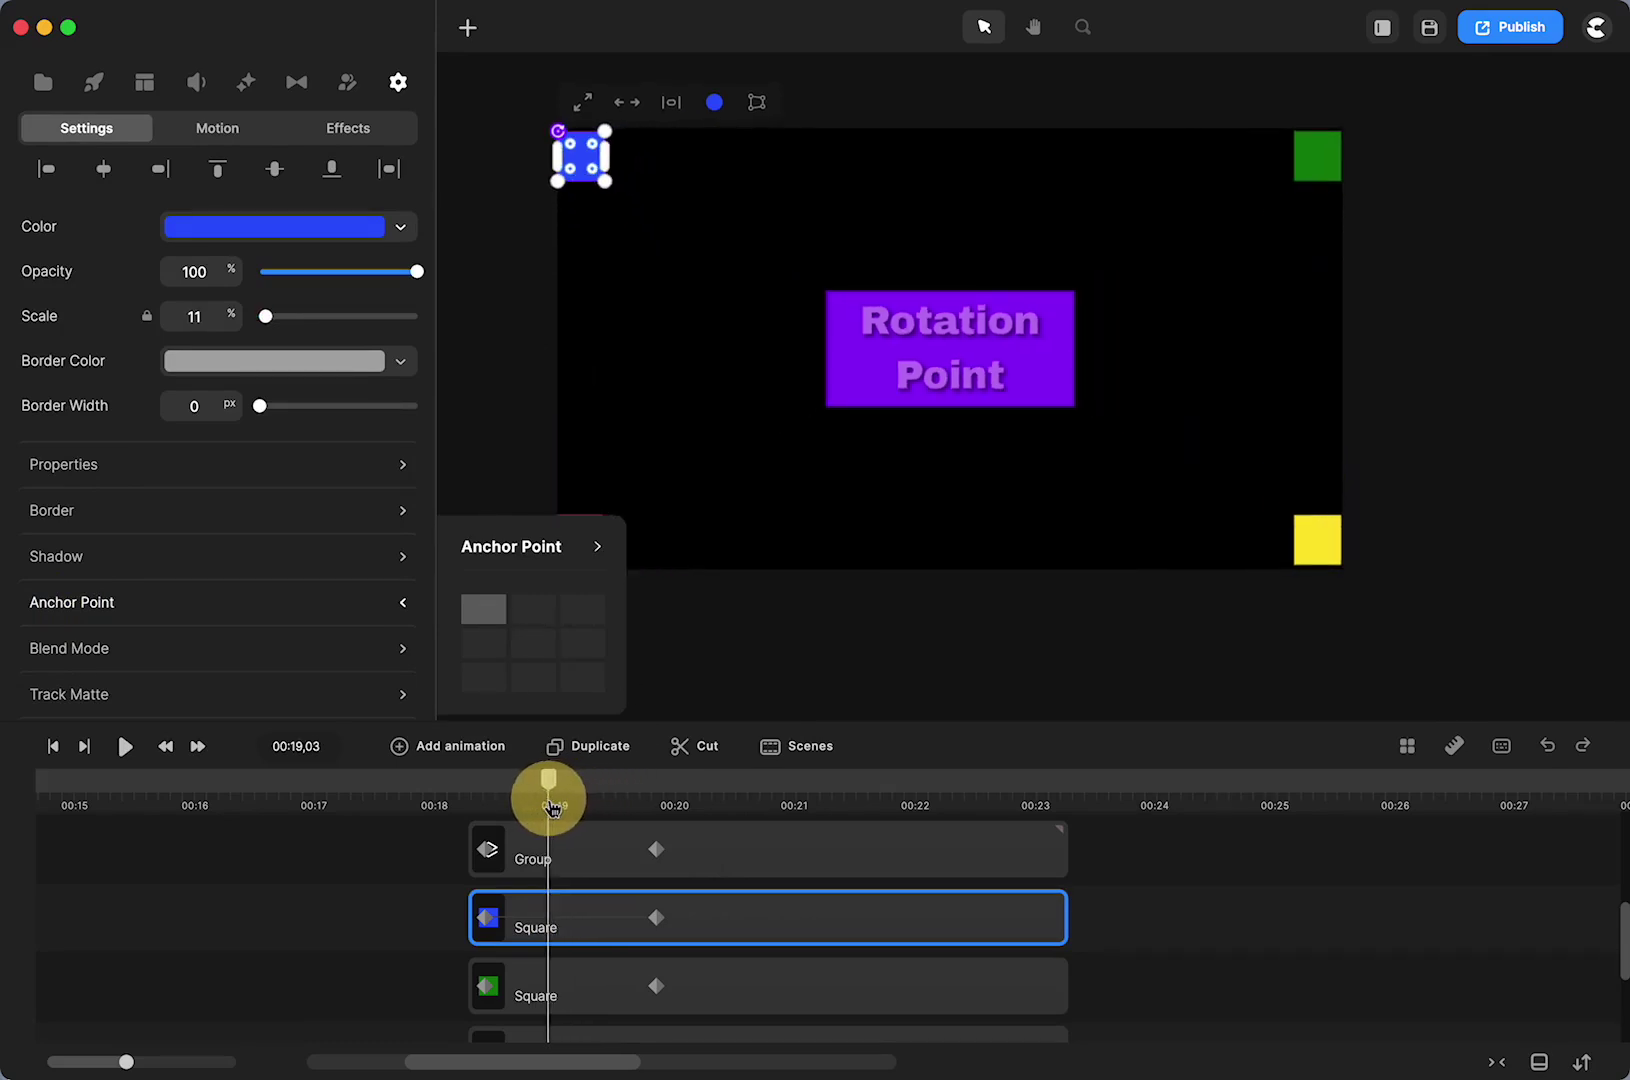
Step: Inspect the blue square's Position and Scale keyframe with Soft easing, growing from 11% to 30%
click(576, 935)
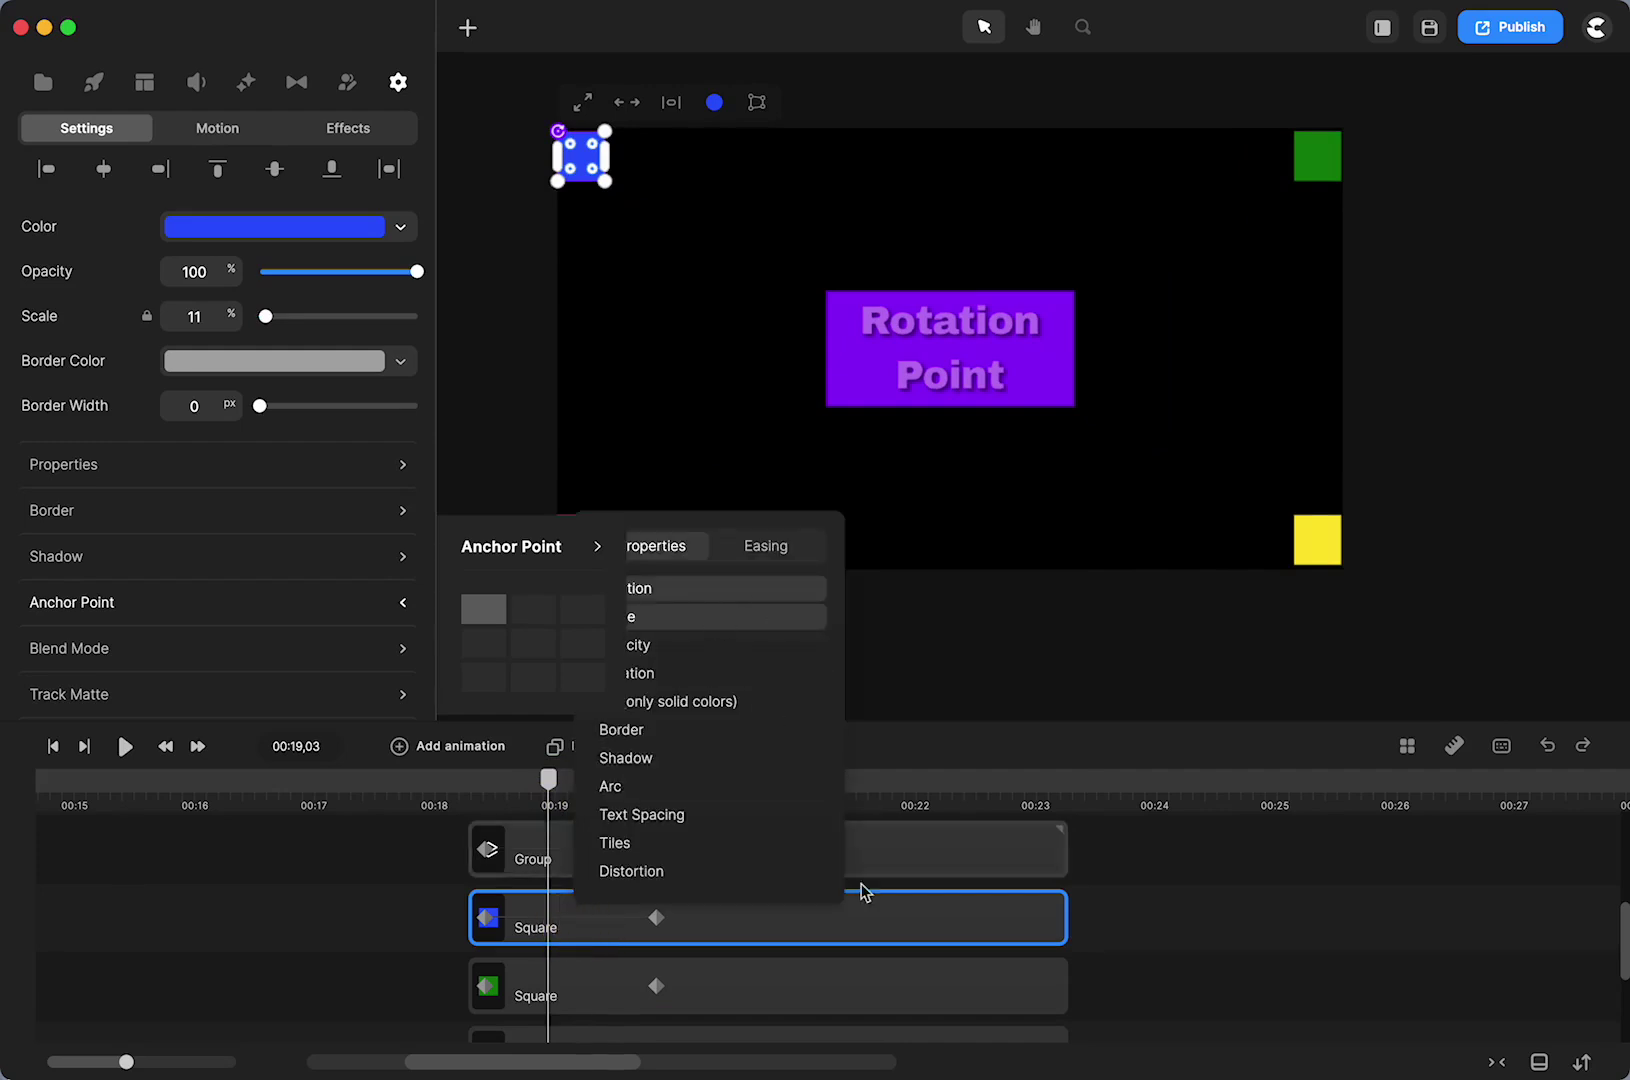
click(335, 950)
click(581, 917)
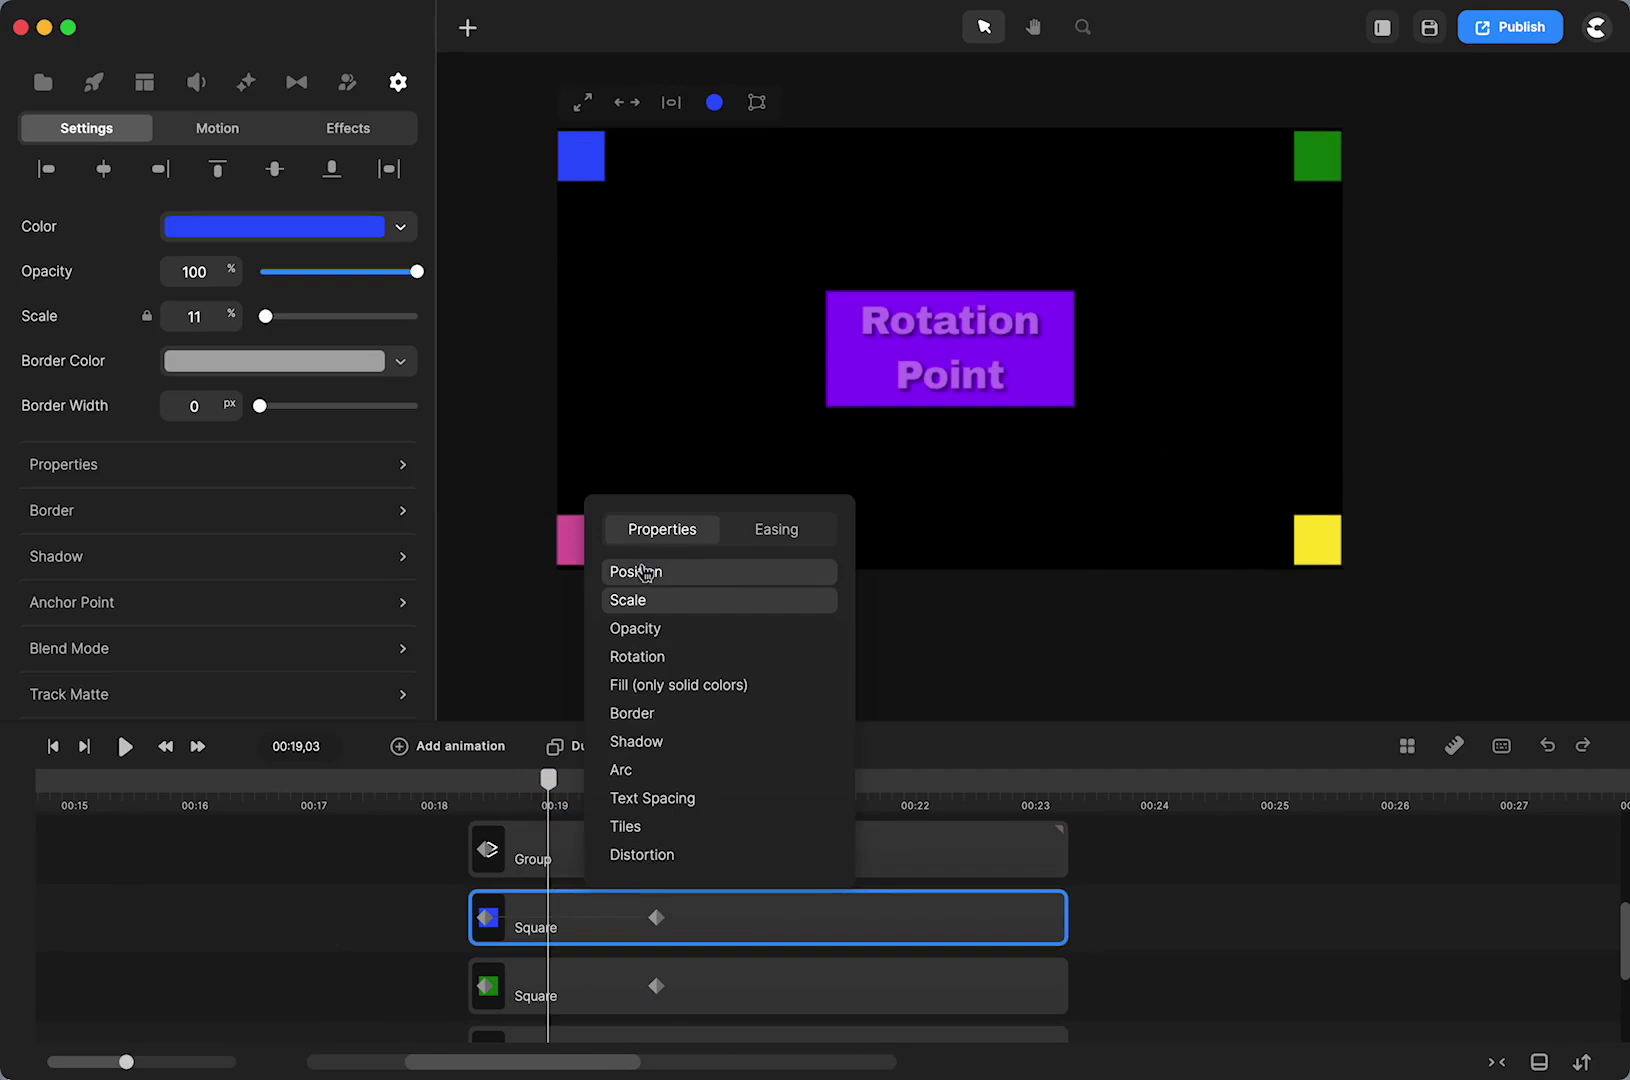
click(790, 530)
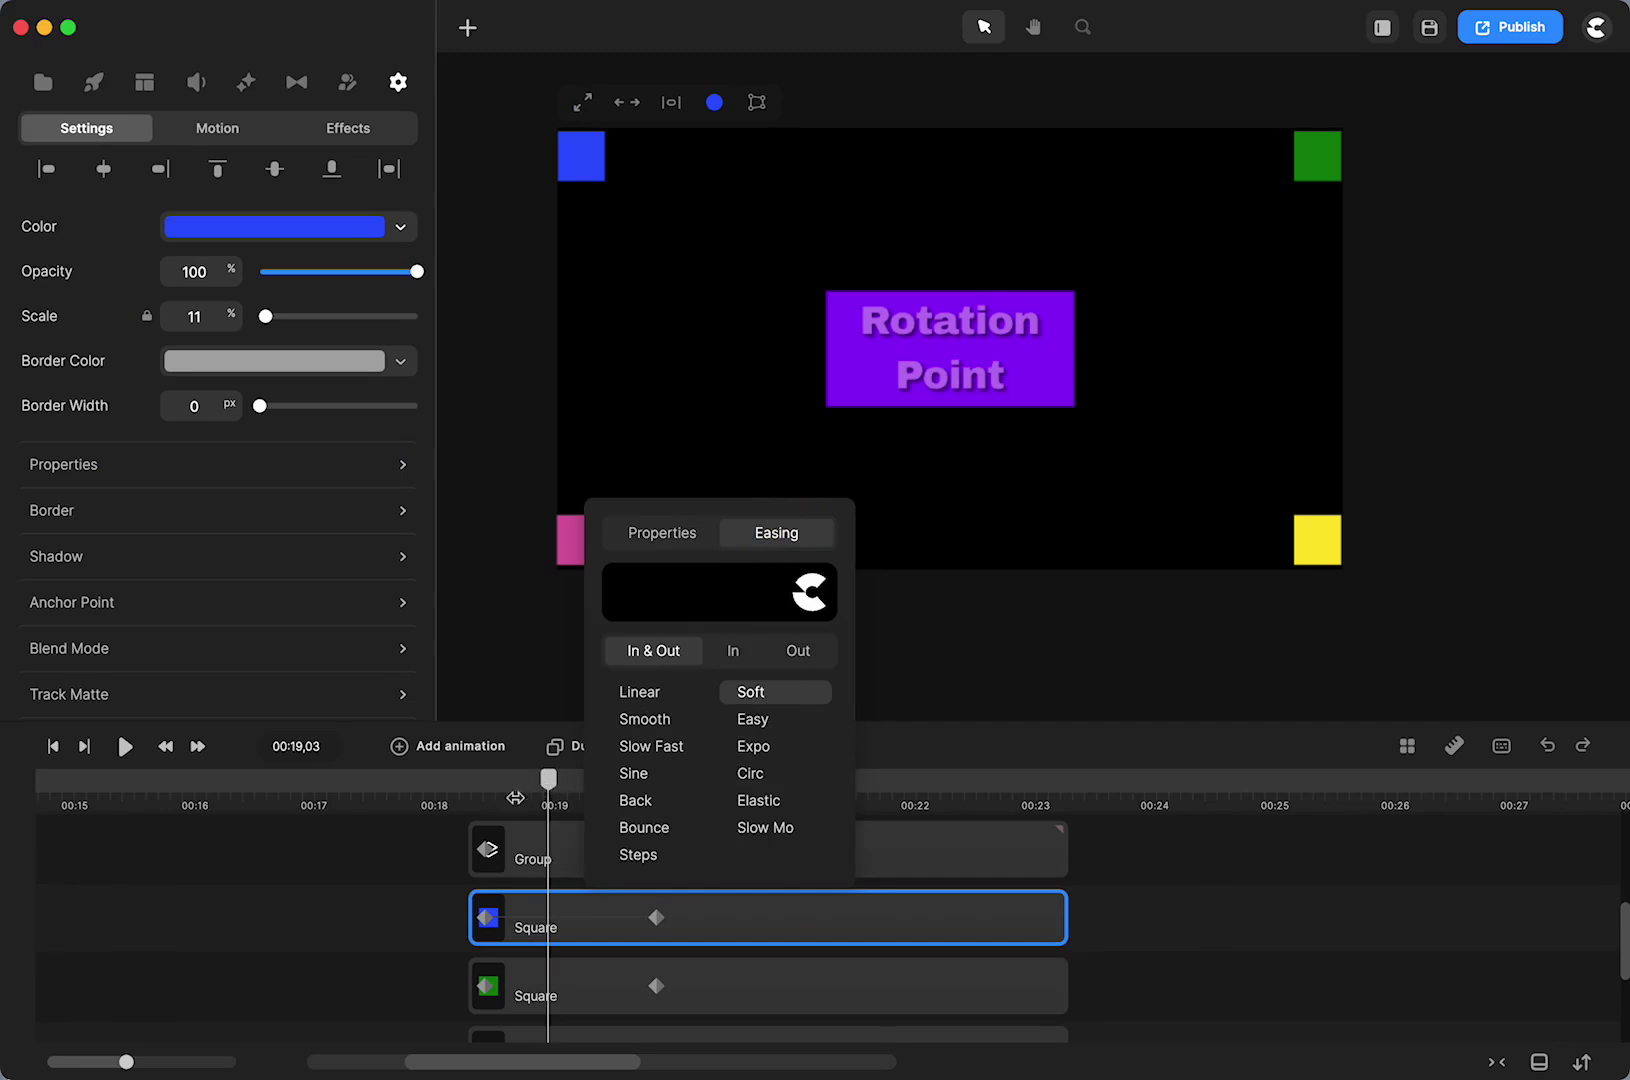
mouse_move(546, 790)
mouse_down()
mouse_move(500, 782)
mouse_move(648, 777)
mouse_move(550, 801)
mouse_up()
Step: Check the corner anchor points of the green, yellow and pink Square clips, then deselect and scrub the grow-in
click(586, 982)
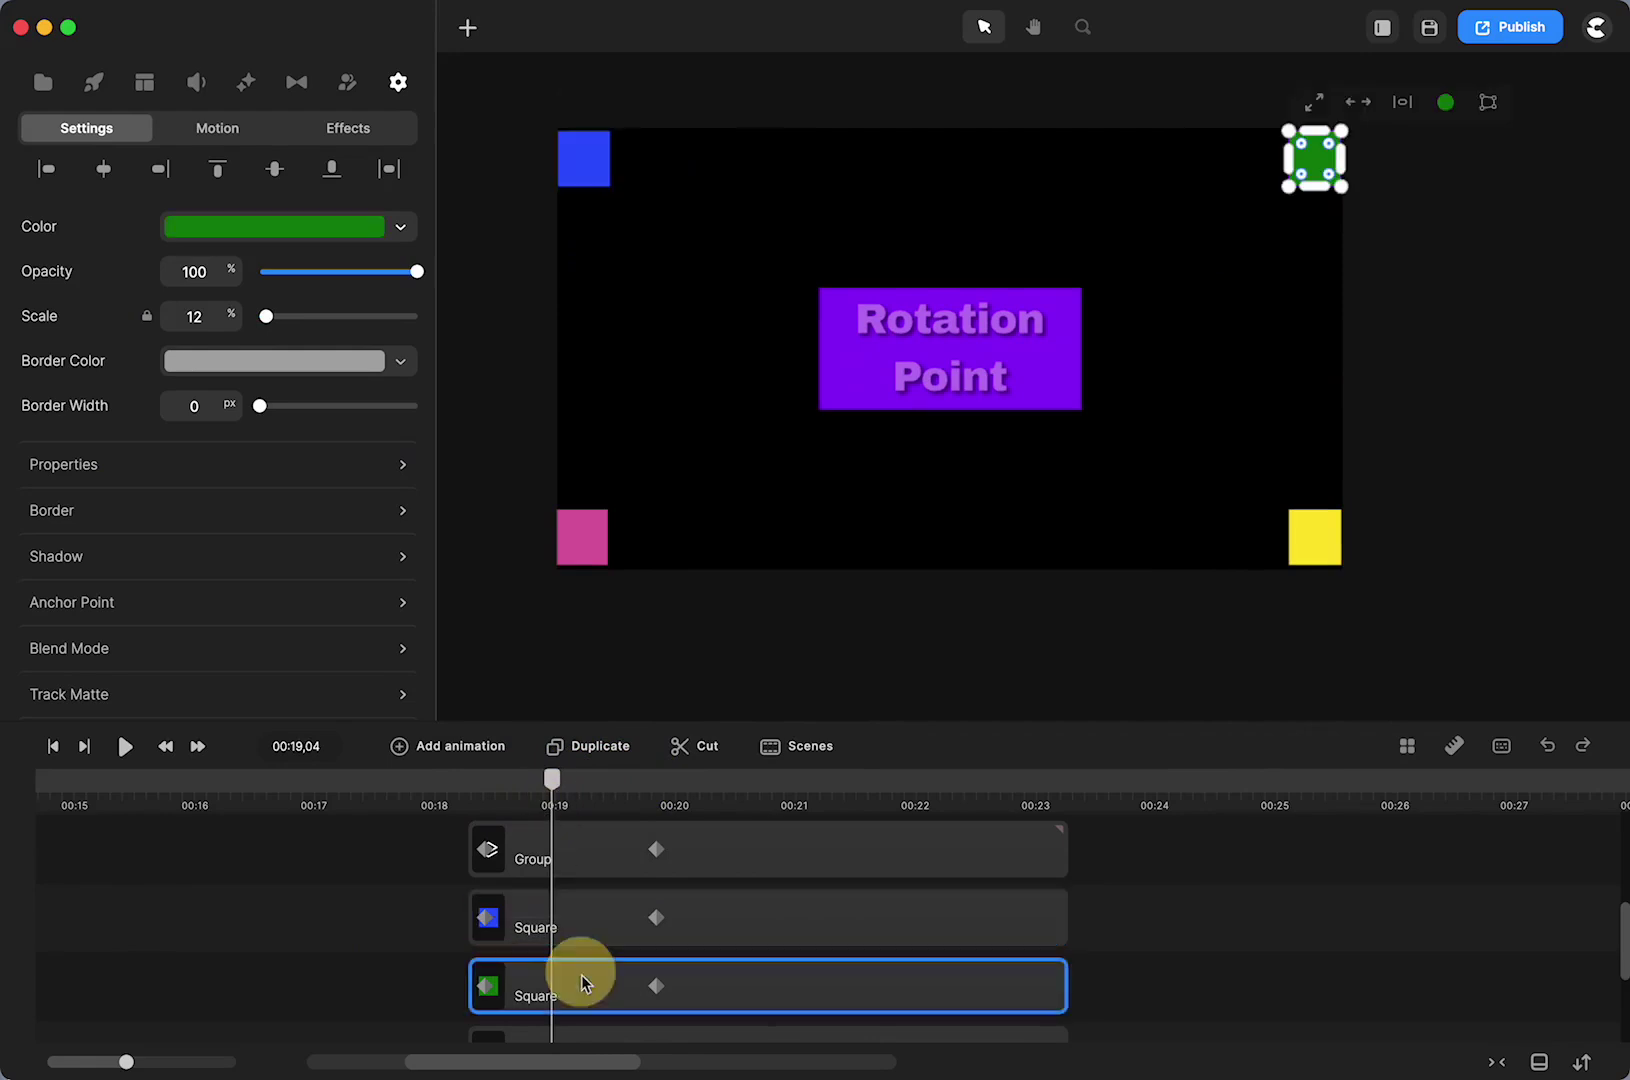
click(122, 607)
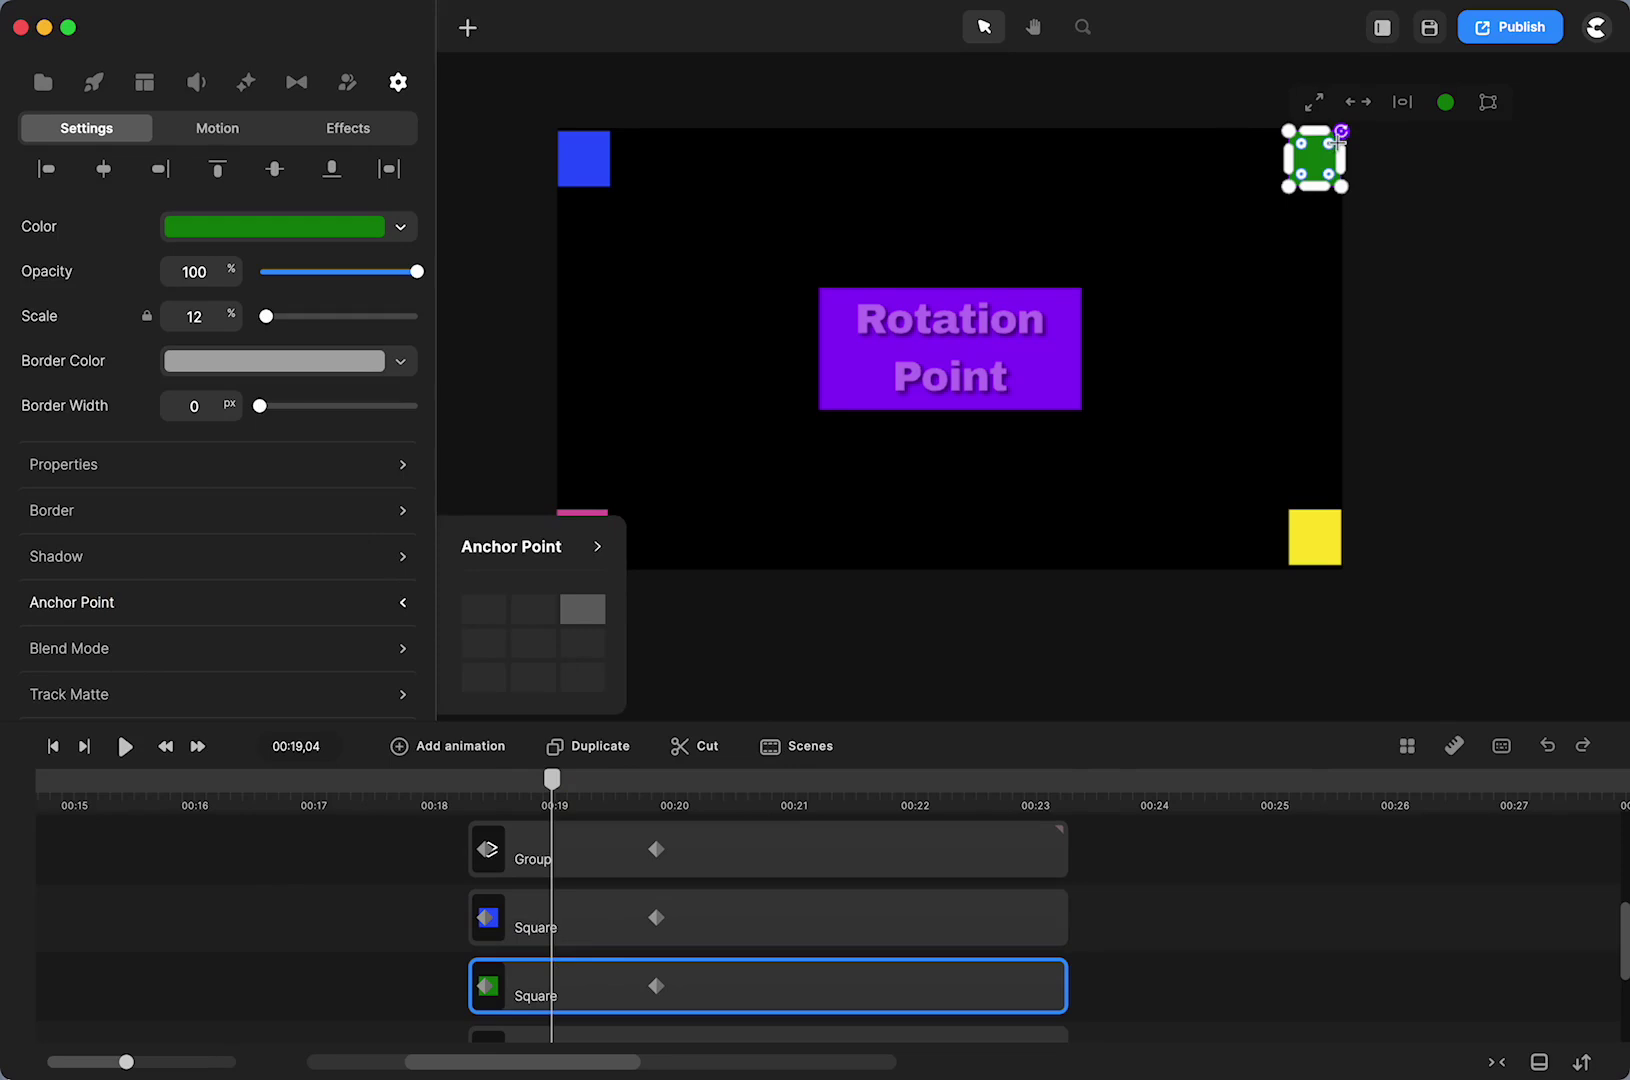
scroll(593, 950, down, 3)
click(755, 932)
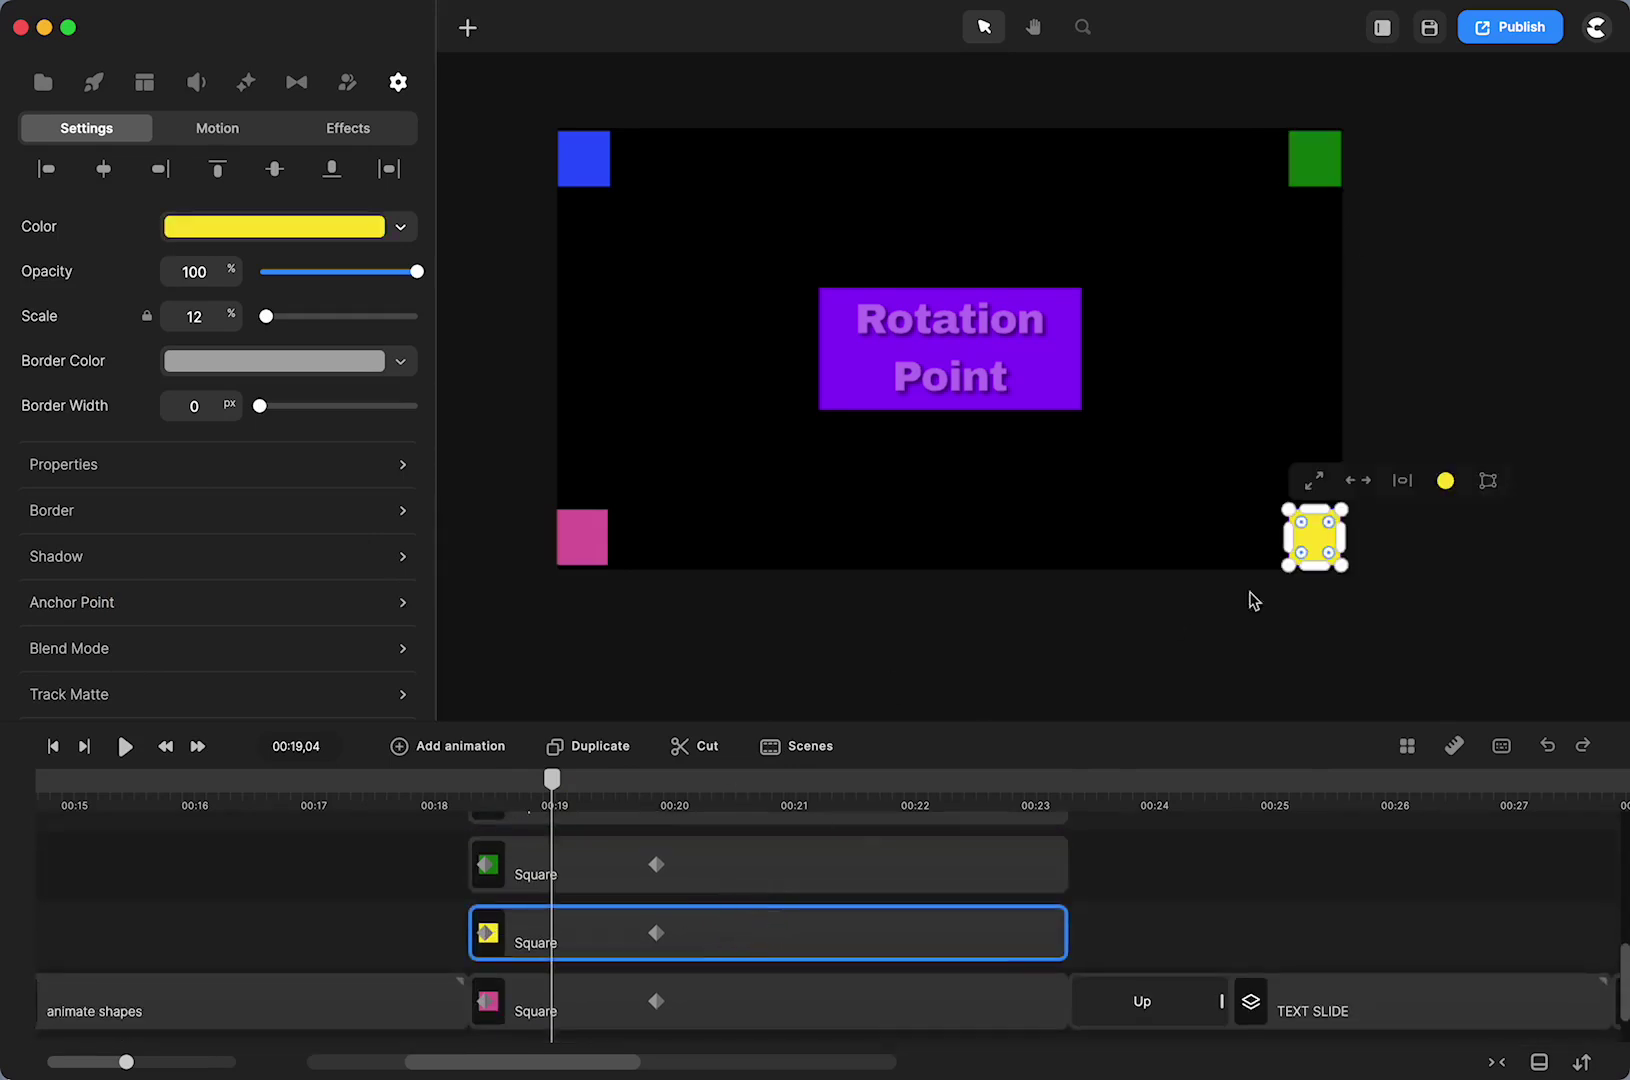
click(163, 601)
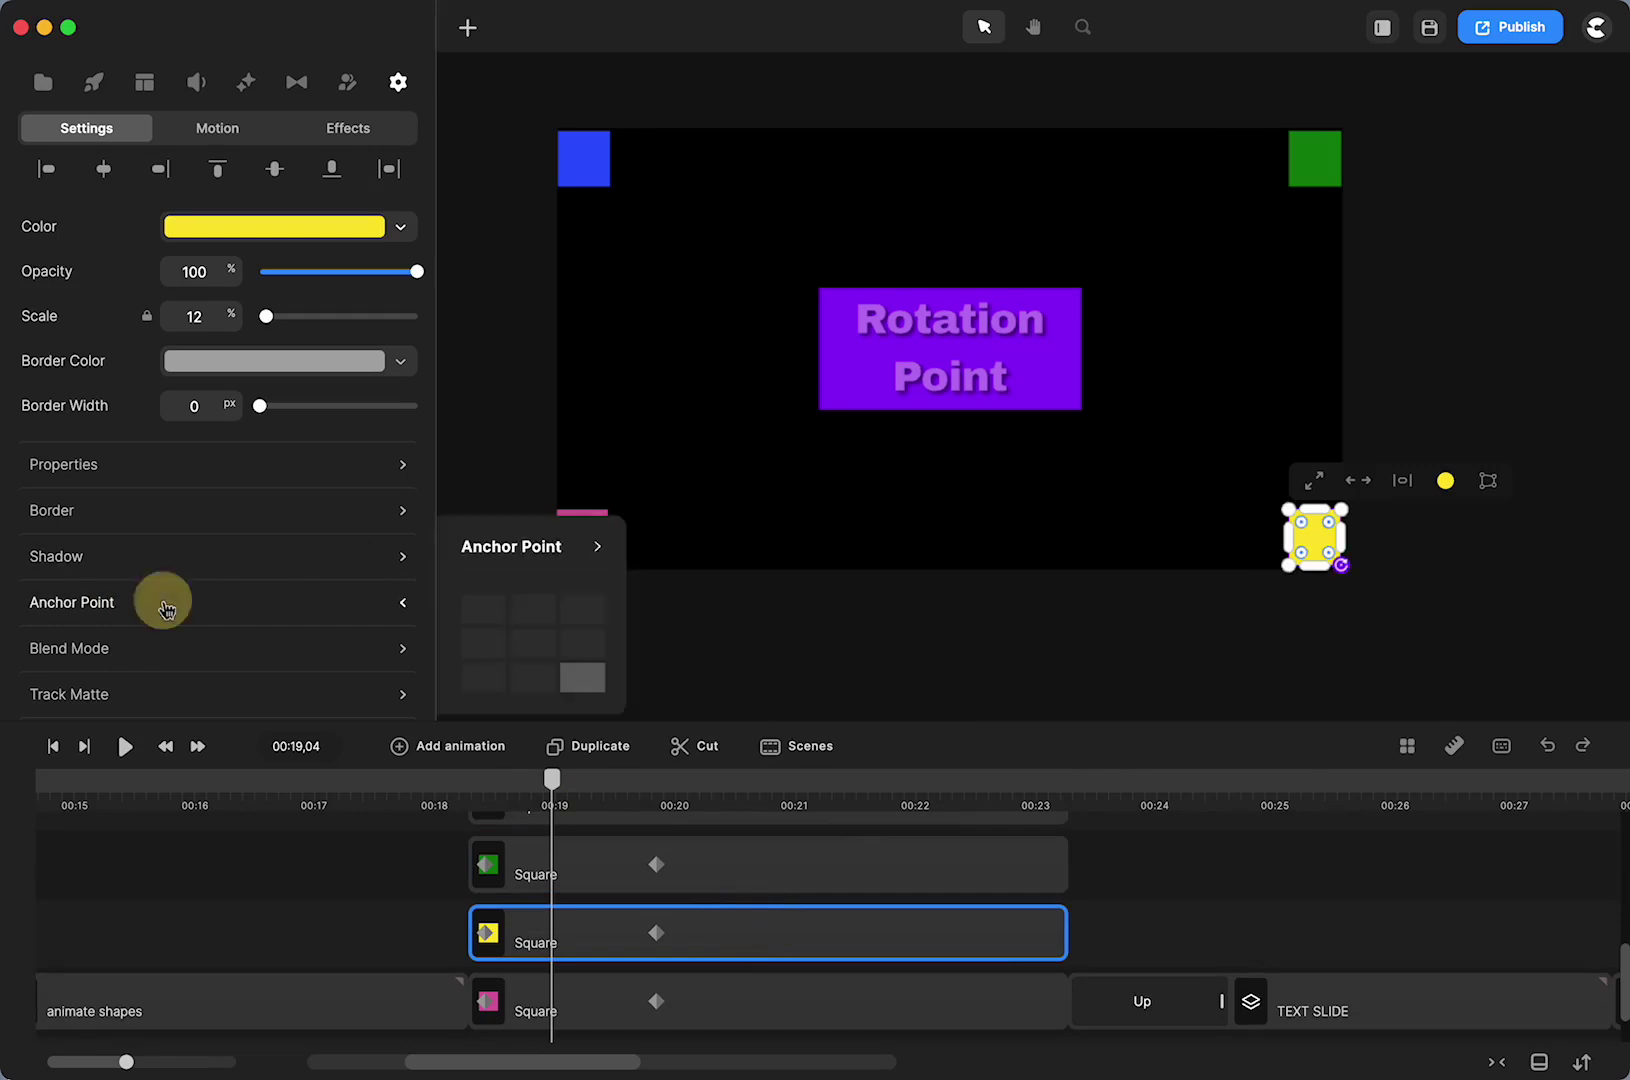
click(788, 997)
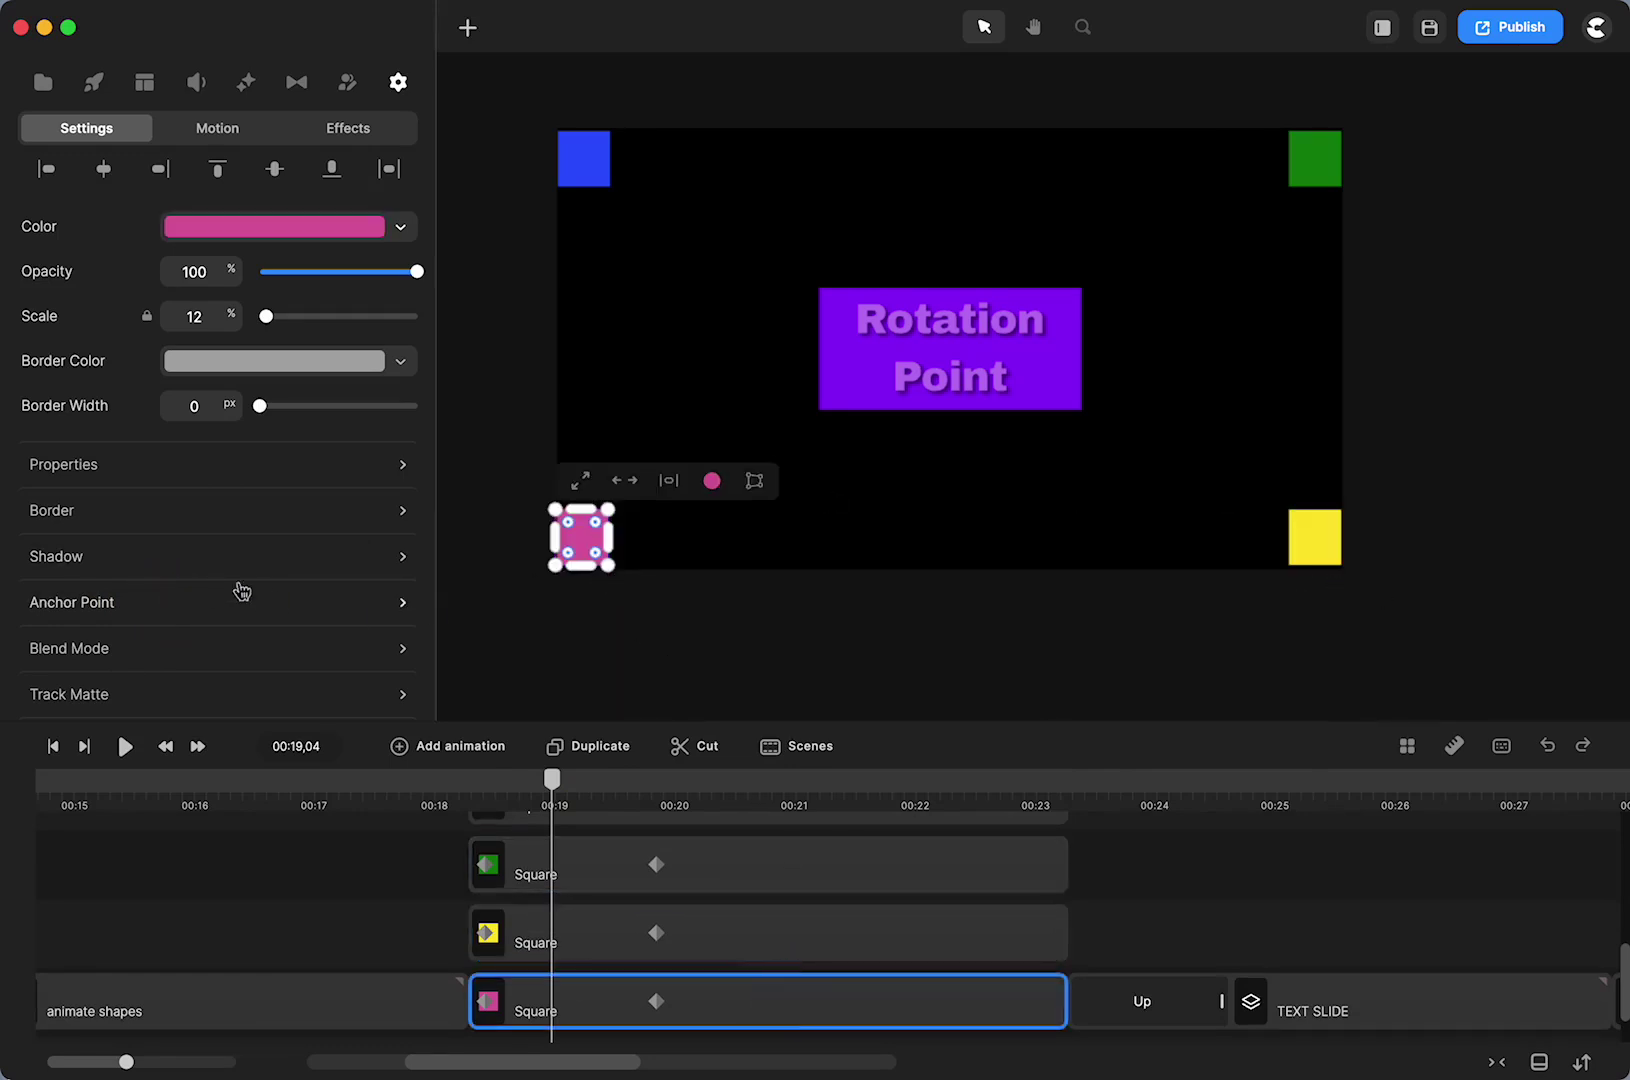
click(207, 603)
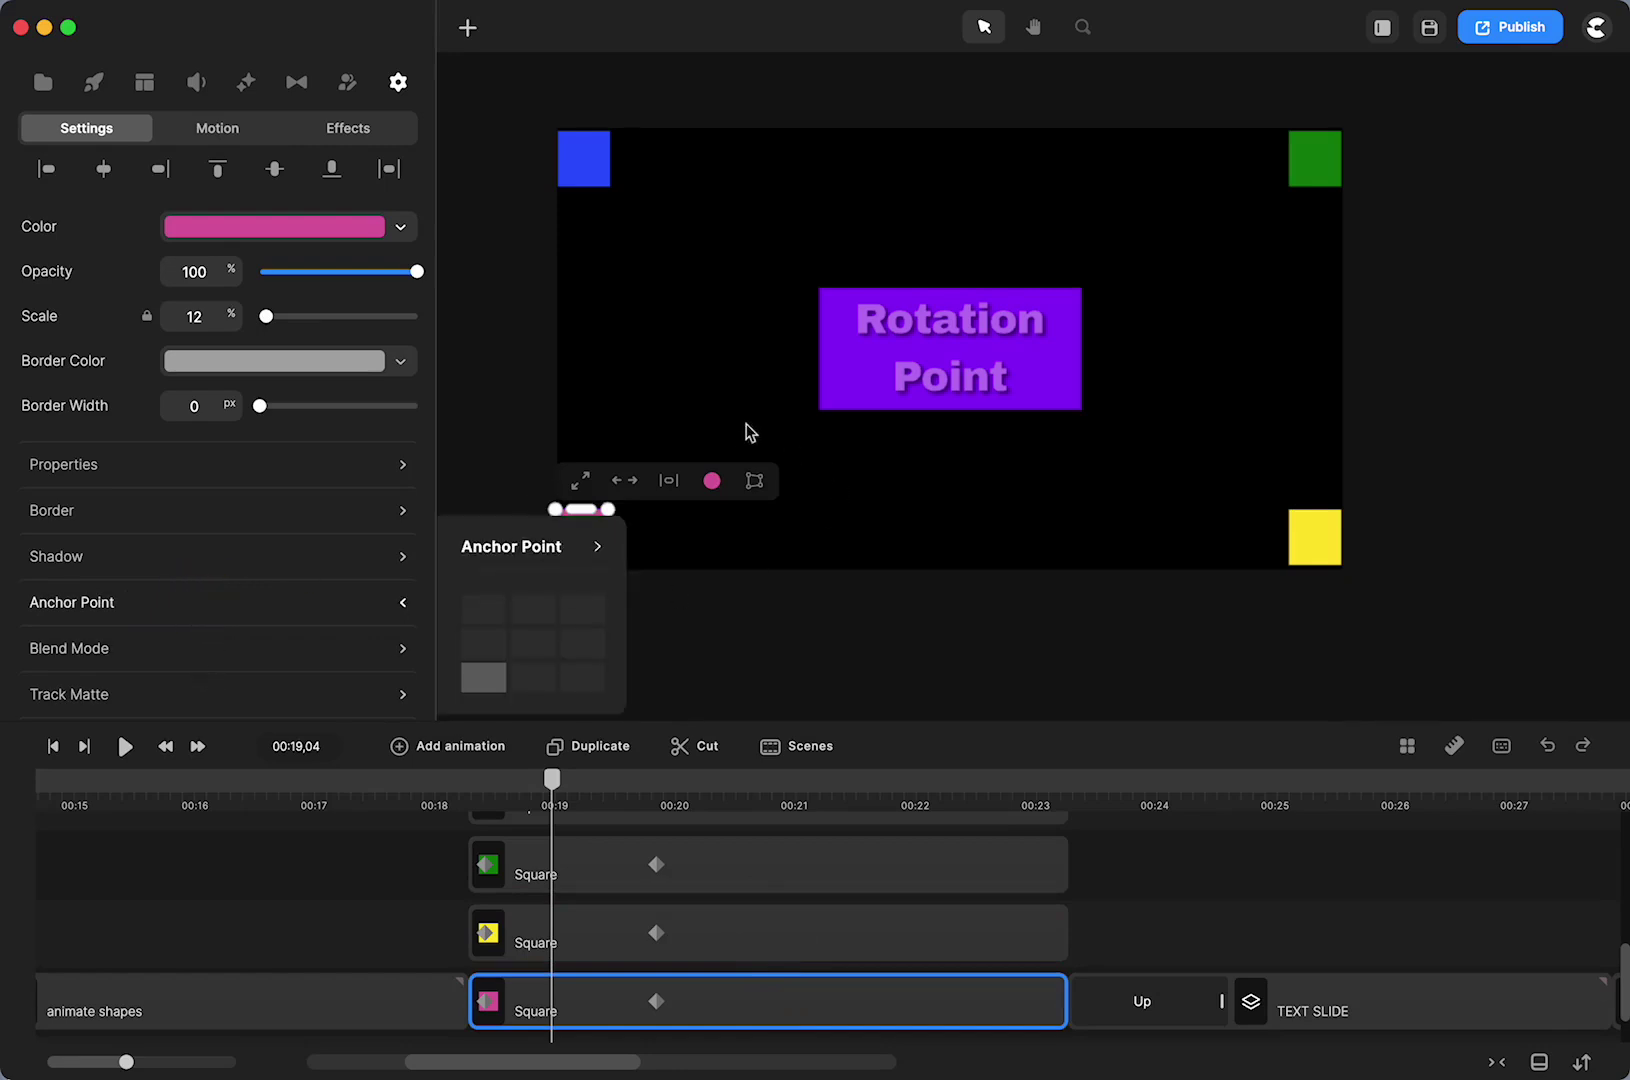
drag(840, 705, 1061, 660)
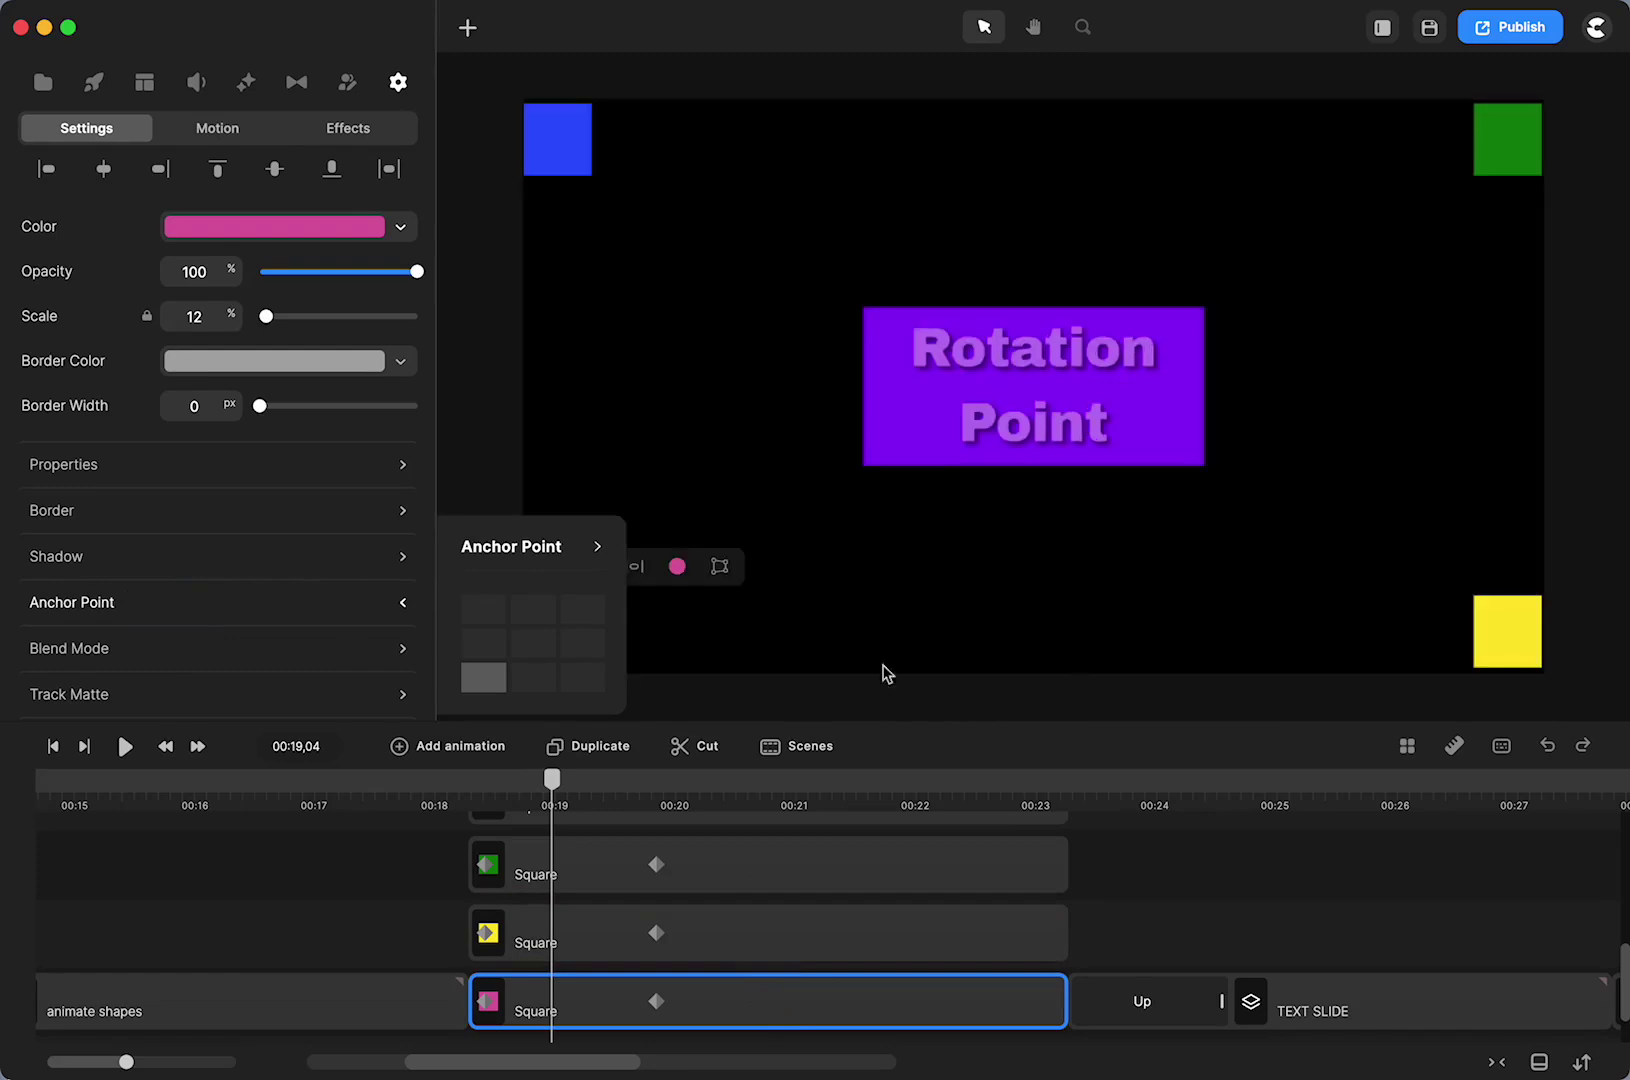
click(404, 881)
drag(552, 778, 617, 778)
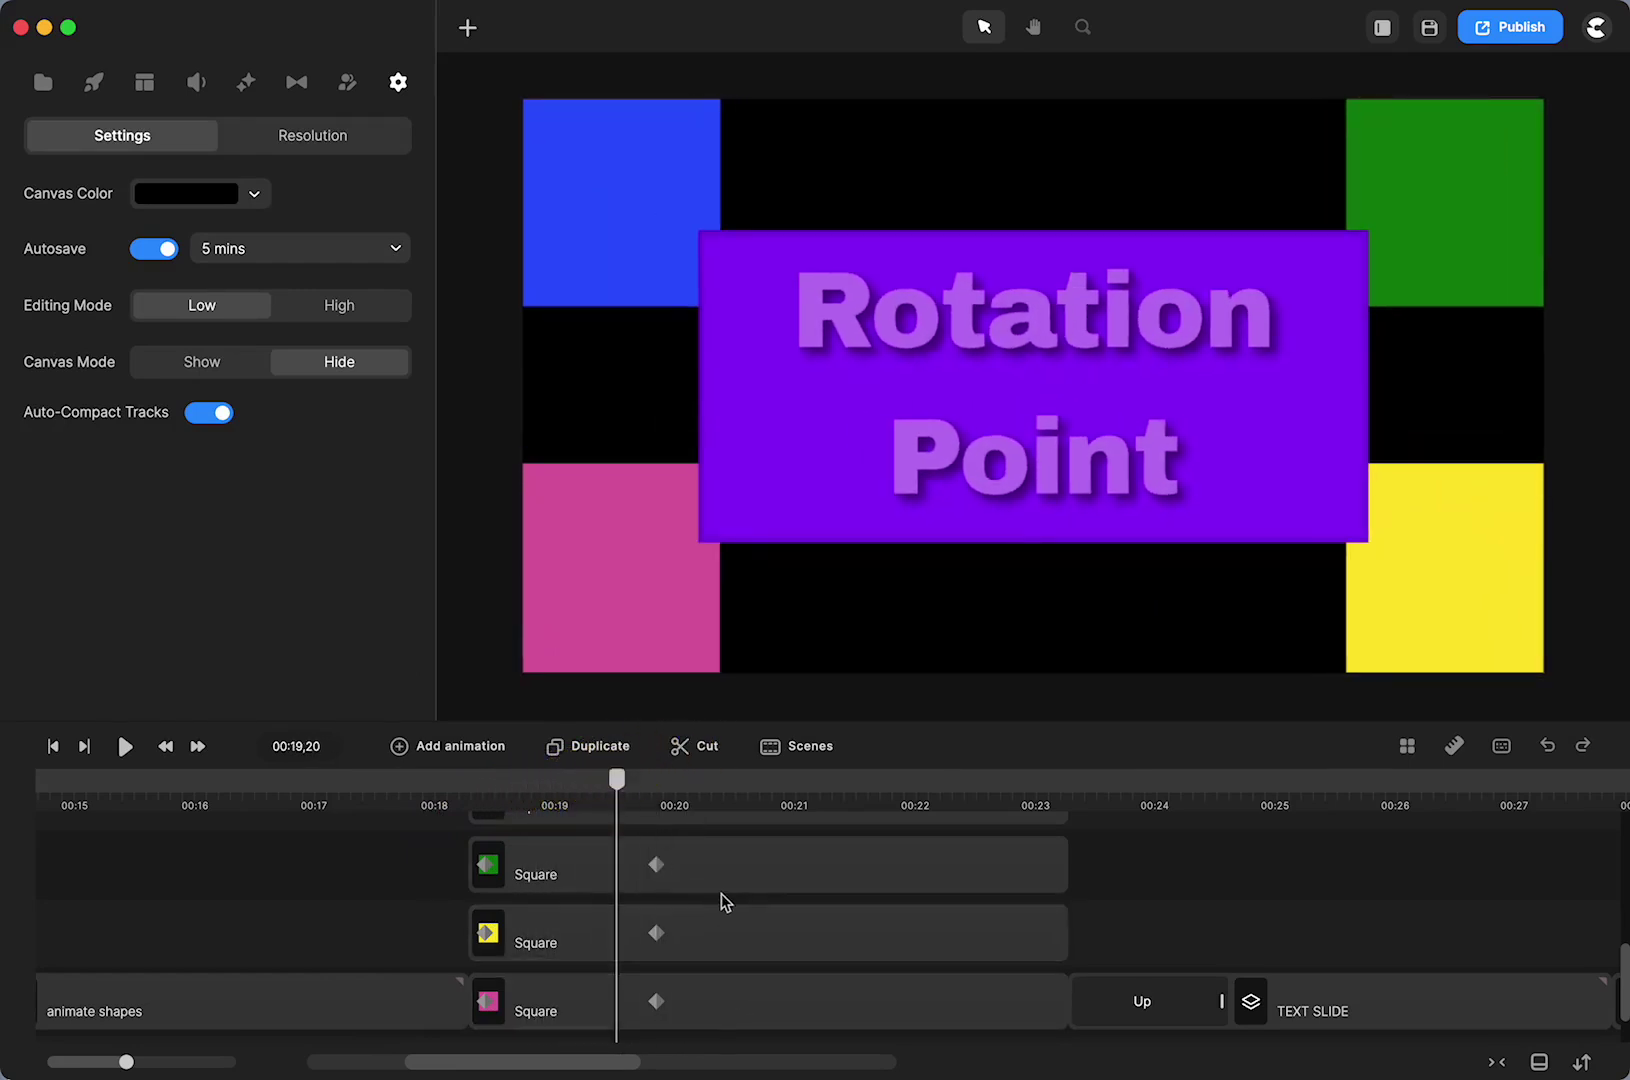
scroll(665, 888, up, 3)
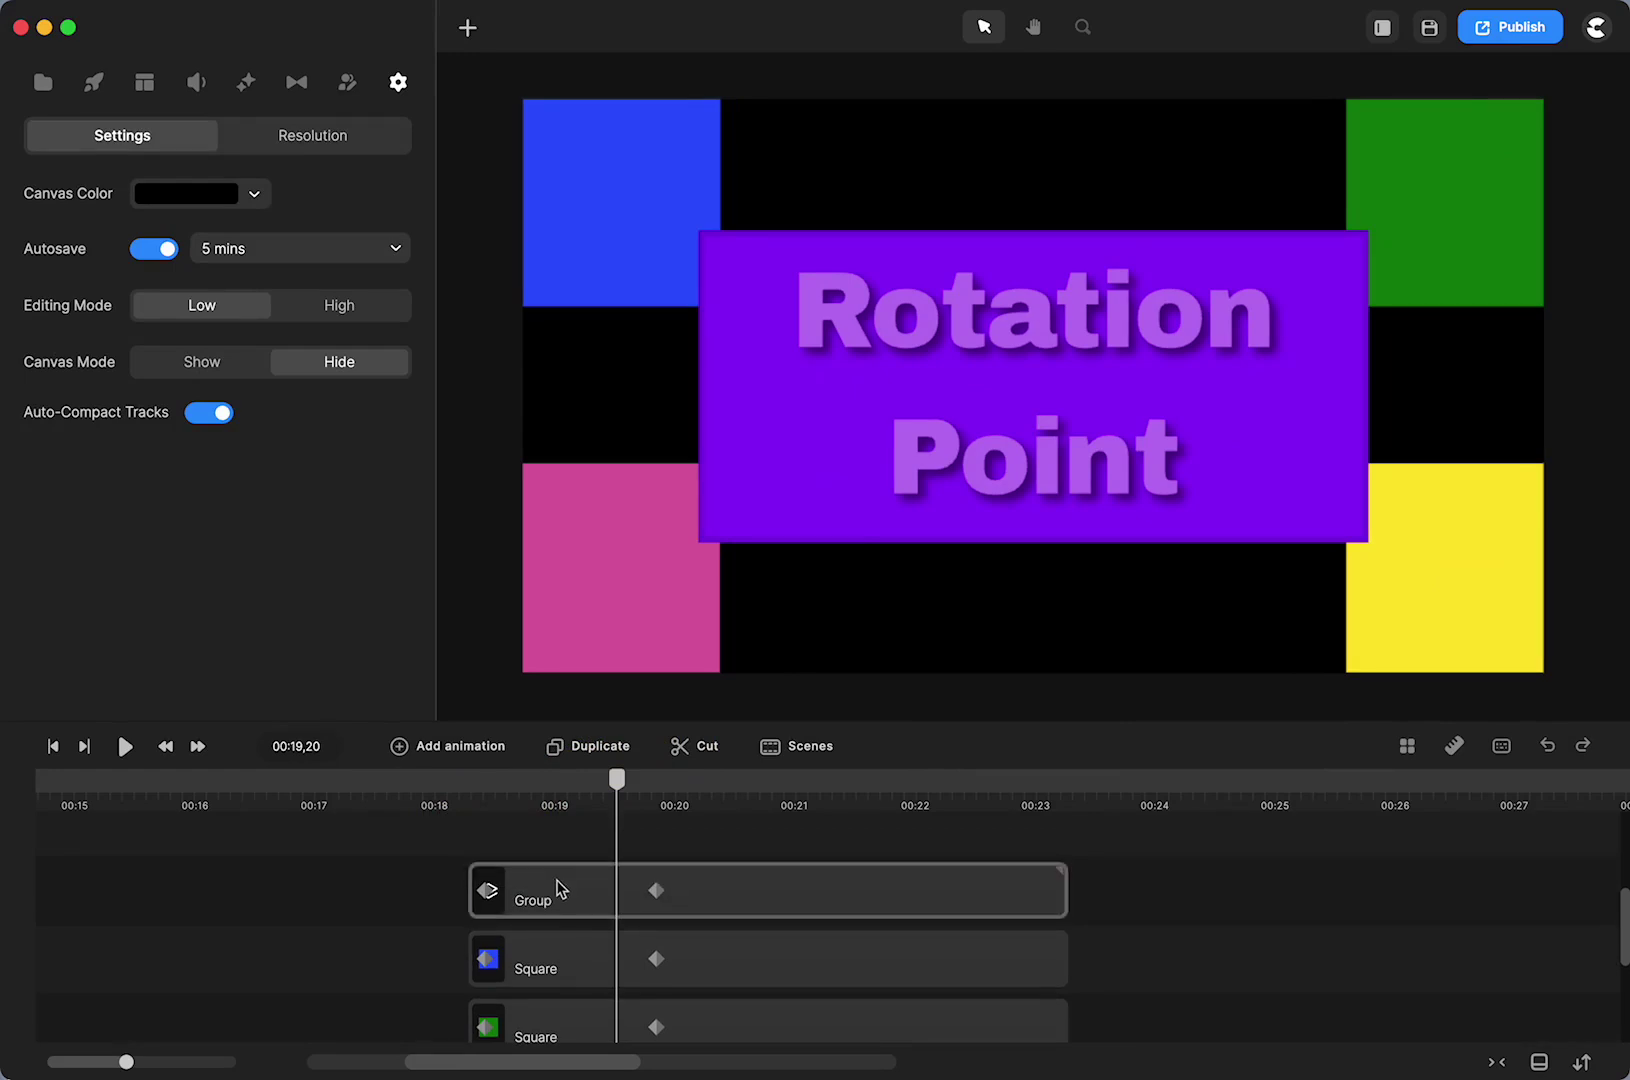
click(560, 889)
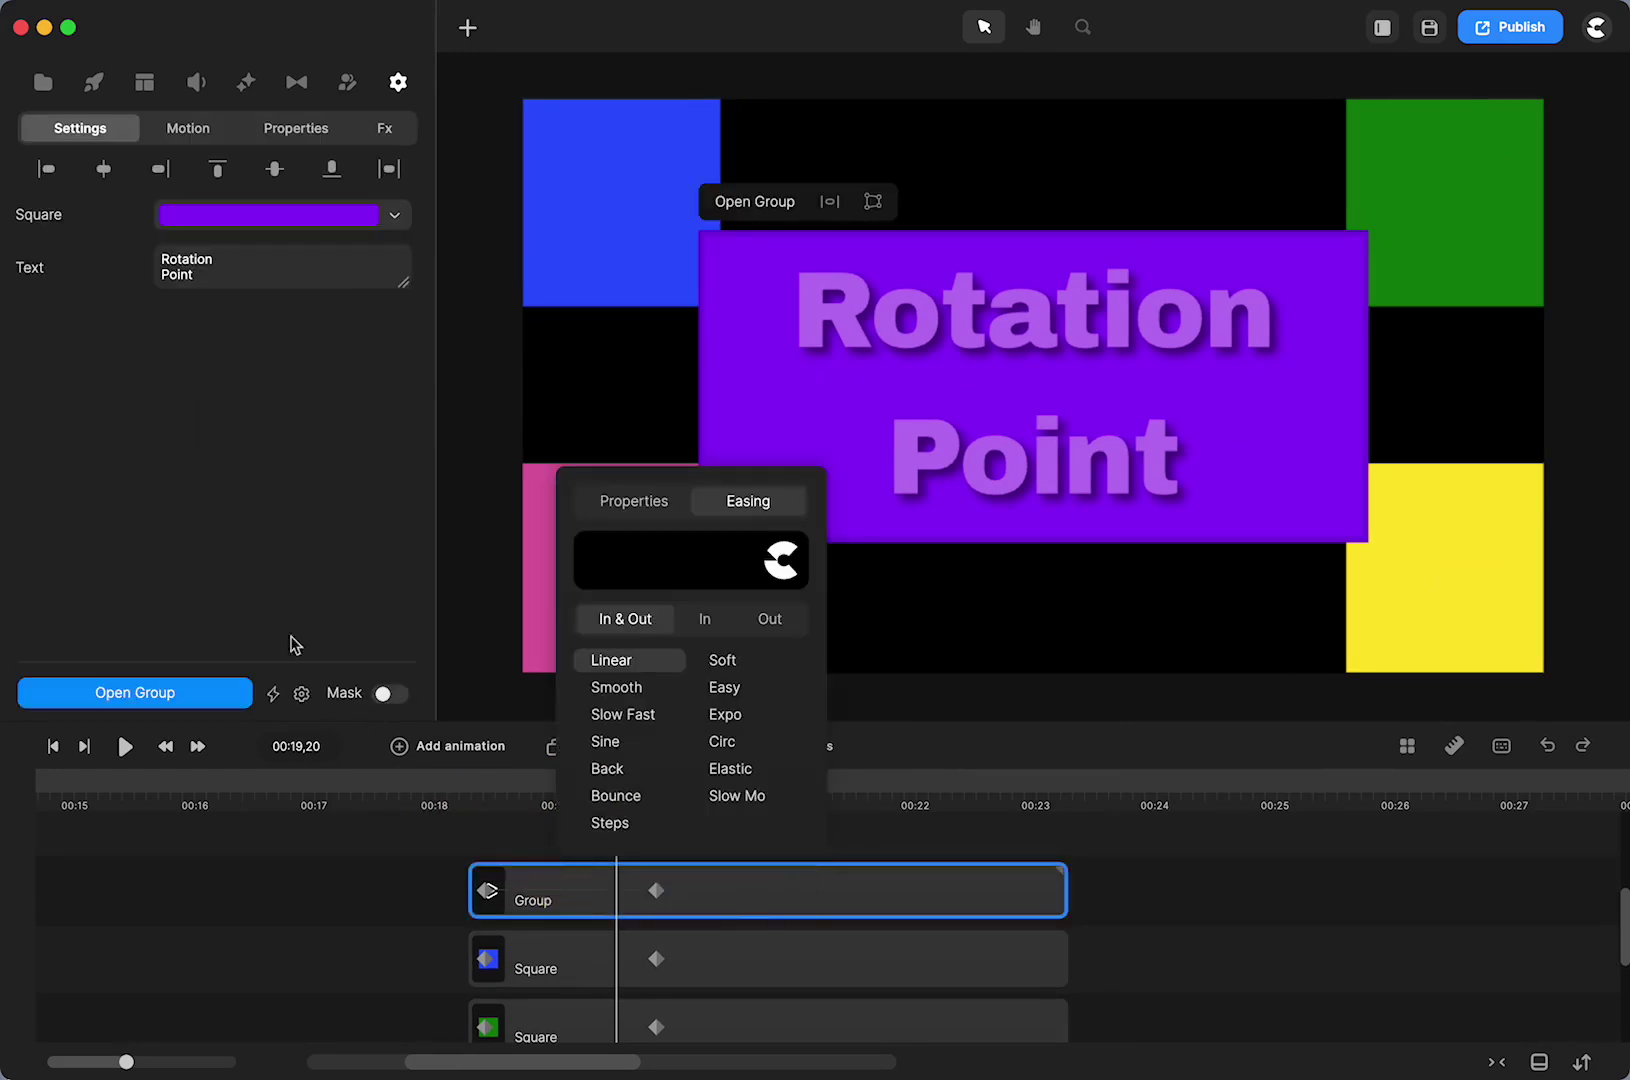
click(304, 142)
scroll(262, 555, down, 2)
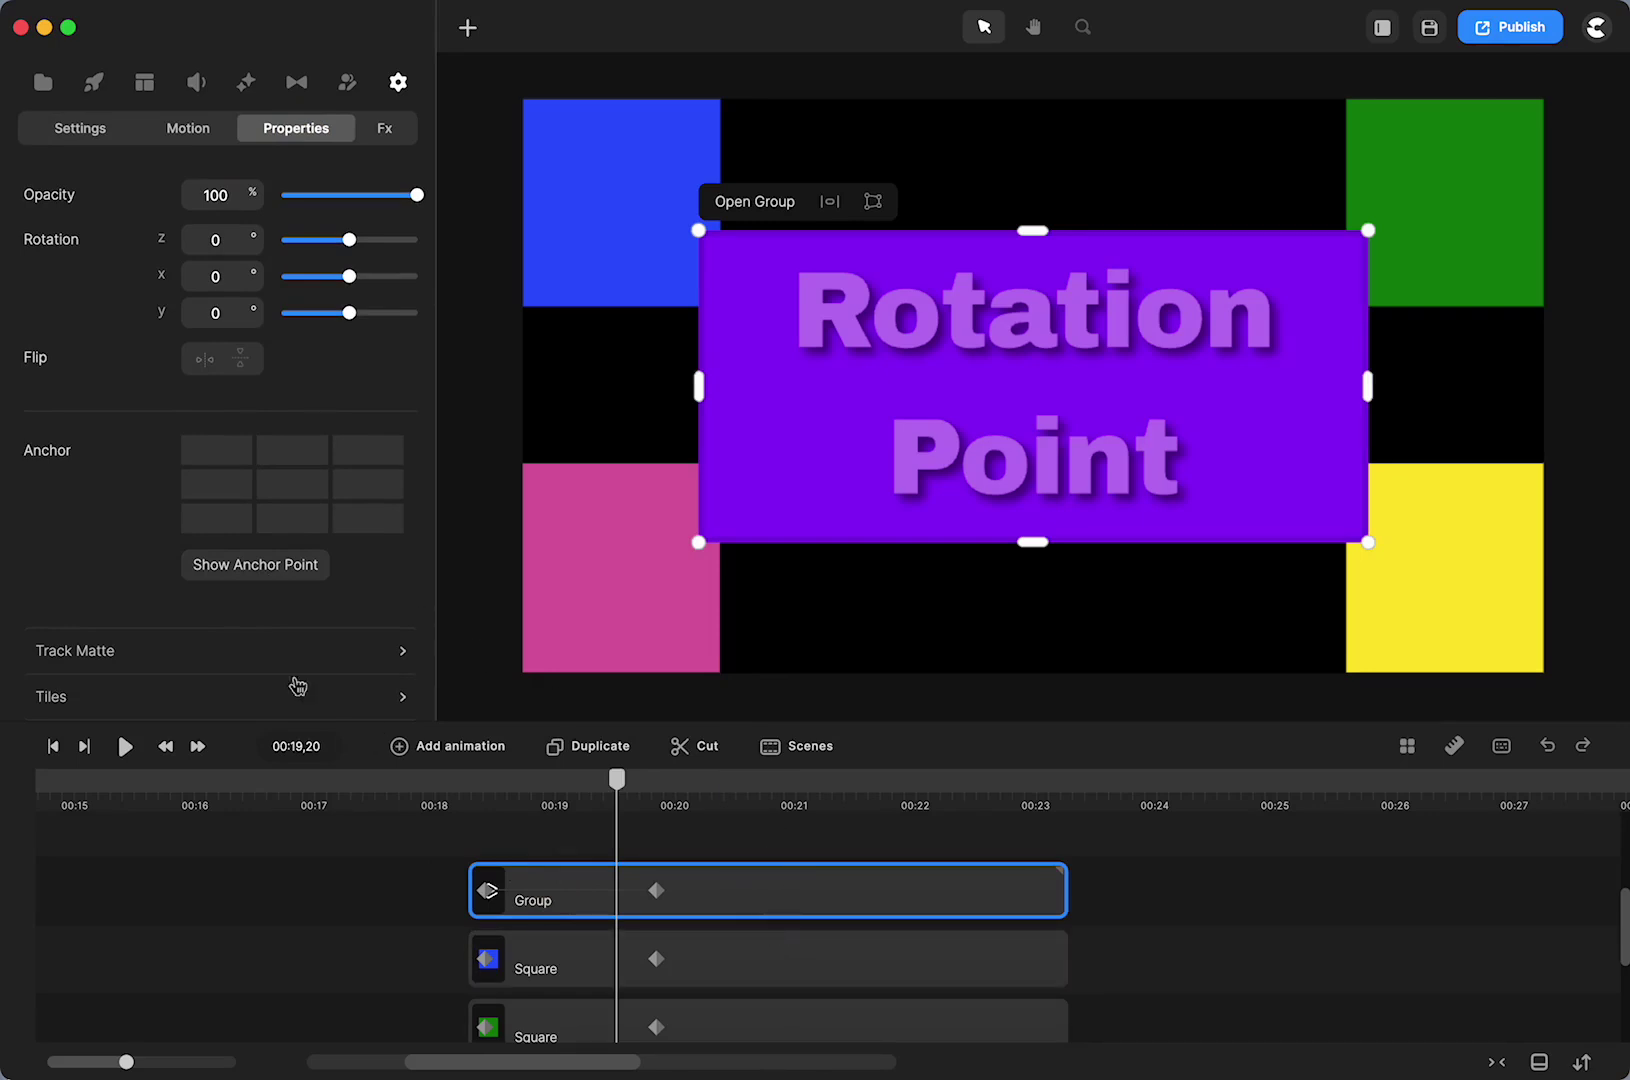
click(262, 568)
click(753, 203)
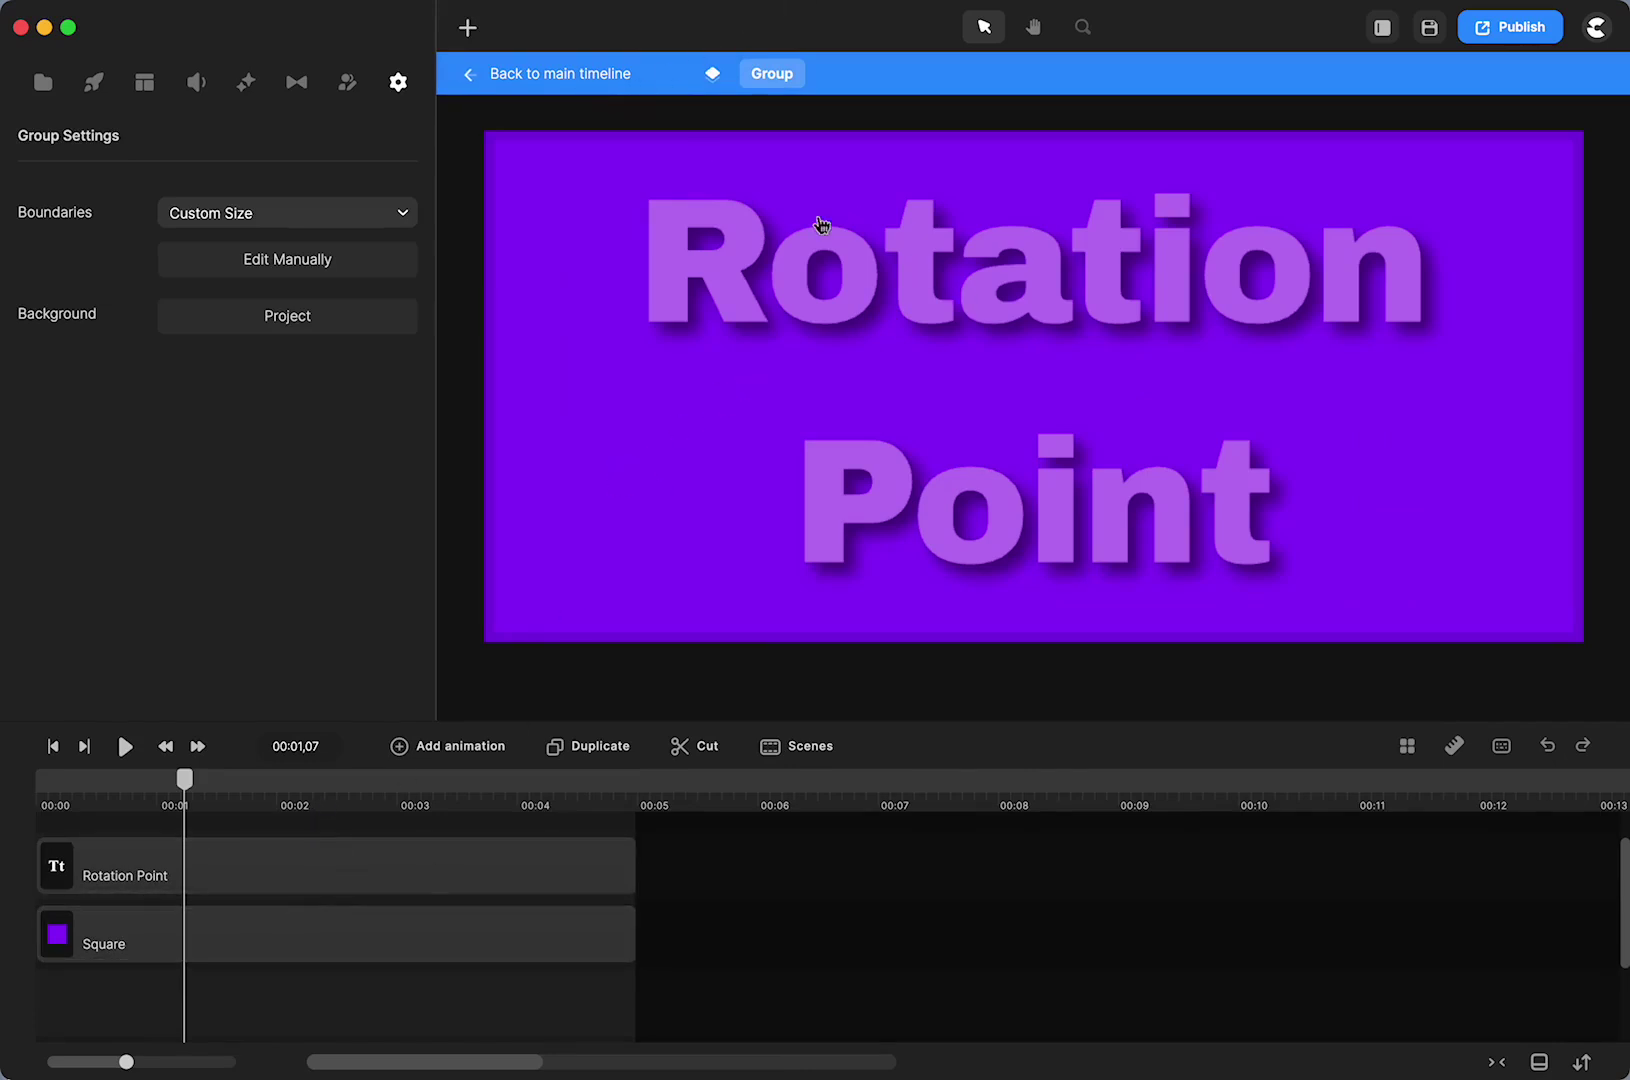
click(618, 76)
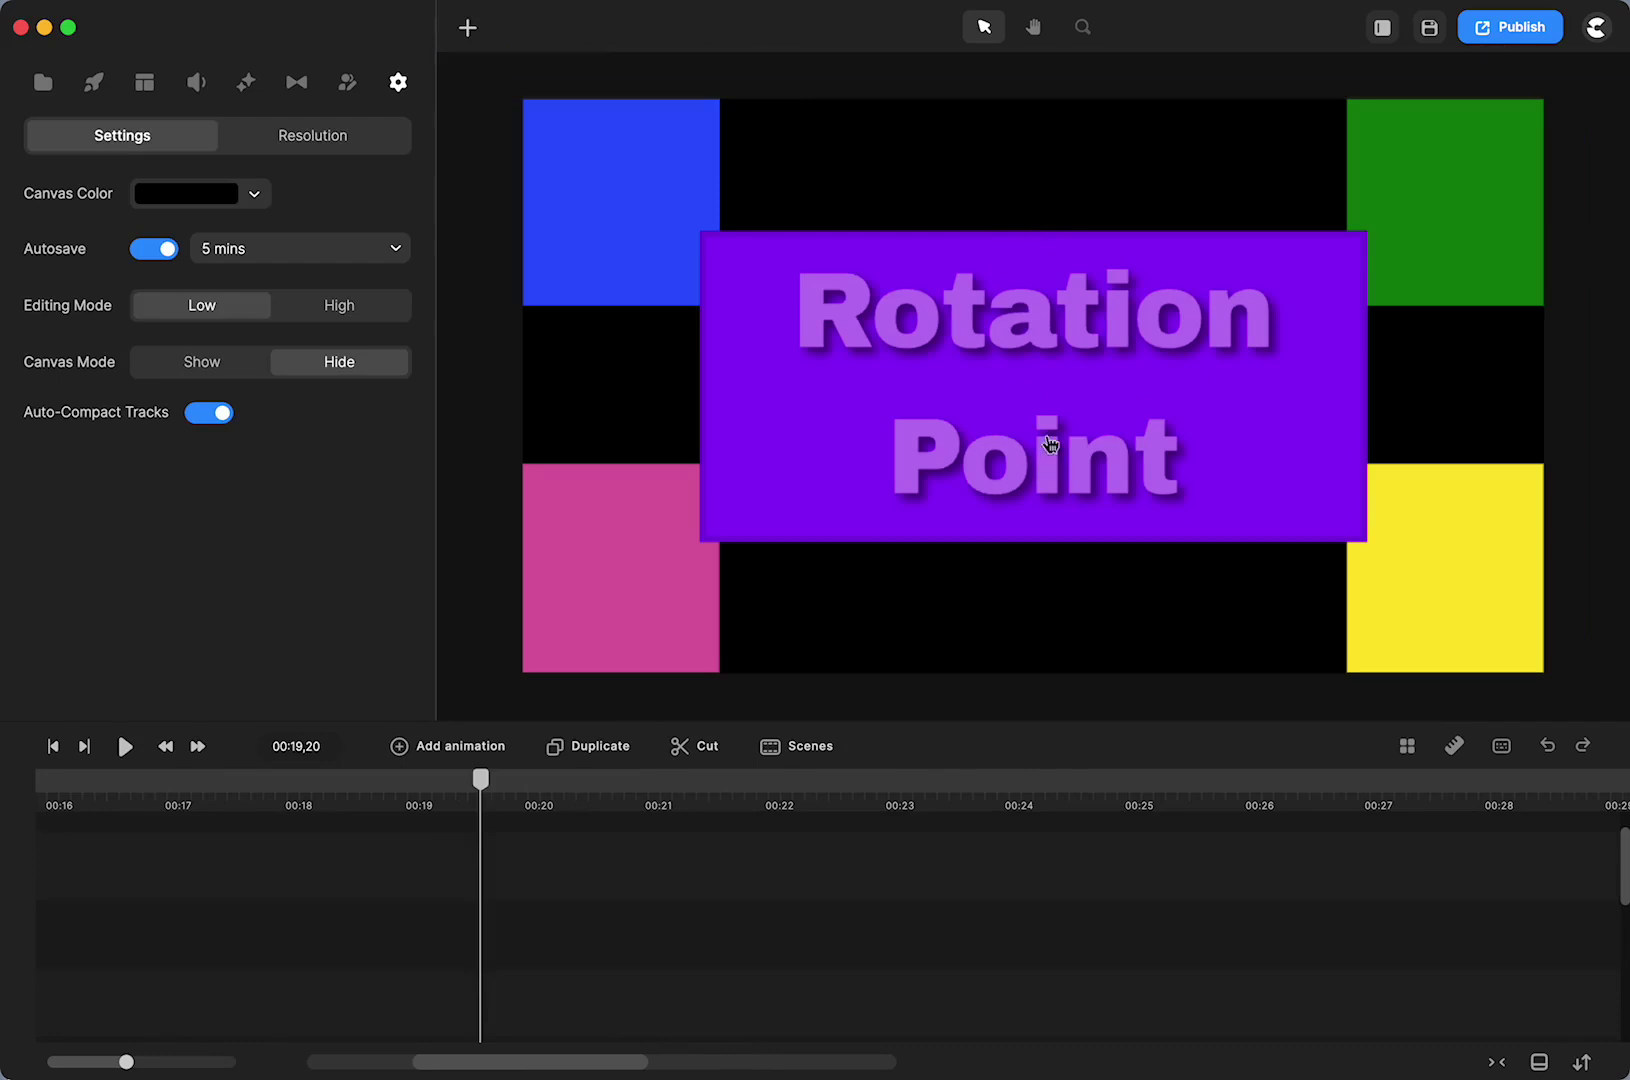
Step: Try several anchor cells on the TEXT SLIDE group, settling on middle right (958, -4 px)
drag(481, 780, 1091, 815)
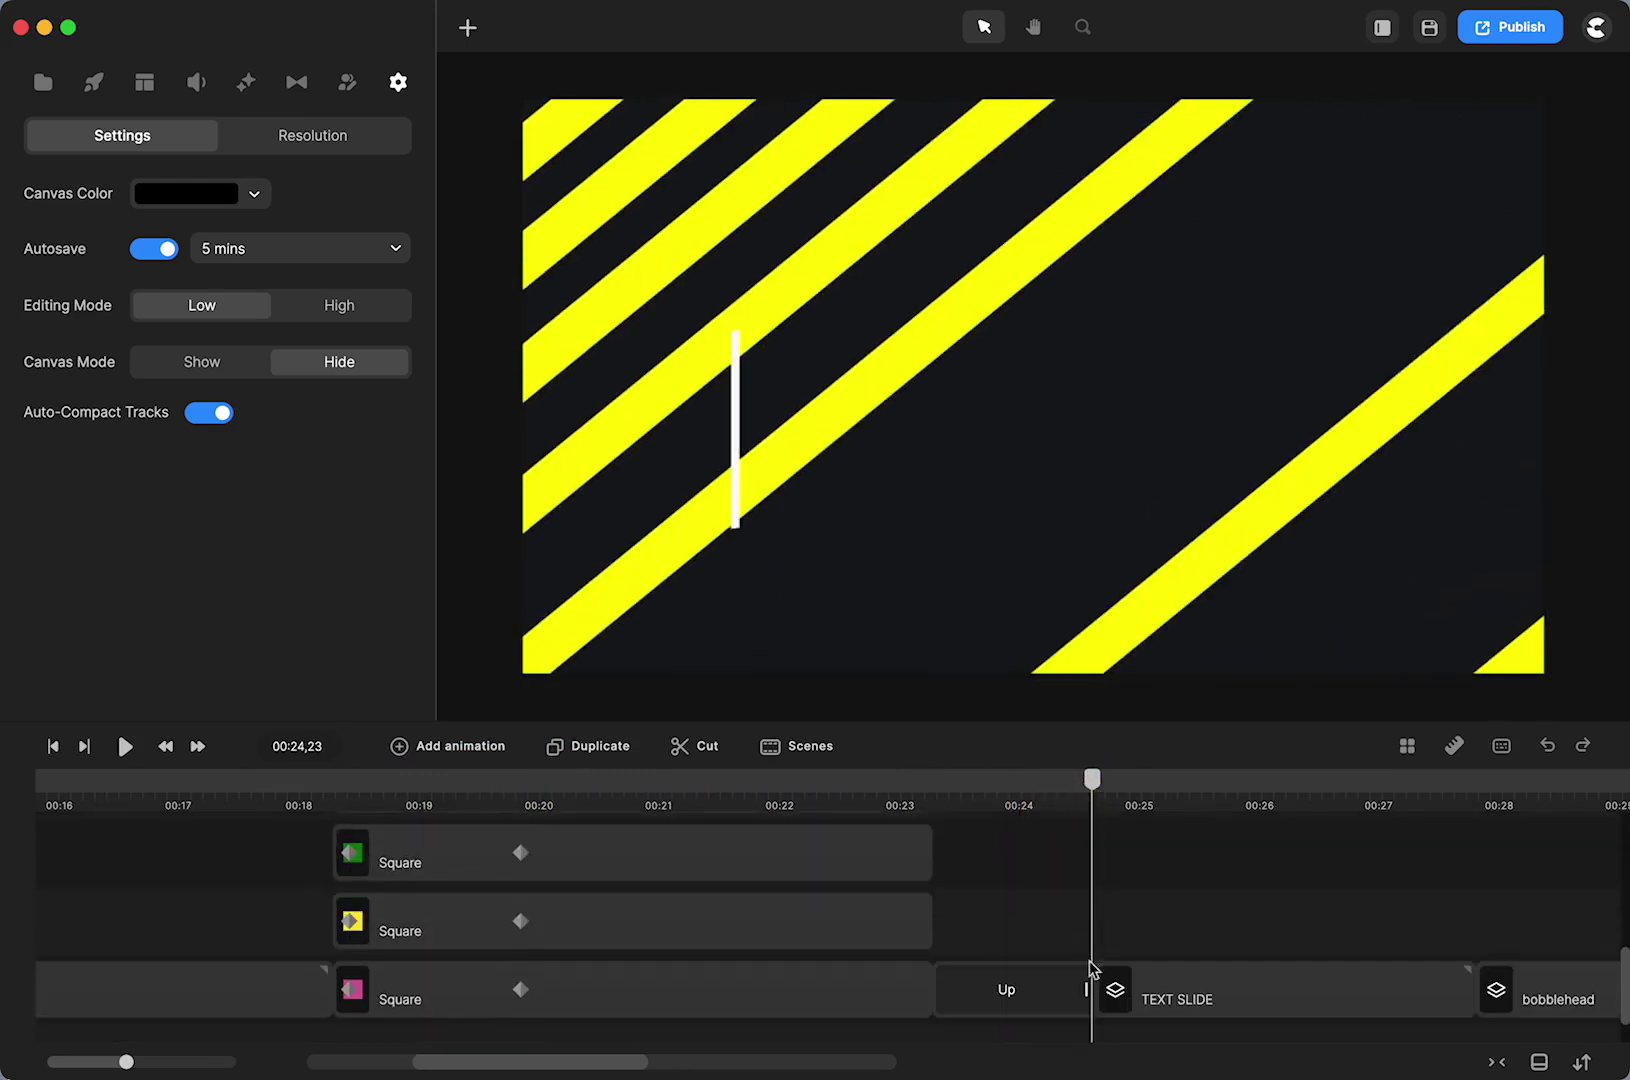
click(1154, 1006)
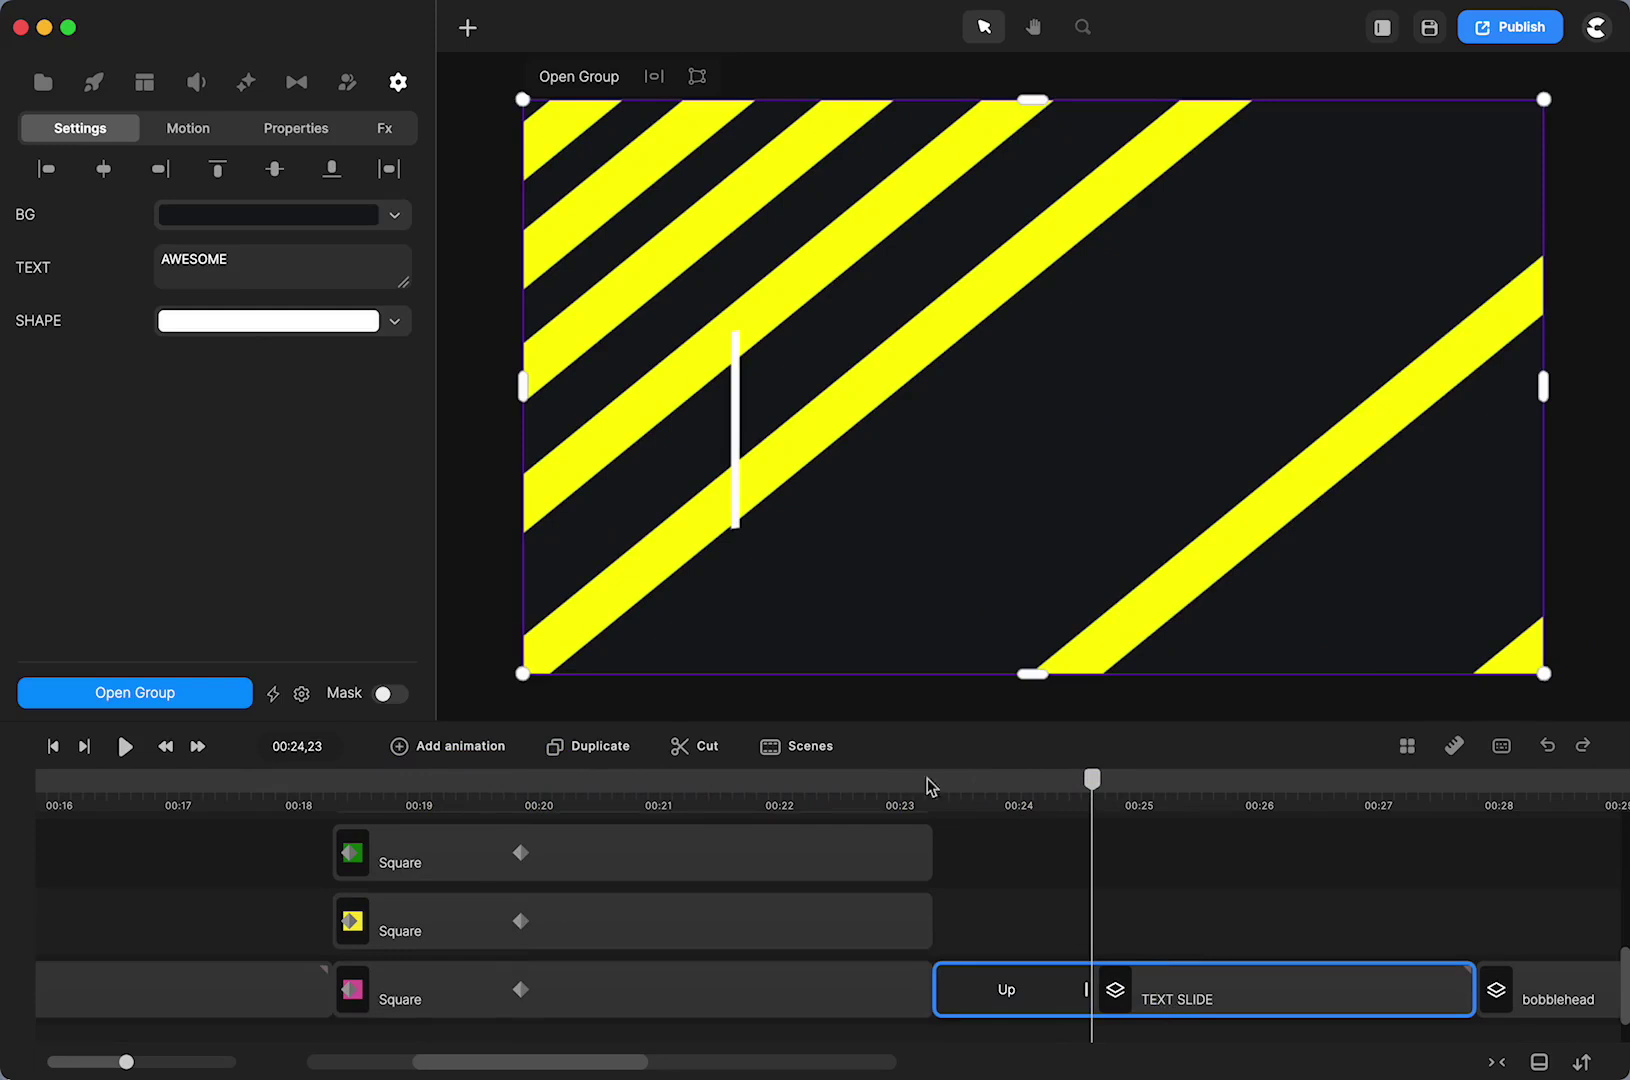
click(290, 132)
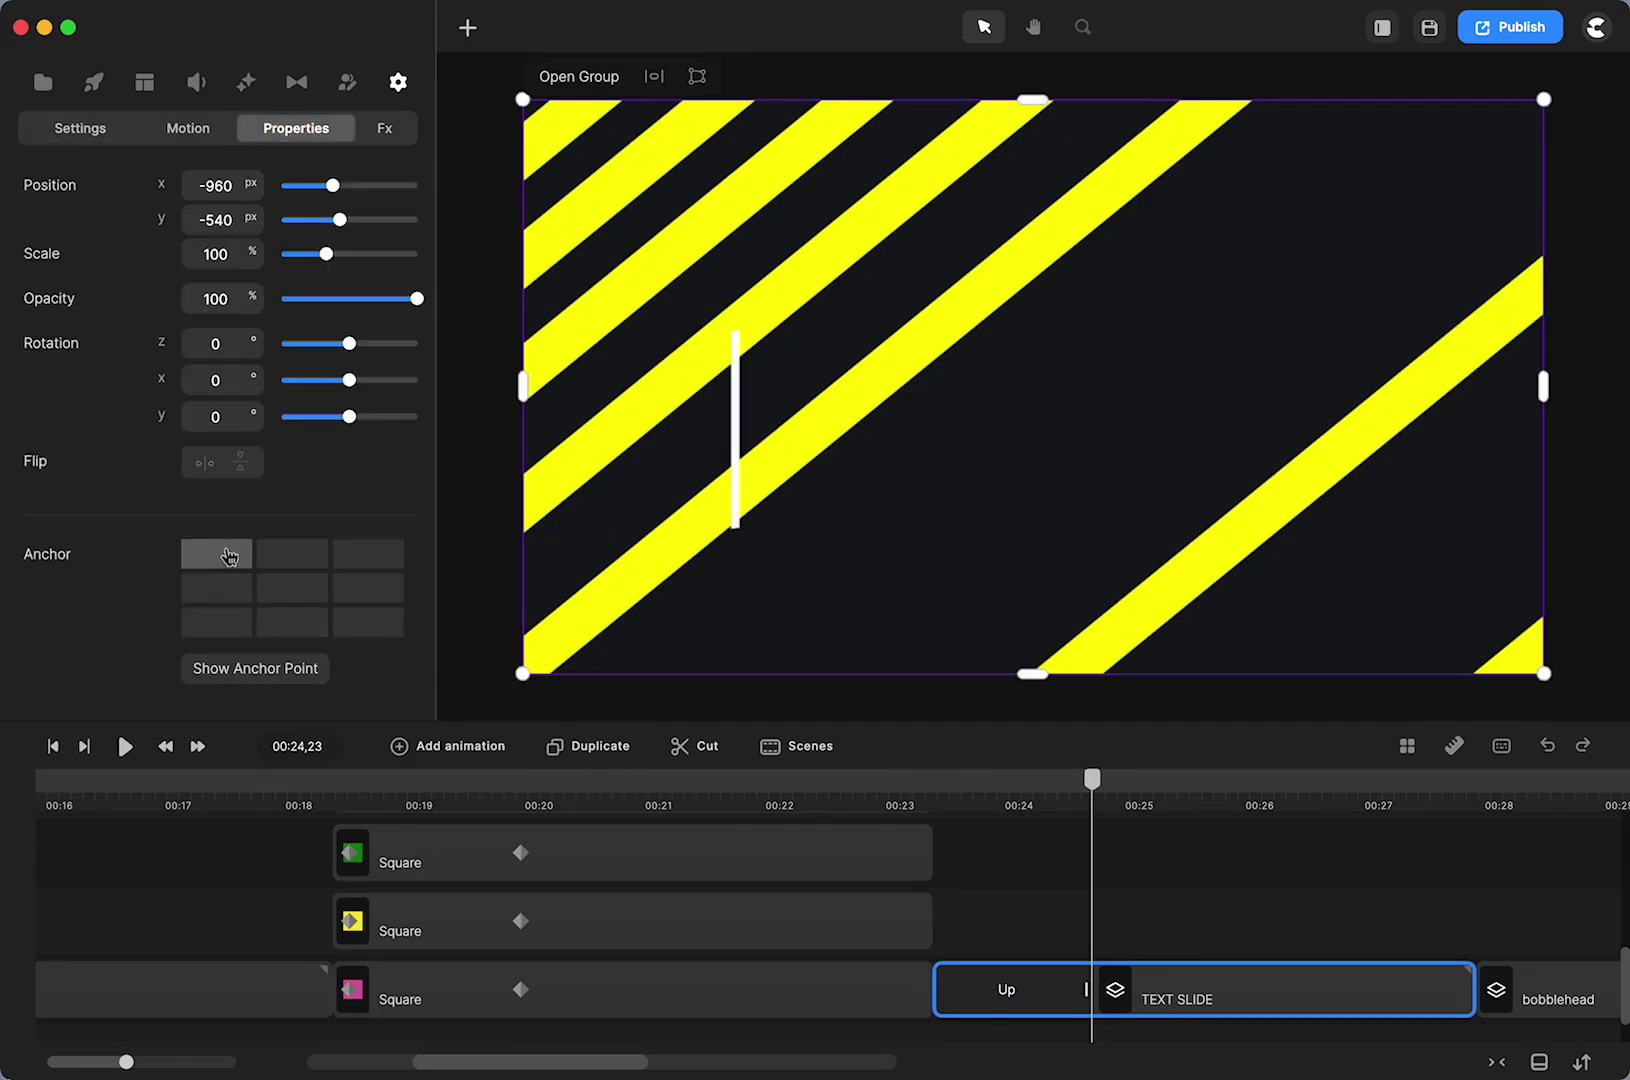
mouse_move(1089, 795)
mouse_down()
mouse_move(986, 804)
mouse_move(1084, 817)
mouse_up()
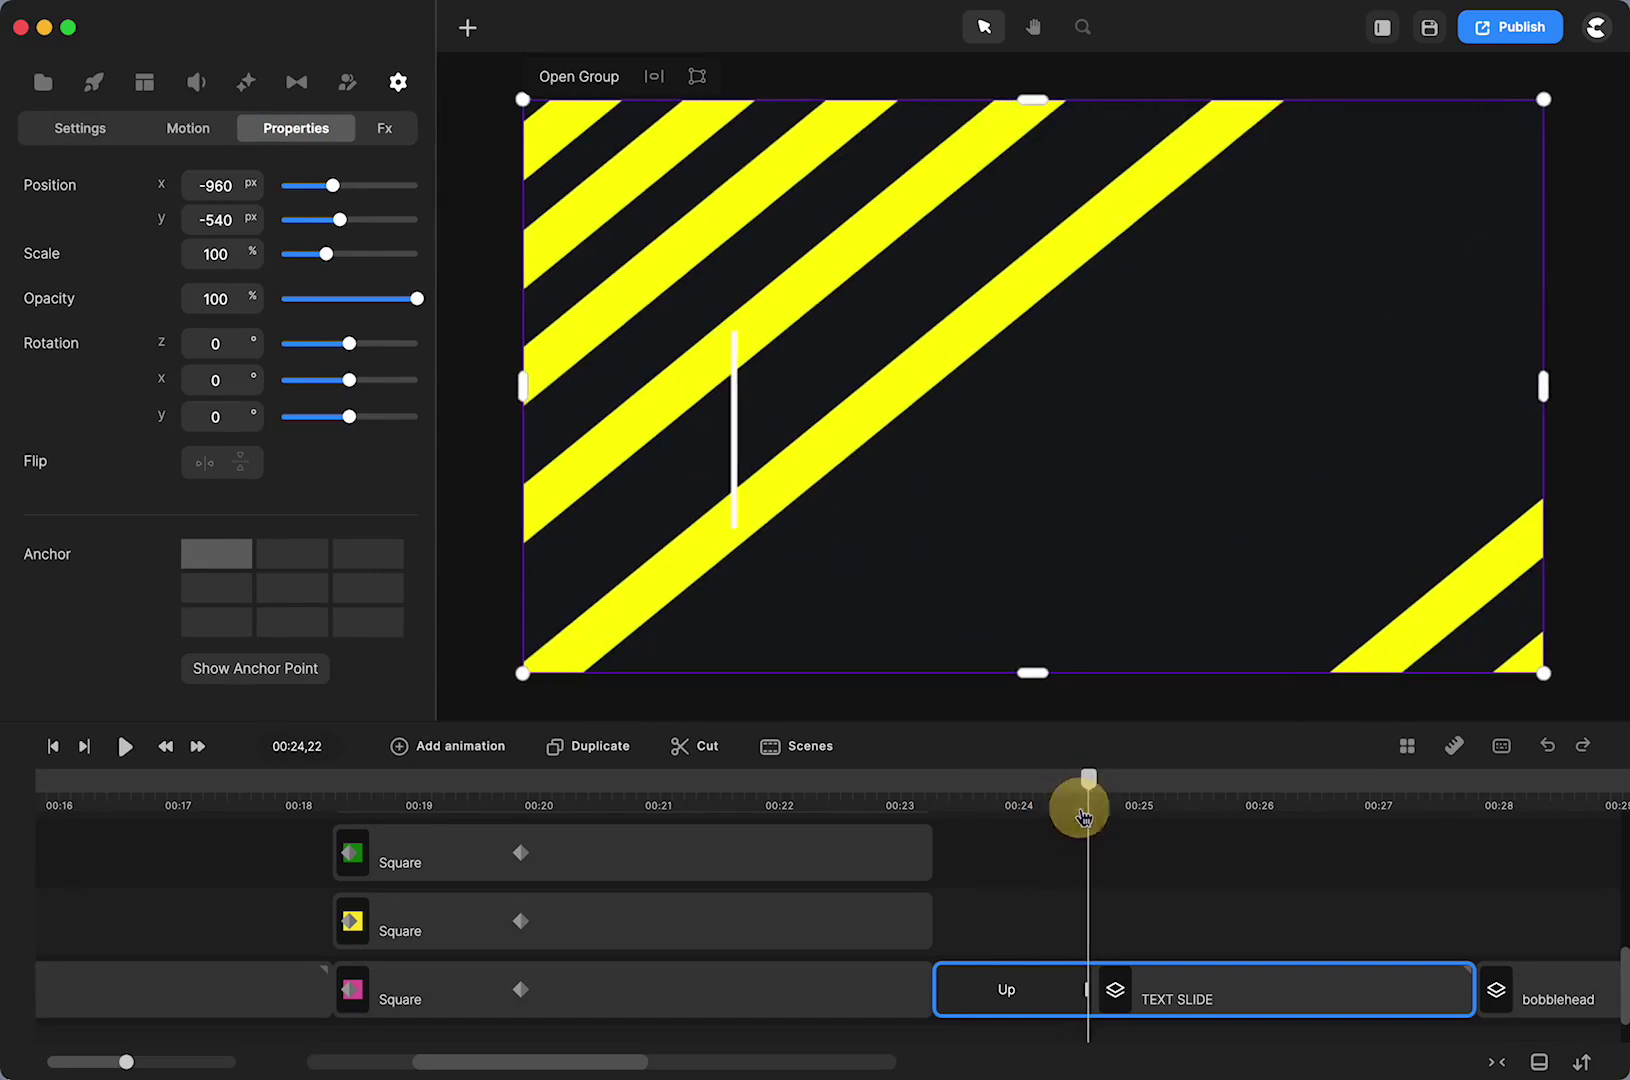
click(370, 625)
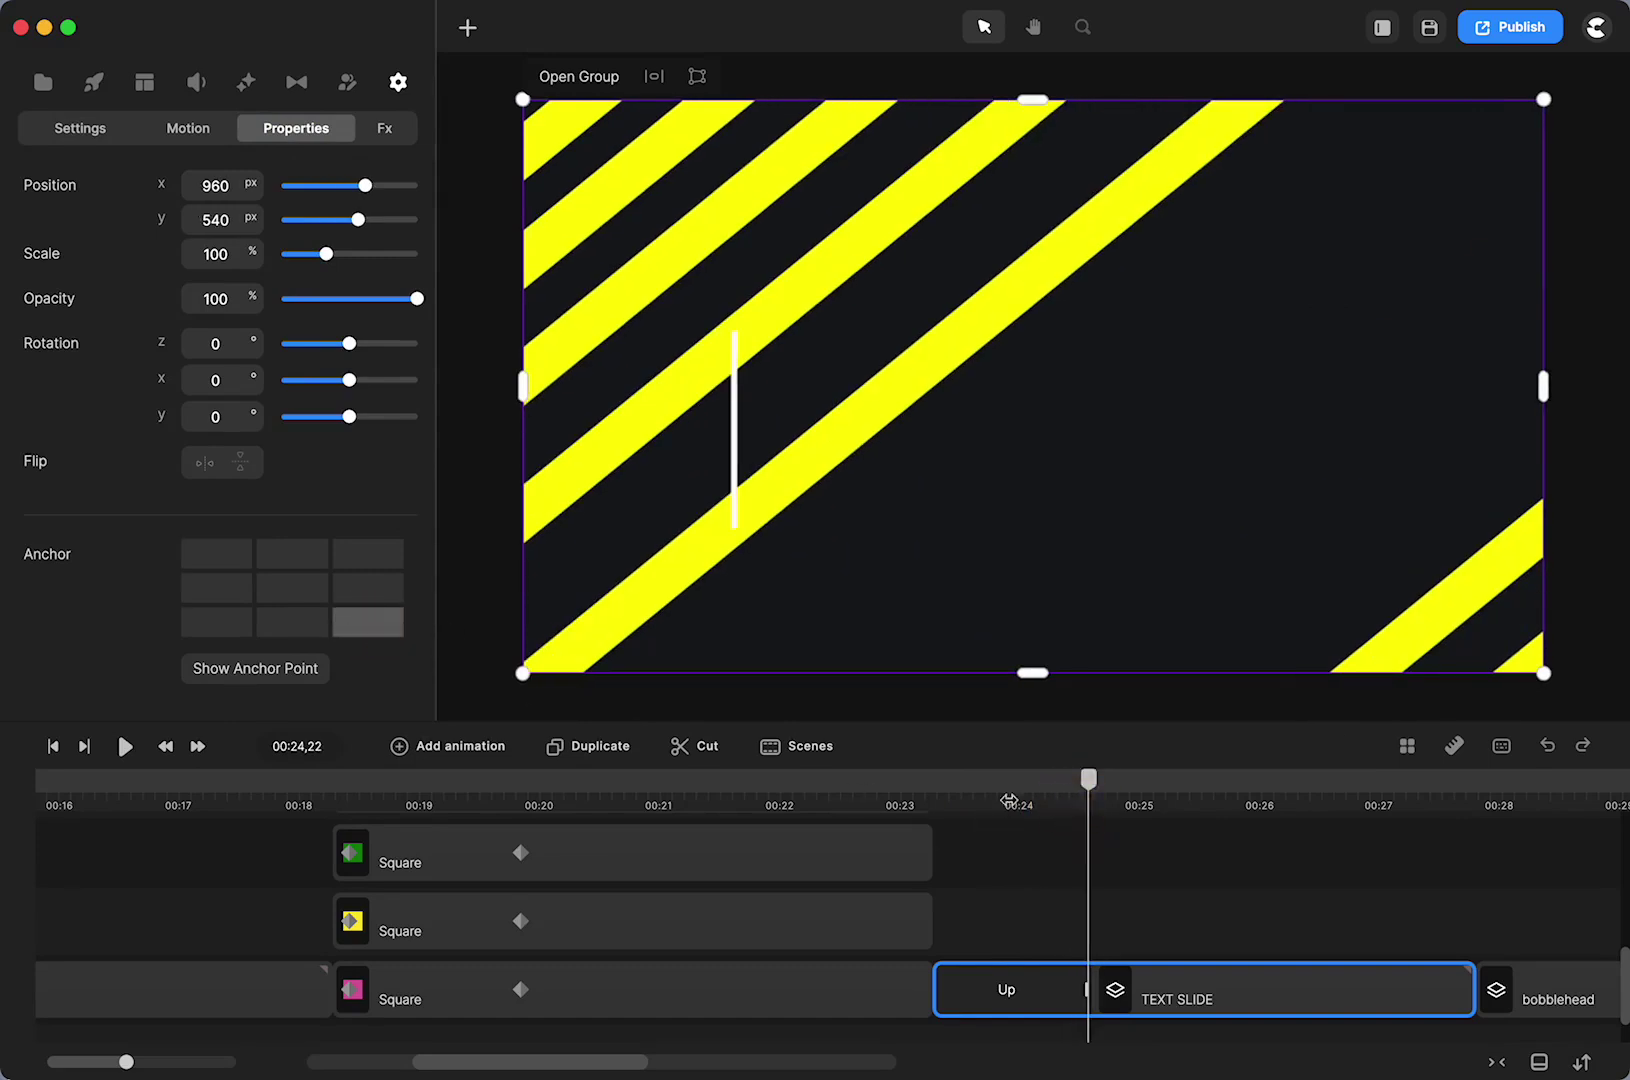
drag(1093, 792, 1072, 835)
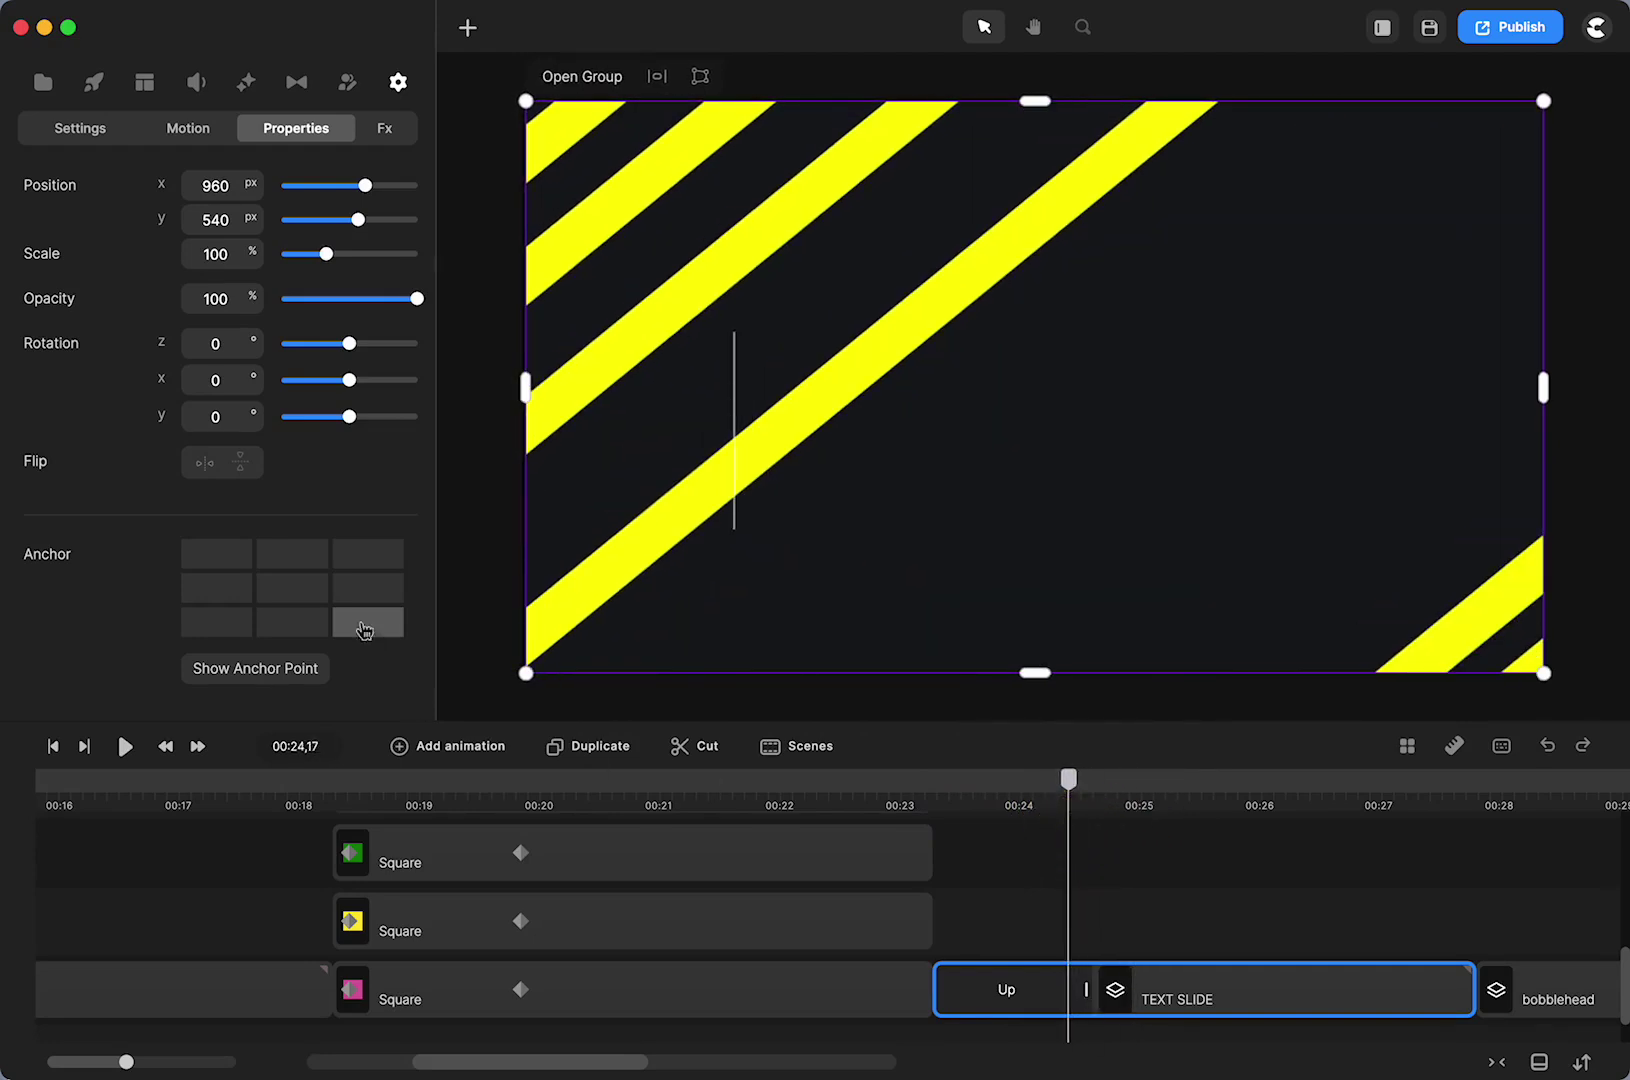
click(289, 596)
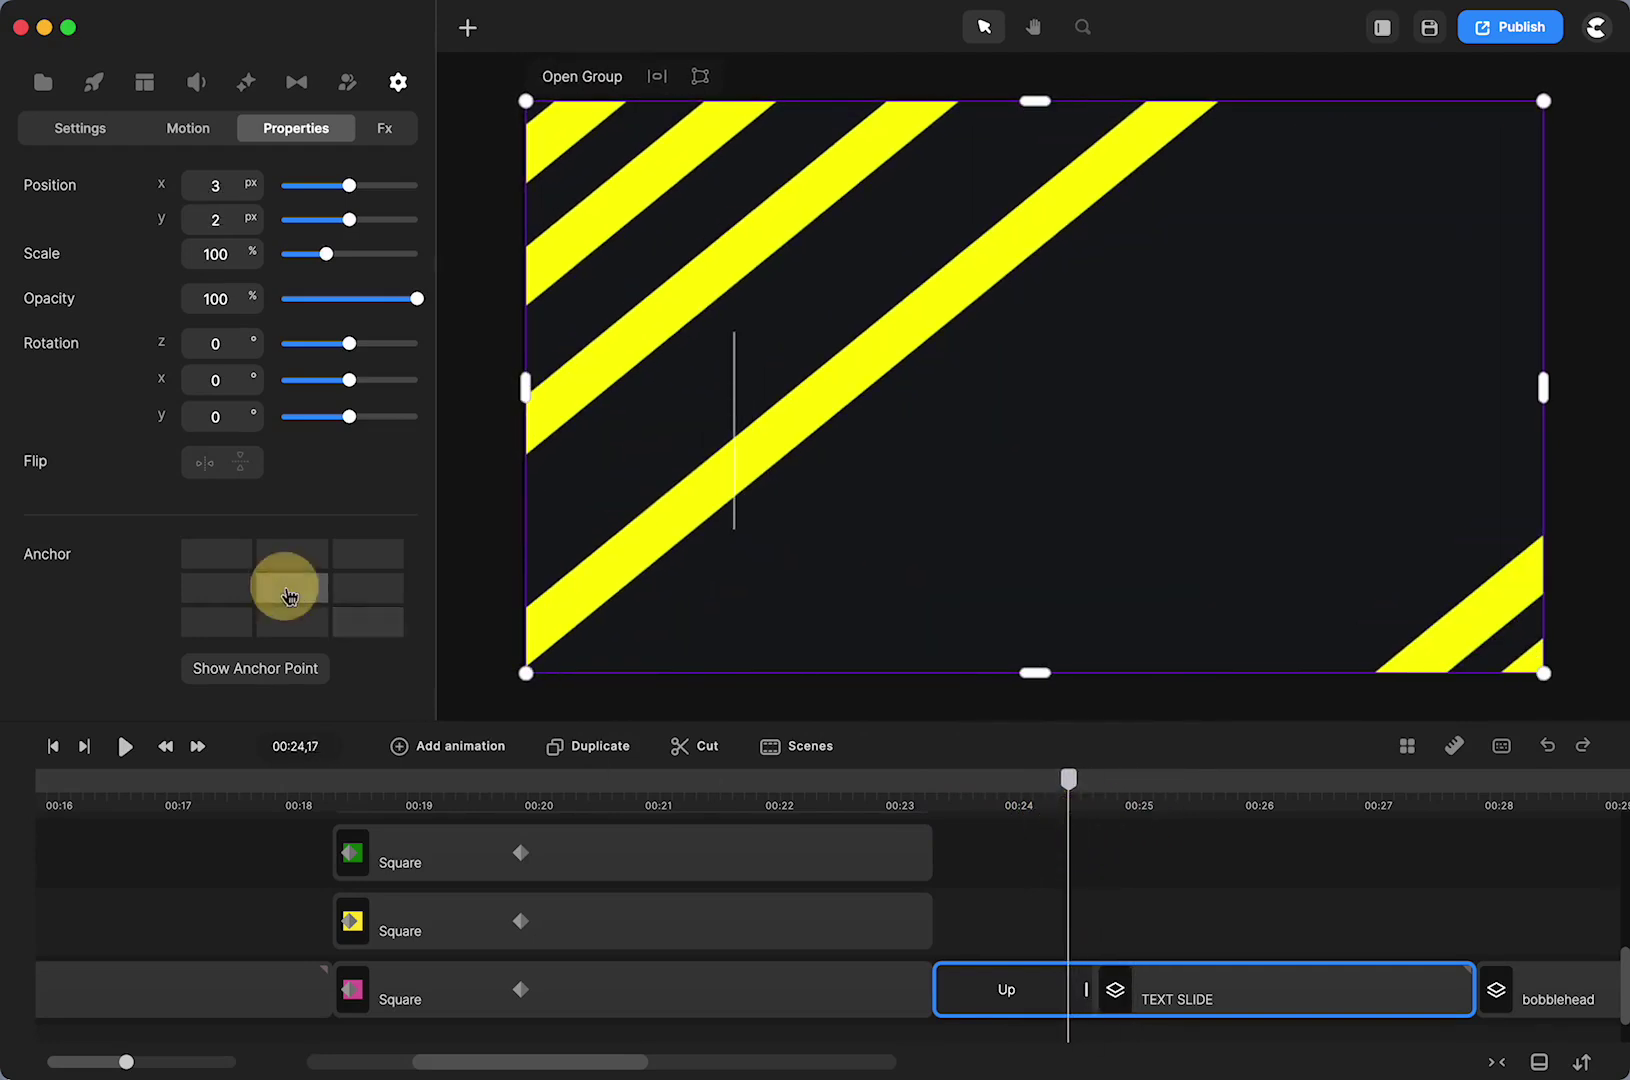
drag(1070, 783, 986, 818)
click(372, 553)
click(368, 588)
scroll(1133, 995, right, 3)
scroll(1133, 995, right, 4)
Step: Jump to the birthday scene at 00:28, select the bobblehead clip and browse the Scenes library
click(1050, 782)
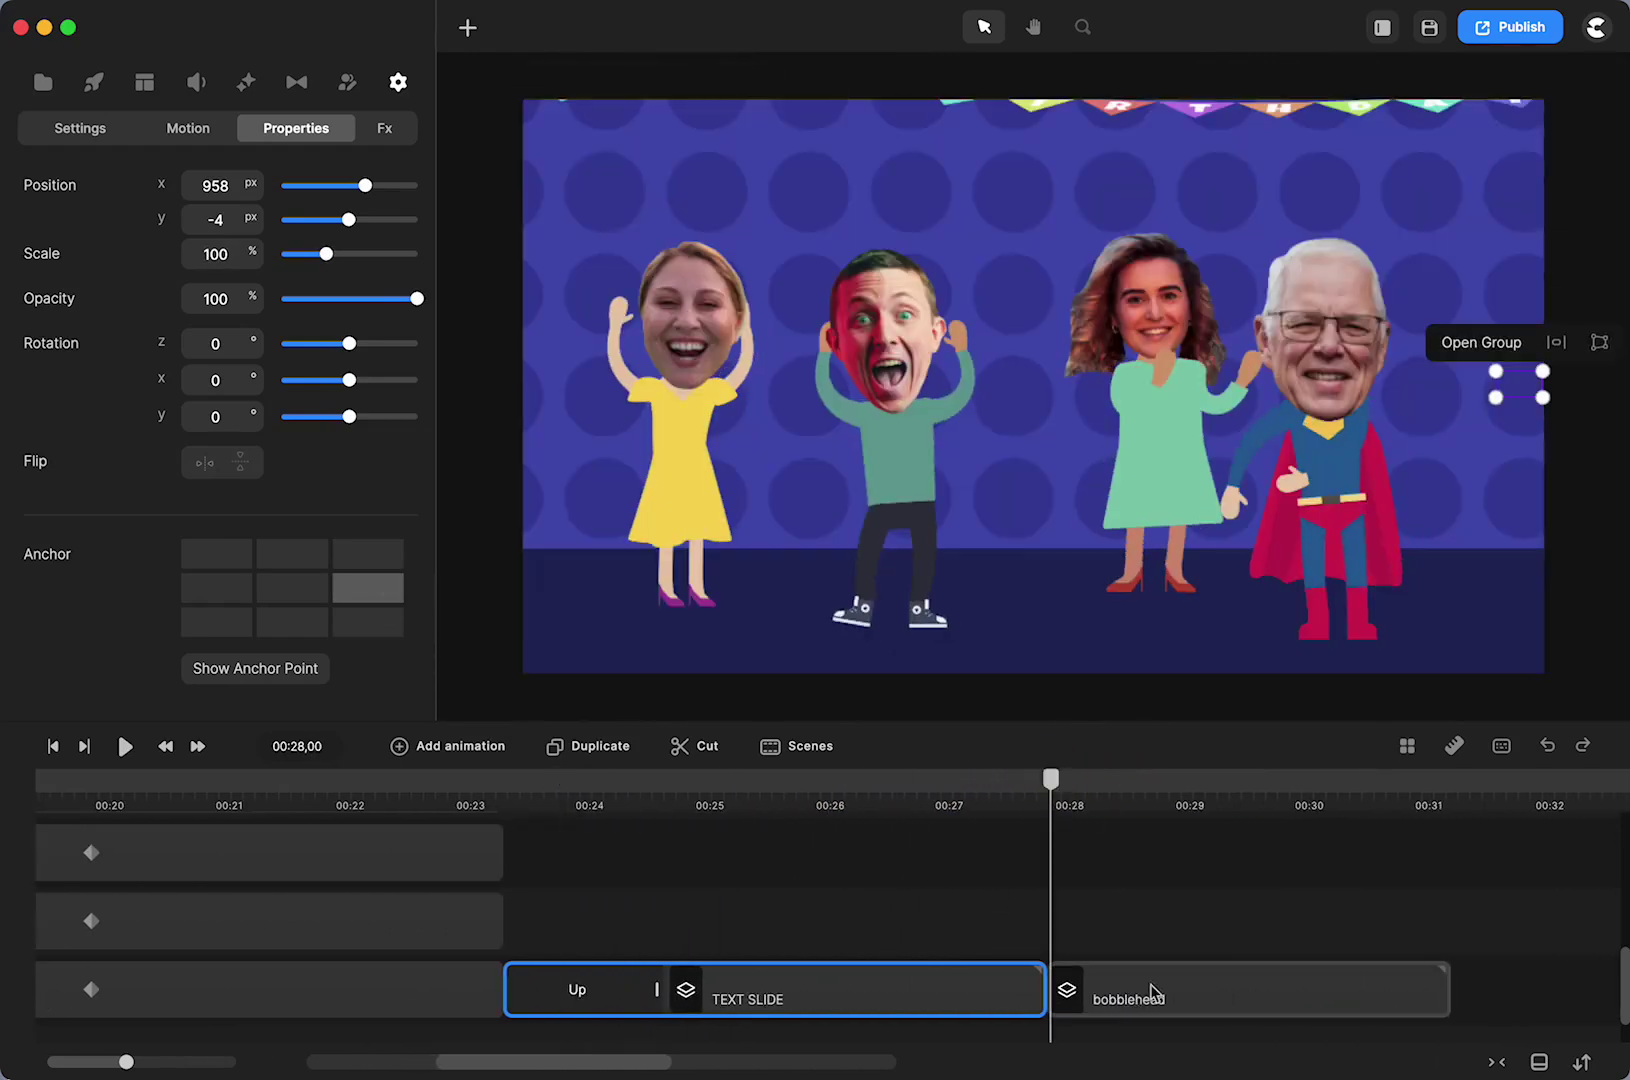
drag(1067, 788, 1103, 784)
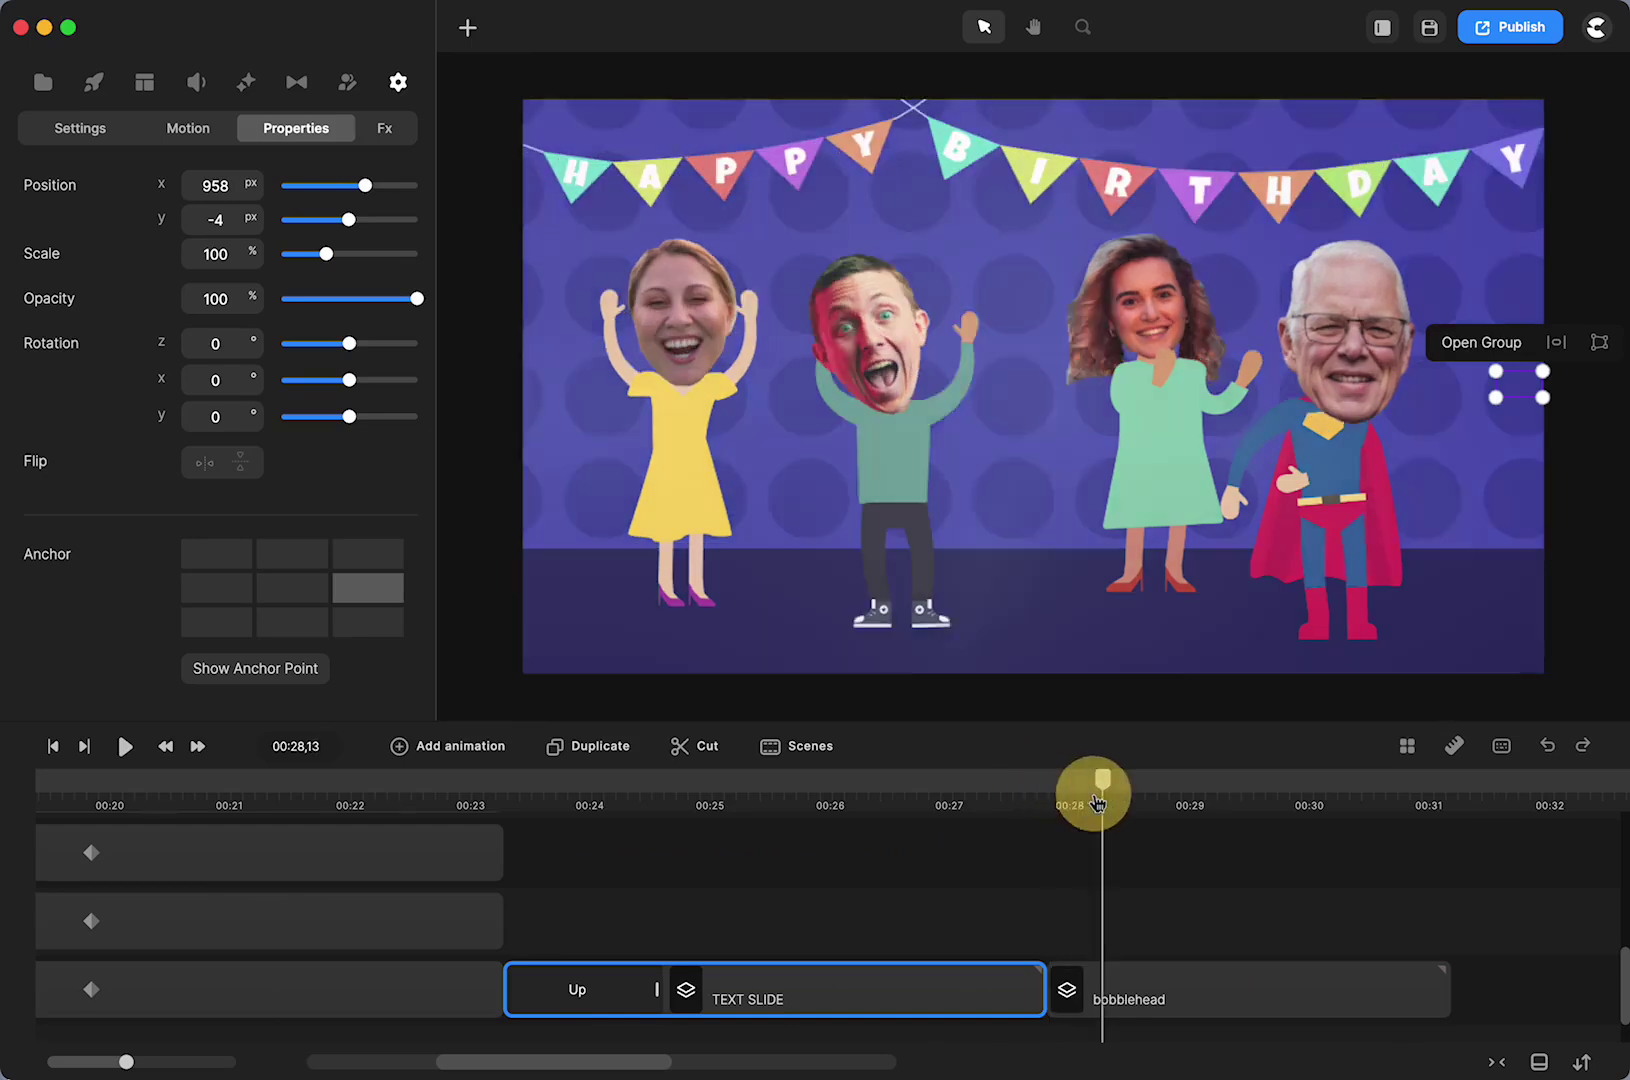
click(1155, 992)
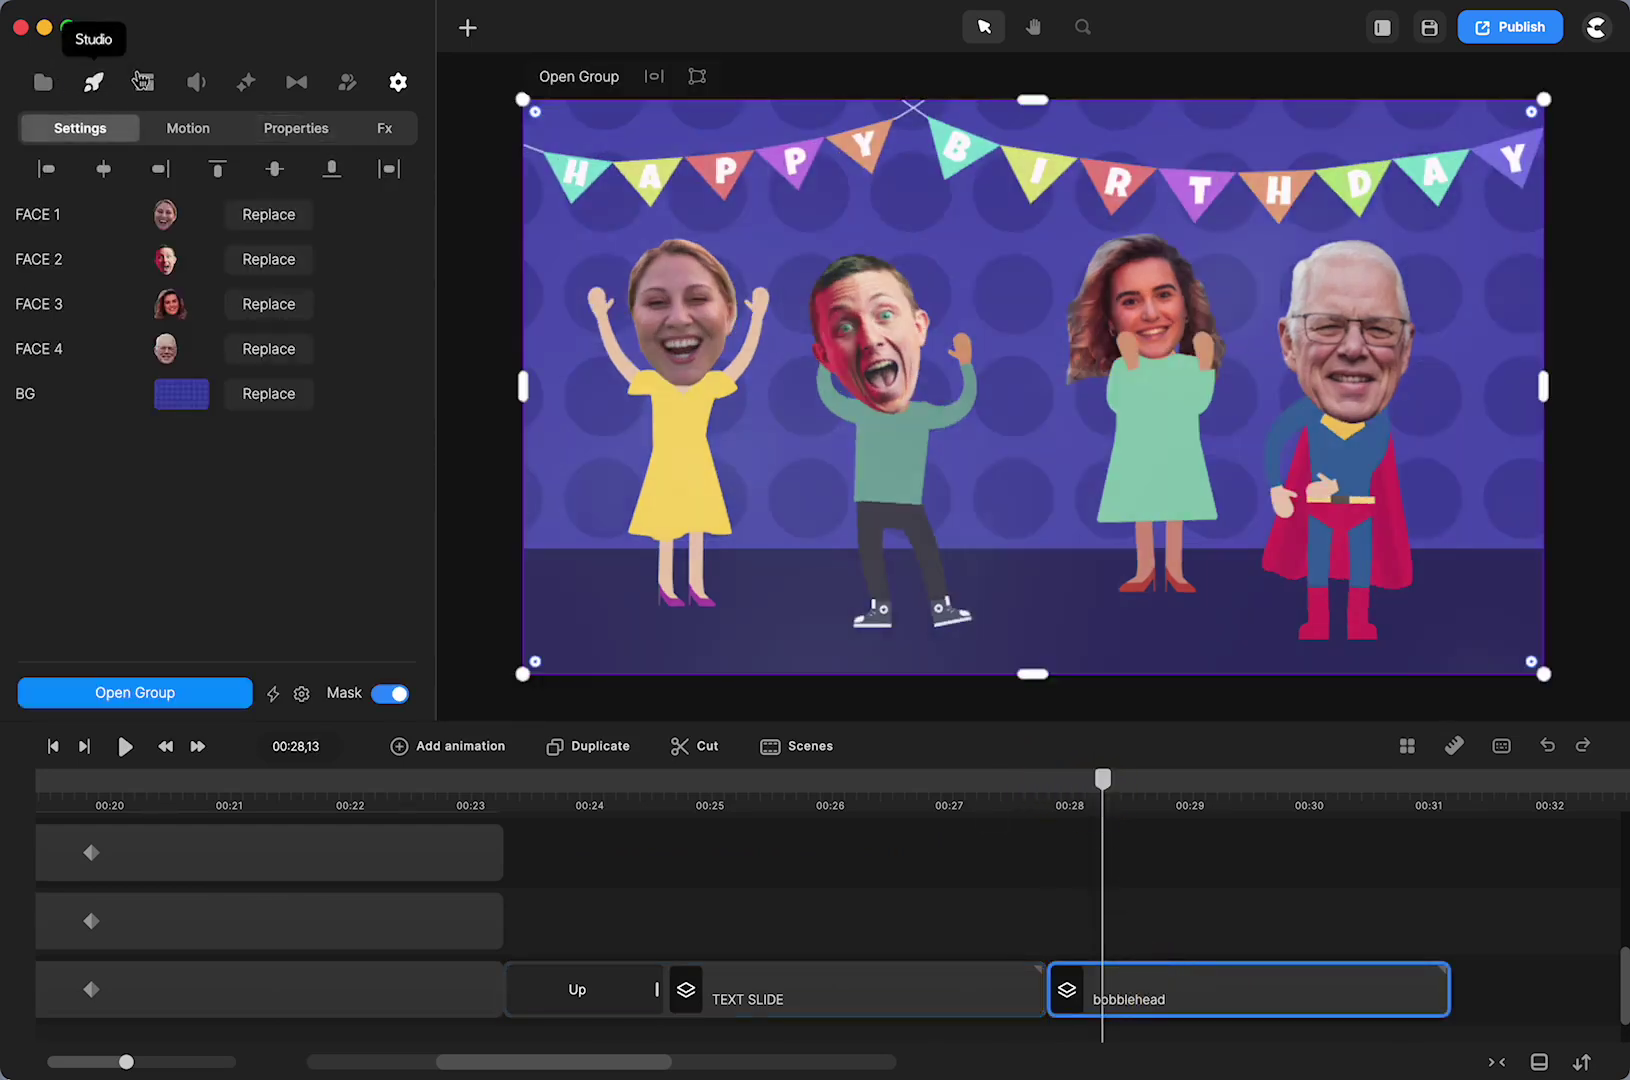
click(140, 81)
click(122, 193)
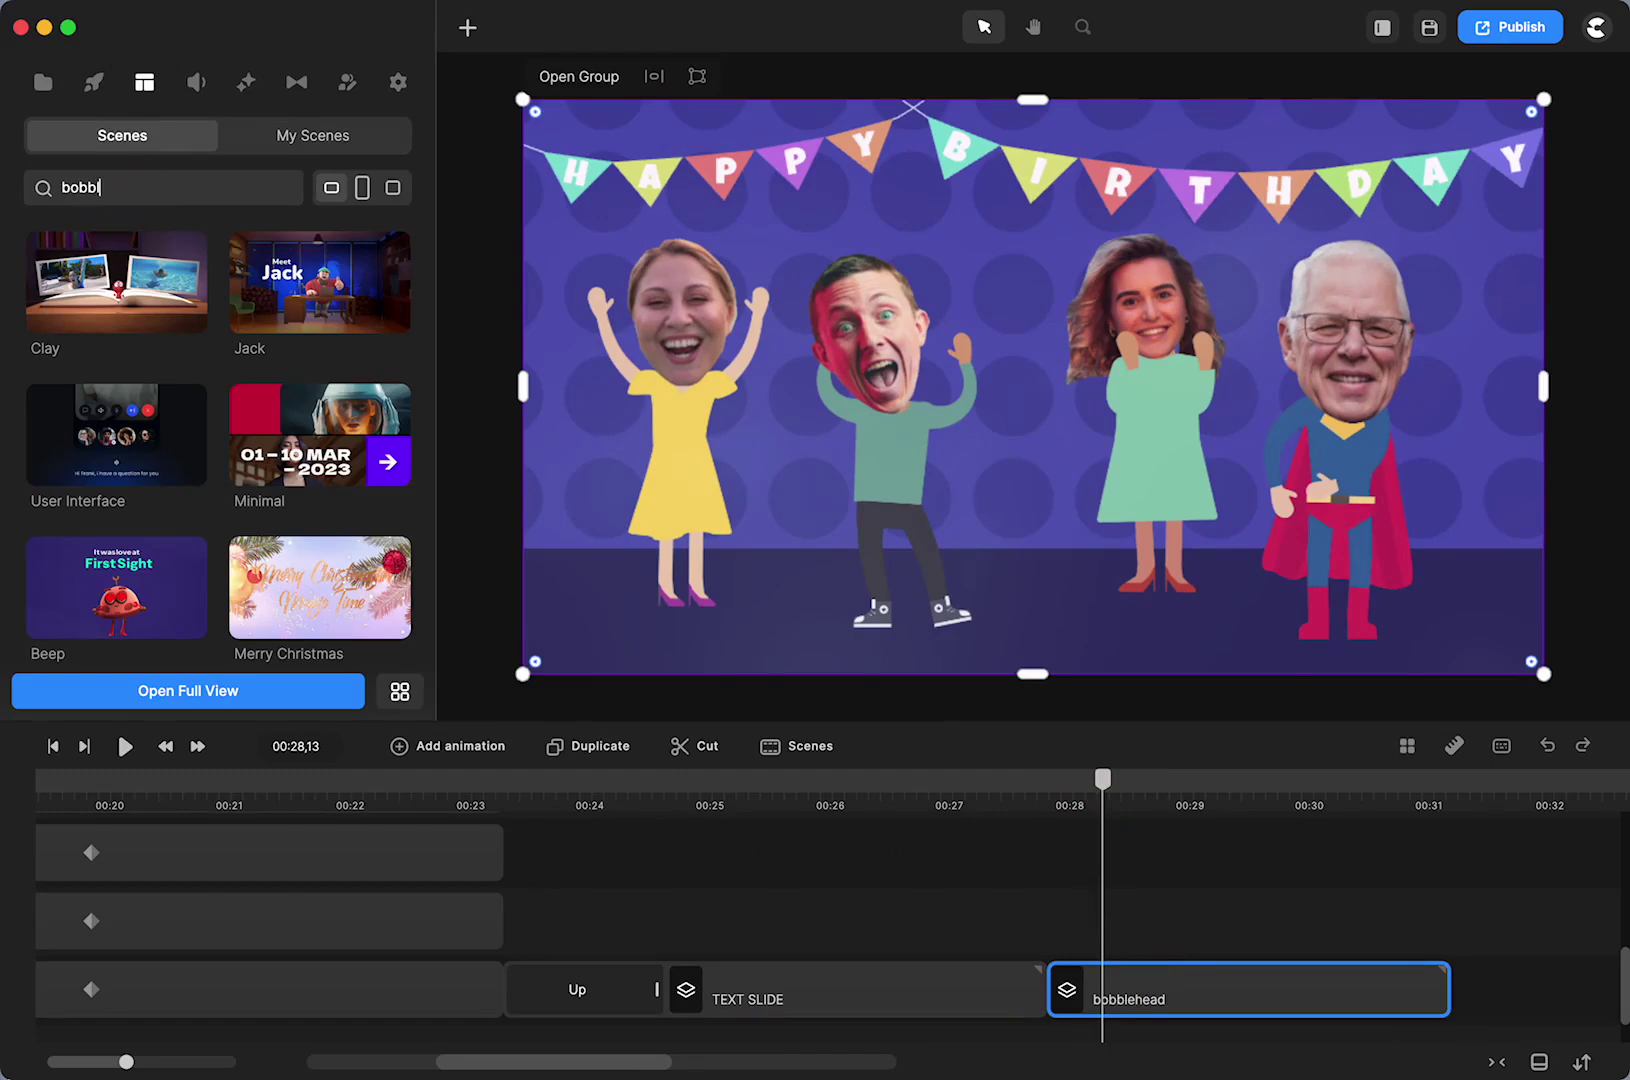
click(288, 187)
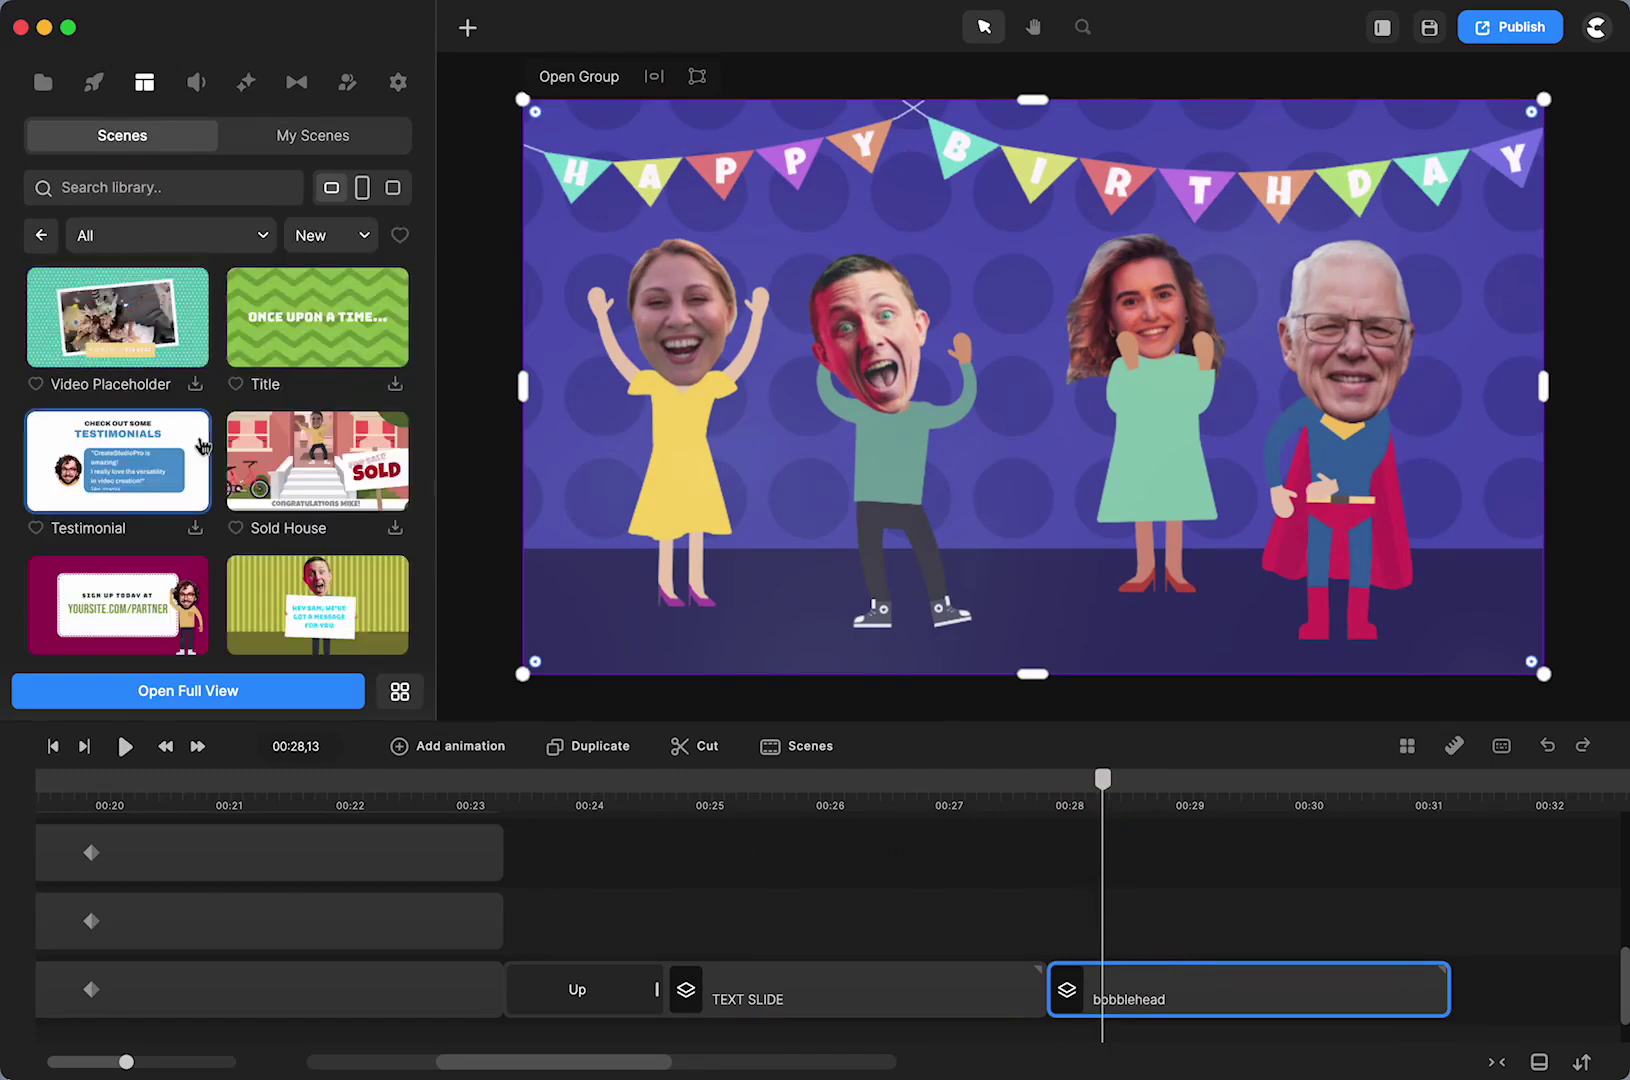
scroll(200, 445, down, 10)
scroll(308, 583, up, 4)
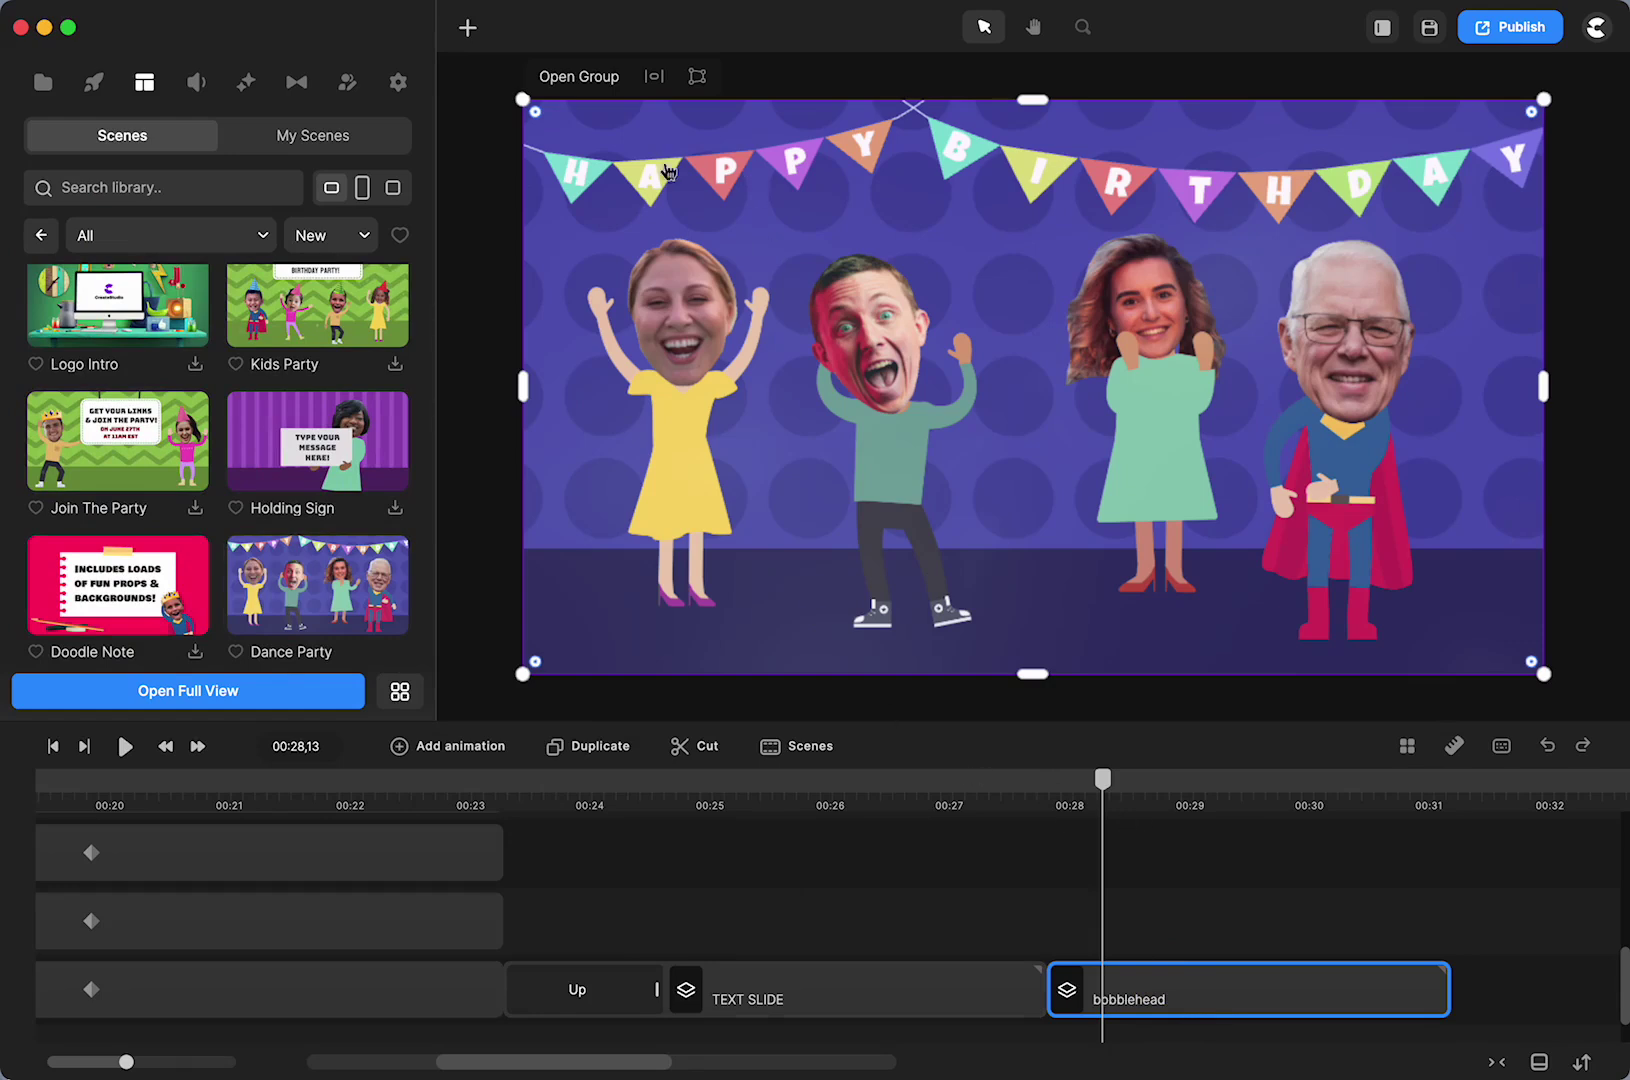
Step: Inside the bobblehead group, check the Green man layer's anchor point, then open the Green man group
click(578, 76)
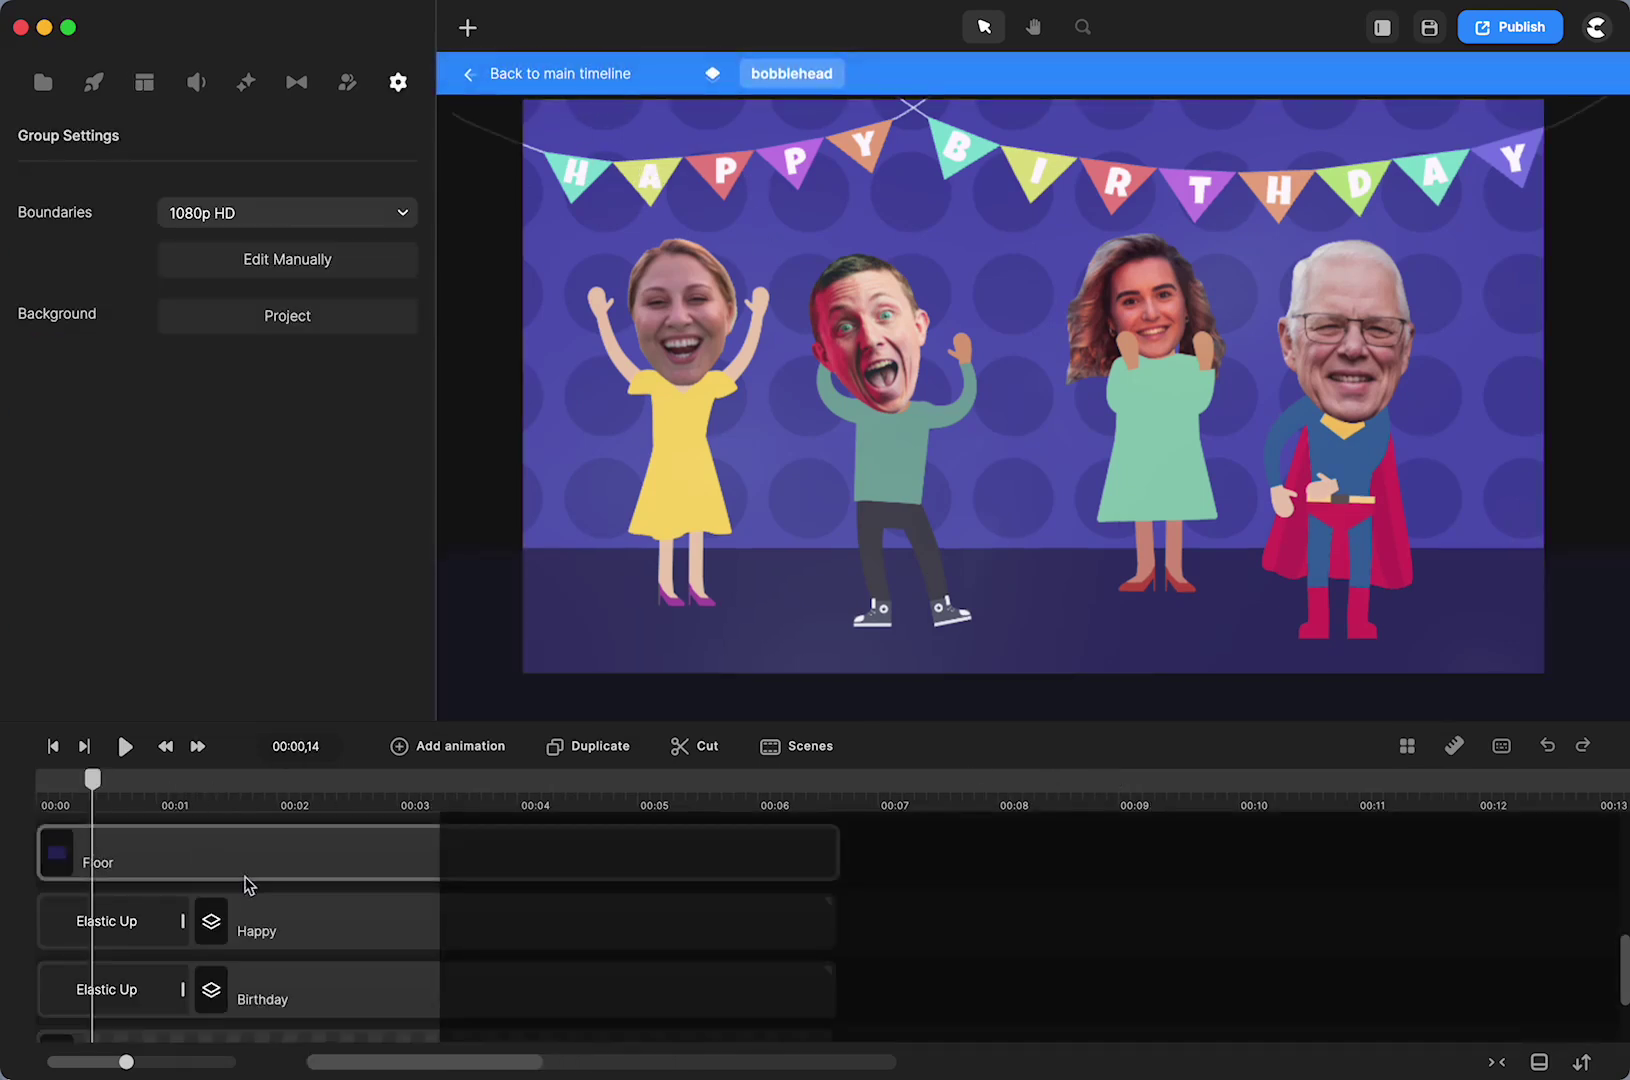
scroll(248, 884, down, 1)
click(290, 884)
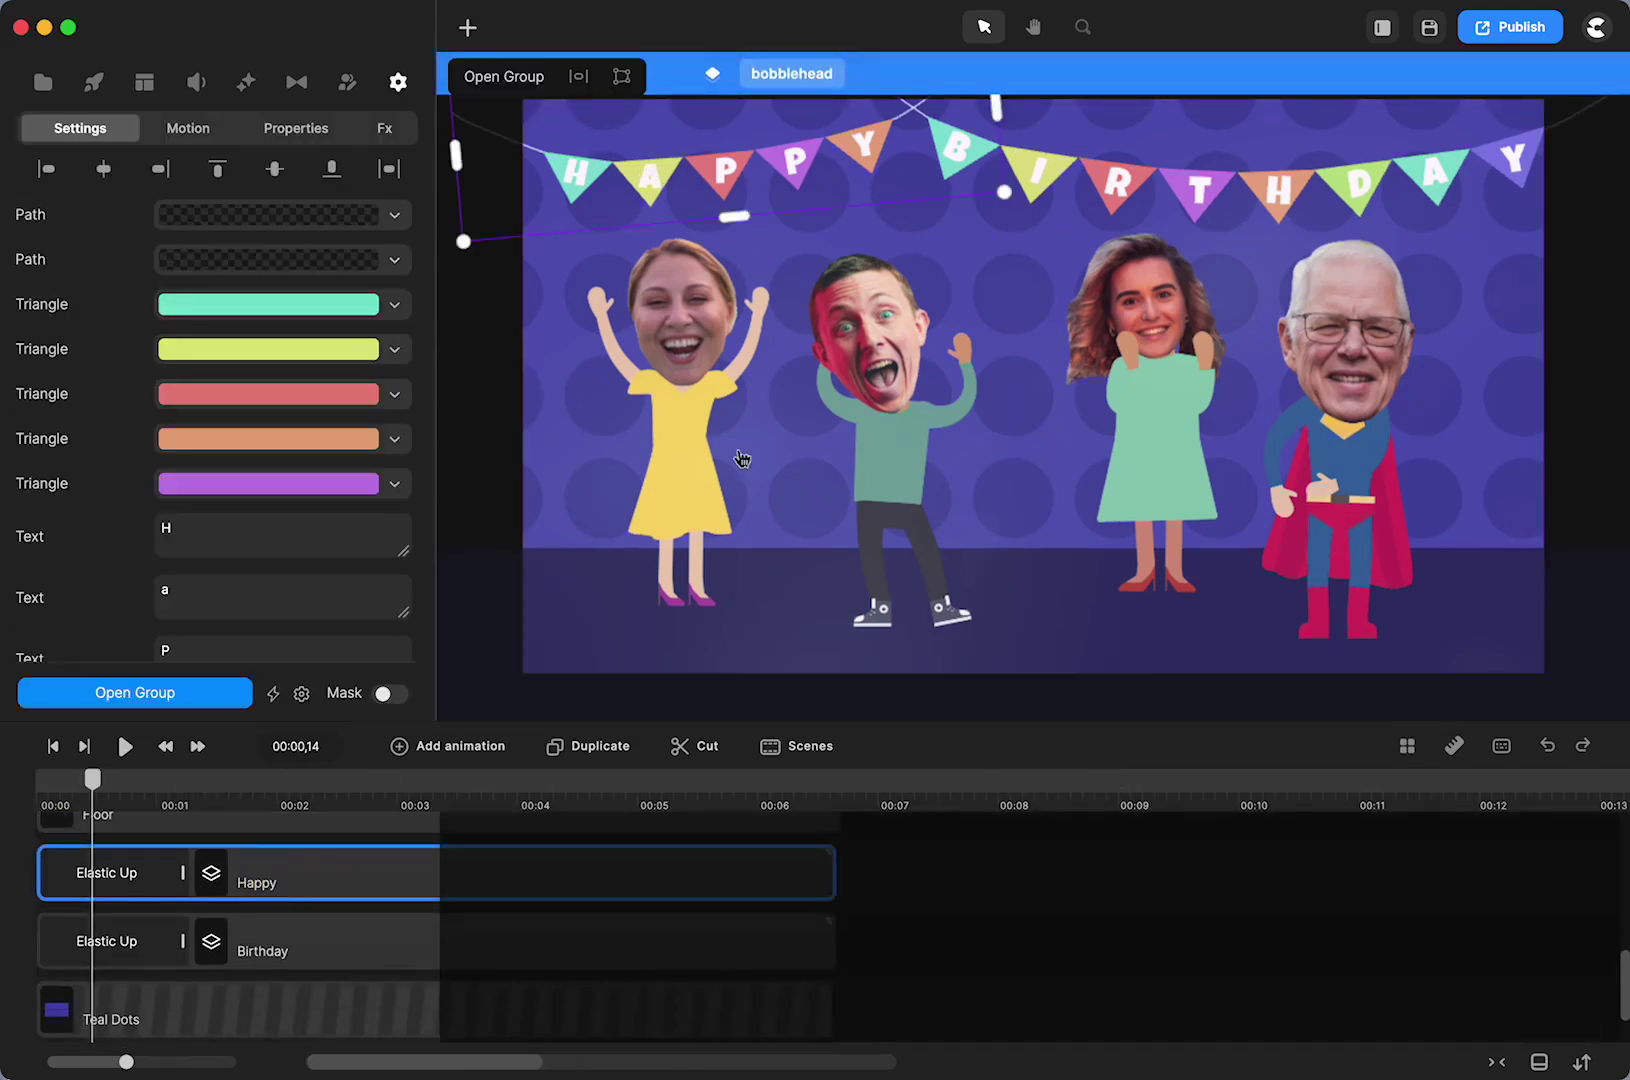
scroll(342, 942, down, 1)
scroll(343, 940, up, 3)
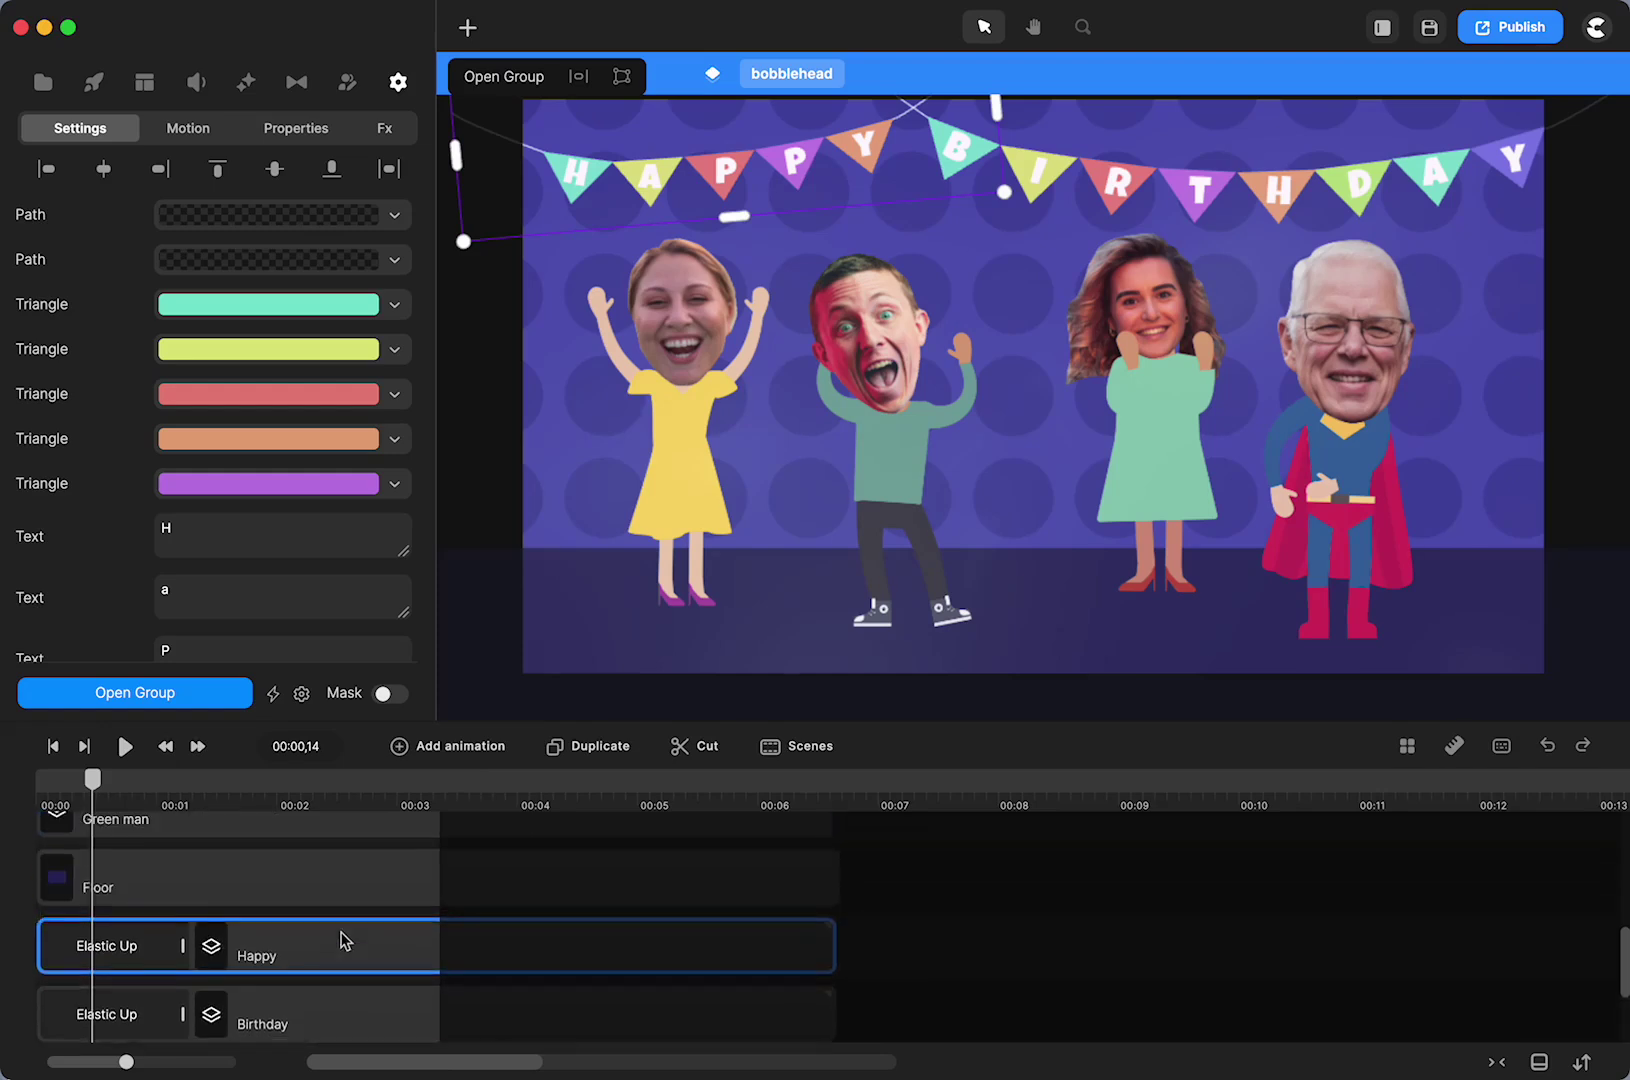
scroll(306, 864, up, 1)
click(255, 940)
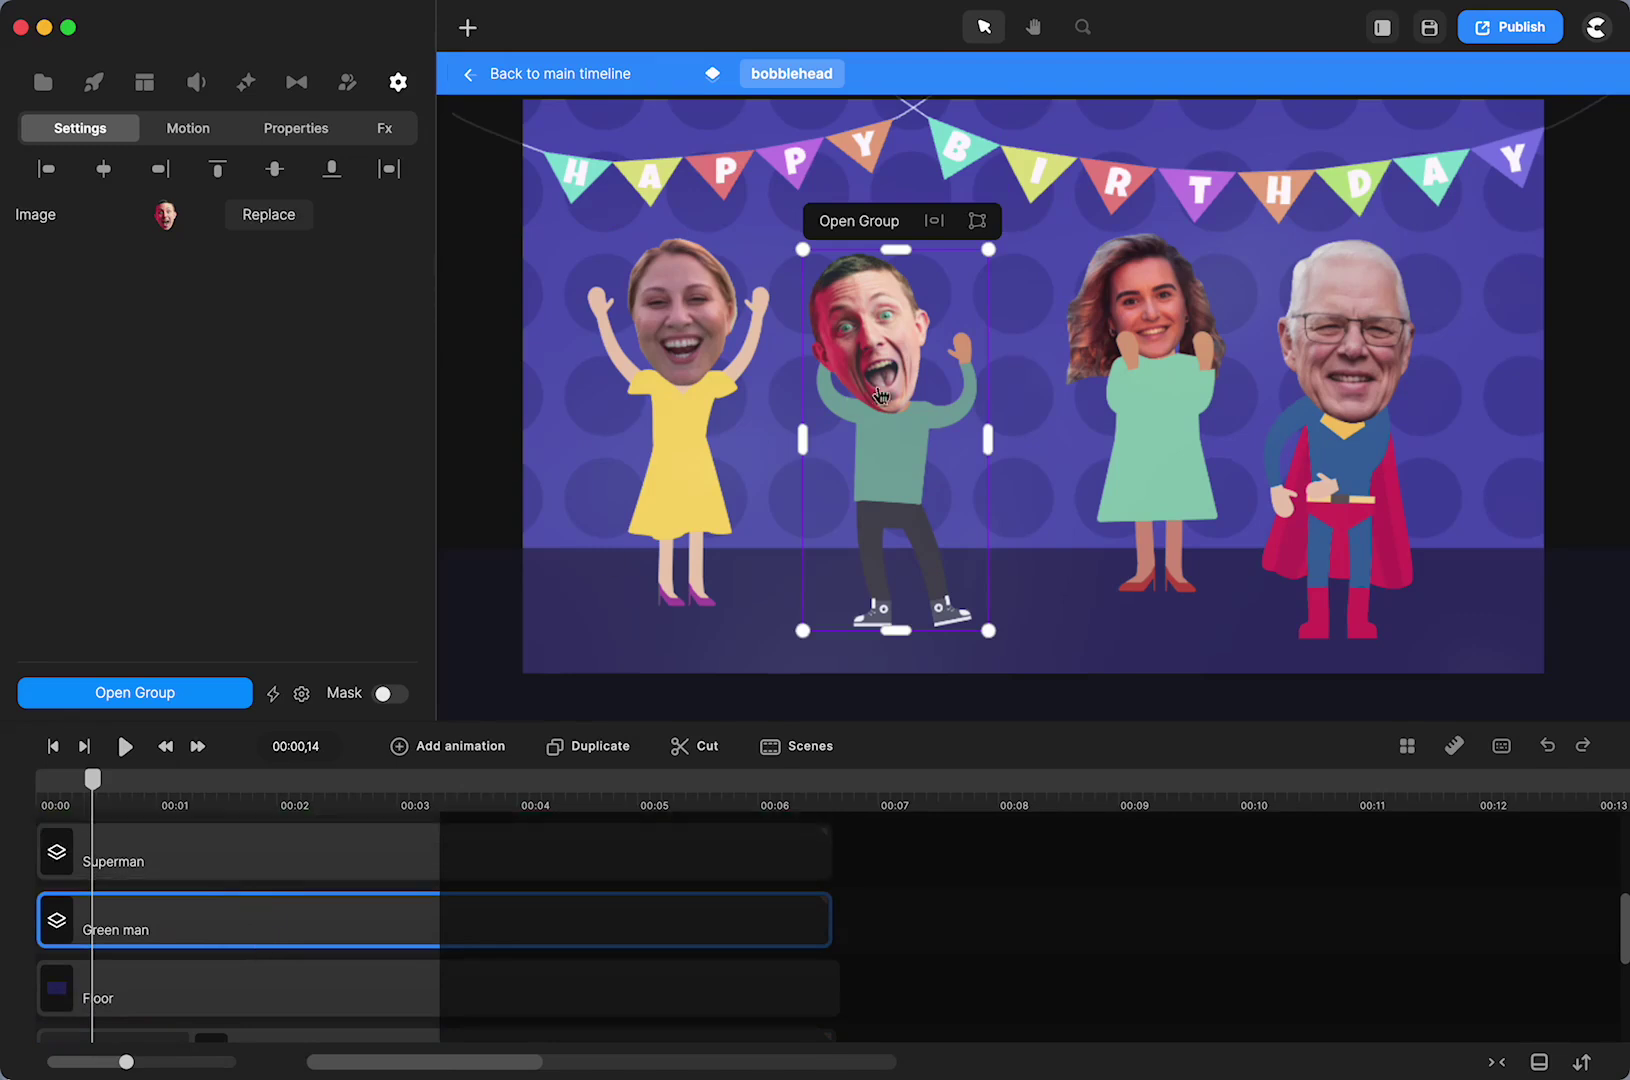
click(293, 130)
click(262, 668)
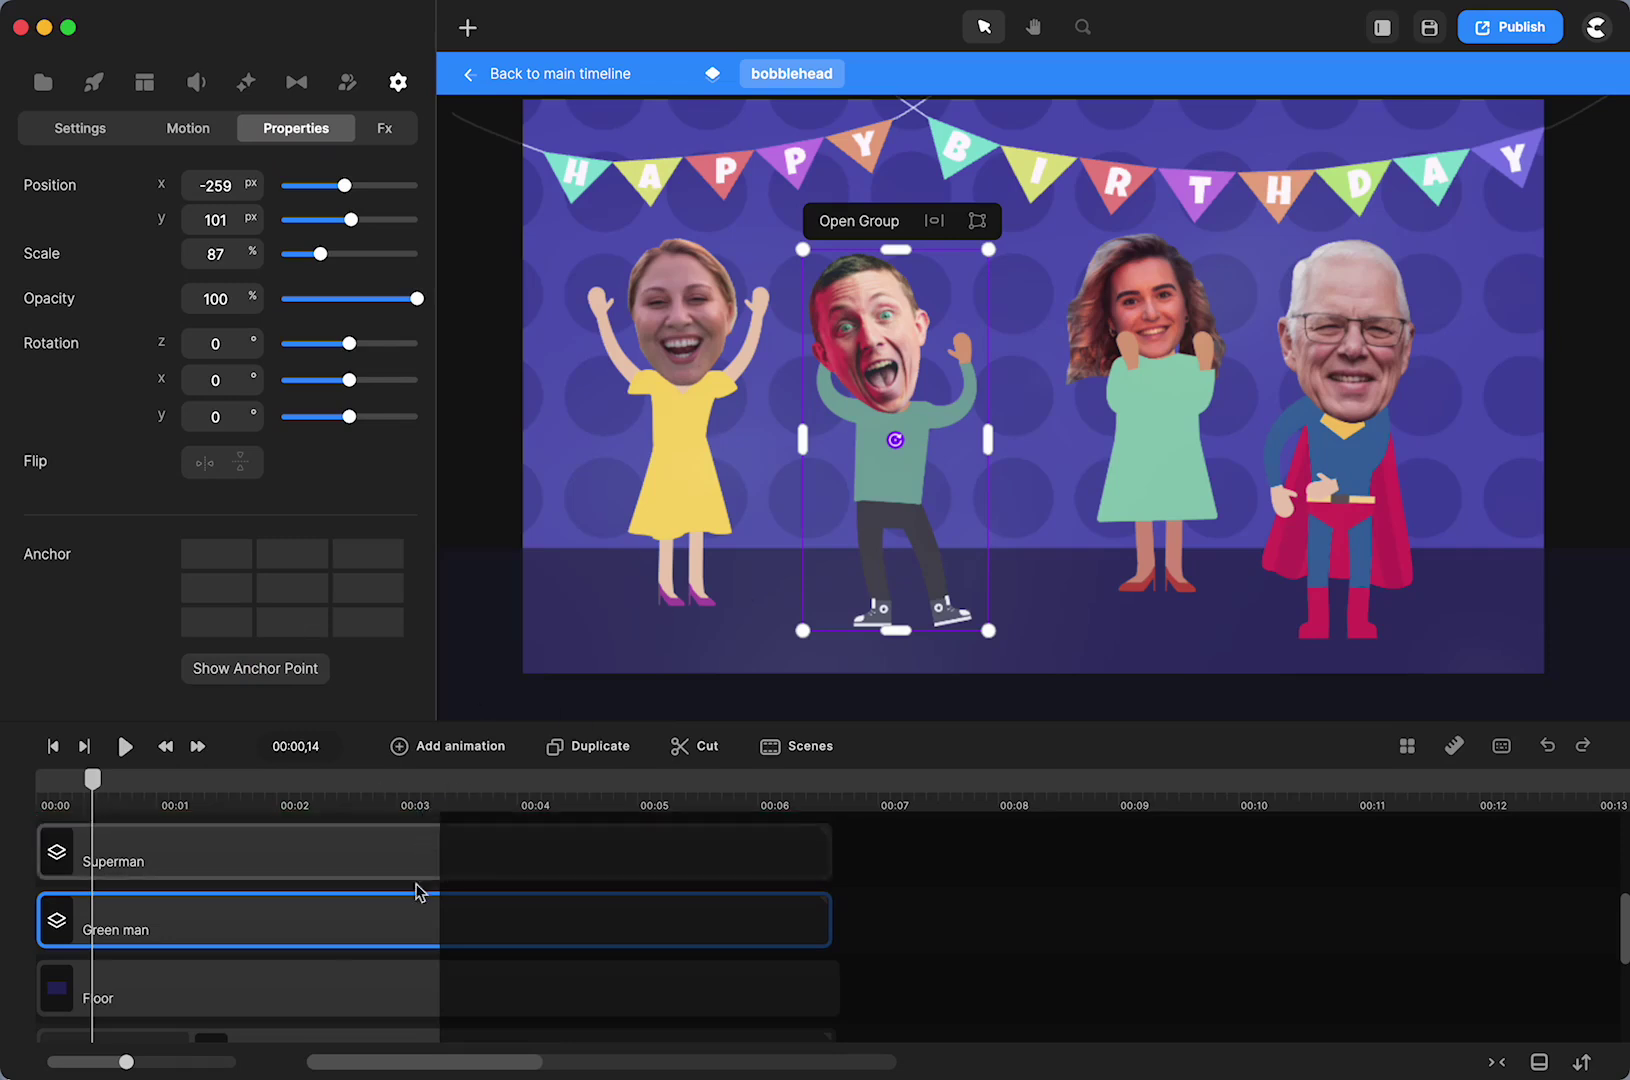
double_click(322, 933)
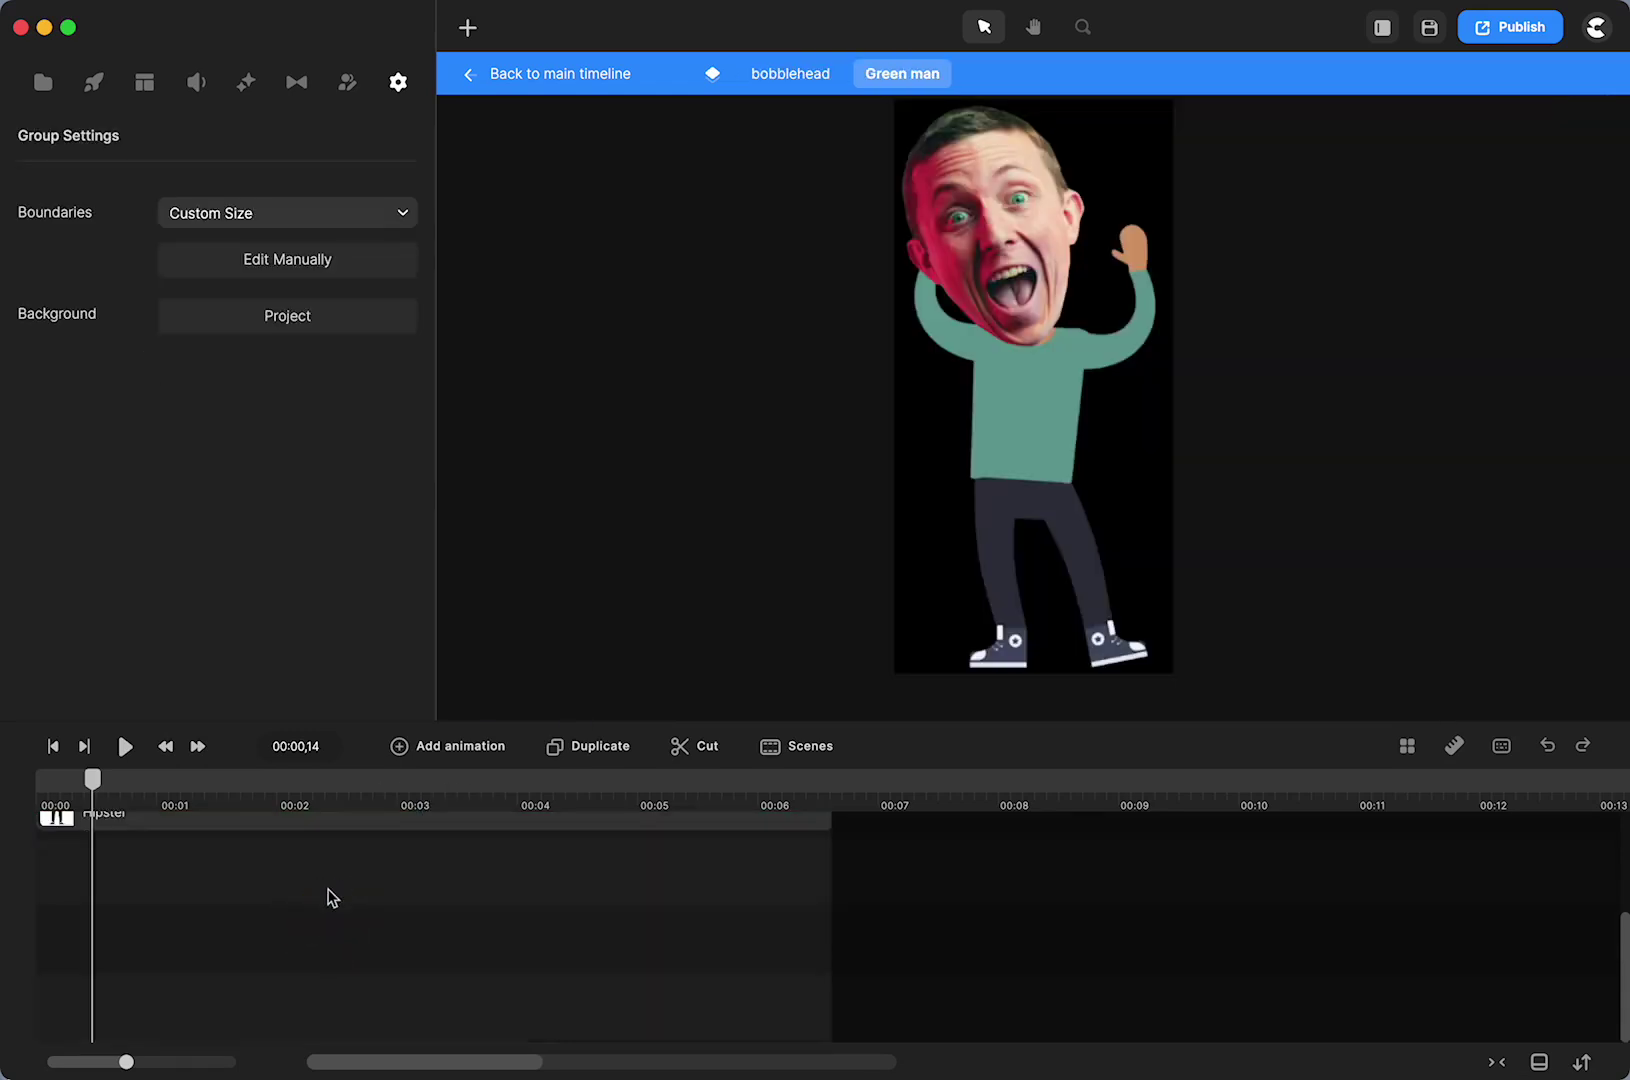
Step: Set the Replace Face layer's anchor to its top-left corner and preview the dance
click(316, 919)
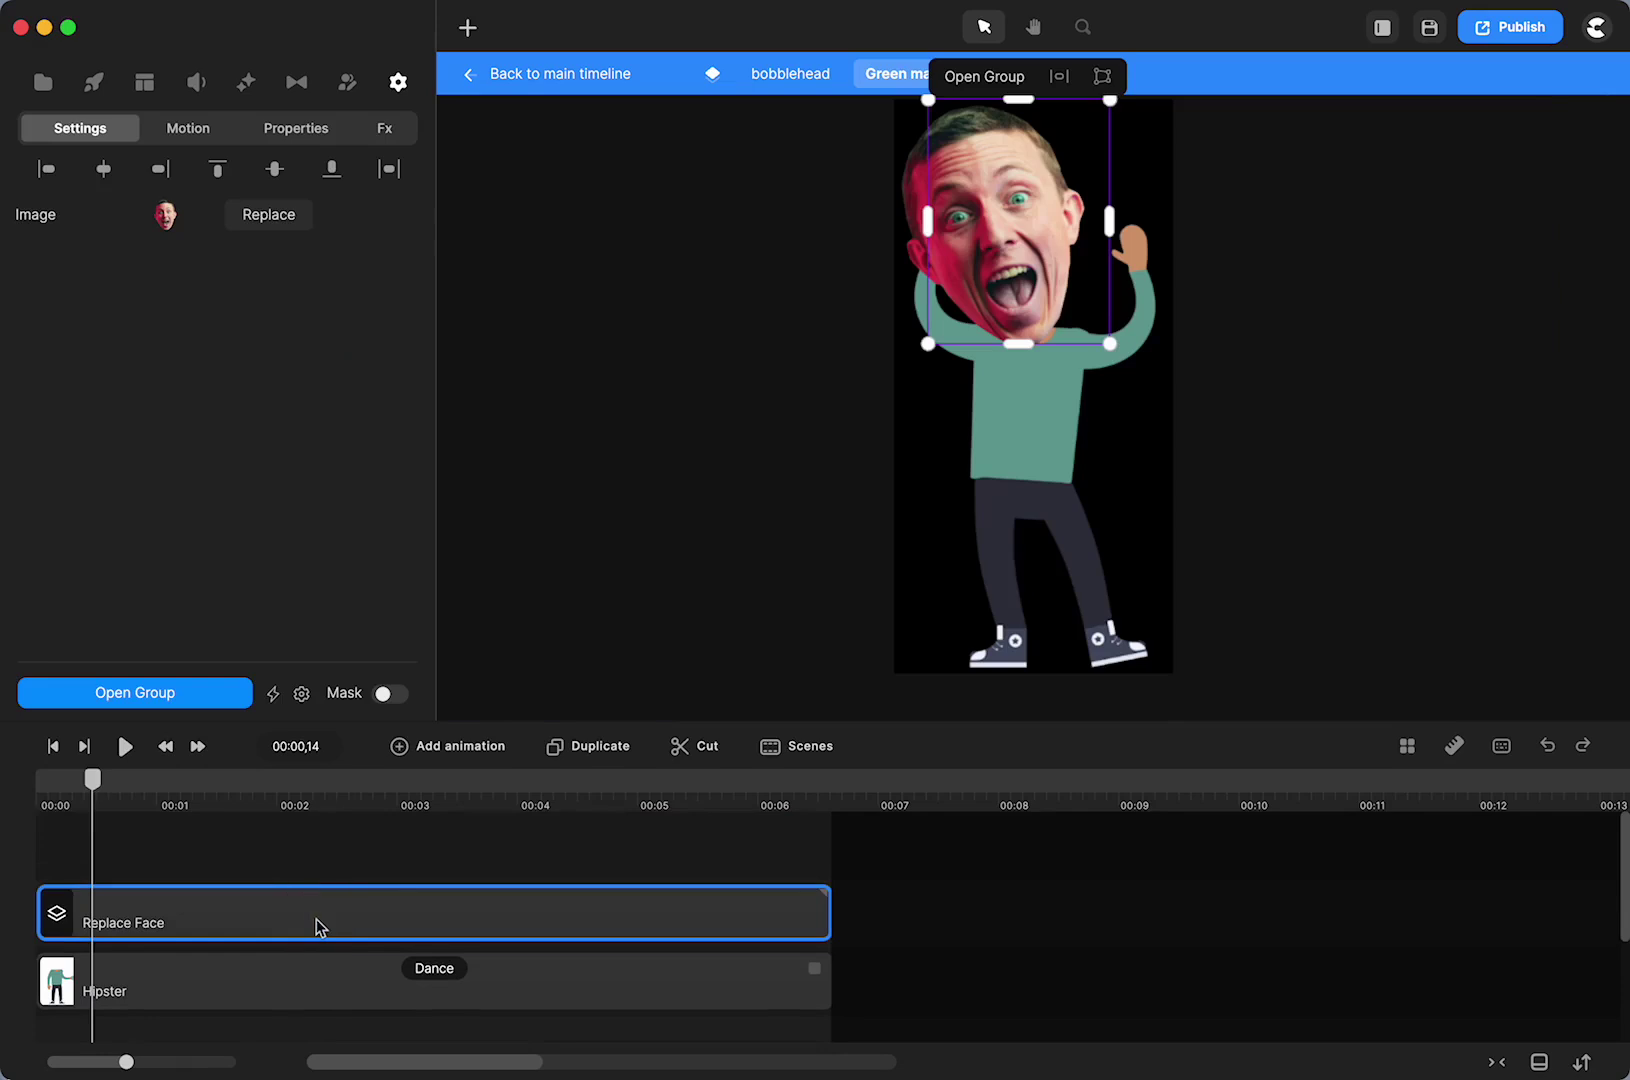
click(305, 129)
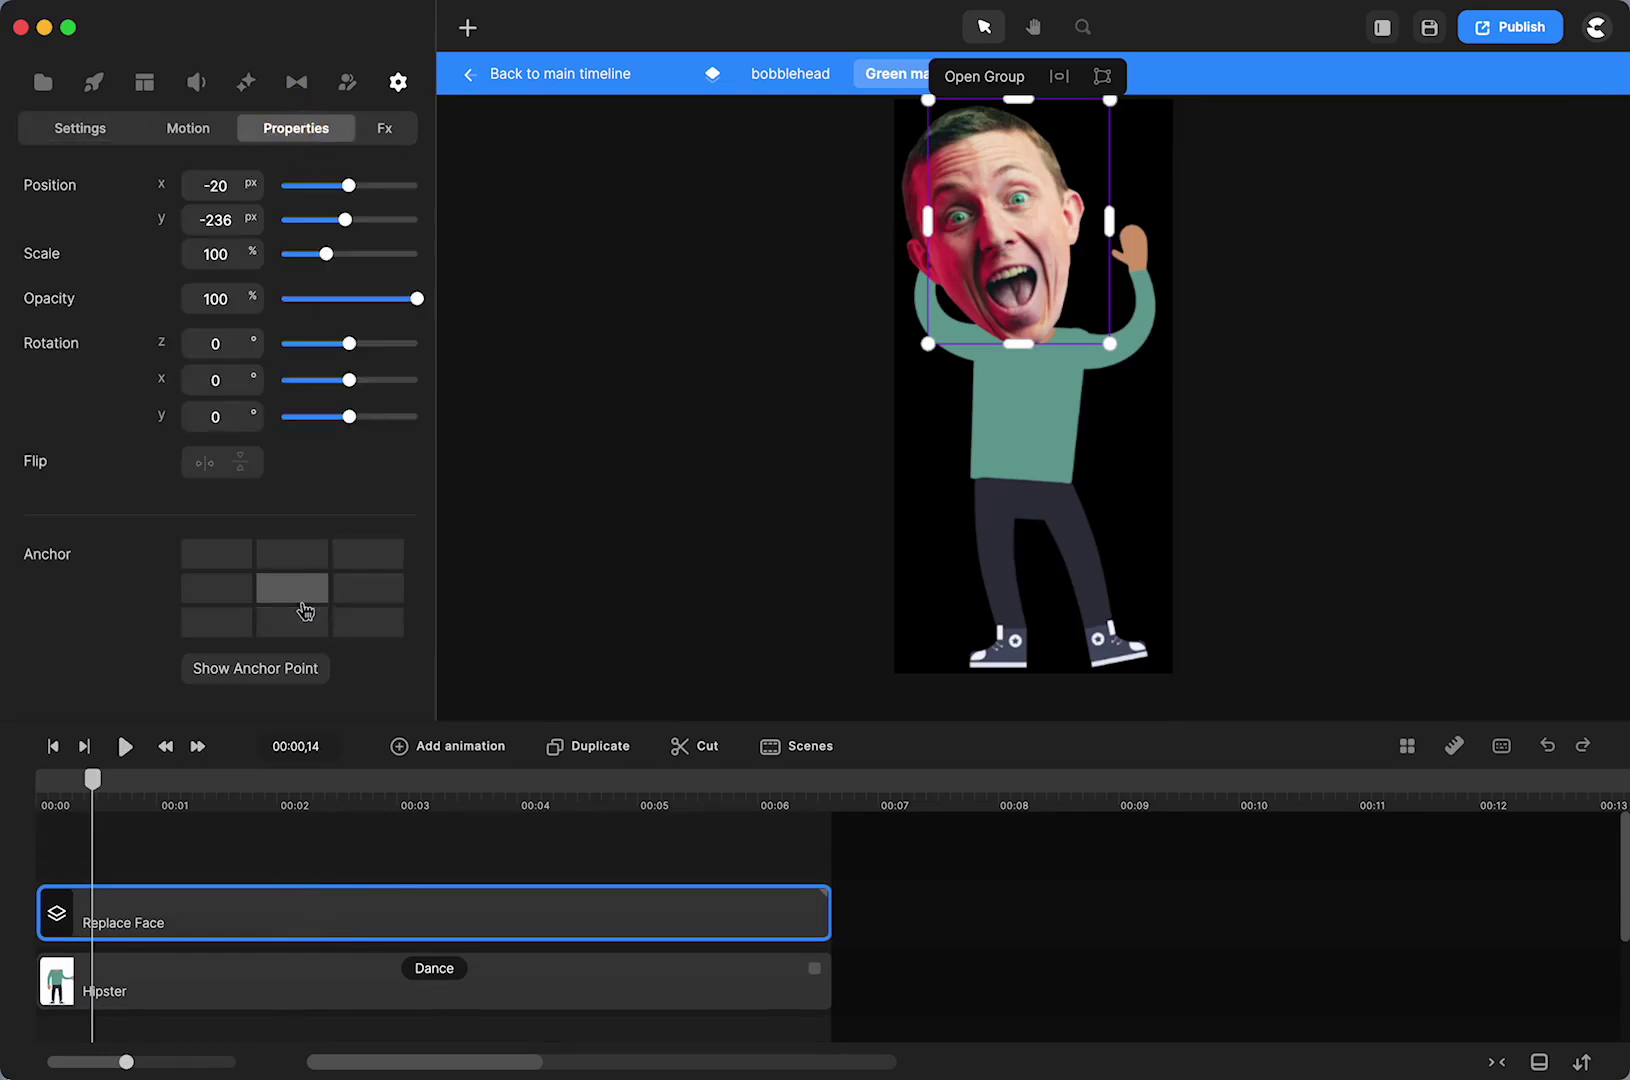
drag(95, 780, 240, 843)
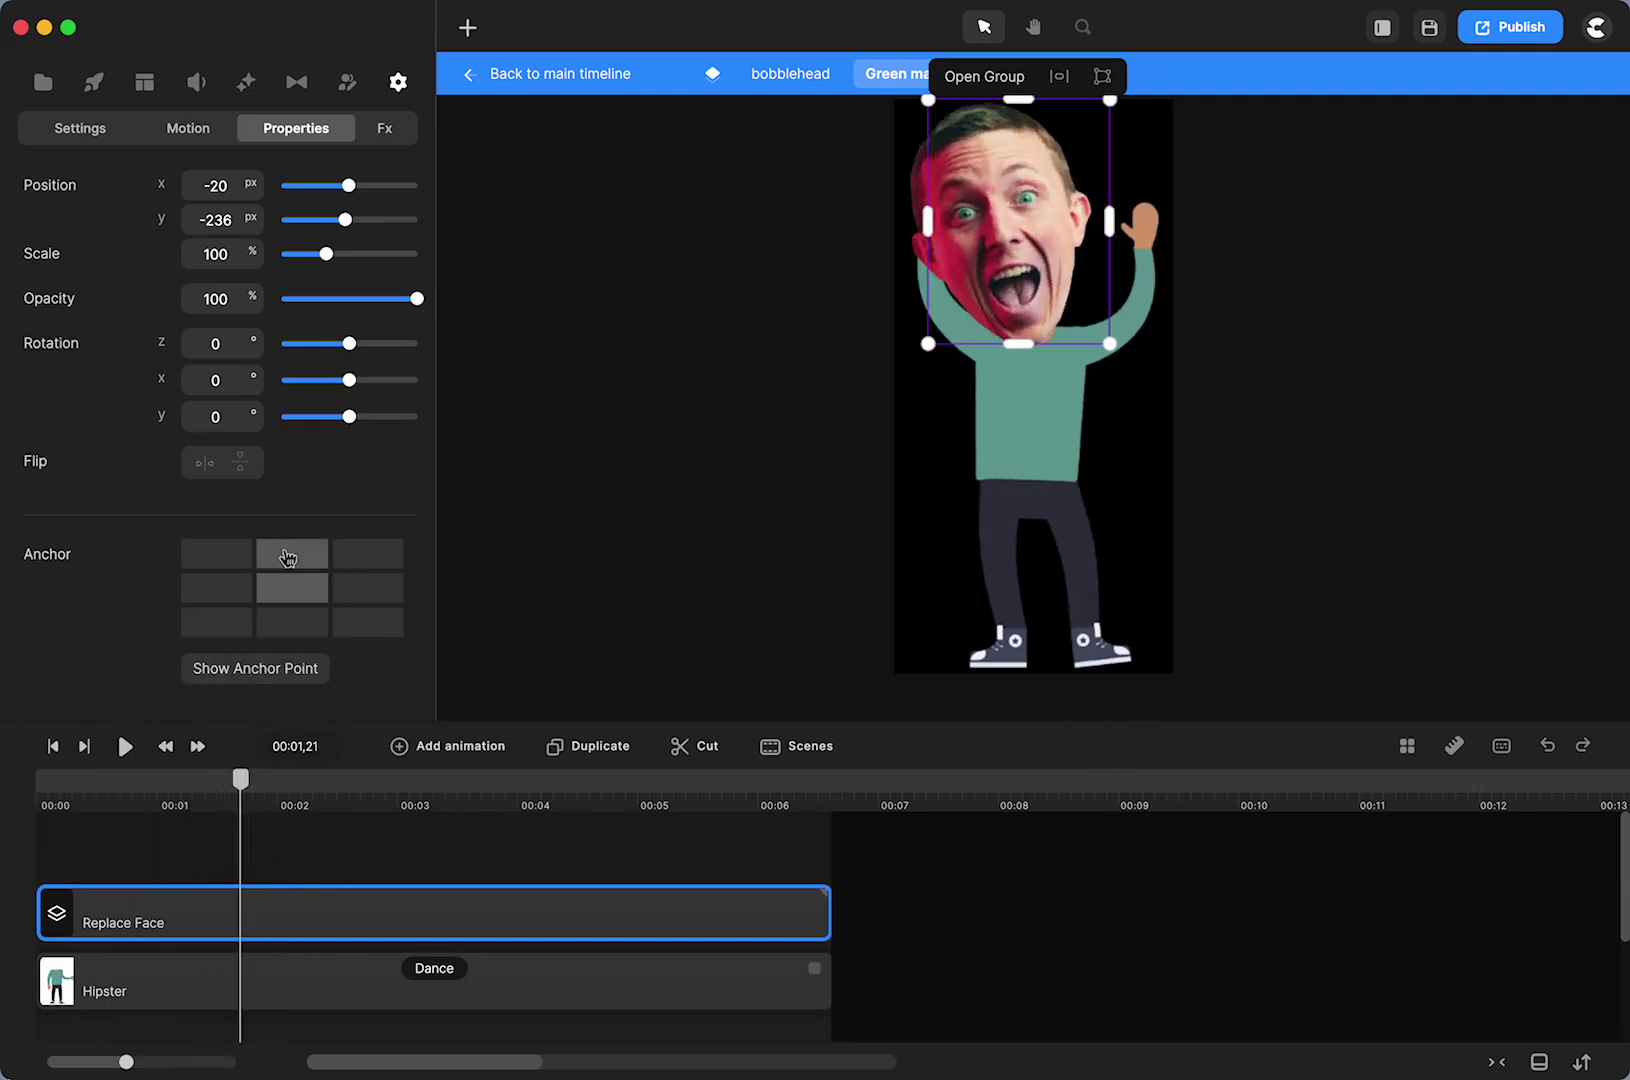
click(213, 555)
drag(248, 795, 169, 821)
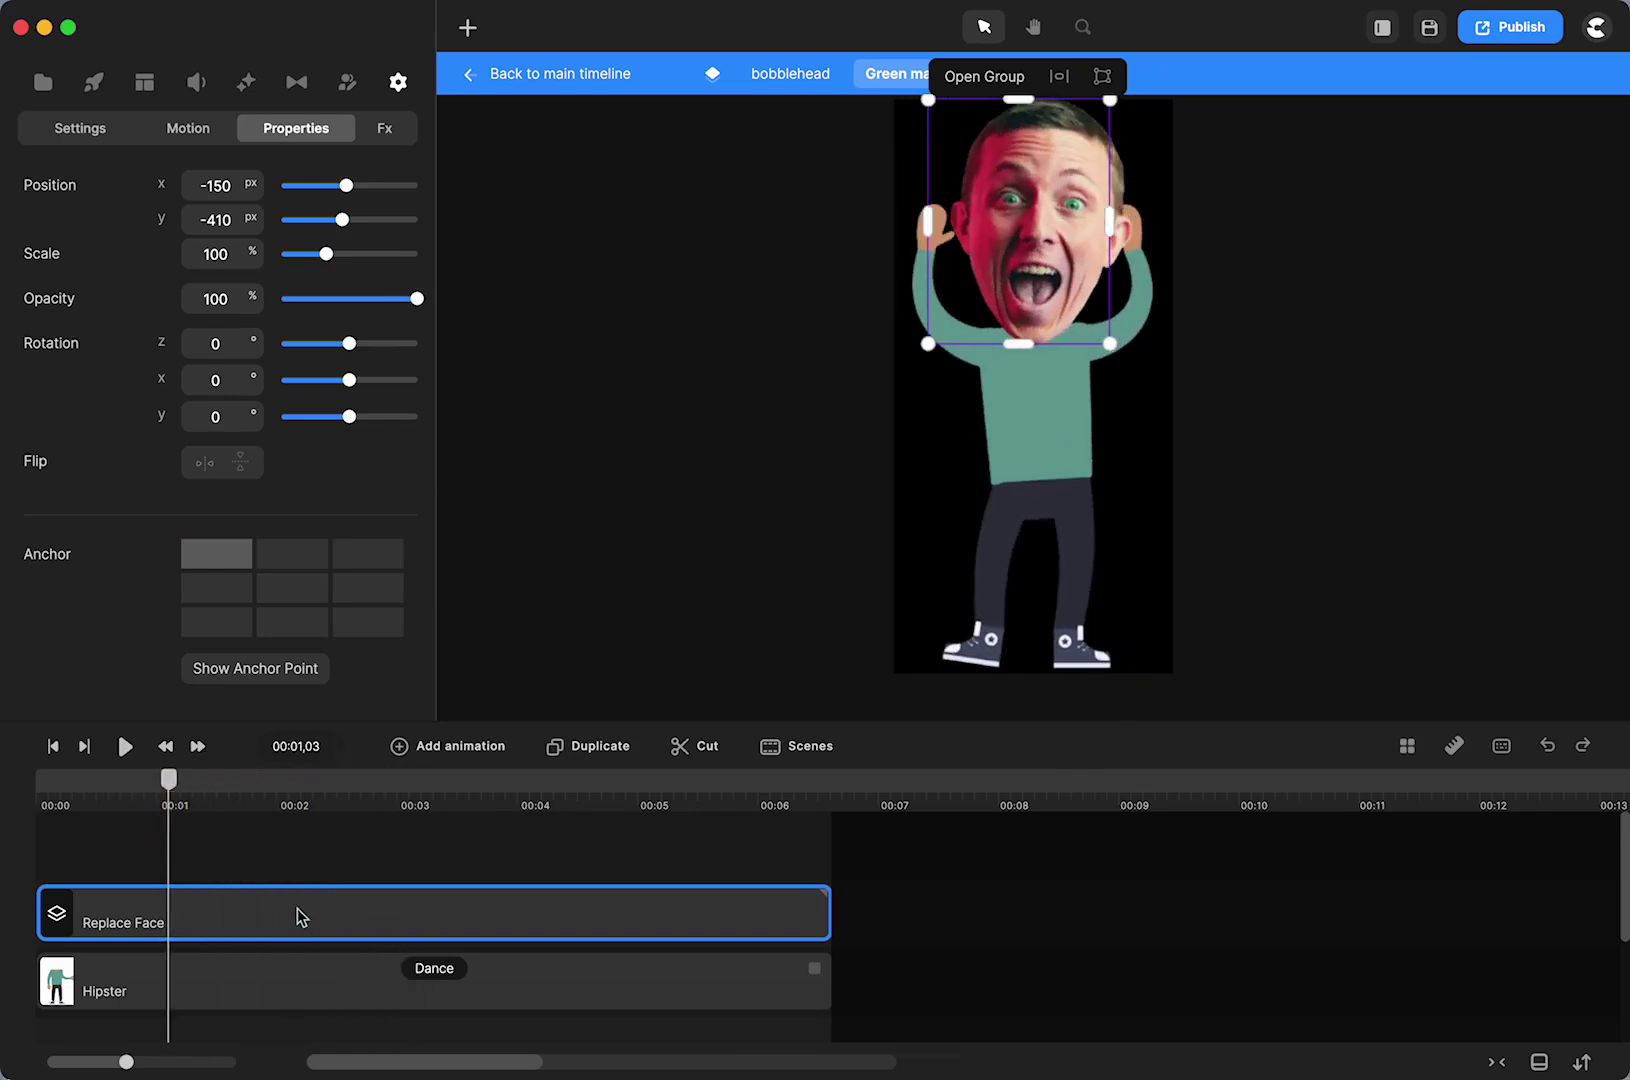
Step: Set the Swing face image's anchor point to top-left, then go back up to the bobblehead group
double_click(299, 912)
click(267, 983)
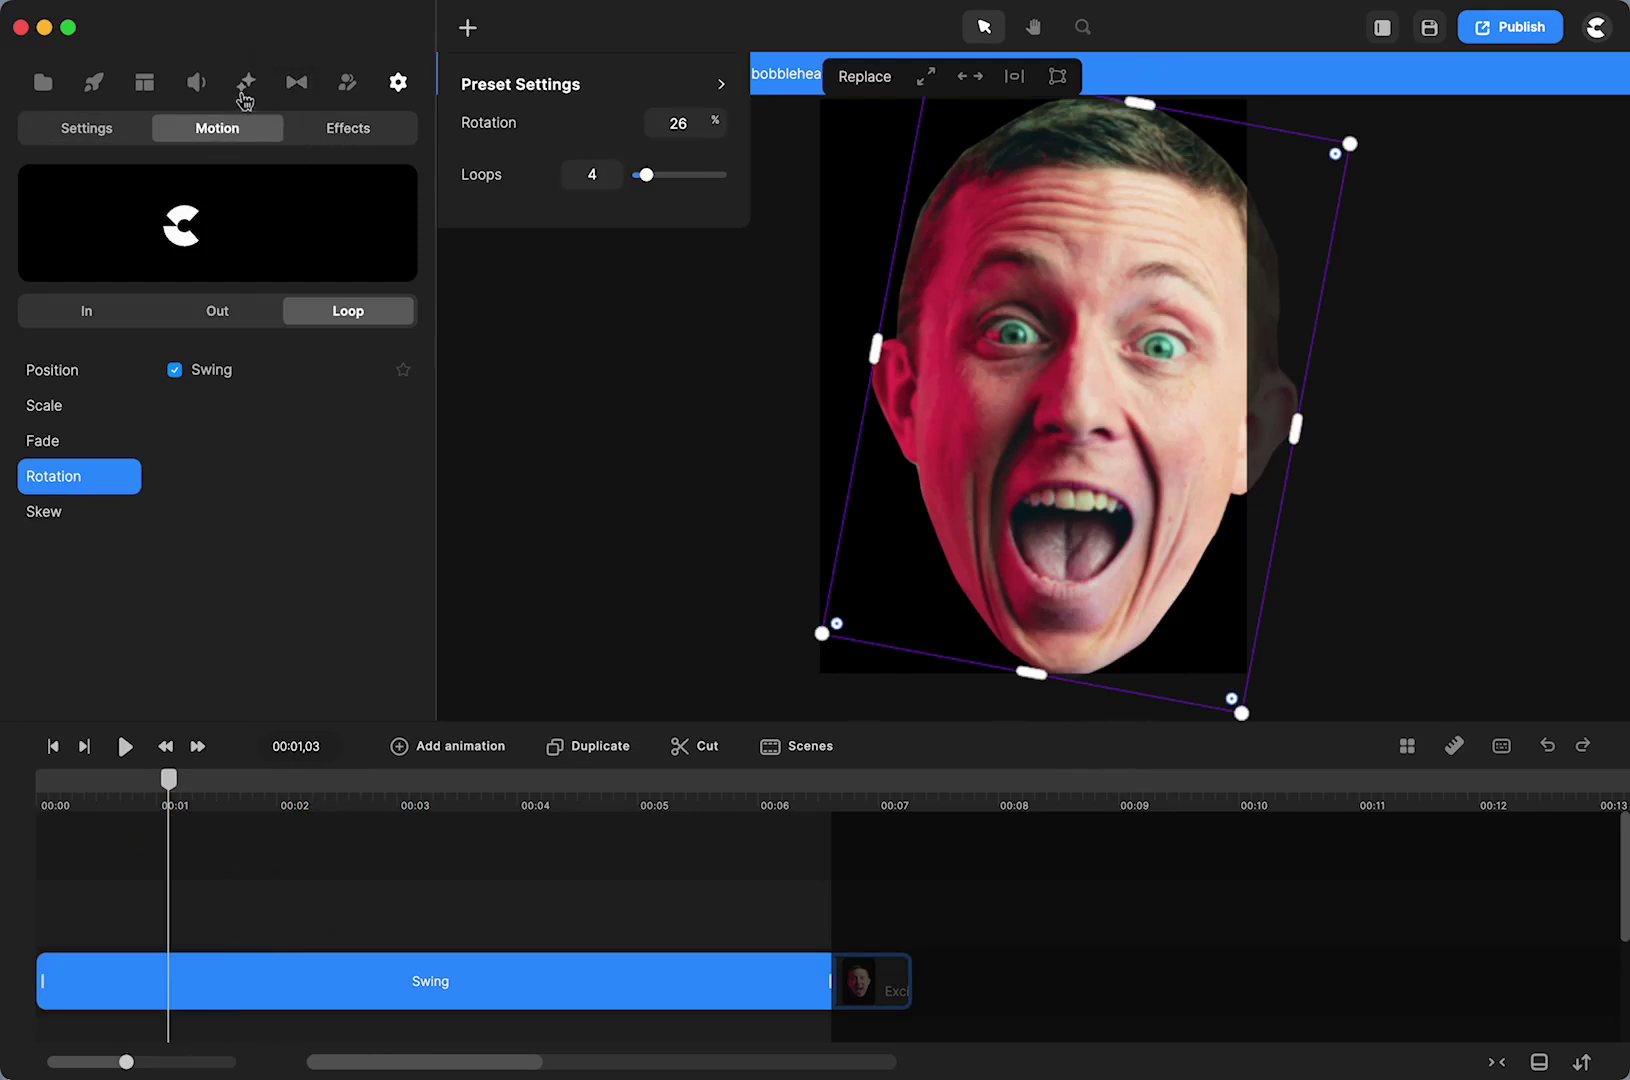
click(116, 137)
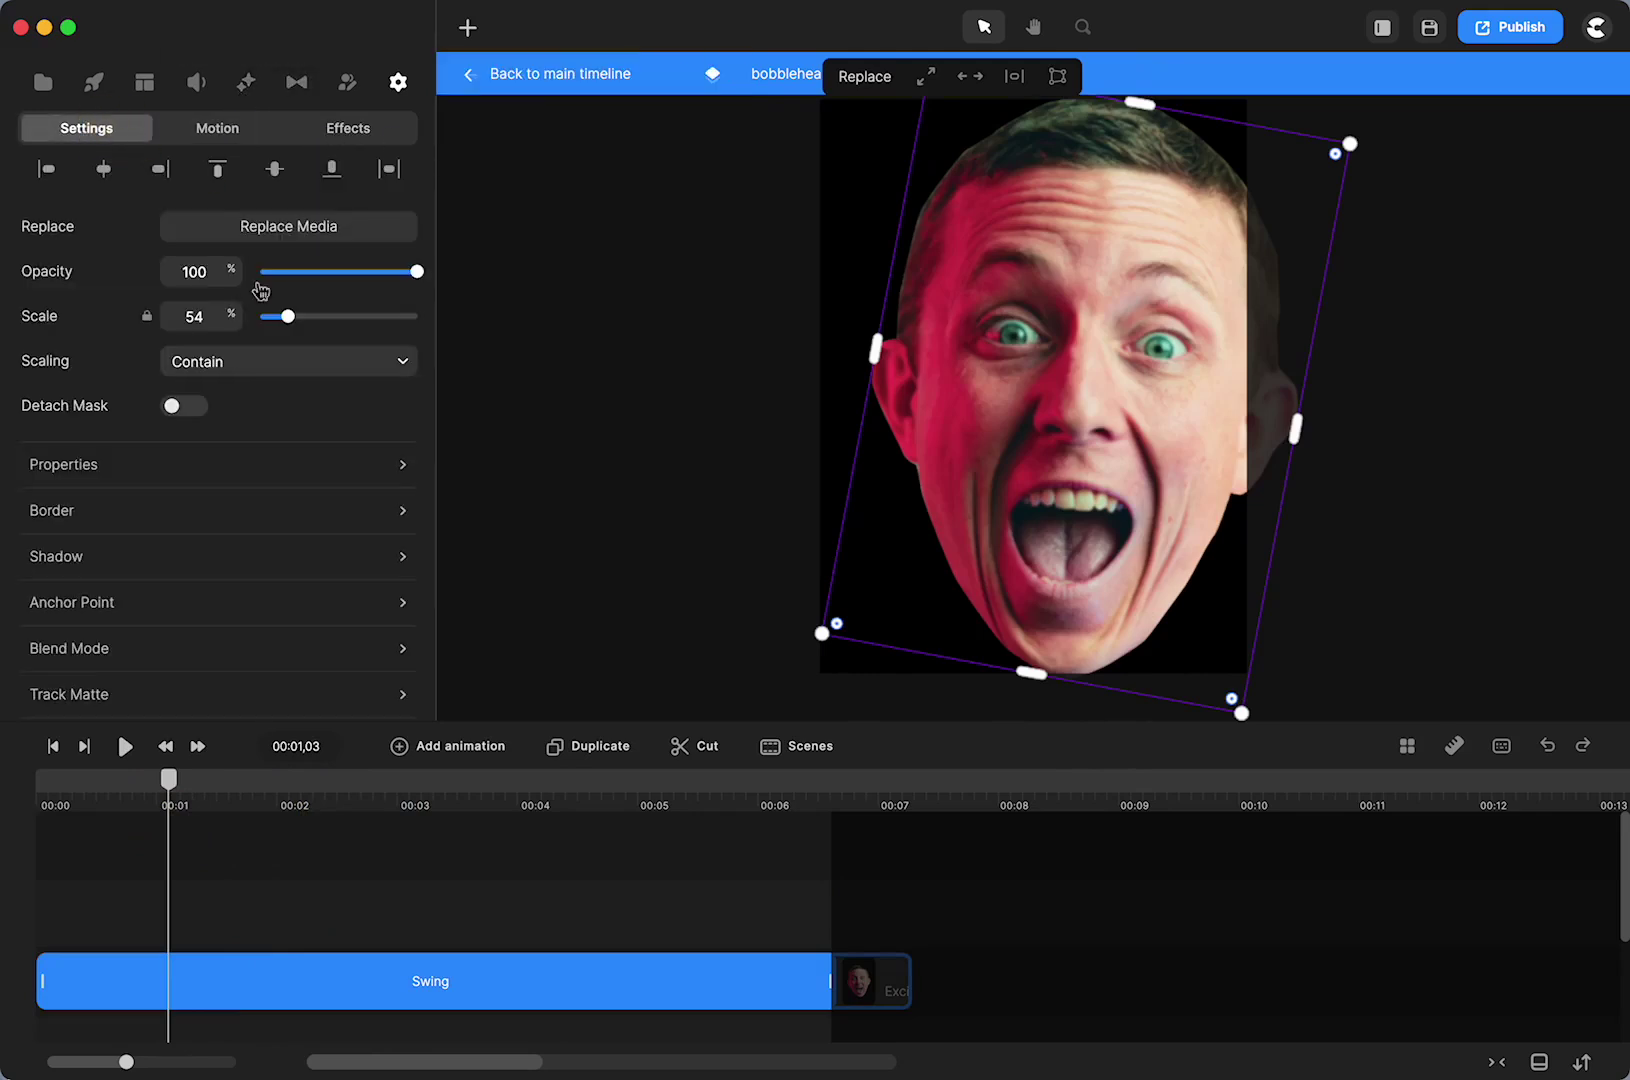
click(115, 603)
click(477, 616)
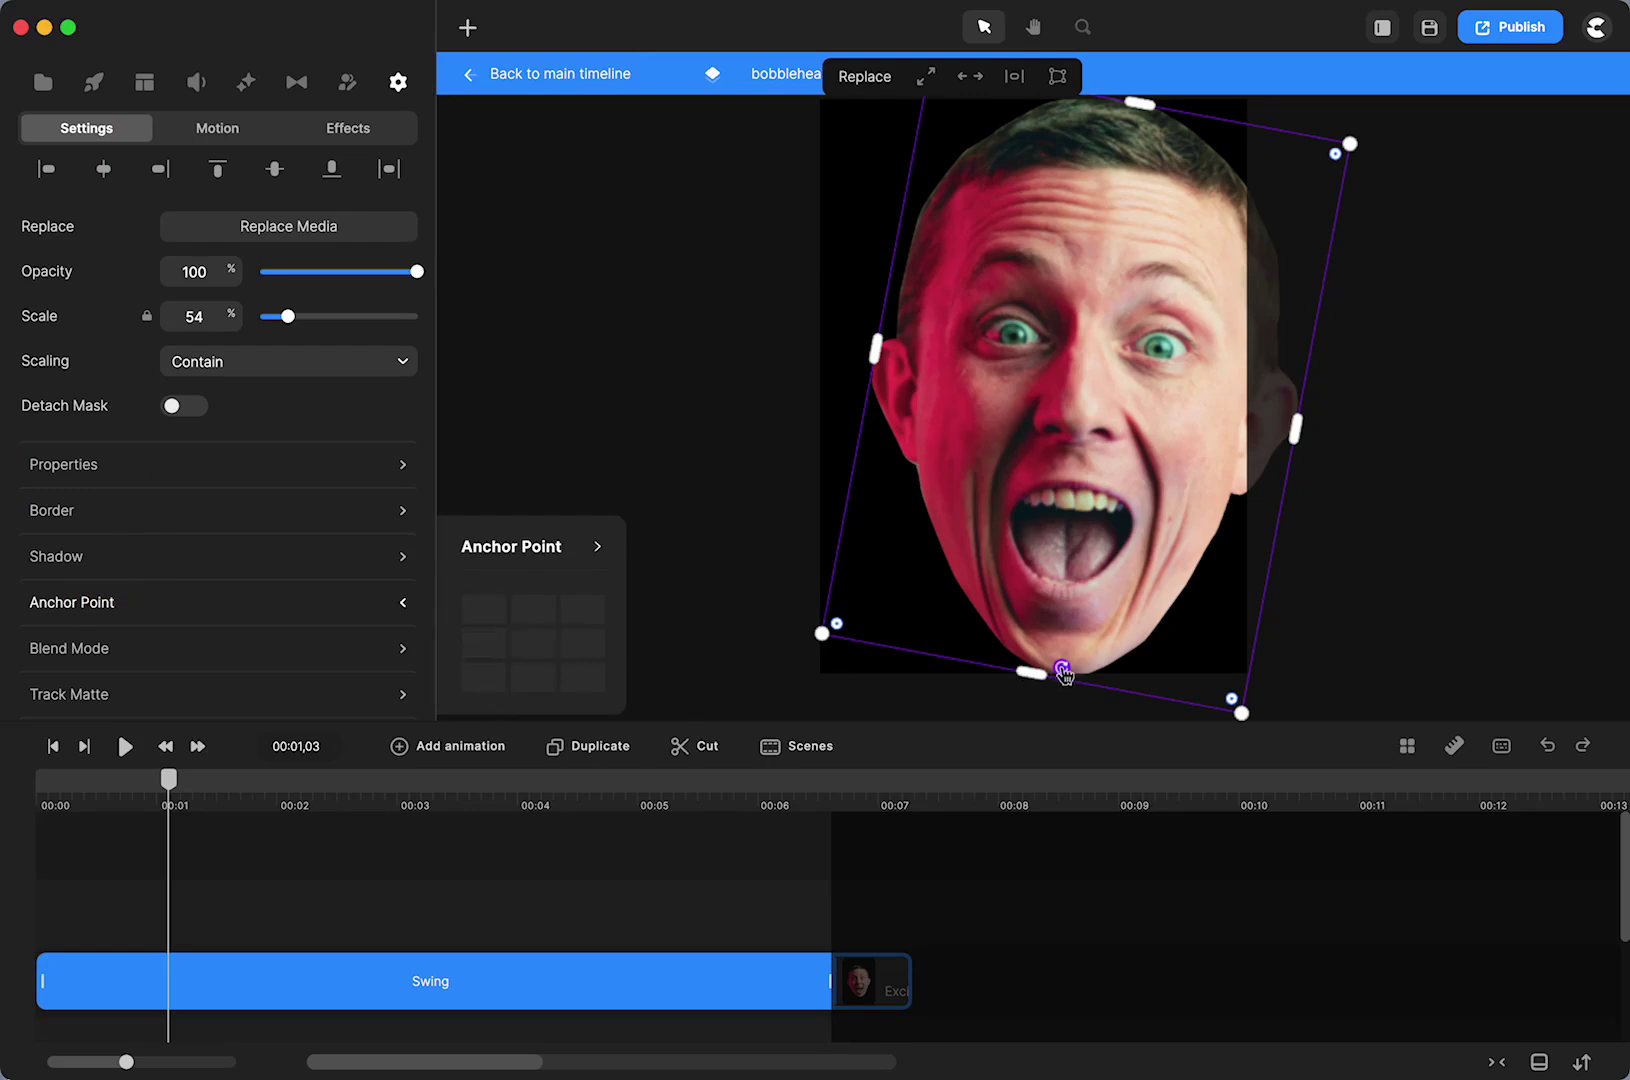
click(479, 610)
drag(170, 781, 180, 823)
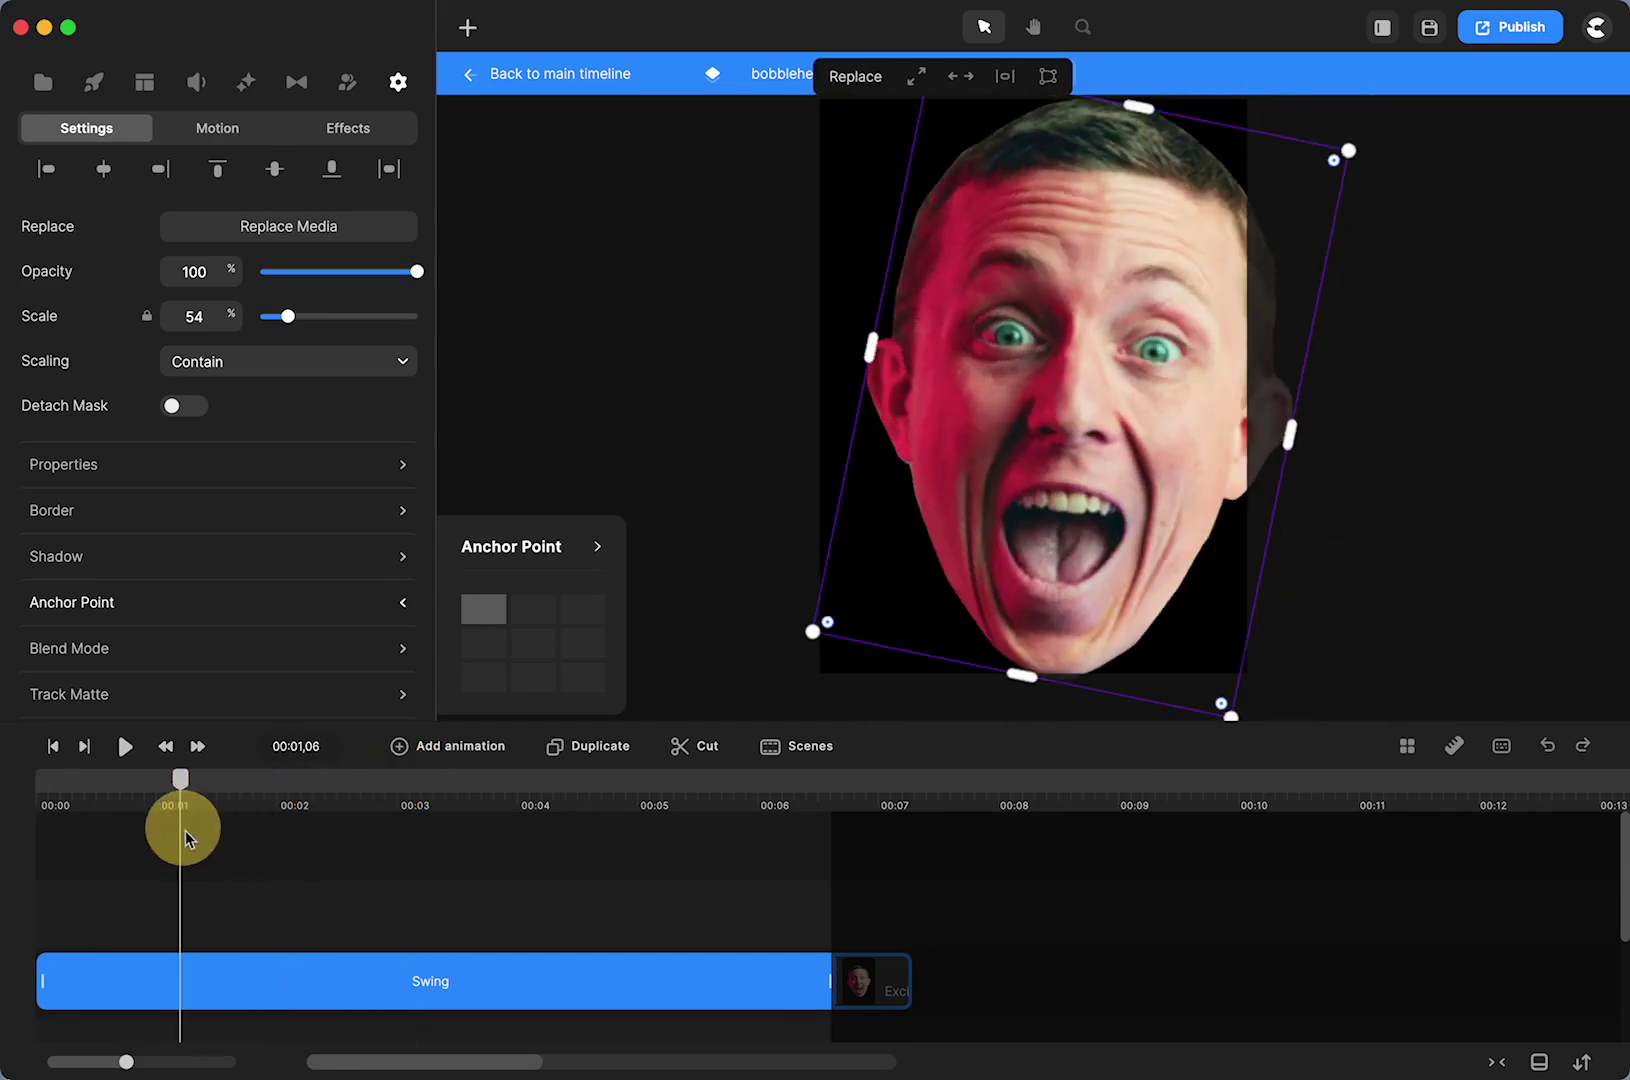
click(755, 80)
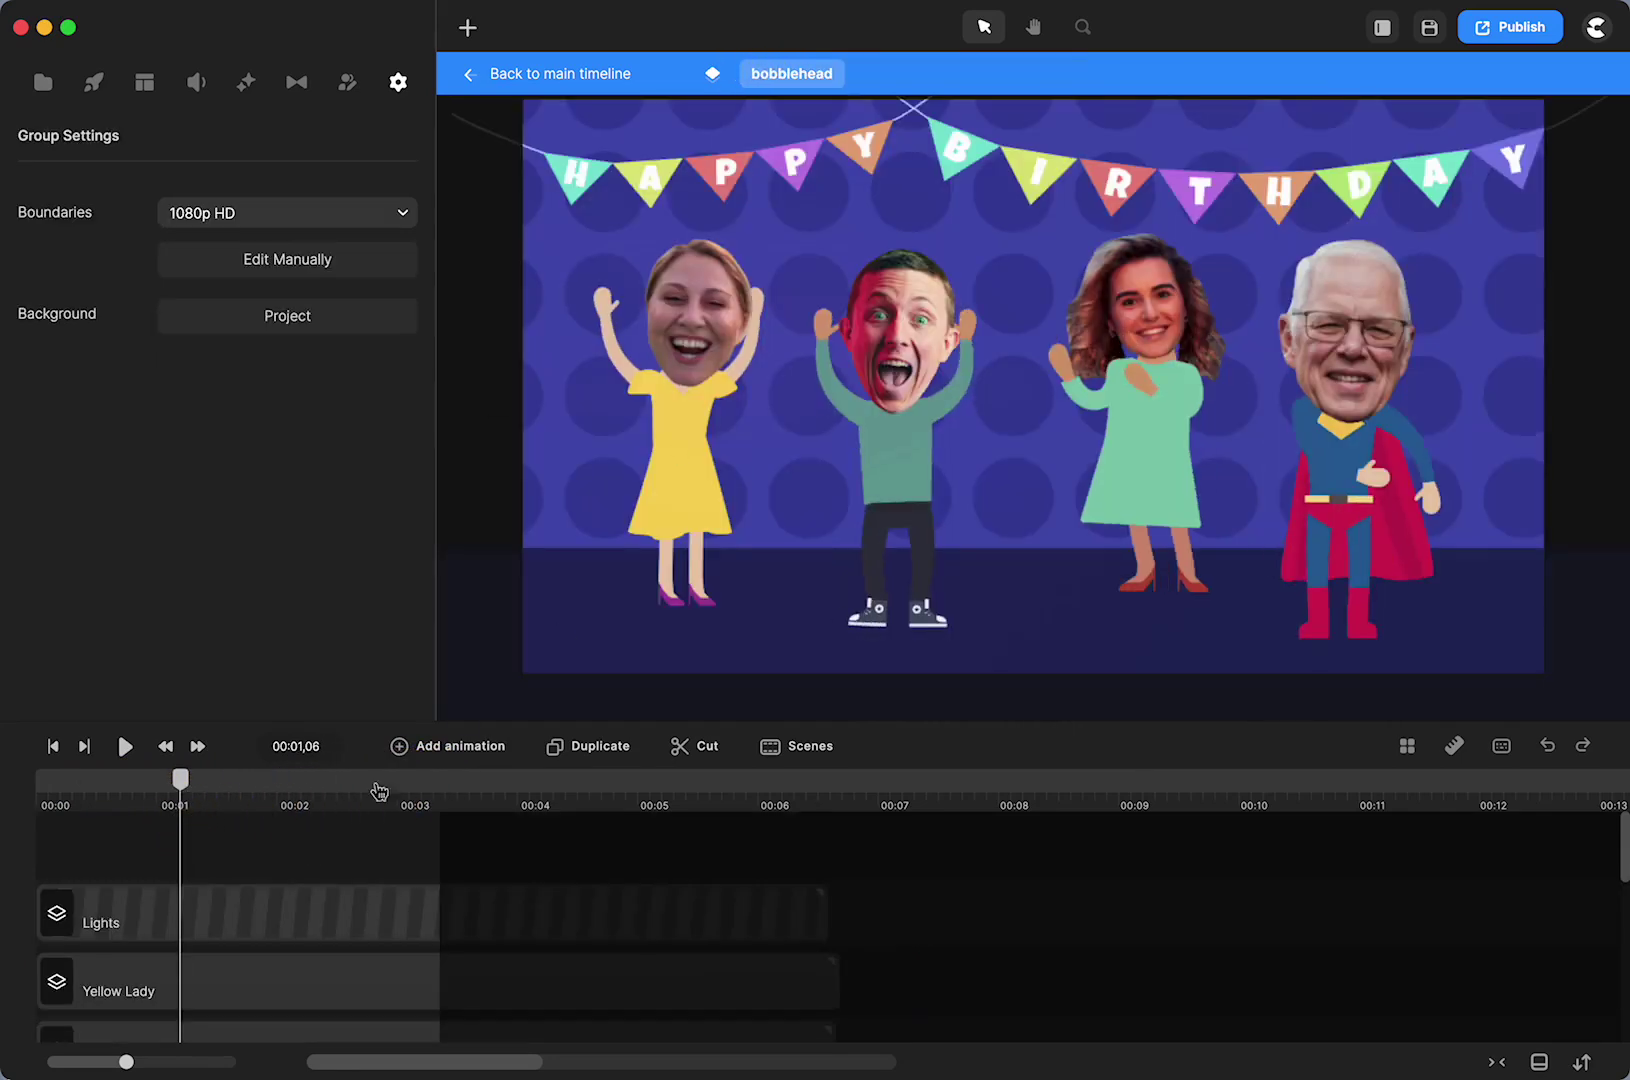
Step: Preview the four dancing characters, then return to the main timeline at the 00:04 memoji scene
drag(189, 796, 242, 871)
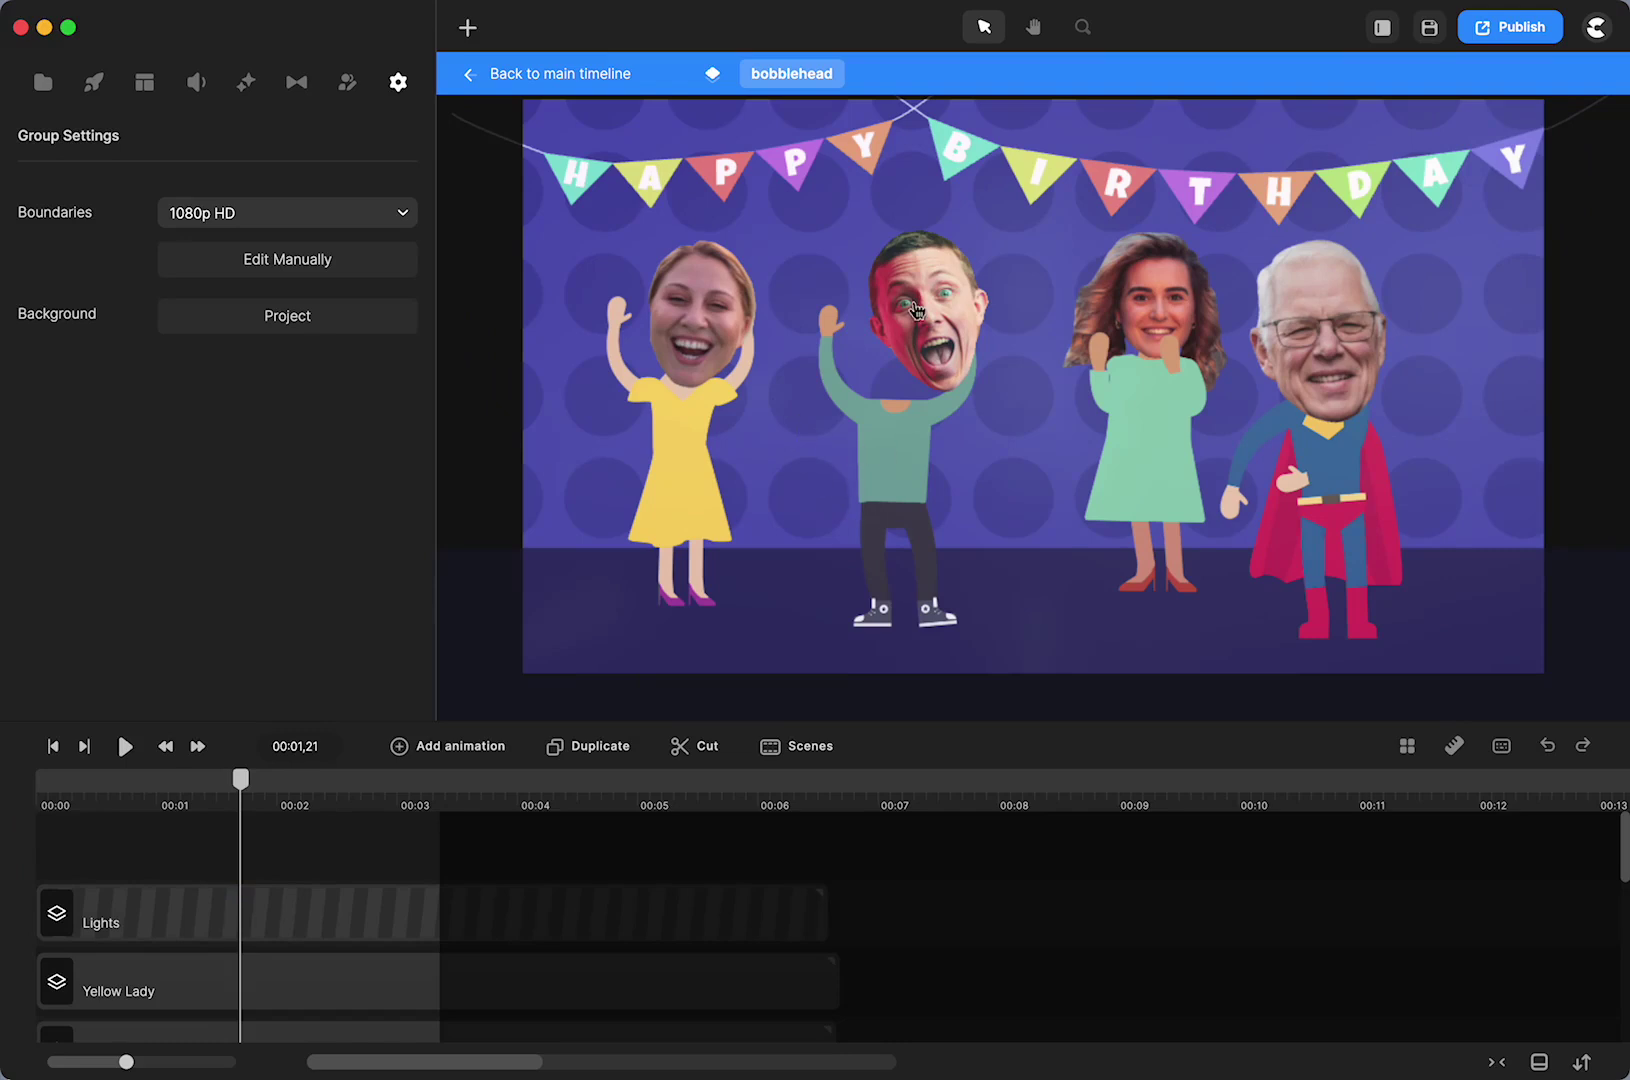
click(500, 80)
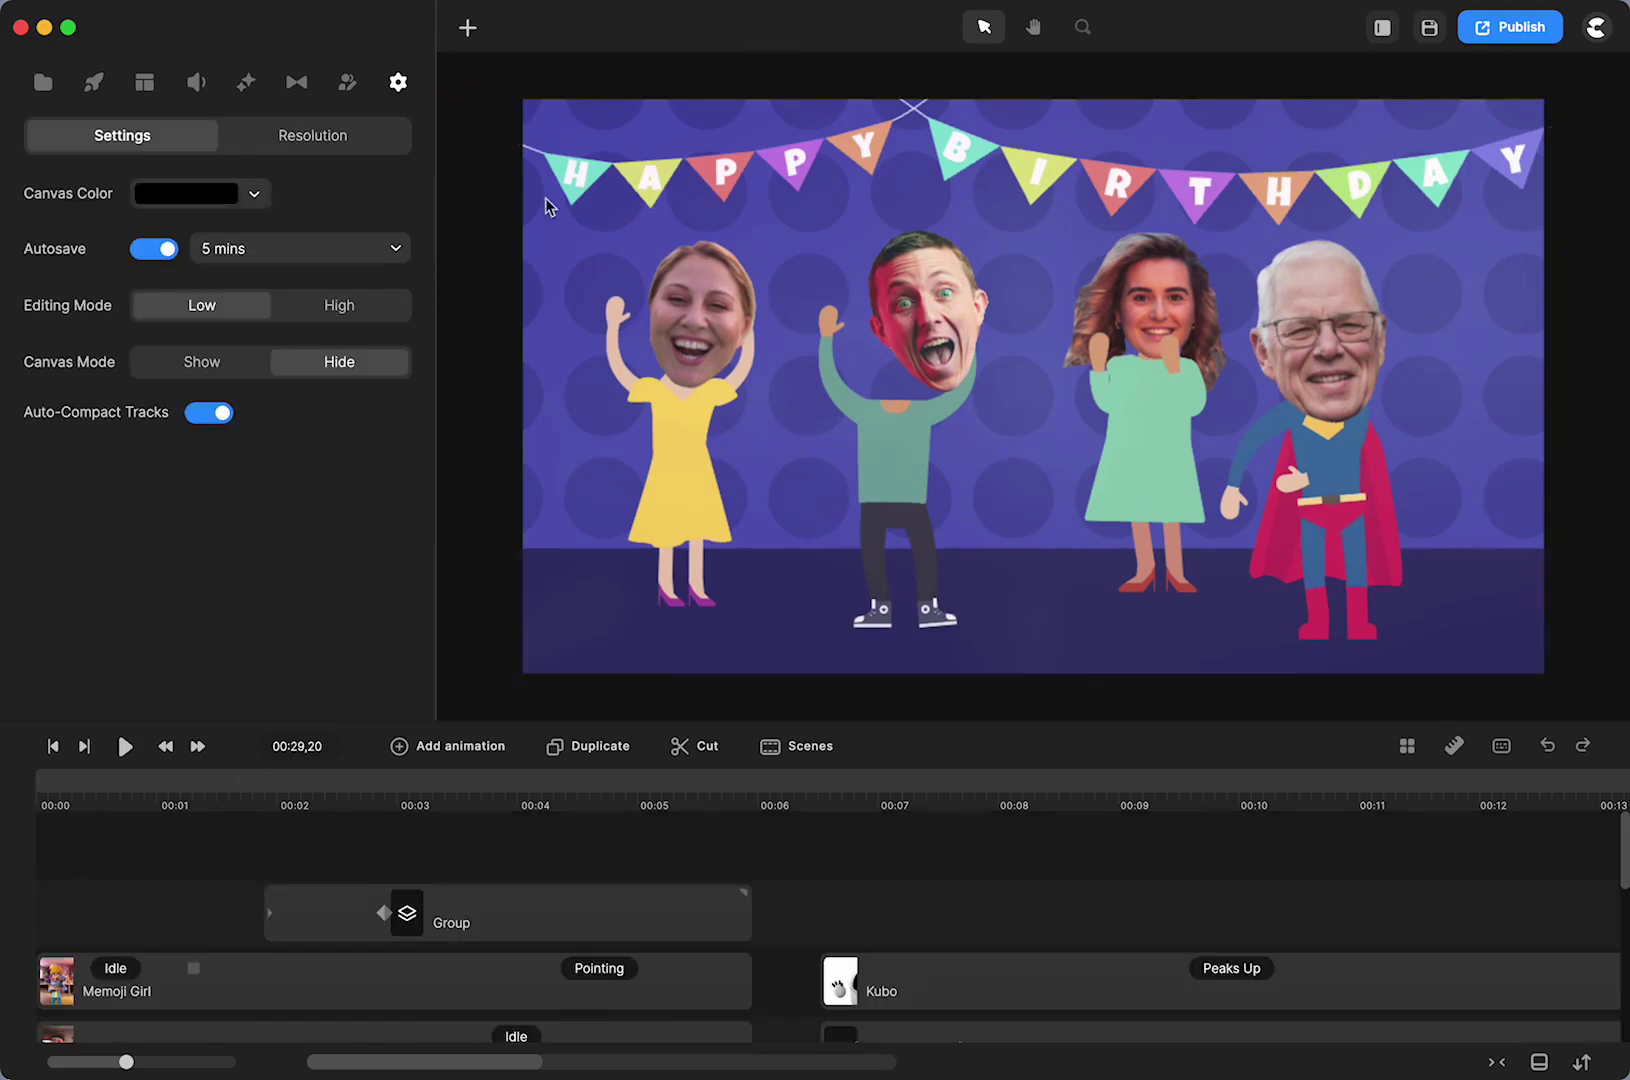
click(605, 783)
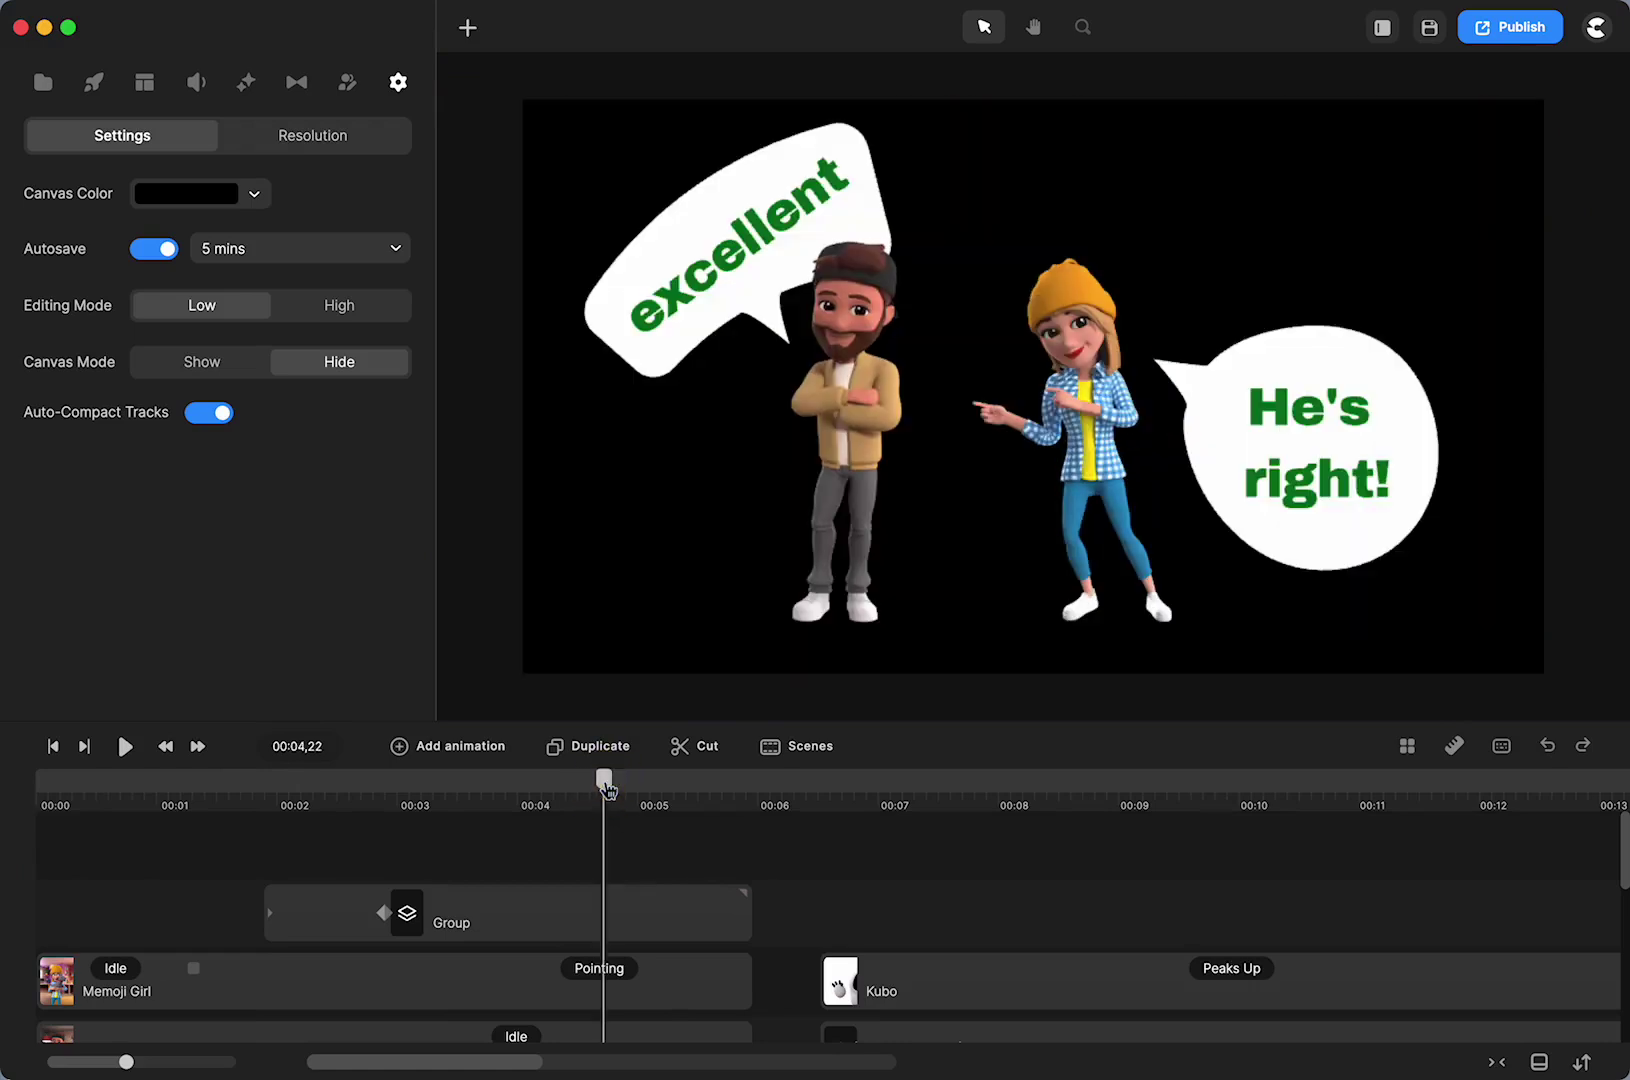